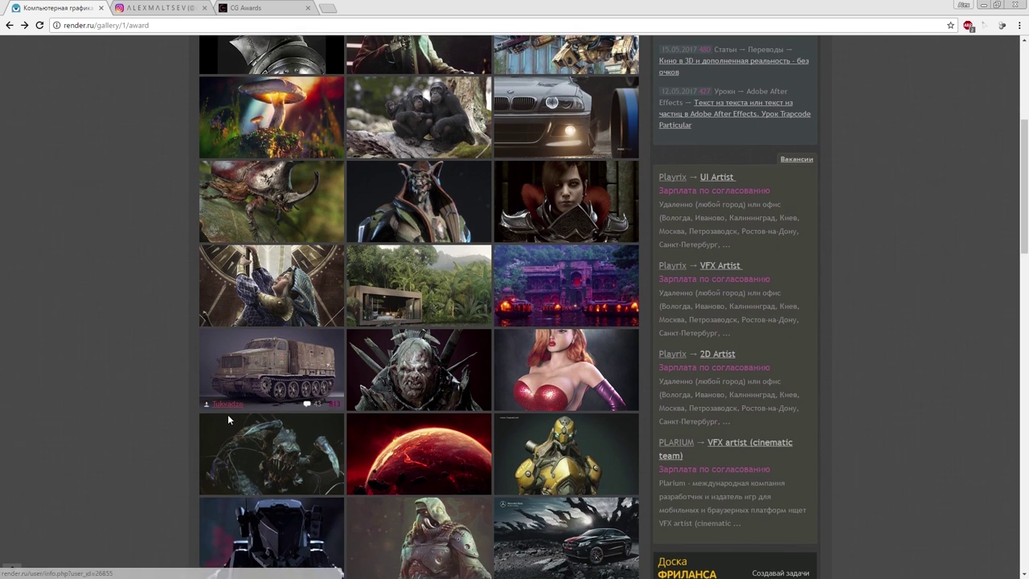
Scroll the render.ru 3D gallery up through the award works, including the macro mushroom render
{"action": "scroll", "coordinate": [227, 414], "scroll_direction": "up", "scroll_amount": 2}
{"action": "scroll", "coordinate": [221, 440], "scroll_direction": "up", "scroll_amount": 4}
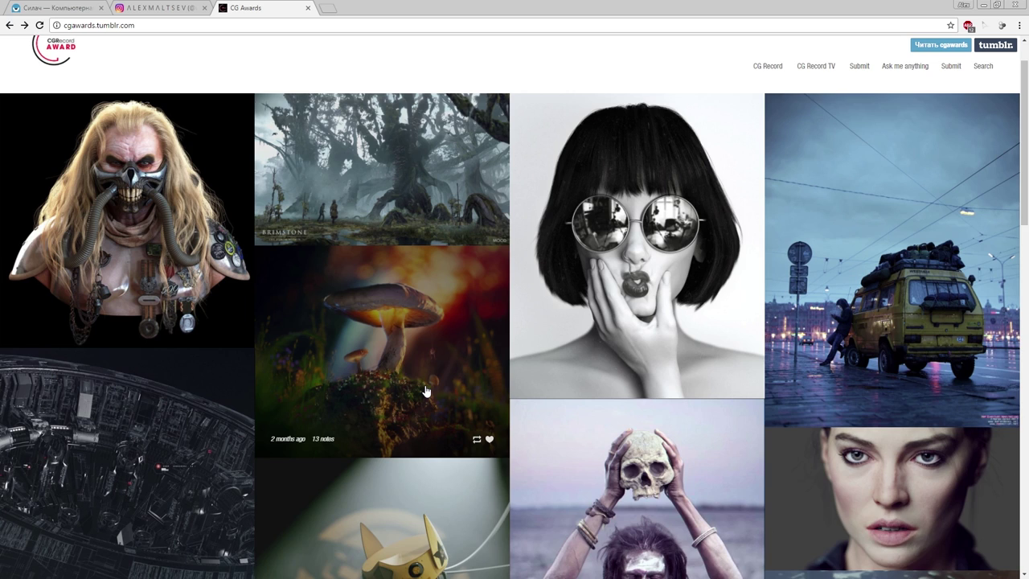
{"action": "scroll", "coordinate": [426, 391], "scroll_direction": "up", "scroll_amount": 1}
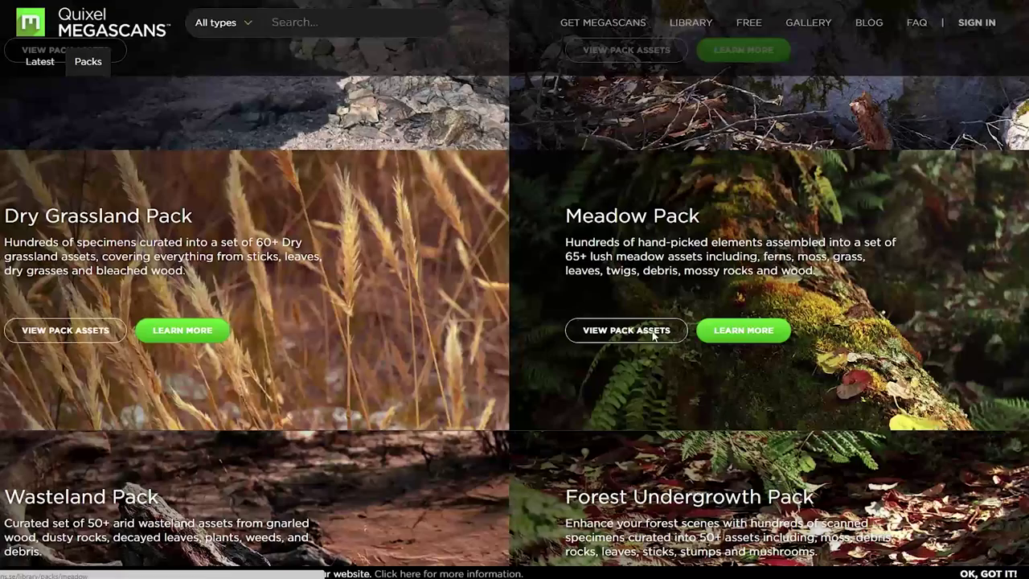
Browse the Meadow Pack asset grid of mushrooms, mossy rocks, ferns, twigs, grass and bark
{"action": "left_click", "coordinate": [569, 323]}
{"action": "scroll", "coordinate": [523, 310], "scroll_direction": "down", "scroll_amount": 3}
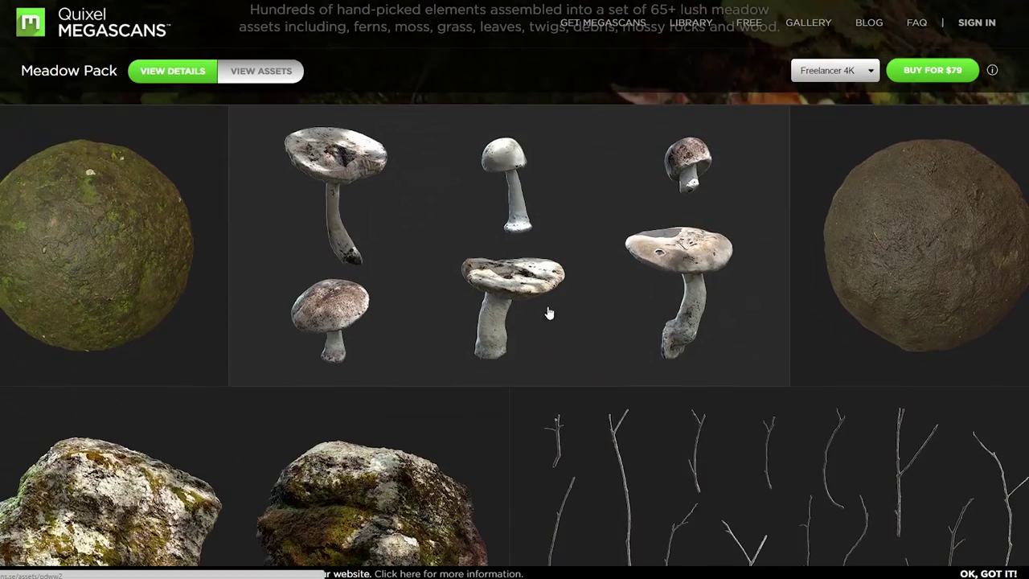
{"action": "scroll", "coordinate": [486, 297], "scroll_direction": "down", "scroll_amount": 1}
{"action": "scroll", "coordinate": [438, 277], "scroll_direction": "down", "scroll_amount": 1}
{"action": "scroll", "coordinate": [442, 271], "scroll_direction": "down", "scroll_amount": 2}
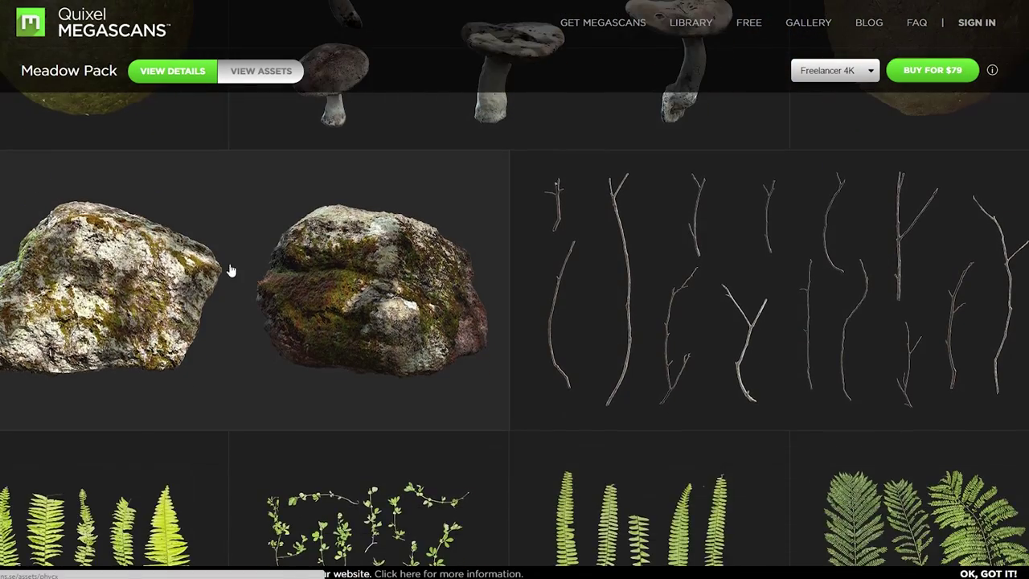
{"action": "scroll", "coordinate": [278, 294], "scroll_direction": "down", "scroll_amount": 4}
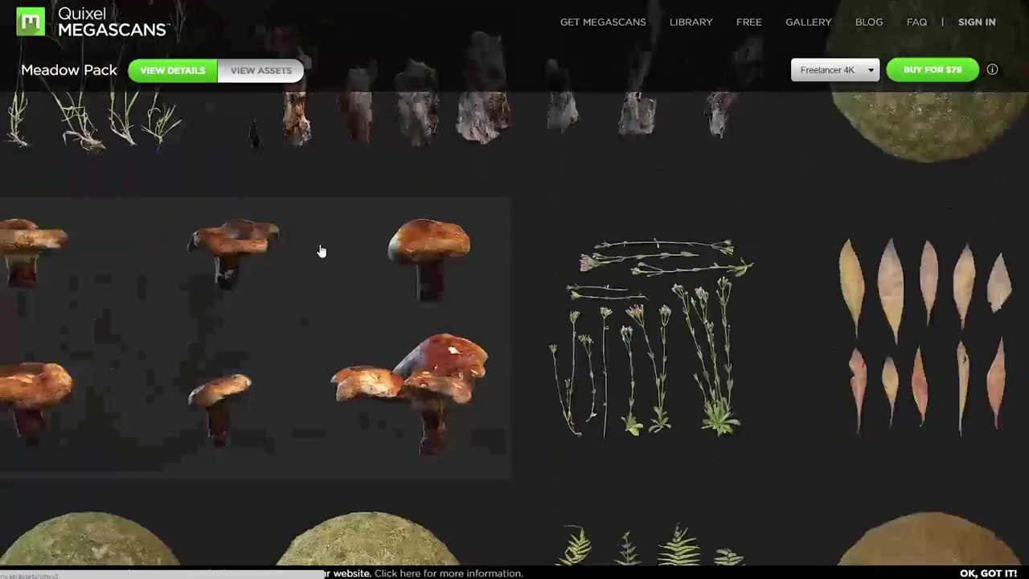
{"action": "scroll", "coordinate": [322, 251], "scroll_direction": "down", "scroll_amount": 10}
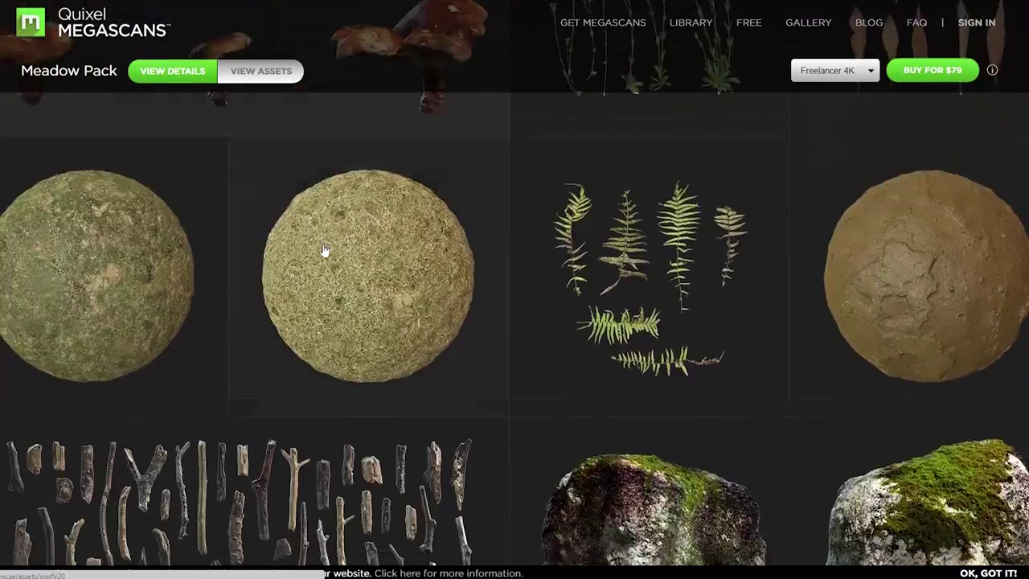
{"action": "scroll", "coordinate": [406, 271], "scroll_direction": "up", "scroll_amount": 15}
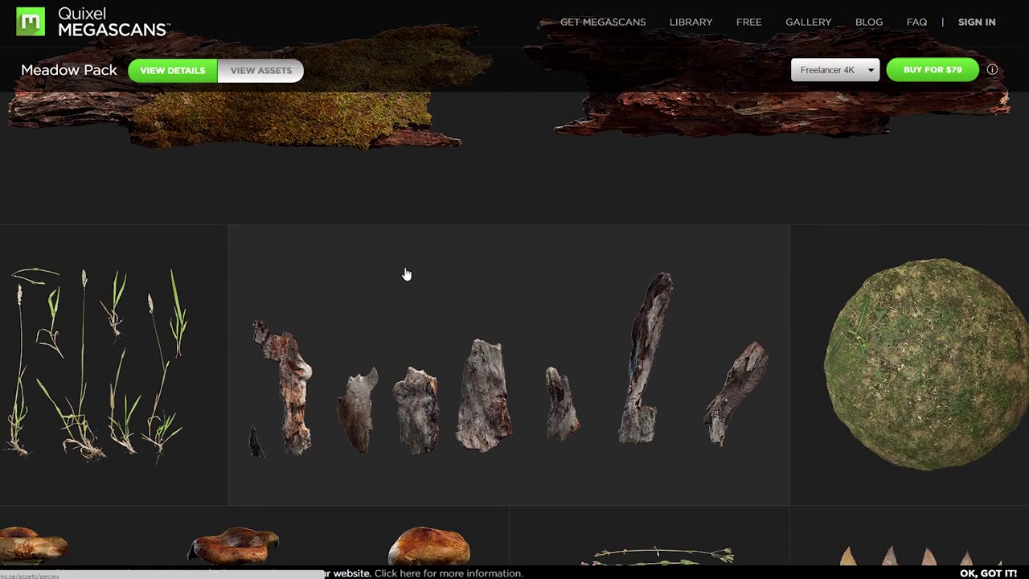
Preview the spider rig from several angles, including above, and scrub through its animation
{"action": "scroll", "coordinate": [363, 304], "scroll_direction": "down", "scroll_amount": 6}
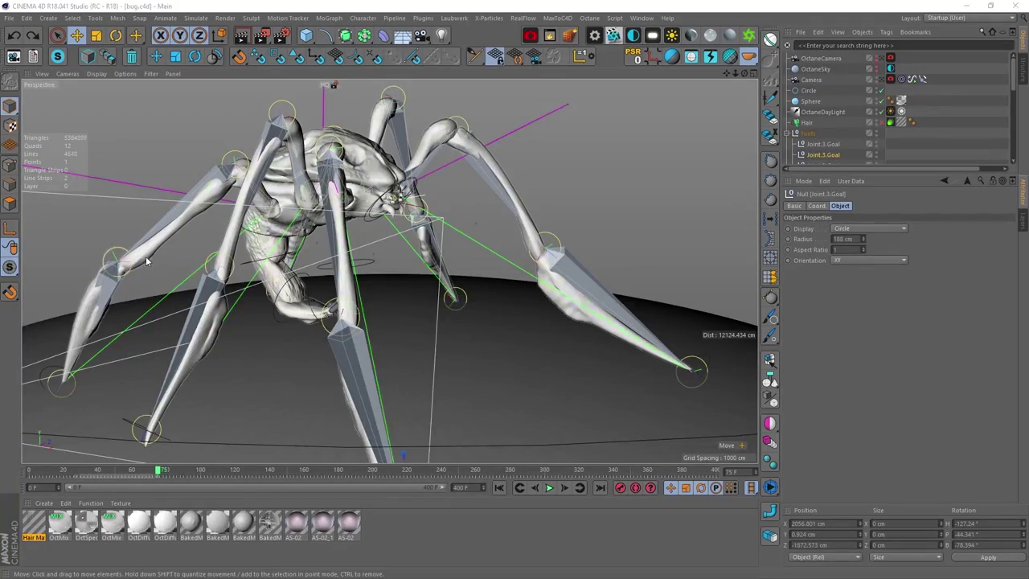
{"action": "left_click_drag", "start_coordinate": [305, 289], "coordinate": [241, 266], "text": "alt"}
{"action": "left_click_drag", "start_coordinate": [56, 470], "coordinate": [267, 468]}
{"action": "left_click_drag", "start_coordinate": [273, 337], "coordinate": [270, 272], "text": "alt"}
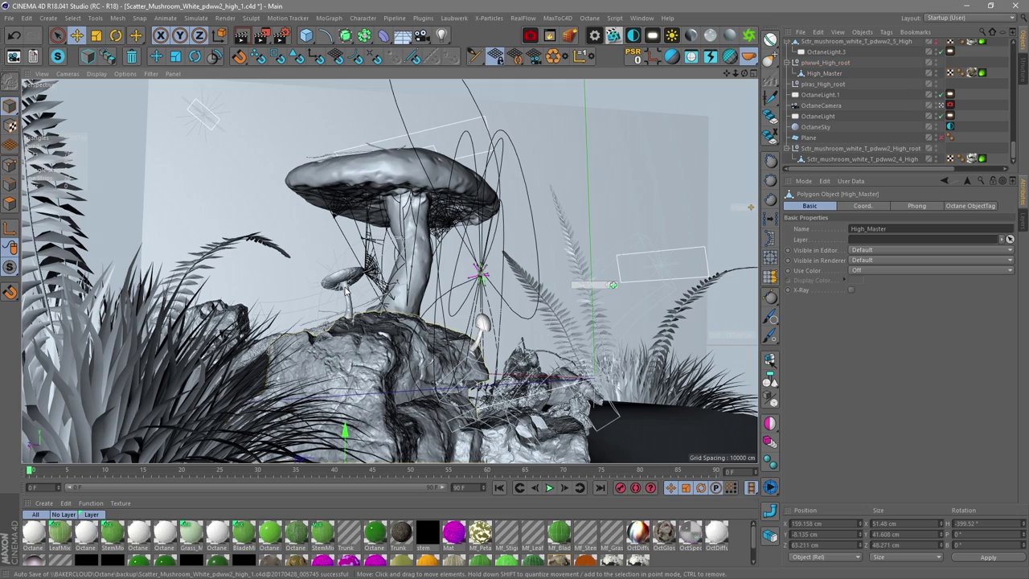
Select plras_High_root and orbit around the scattered grass, then orbit a new empty scene
{"action": "left_click", "coordinate": [345, 290]}
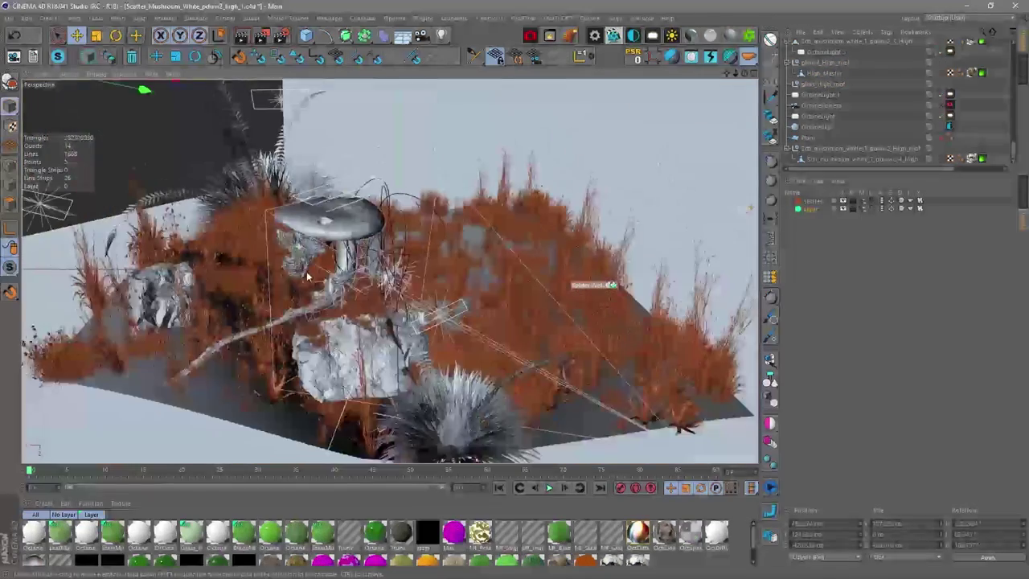
{"action": "mouse_move", "coordinate": [308, 277]}
{"action": "left_mouse_down", "text": "alt"}
{"action": "mouse_move", "coordinate": [274, 249]}
{"action": "mouse_move", "coordinate": [307, 270]}
{"action": "left_mouse_up", "text": "alt"}
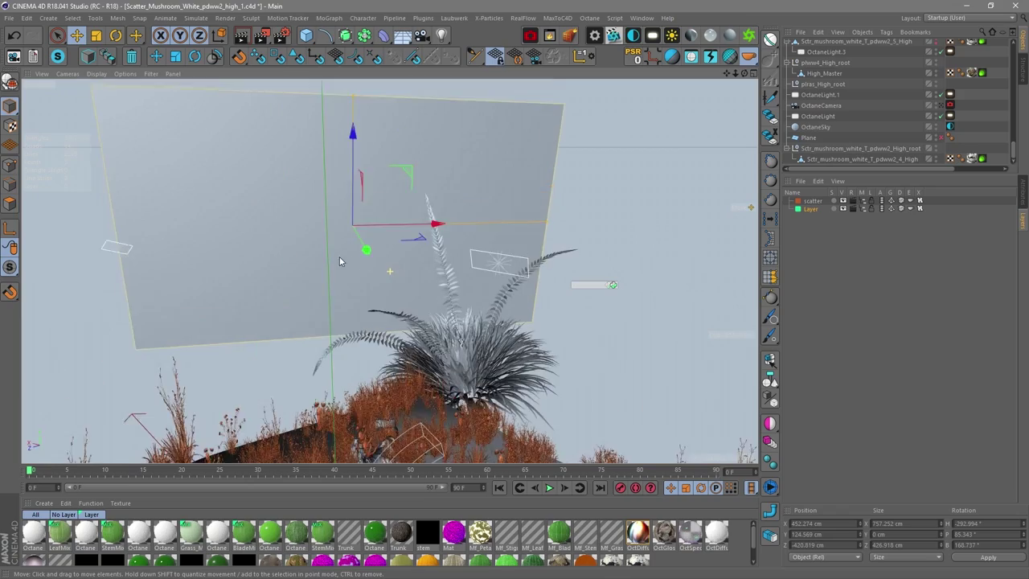
{"action": "mouse_move", "coordinate": [339, 257]}
{"action": "left_mouse_down", "text": "alt"}
{"action": "mouse_move", "coordinate": [323, 226]}
{"action": "mouse_move", "coordinate": [330, 238]}
{"action": "mouse_move", "coordinate": [268, 239]}
{"action": "mouse_move", "coordinate": [413, 223]}
{"action": "mouse_move", "coordinate": [440, 249]}
{"action": "mouse_move", "coordinate": [474, 245]}
{"action": "mouse_move", "coordinate": [415, 277]}
{"action": "mouse_move", "coordinate": [341, 276]}
{"action": "left_mouse_up", "text": "alt"}
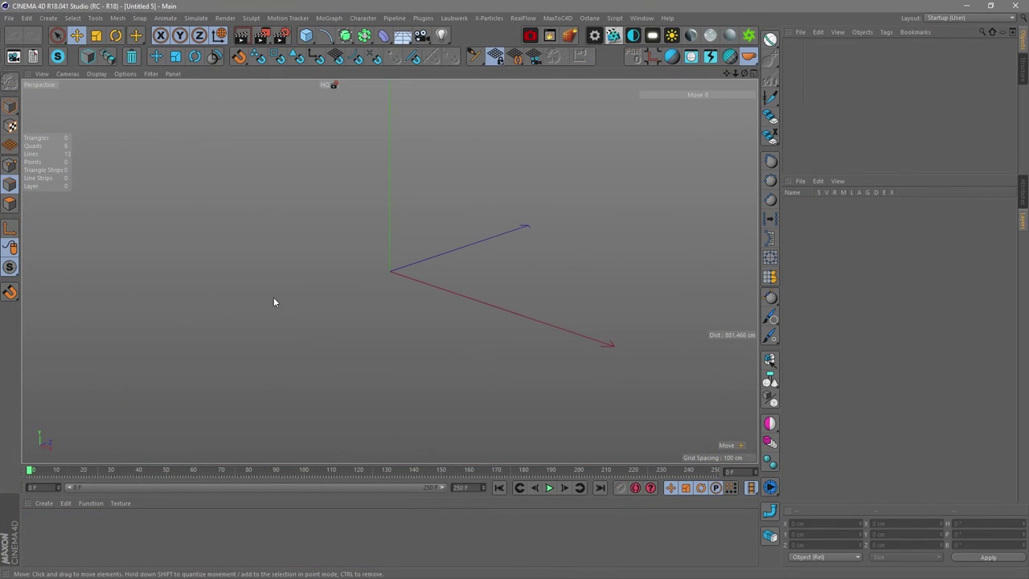
{"action": "left_click", "coordinate": [10, 106]}
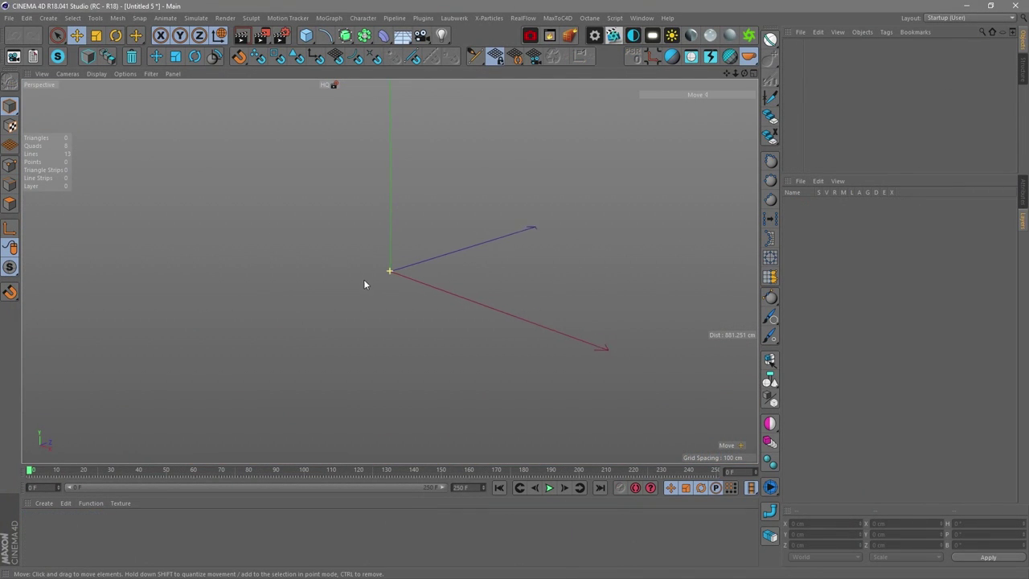
{"action": "left_click_drag", "start_coordinate": [363, 285], "coordinate": [324, 300], "text": "alt"}
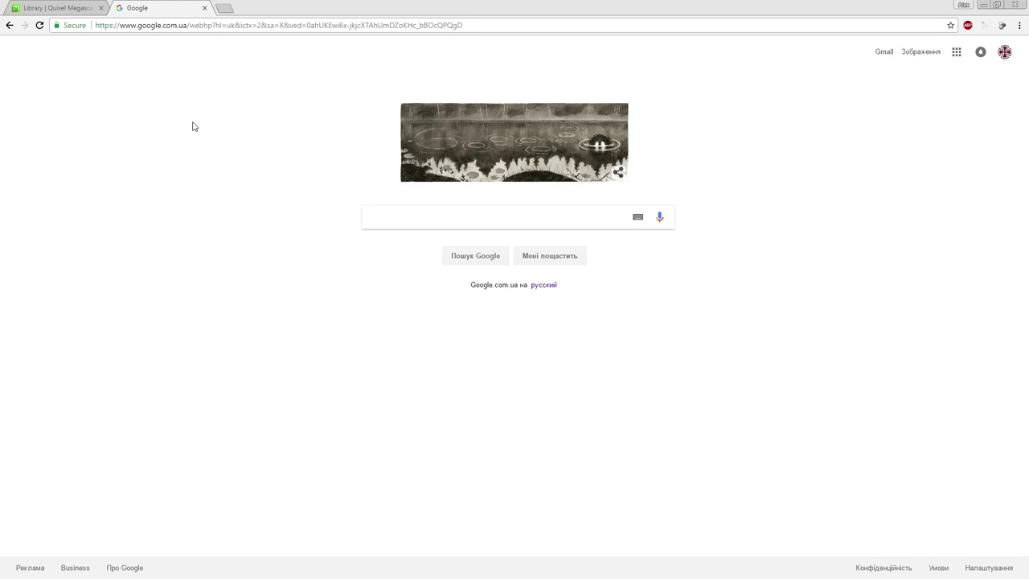
Search Google Images for "fairy forest macro"
{"action": "left_click", "coordinate": [371, 217]}
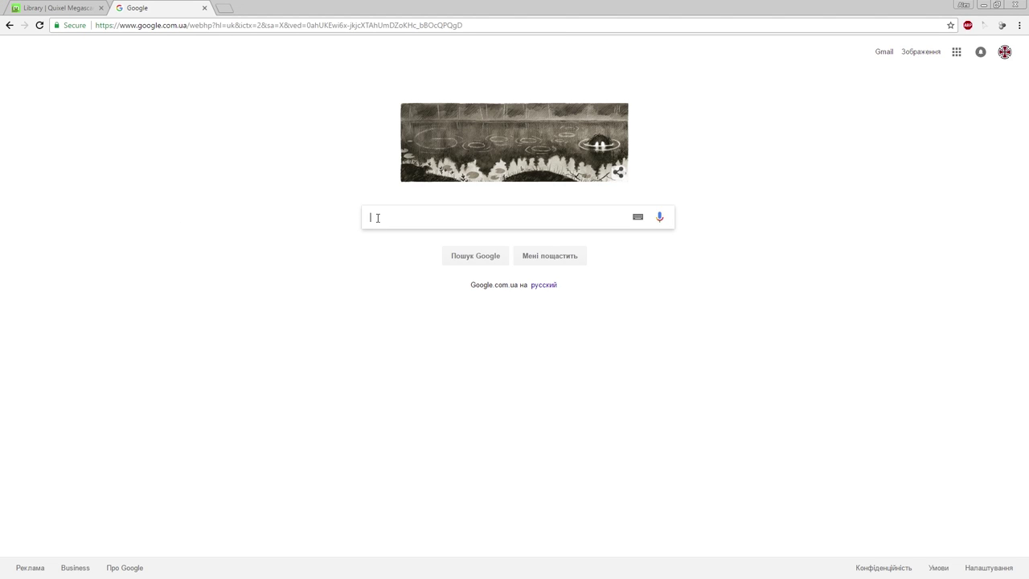
{"action": "type", "text": "fairy forest macro"}
{"action": "key", "text": "Return"}
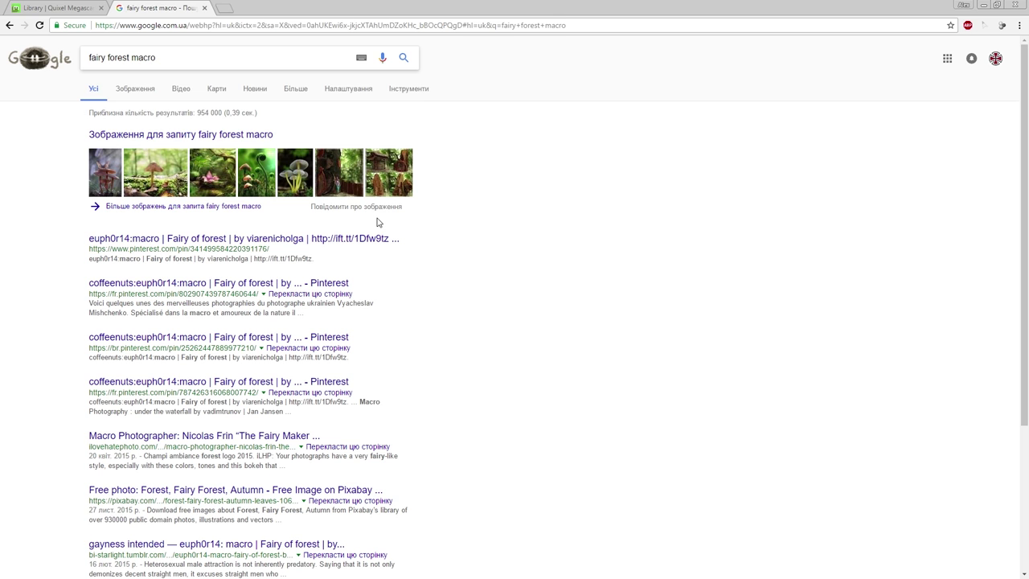
{"action": "left_click", "coordinate": [135, 88]}
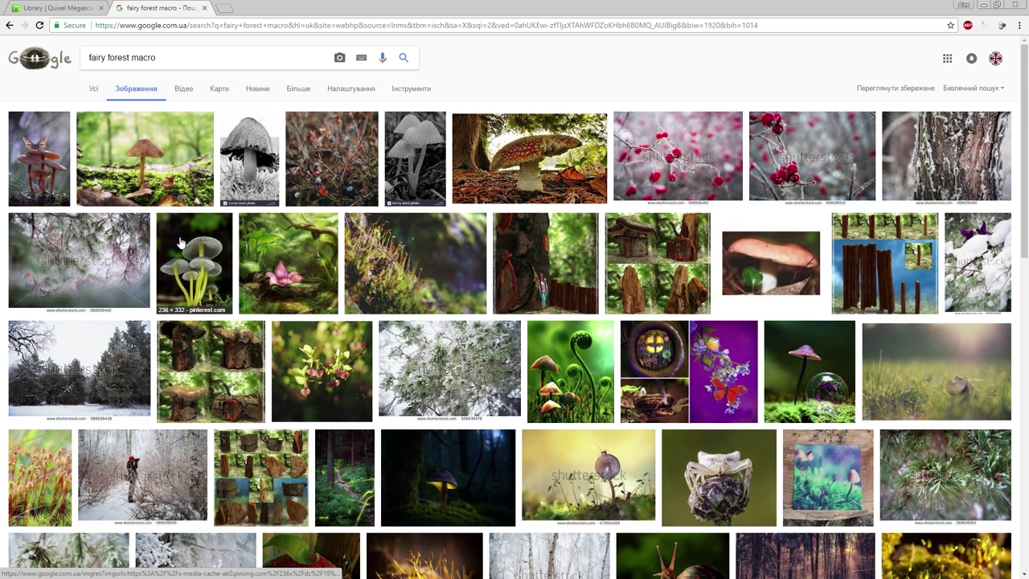
Preview image results, including the Fairy Forest mushroom, pine branch, snail and glowing red mushroom
{"action": "left_click", "coordinate": [53, 165]}
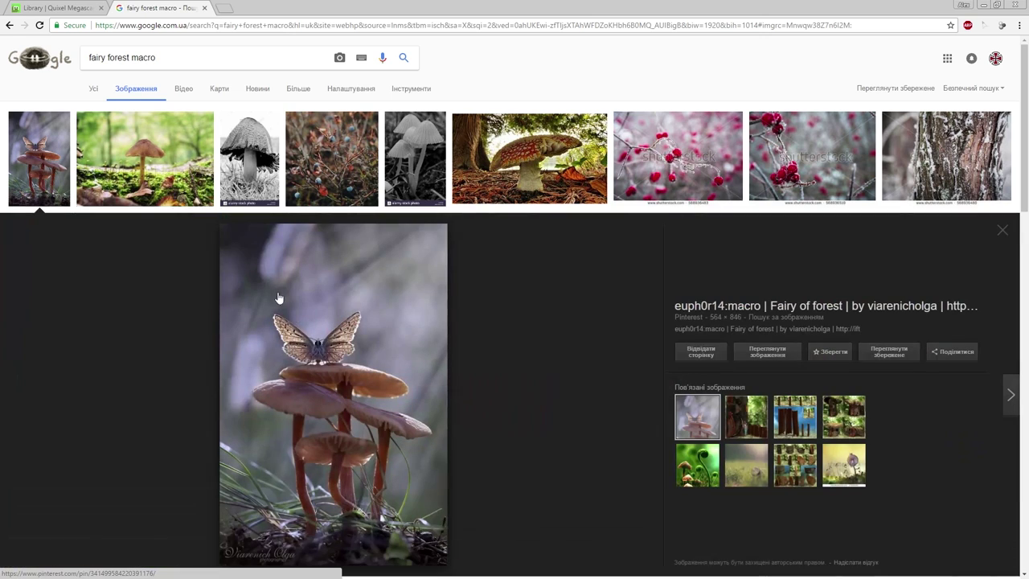
{"action": "left_click", "coordinate": [171, 191]}
{"action": "left_click", "coordinate": [347, 193]}
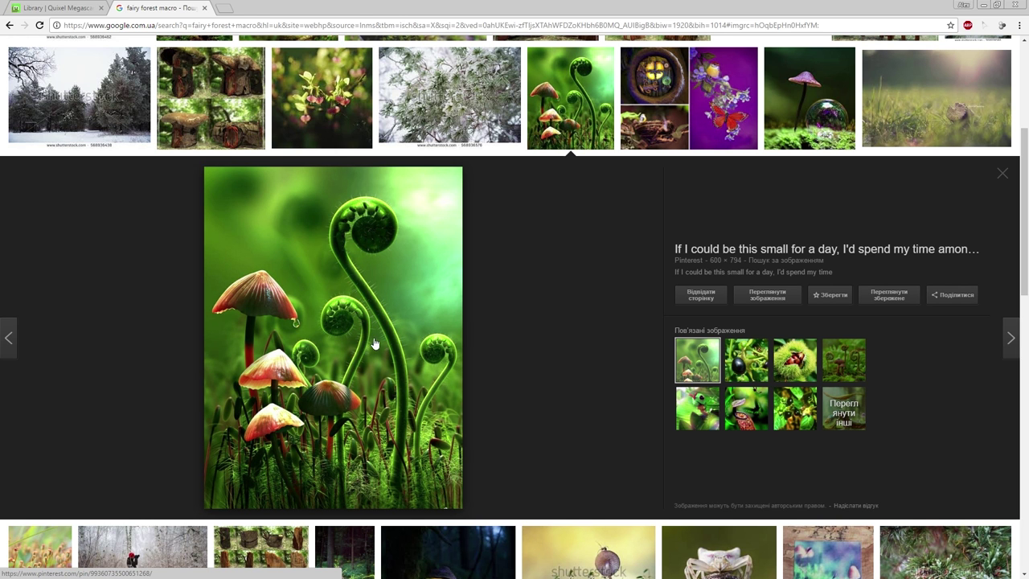
{"action": "key", "text": "Right"}
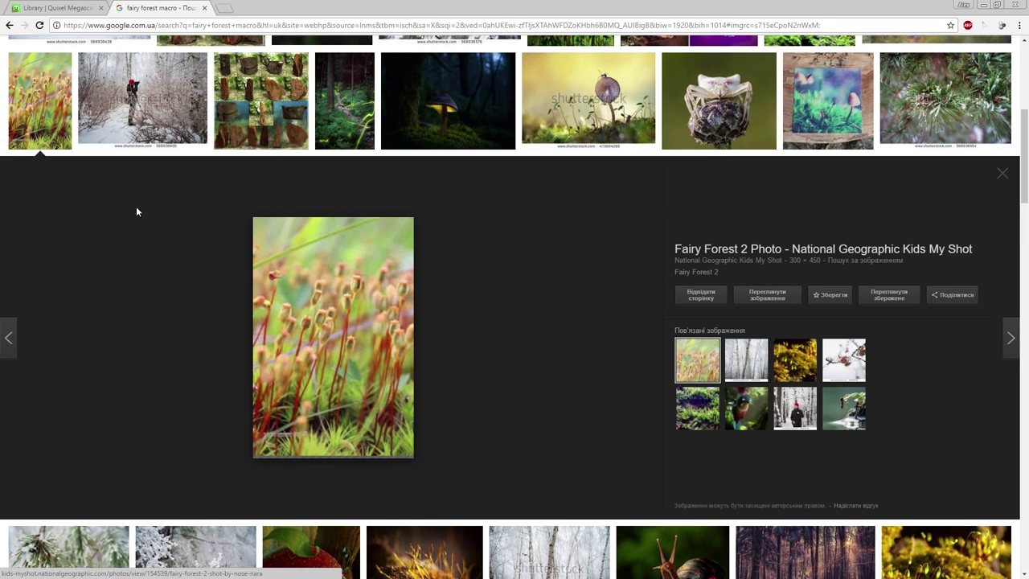
{"action": "left_click", "coordinate": [945, 98]}
{"action": "scroll", "coordinate": [372, 317], "scroll_direction": "down", "scroll_amount": 4}
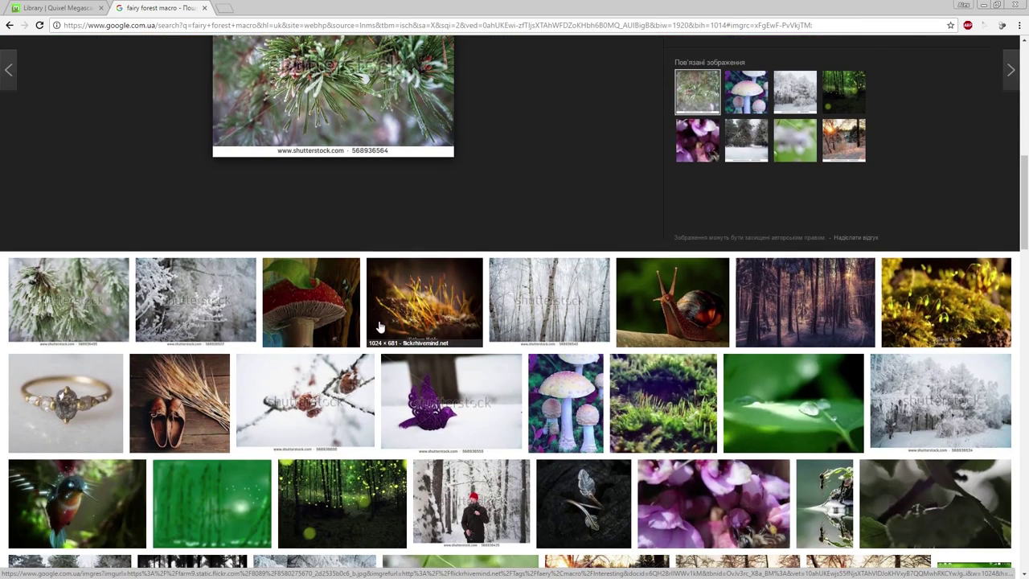
{"action": "left_click", "coordinate": [643, 306]}
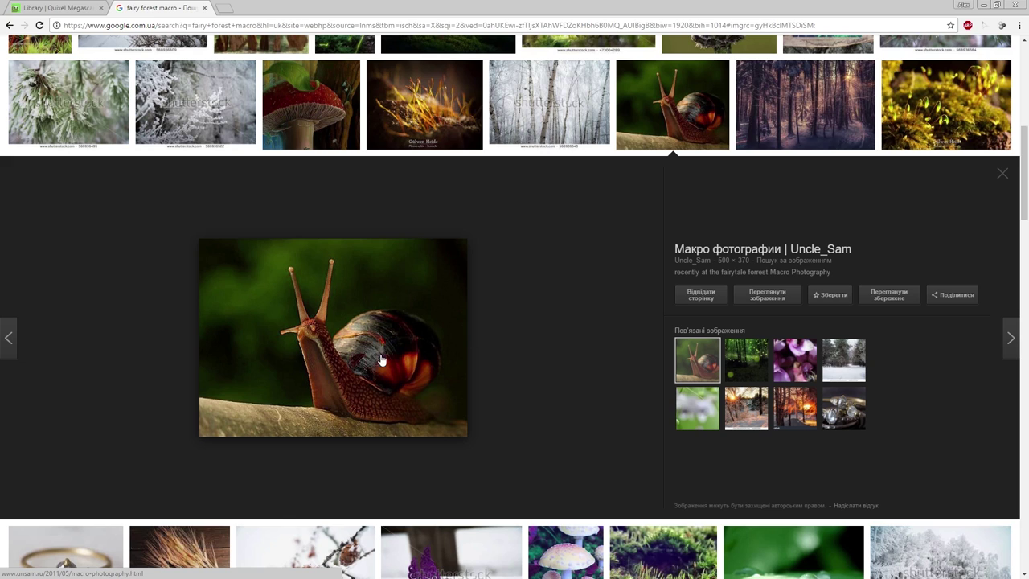
{"action": "scroll", "coordinate": [356, 365], "scroll_direction": "down", "scroll_amount": 5}
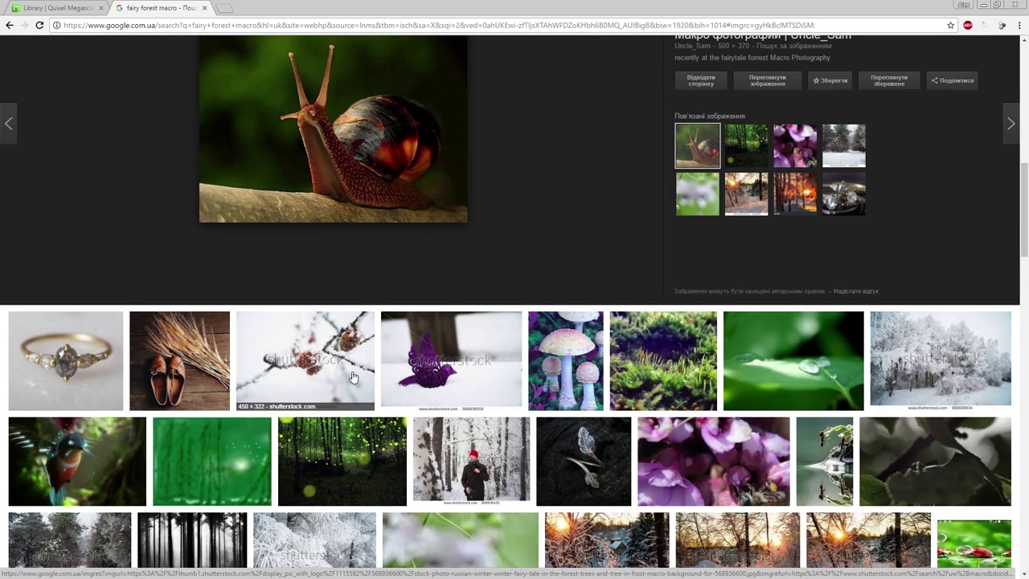
{"action": "scroll", "coordinate": [366, 380], "scroll_direction": "down", "scroll_amount": 1}
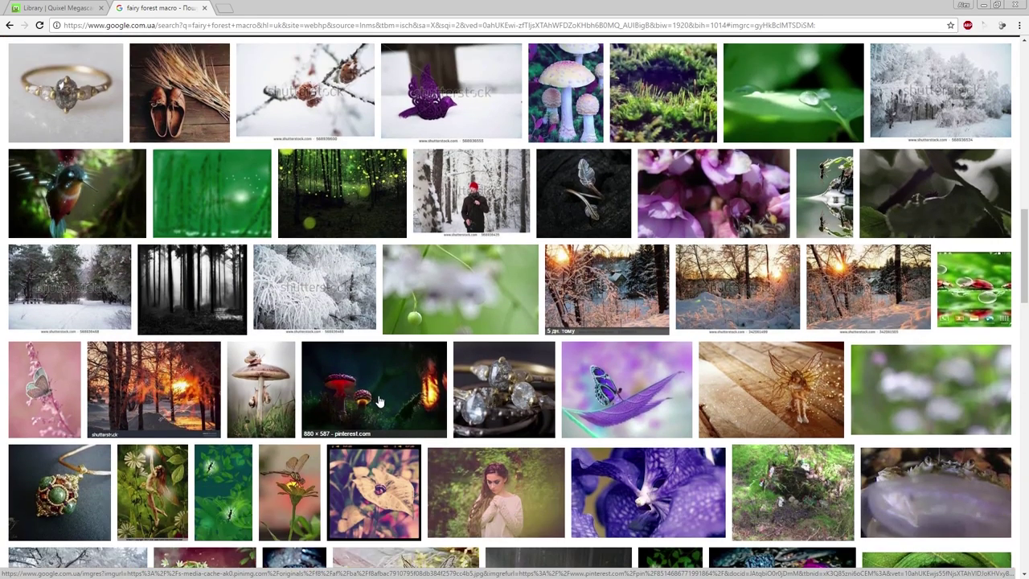
{"action": "left_click", "coordinate": [379, 400]}
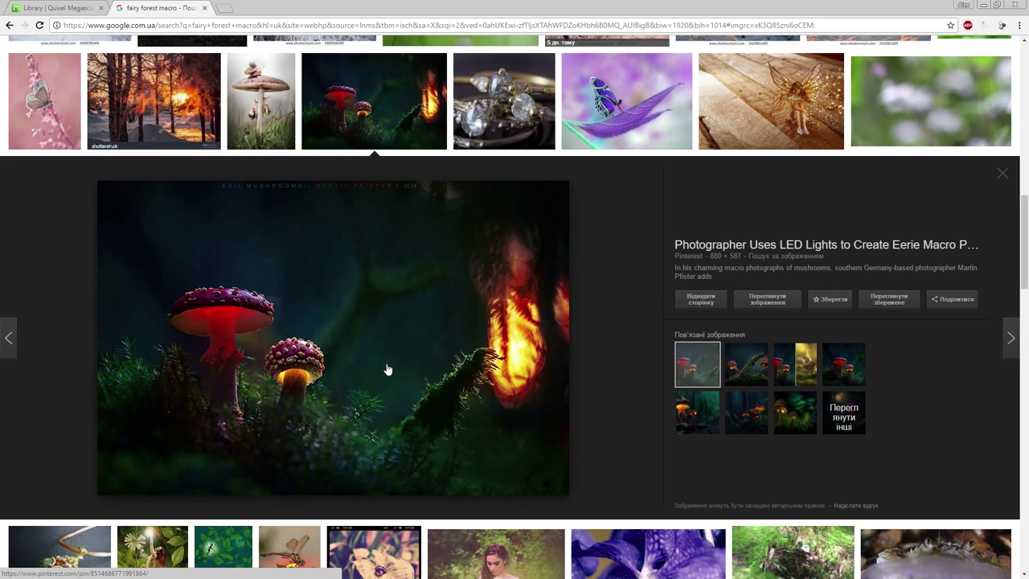
{"action": "scroll", "coordinate": [380, 373], "scroll_direction": "down", "scroll_amount": 2}
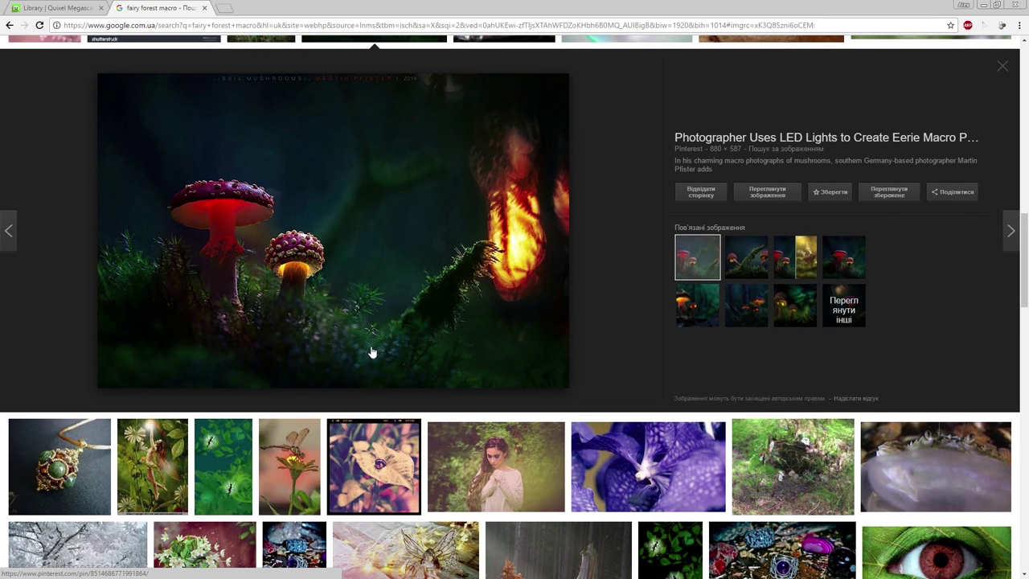
Find visually similar glowing mushroom images and open the matching Bored Panda article
{"action": "left_click", "coordinate": [371, 333]}
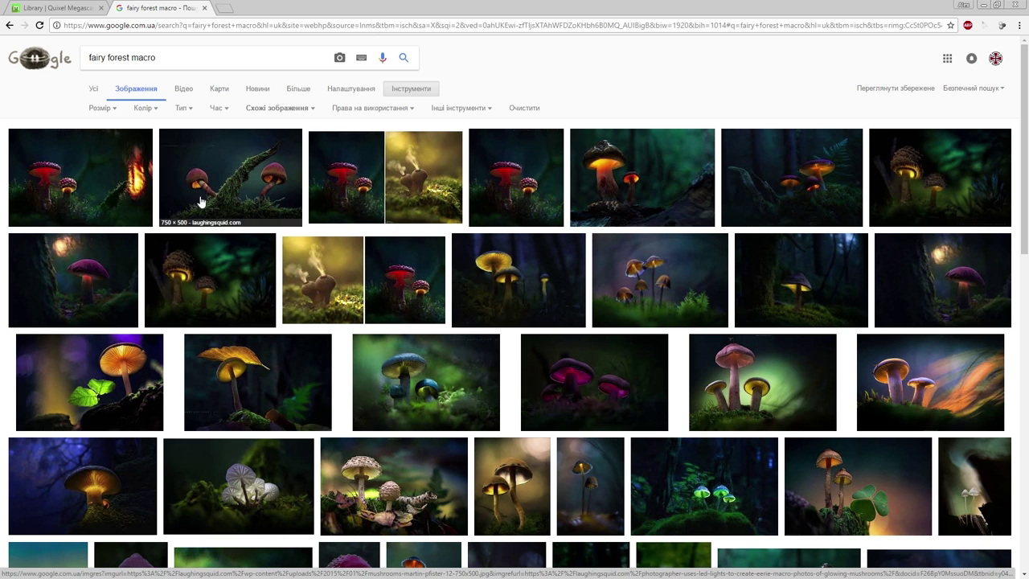
{"action": "left_click", "coordinate": [106, 180]}
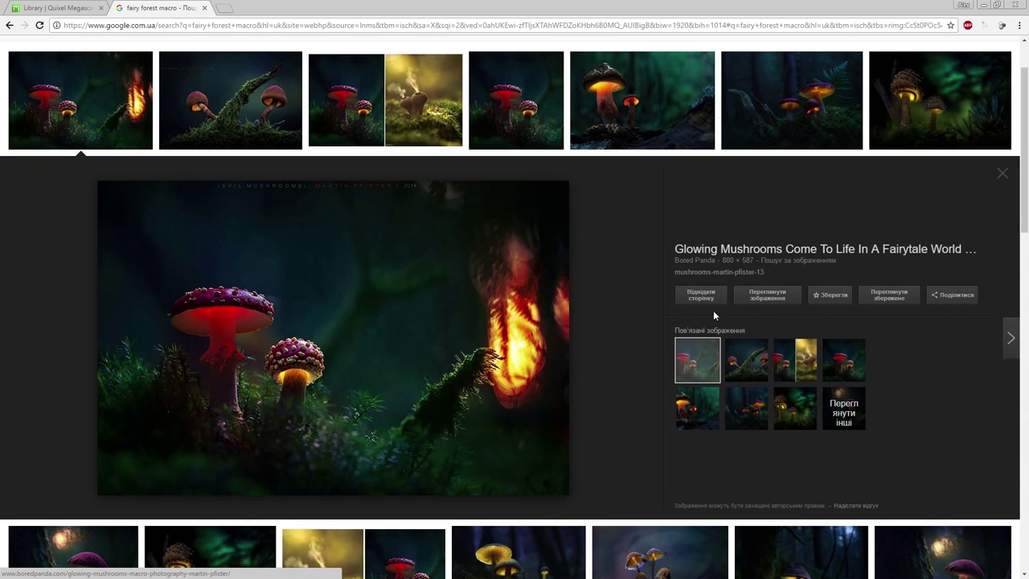
{"action": "left_click", "coordinate": [482, 242]}
Scroll through the Bored Panda article's glowing mushroom macro photos
{"action": "scroll", "coordinate": [478, 288], "scroll_direction": "down", "scroll_amount": 4}
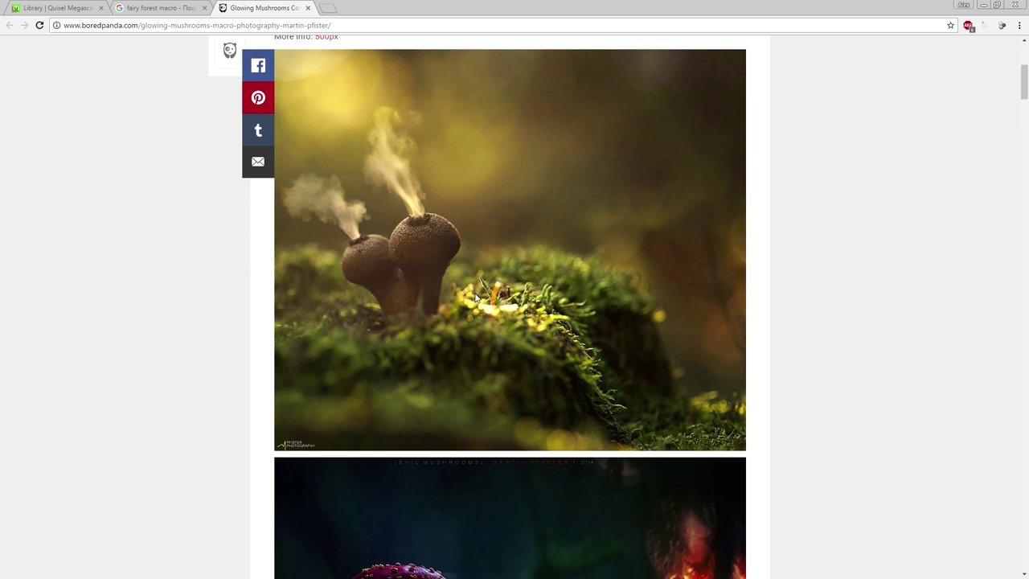
{"action": "scroll", "coordinate": [475, 299], "scroll_direction": "down", "scroll_amount": 7}
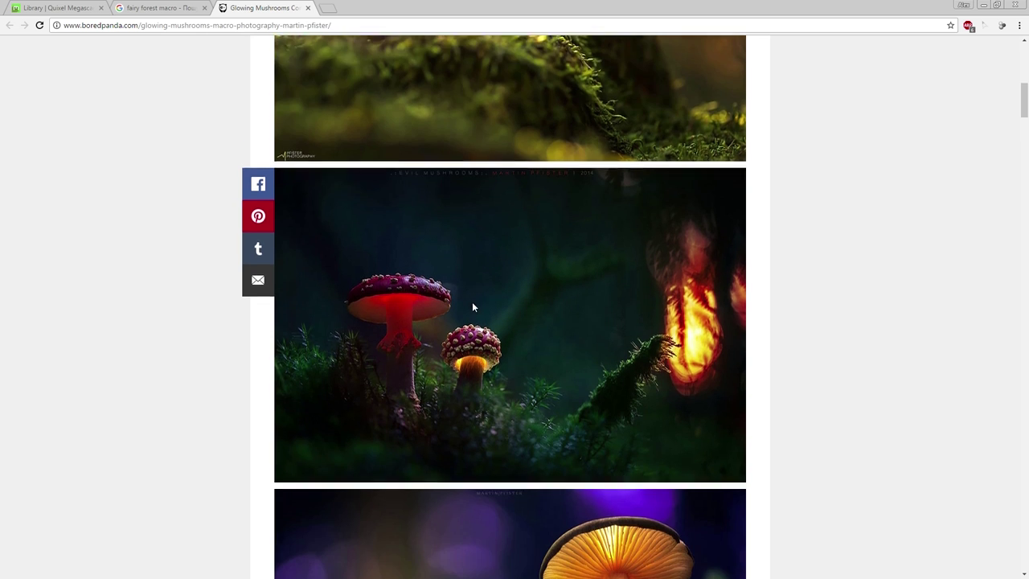
{"action": "scroll", "coordinate": [483, 306], "scroll_direction": "down", "scroll_amount": 1}
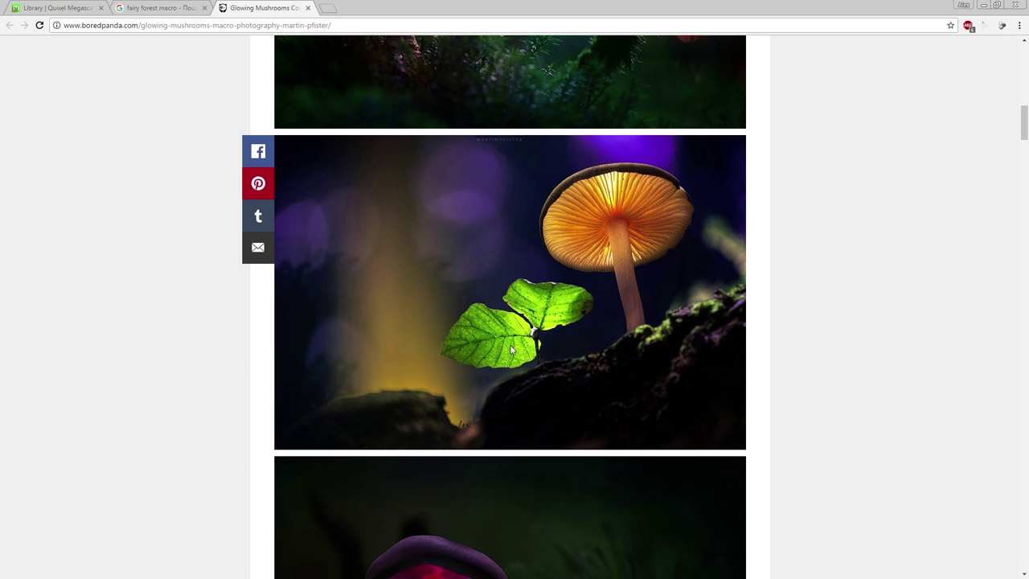
{"action": "scroll", "coordinate": [486, 348], "scroll_direction": "down", "scroll_amount": 2}
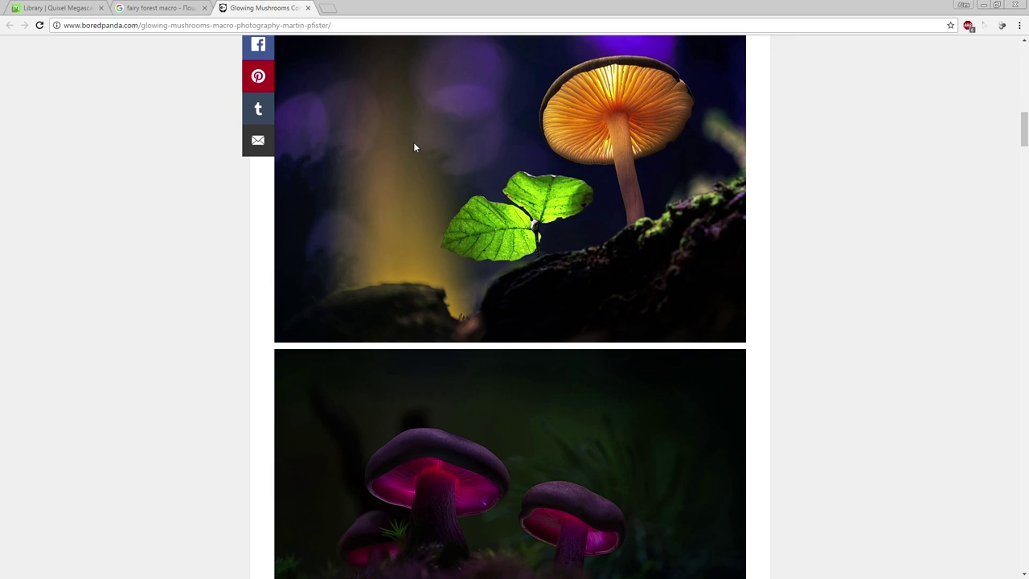
{"action": "scroll", "coordinate": [420, 265], "scroll_direction": "down", "scroll_amount": 4}
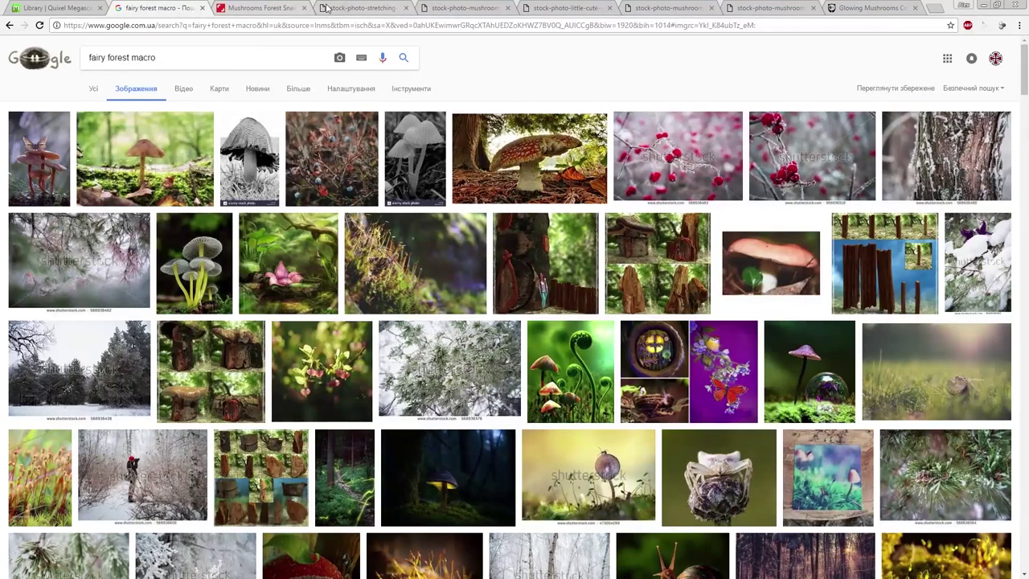
Step through the Shutterstock mushroom references: stretching mushrooms, spider, beetle, then snail
{"action": "left_click", "coordinate": [338, 8]}
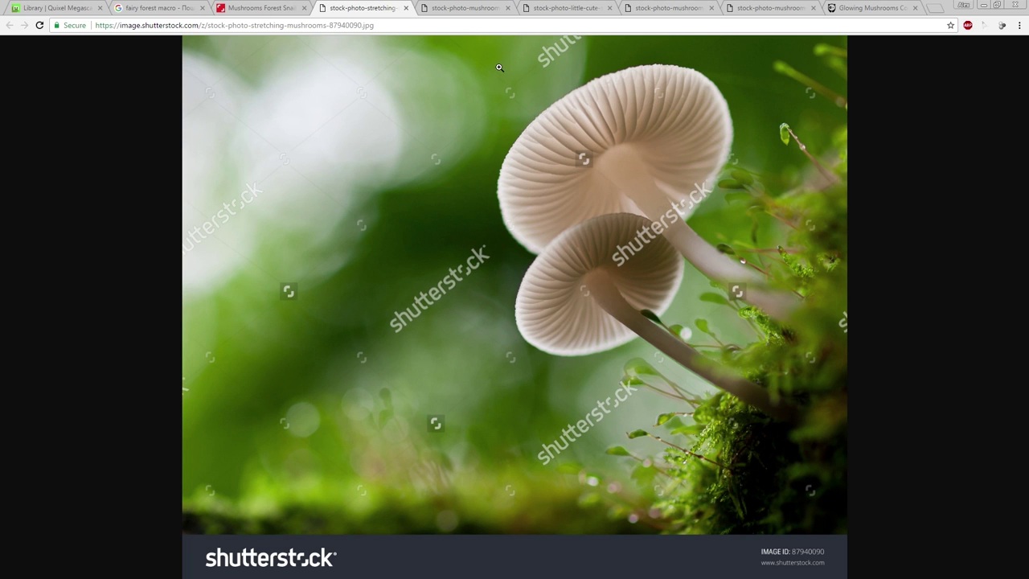
{"action": "left_click", "coordinate": [468, 8]}
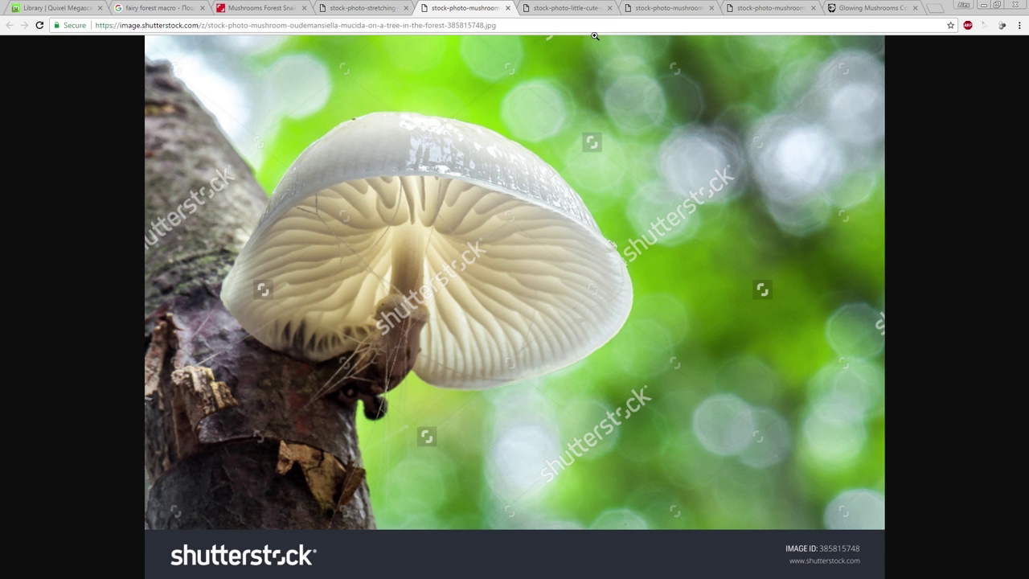
{"action": "left_click", "coordinate": [576, 9]}
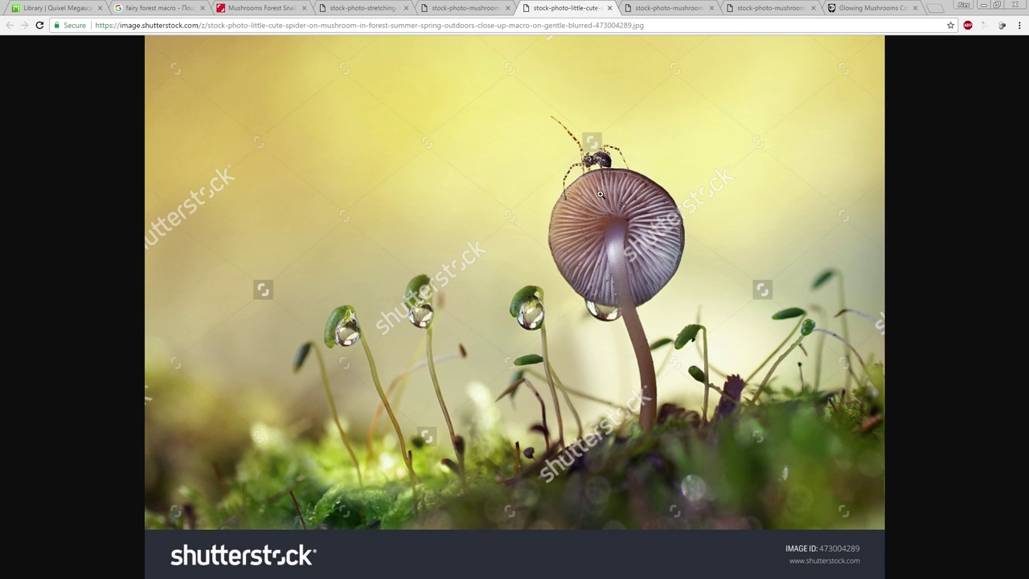
{"action": "key", "text": "ctrl+Tab"}
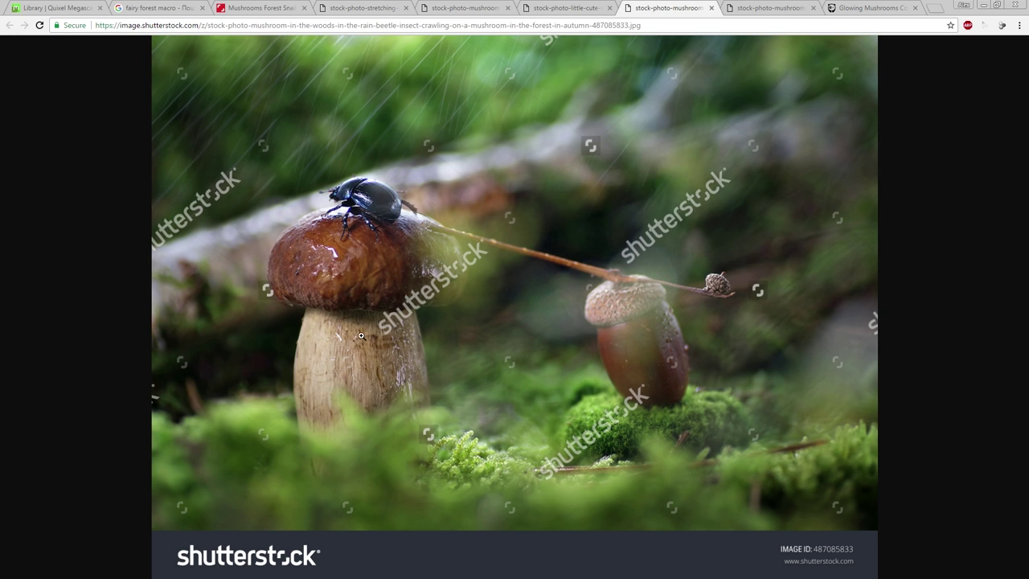
{"action": "key", "text": "ctrl+Tab"}
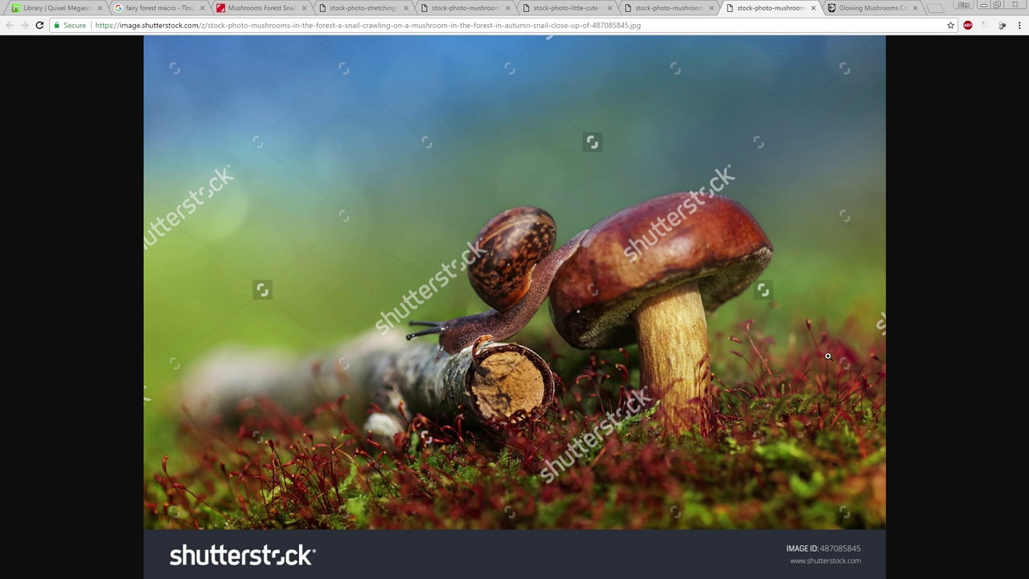
Block in broad grey strokes and dark bands across the canvas at 100% view
{"action": "left_click", "coordinate": [566, 8]}
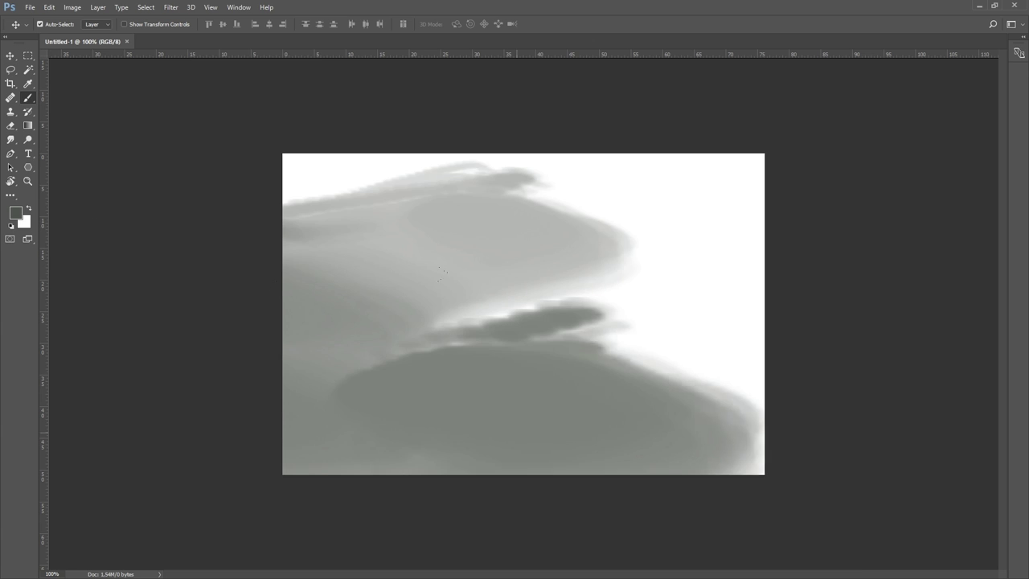
{"action": "key", "text": "ctrl+plus"}
{"action": "key", "text": "ctrl+minus"}
{"action": "left_click_drag", "start_coordinate": [450, 233], "coordinate": [723, 217]}
{"action": "mouse_move", "coordinate": [297, 321]}
{"action": "left_mouse_down"}
{"action": "mouse_move", "coordinate": [484, 304]}
{"action": "mouse_move", "coordinate": [723, 377]}
{"action": "mouse_move", "coordinate": [683, 200]}
{"action": "mouse_move", "coordinate": [361, 402]}
{"action": "mouse_move", "coordinate": [642, 321]}
{"action": "left_mouse_up"}
{"action": "right_click_drag", "start_coordinate": [599, 301], "coordinate": [479, 320], "text": "alt"}
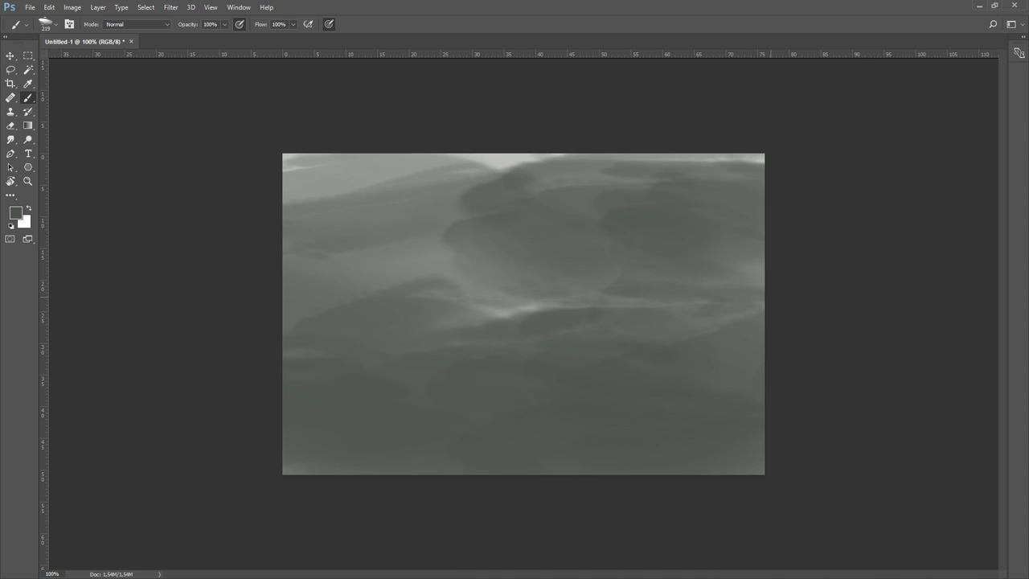
{"action": "mouse_move", "coordinate": [707, 201]}
{"action": "left_mouse_down"}
{"action": "mouse_move", "coordinate": [643, 322]}
{"action": "mouse_move", "coordinate": [748, 289]}
{"action": "left_mouse_up"}
{"action": "mouse_move", "coordinate": [659, 241]}
{"action": "left_mouse_down"}
{"action": "mouse_move", "coordinate": [458, 201]}
{"action": "mouse_move", "coordinate": [492, 212]}
{"action": "mouse_move", "coordinate": [498, 257]}
{"action": "mouse_move", "coordinate": [756, 329]}
{"action": "left_mouse_up"}
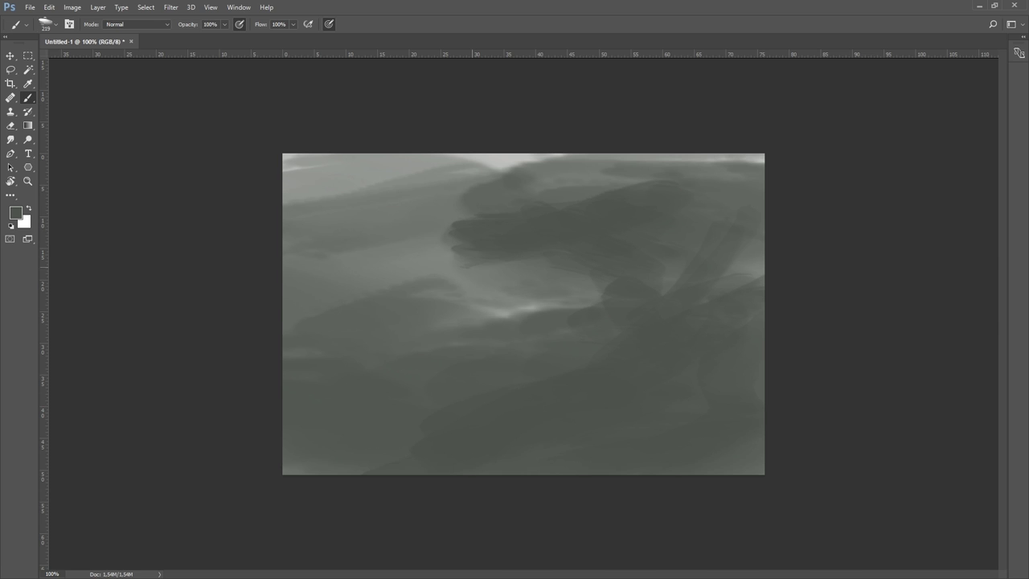
Sample grey tones from the painting and paint dark strokes across the lower, middle and right areas
{"action": "left_click", "coordinate": [386, 241], "text": "alt"}
{"action": "left_click_drag", "start_coordinate": [554, 225], "coordinate": [442, 231]}
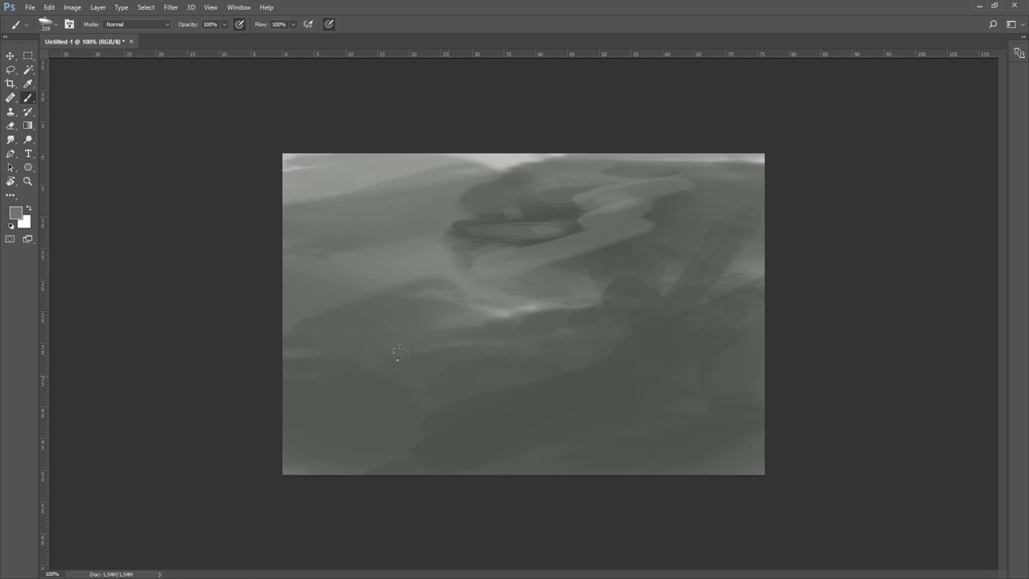
{"action": "left_click", "coordinate": [386, 324], "text": "alt"}
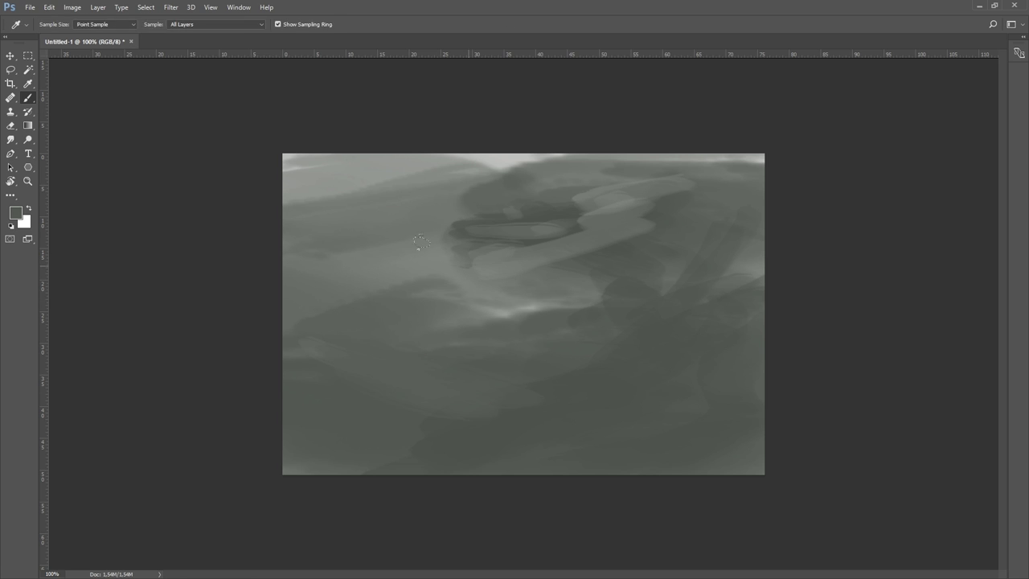
{"action": "key", "text": "d"}
{"action": "left_click_drag", "start_coordinate": [305, 314], "coordinate": [402, 365]}
{"action": "mouse_move", "coordinate": [289, 338]}
{"action": "left_mouse_down"}
{"action": "mouse_move", "coordinate": [482, 426]}
{"action": "mouse_move", "coordinate": [756, 353]}
{"action": "left_mouse_up"}
{"action": "left_click_drag", "start_coordinate": [426, 241], "coordinate": [520, 219]}
{"action": "left_click_drag", "start_coordinate": [643, 193], "coordinate": [482, 450]}
{"action": "left_click_drag", "start_coordinate": [691, 434], "coordinate": [321, 450]}
Paint sampled light grey over the dark areas, undoing the stray lower diagonal strokes
{"action": "left_click_drag", "start_coordinate": [595, 177], "coordinate": [651, 193]}
{"action": "left_click", "coordinate": [579, 265], "text": "alt"}
{"action": "left_click_drag", "start_coordinate": [562, 233], "coordinate": [675, 273]}
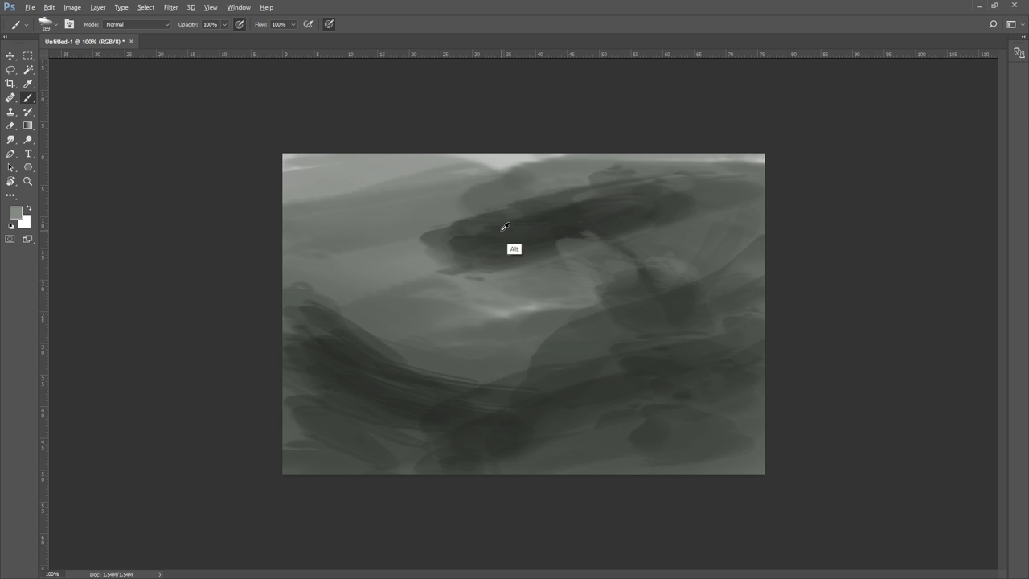
{"action": "mouse_move", "coordinate": [482, 241]}
{"action": "left_mouse_down"}
{"action": "mouse_move", "coordinate": [594, 217]}
{"action": "mouse_move", "coordinate": [598, 309]}
{"action": "left_mouse_up"}
{"action": "left_click_drag", "start_coordinate": [289, 297], "coordinate": [378, 354]}
{"action": "left_click_drag", "start_coordinate": [305, 345], "coordinate": [442, 405]}
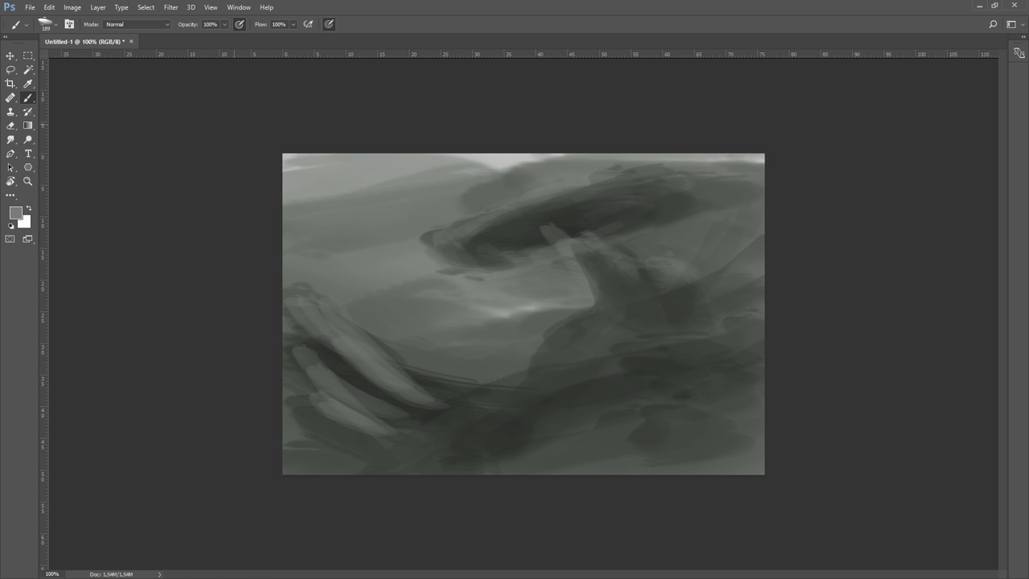
{"action": "left_click_drag", "start_coordinate": [290, 378], "coordinate": [627, 450]}
{"action": "left_click_drag", "start_coordinate": [289, 402], "coordinate": [551, 379]}
{"action": "key", "text": "ctrl+alt+z"}
{"action": "key", "text": "ctrl+alt+z"}
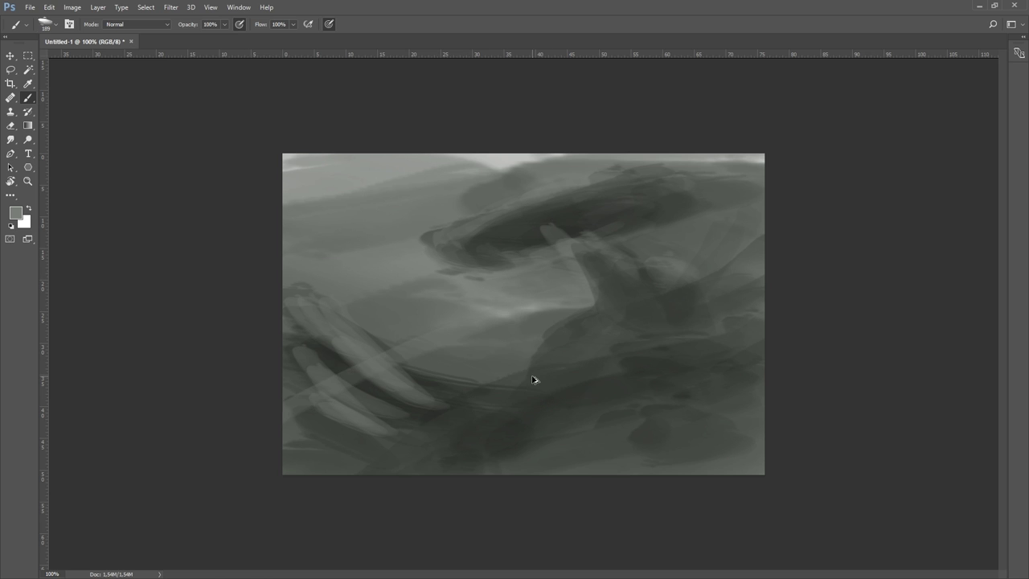
{"action": "key", "text": "alt+Tab"}
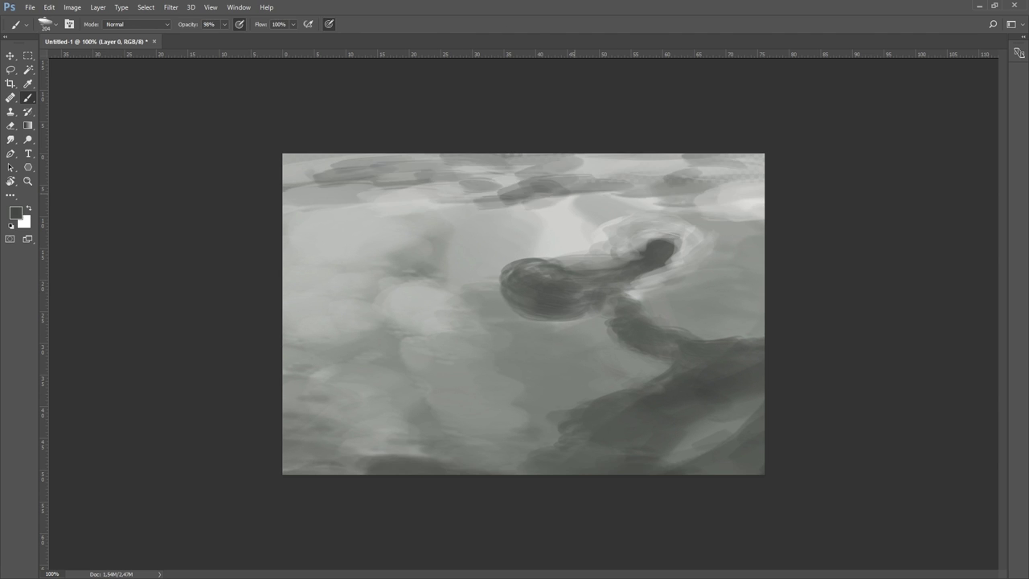
Rotate the painting layer about 8° counter-clockwise, then add dark marks at the creature's head and right edge
{"action": "key", "text": "ctrl+t"}
{"action": "left_click_drag", "start_coordinate": [804, 514], "coordinate": [739, 428]}
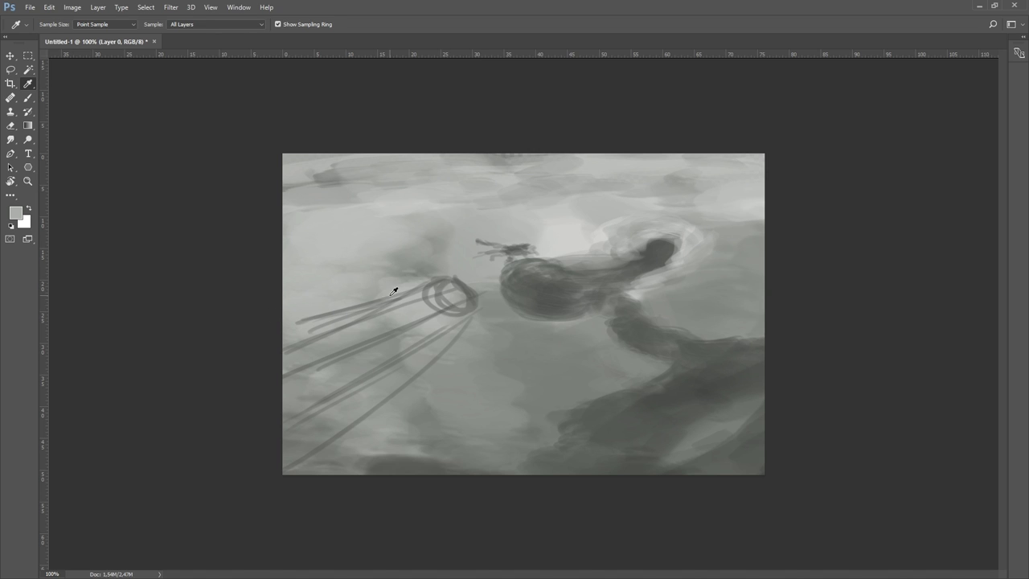
{"action": "key", "text": "b"}
{"action": "mouse_move", "coordinate": [398, 294]}
{"action": "left_mouse_down"}
{"action": "mouse_move", "coordinate": [459, 294]}
{"action": "mouse_move", "coordinate": [471, 329]}
{"action": "left_mouse_up"}
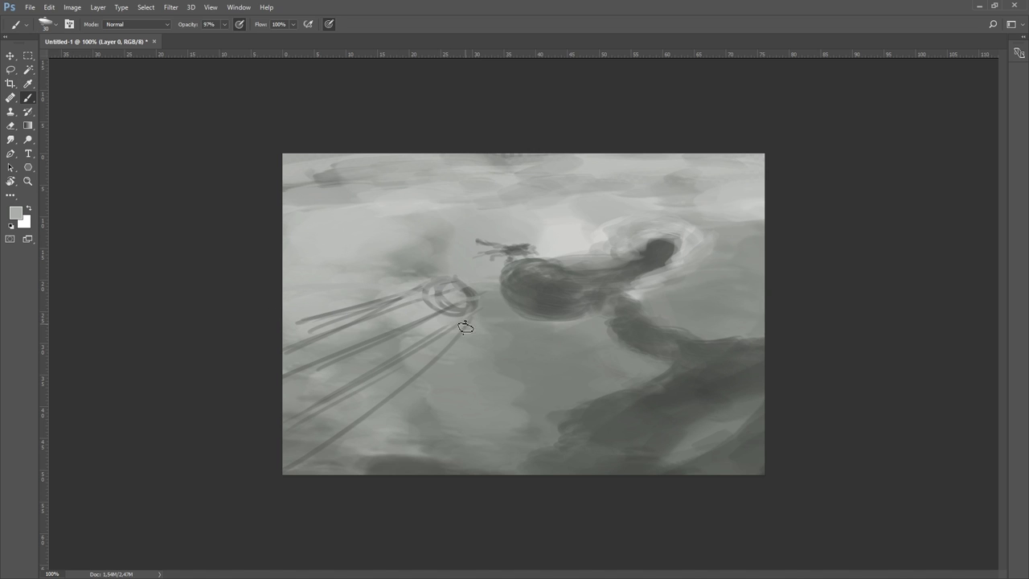
{"action": "left_click", "coordinate": [519, 232], "text": "alt"}
{"action": "left_click_drag", "start_coordinate": [511, 251], "coordinate": [553, 259]}
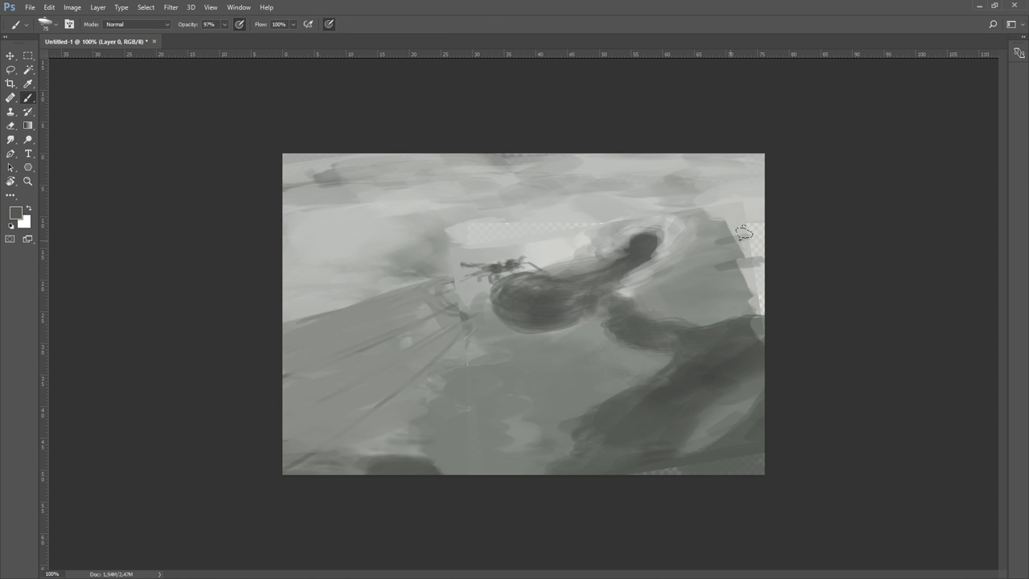
{"action": "left_click_drag", "start_coordinate": [744, 232], "coordinate": [728, 322]}
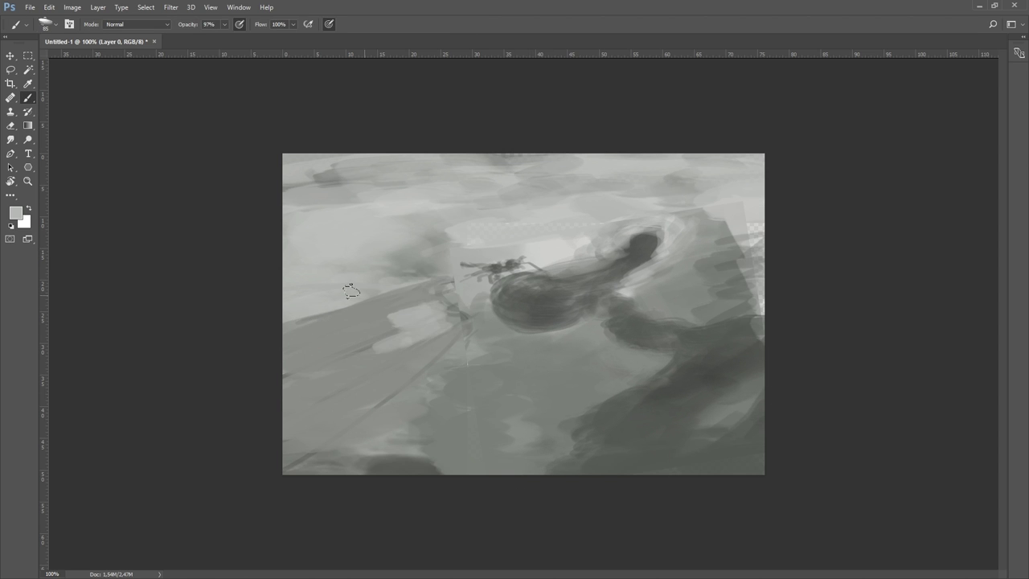
On a new layer, rough in dark lower-left shapes, undoing unwanted strokes
{"action": "key", "text": "ctrl+shift+alt+n"}
{"action": "key", "text": "bracketright"}
{"action": "key", "text": "bracketright"}
{"action": "key", "text": "bracketright"}
{"action": "left_click_drag", "start_coordinate": [470, 338], "coordinate": [290, 377]}
{"action": "mouse_move", "coordinate": [386, 290]}
{"action": "left_mouse_down"}
{"action": "mouse_move", "coordinate": [265, 257]}
{"action": "mouse_move", "coordinate": [393, 229]}
{"action": "left_mouse_up"}
{"action": "left_click_drag", "start_coordinate": [306, 450], "coordinate": [482, 346]}
{"action": "left_click", "coordinate": [506, 305], "text": "alt"}
{"action": "key", "text": "bracketleft"}
{"action": "key", "text": "bracketleft"}
{"action": "key", "text": "bracketleft"}
{"action": "key", "text": "bracketleft"}
{"action": "key", "text": "ctrl+alt+z"}
{"action": "key", "text": "ctrl+alt+z"}
{"action": "key", "text": "ctrl+alt+z"}
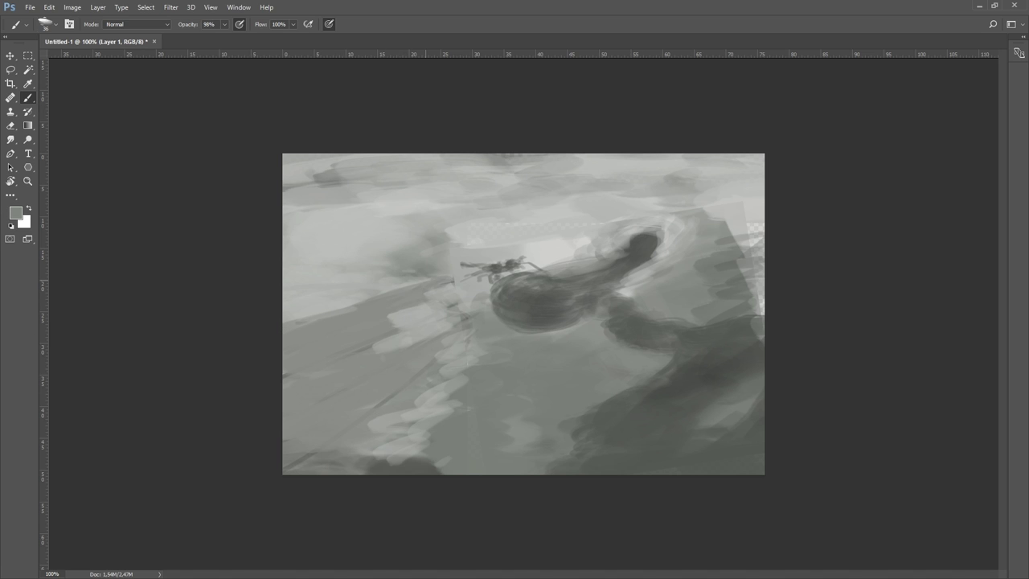
{"action": "mouse_move", "coordinate": [421, 325]}
{"action": "left_mouse_down"}
{"action": "mouse_move", "coordinate": [338, 368]}
{"action": "mouse_move", "coordinate": [356, 434]}
{"action": "mouse_move", "coordinate": [418, 450]}
{"action": "left_mouse_up"}
{"action": "key", "text": "ctrl+alt+z"}
{"action": "key", "text": "bracketright"}
{"action": "key", "text": "bracketright"}
{"action": "key", "text": "bracketright"}
{"action": "key", "text": "bracketright"}
{"action": "key", "text": "bracketright"}
{"action": "key", "text": "bracketright"}
{"action": "key", "text": "bracketright"}
{"action": "key", "text": "bracketright"}
{"action": "key", "text": "bracketright"}
{"action": "key", "text": "bracketright"}
{"action": "key", "text": "bracketright"}
Pick a darker colour and paint dark strokes along the right edge, bottom and lower left
{"action": "left_click_drag", "start_coordinate": [391, 408], "coordinate": [317, 420]}
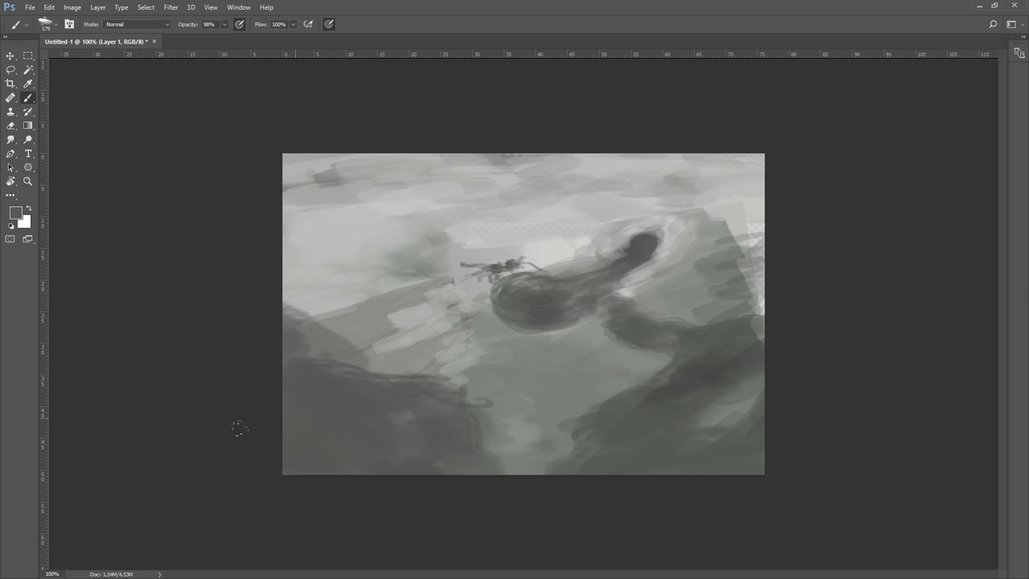
{"action": "left_click", "coordinate": [16, 212]}
{"action": "left_click", "coordinate": [273, 166]}
{"action": "left_click_drag", "start_coordinate": [748, 233], "coordinate": [743, 337]}
{"action": "left_click_drag", "start_coordinate": [747, 450], "coordinate": [346, 462]}
{"action": "left_click_drag", "start_coordinate": [321, 370], "coordinate": [450, 329]}
{"action": "key", "text": "bracketleft"}
{"action": "key", "text": "bracketleft"}
{"action": "key", "text": "bracketleft"}
{"action": "key", "text": "bracketleft"}
{"action": "key", "text": "bracketleft"}
{"action": "key", "text": "bracketleft"}
{"action": "key", "text": "bracketleft"}
{"action": "key", "text": "bracketleft"}
{"action": "left_click", "coordinate": [313, 330], "text": "alt"}
{"action": "mouse_move", "coordinate": [293, 337]}
{"action": "left_mouse_down"}
{"action": "mouse_move", "coordinate": [406, 336]}
{"action": "mouse_move", "coordinate": [486, 412]}
{"action": "left_mouse_up"}
Paint small dark mushrooms at lower left and darken the jellyfish body's left edge
{"action": "left_click_drag", "start_coordinate": [386, 318], "coordinate": [442, 333]}
{"action": "mouse_move", "coordinate": [362, 338]}
{"action": "left_mouse_down"}
{"action": "mouse_move", "coordinate": [446, 277]}
{"action": "mouse_move", "coordinate": [386, 329]}
{"action": "mouse_move", "coordinate": [419, 349]}
{"action": "mouse_move", "coordinate": [393, 344]}
{"action": "mouse_move", "coordinate": [418, 358]}
{"action": "mouse_move", "coordinate": [400, 362]}
{"action": "mouse_move", "coordinate": [426, 337]}
{"action": "mouse_move", "coordinate": [387, 332]}
{"action": "mouse_move", "coordinate": [434, 334]}
{"action": "mouse_move", "coordinate": [442, 386]}
{"action": "left_mouse_up"}
{"action": "left_click_drag", "start_coordinate": [406, 349], "coordinate": [398, 371]}
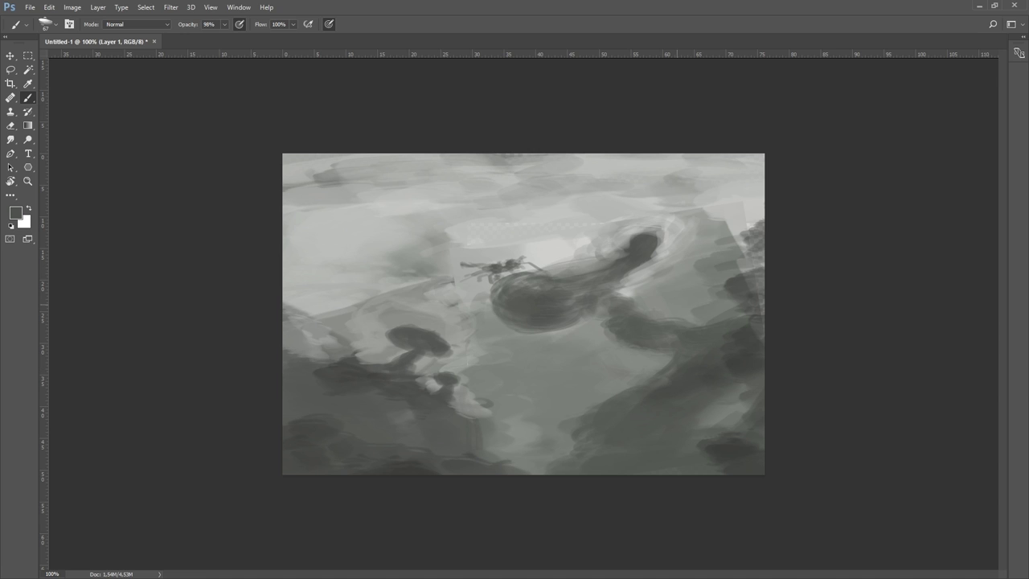
{"action": "left_click_drag", "start_coordinate": [498, 299], "coordinate": [508, 313]}
With a very fine brush, outline the jellyfish and draw thin curling and trailing tentacles
{"action": "key", "text": "bracketleft"}
{"action": "key", "text": "bracketleft"}
{"action": "key", "text": "bracketleft"}
{"action": "key", "text": "bracketleft"}
{"action": "key", "text": "bracketleft"}
{"action": "key", "text": "bracketleft"}
{"action": "key", "text": "bracketleft"}
{"action": "key", "text": "bracketleft"}
{"action": "mouse_move", "coordinate": [487, 278]}
{"action": "left_mouse_down"}
{"action": "mouse_move", "coordinate": [428, 341]}
{"action": "mouse_move", "coordinate": [514, 323]}
{"action": "left_mouse_up"}
{"action": "key", "text": "ctrl+z"}
{"action": "mouse_move", "coordinate": [481, 288]}
{"action": "left_mouse_down"}
{"action": "mouse_move", "coordinate": [538, 278]}
{"action": "mouse_move", "coordinate": [450, 319]}
{"action": "mouse_move", "coordinate": [491, 288]}
{"action": "mouse_move", "coordinate": [489, 319]}
{"action": "mouse_move", "coordinate": [489, 268]}
{"action": "mouse_move", "coordinate": [462, 298]}
{"action": "mouse_move", "coordinate": [485, 304]}
{"action": "mouse_move", "coordinate": [453, 300]}
{"action": "mouse_move", "coordinate": [487, 271]}
{"action": "mouse_move", "coordinate": [450, 312]}
{"action": "left_mouse_up"}
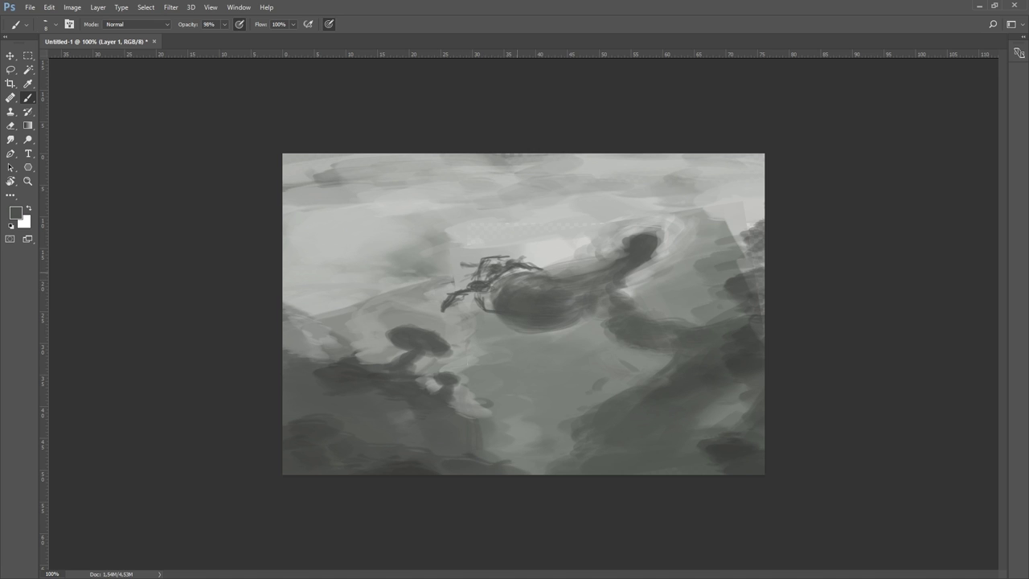
{"action": "left_click_drag", "start_coordinate": [546, 279], "coordinate": [583, 274]}
{"action": "left_click_drag", "start_coordinate": [655, 242], "coordinate": [663, 264]}
{"action": "mouse_move", "coordinate": [588, 321]}
{"action": "left_mouse_down"}
{"action": "mouse_move", "coordinate": [651, 348]}
{"action": "mouse_move", "coordinate": [707, 323]}
{"action": "left_mouse_up"}
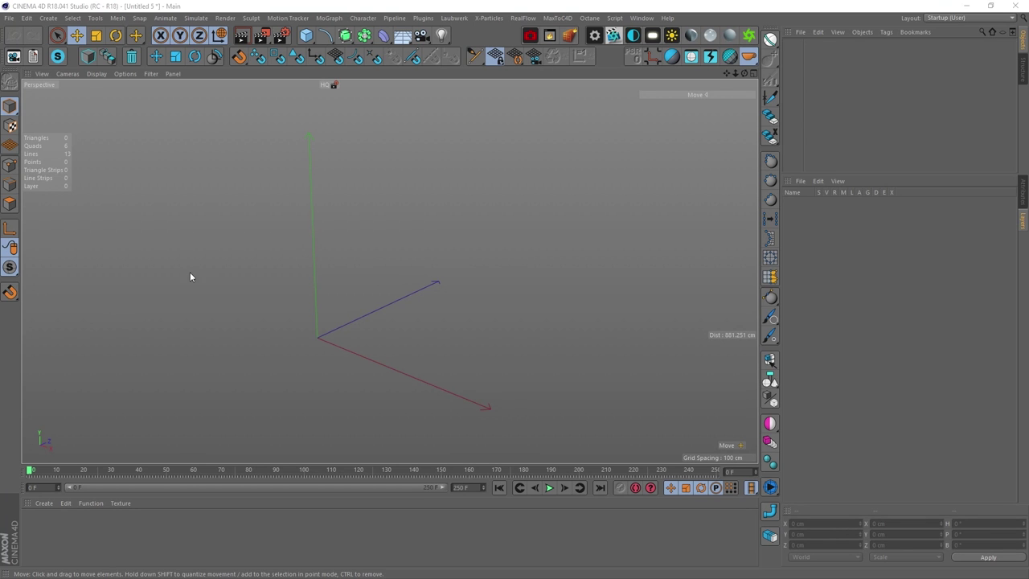
Orbit the empty Cinema 4D scene view, then switch to Megascans Bridge
{"action": "left_click_drag", "start_coordinate": [195, 271], "coordinate": [348, 340], "text": "alt"}
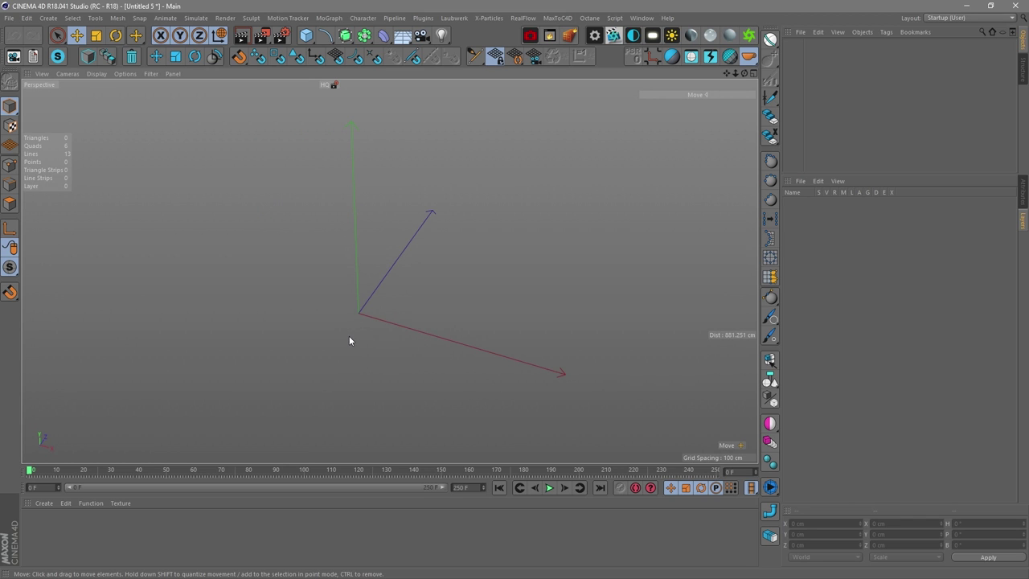
{"action": "left_click_drag", "start_coordinate": [357, 307], "coordinate": [281, 269], "text": "alt"}
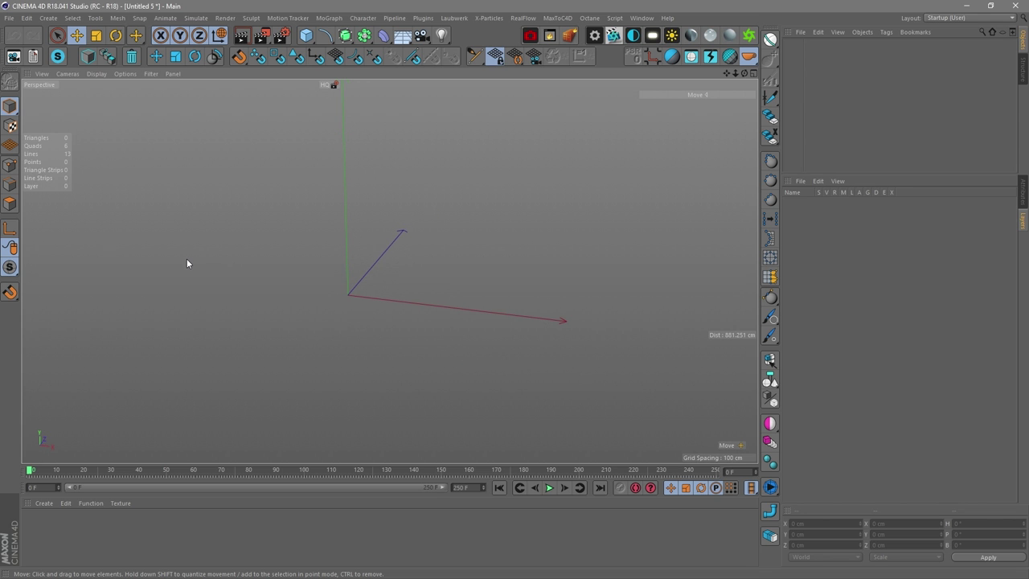
{"action": "key", "text": "alt+Tab"}
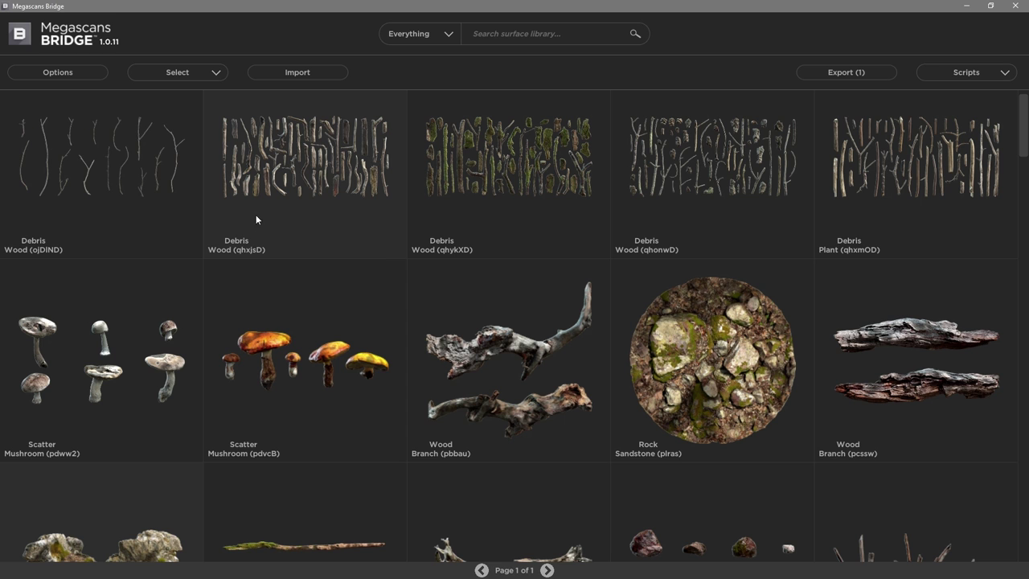
Scroll through the Bridge assets and look over the export scripts list
{"action": "scroll", "coordinate": [393, 289], "scroll_direction": "down", "scroll_amount": 5}
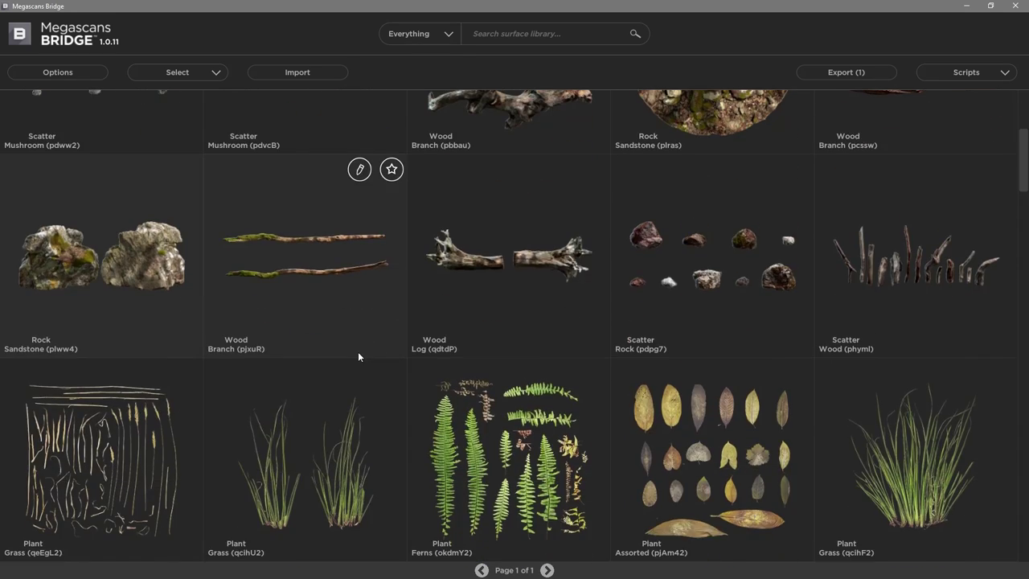
{"action": "scroll", "coordinate": [357, 356], "scroll_direction": "up", "scroll_amount": 4}
{"action": "scroll", "coordinate": [358, 364], "scroll_direction": "up", "scroll_amount": 2}
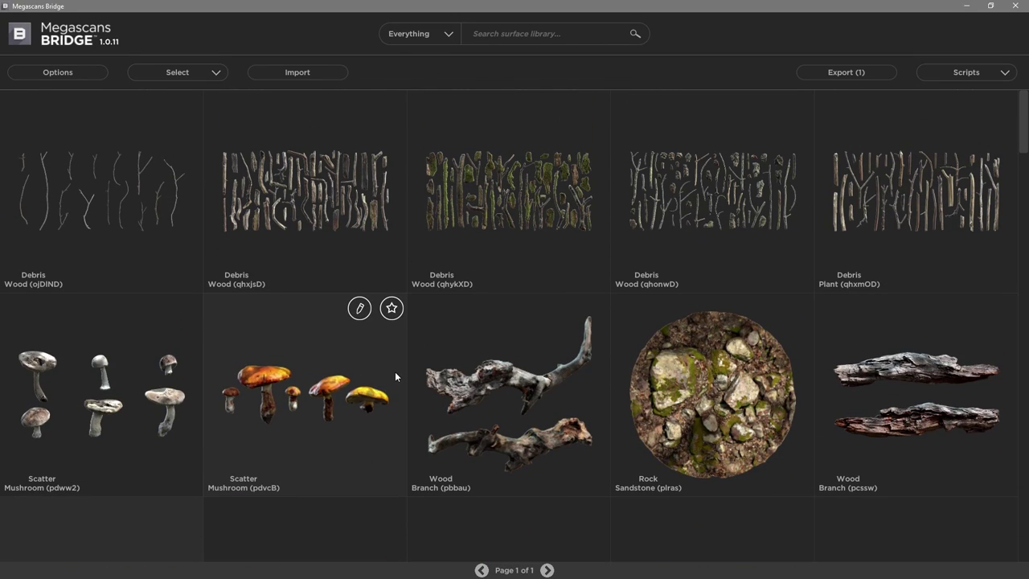
{"action": "left_click", "coordinate": [968, 71]}
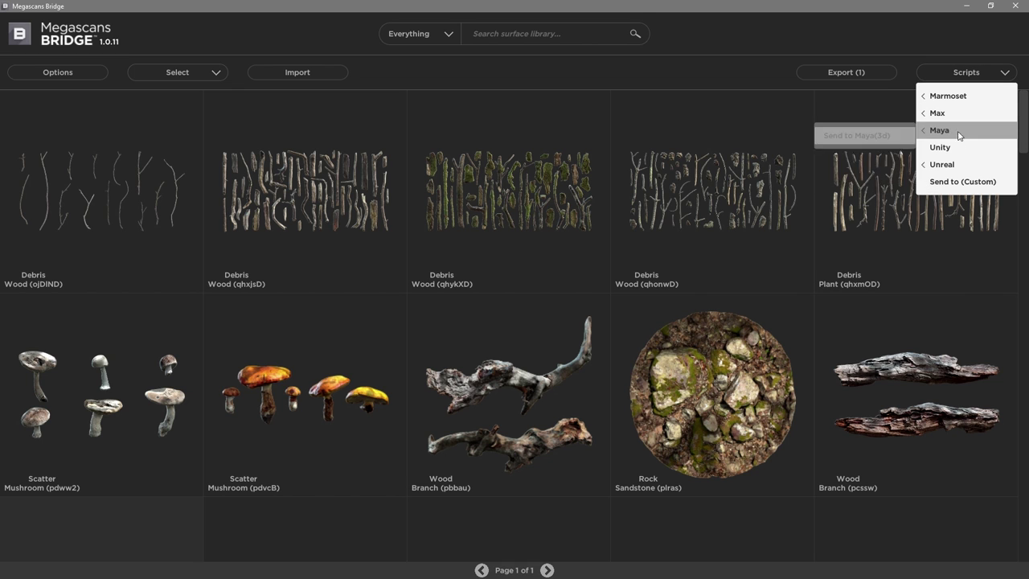
{"action": "mouse_move", "coordinate": [961, 95]}
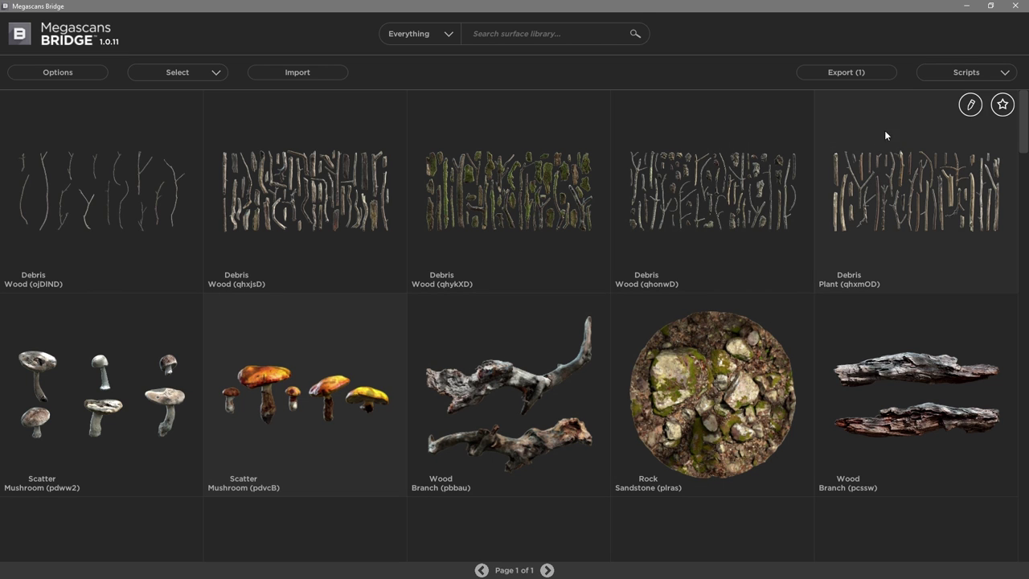
{"action": "mouse_move", "coordinate": [968, 72]}
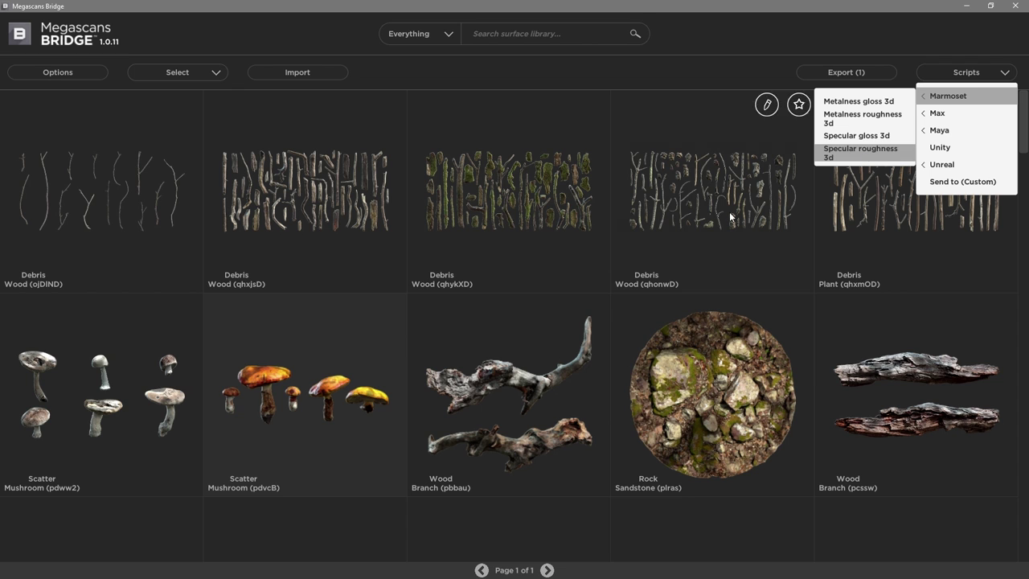
Add more mushroom and rock tiles, including the orange mushroom set, to the export selection
{"action": "scroll", "coordinate": [215, 385], "scroll_direction": "down", "scroll_amount": 1}
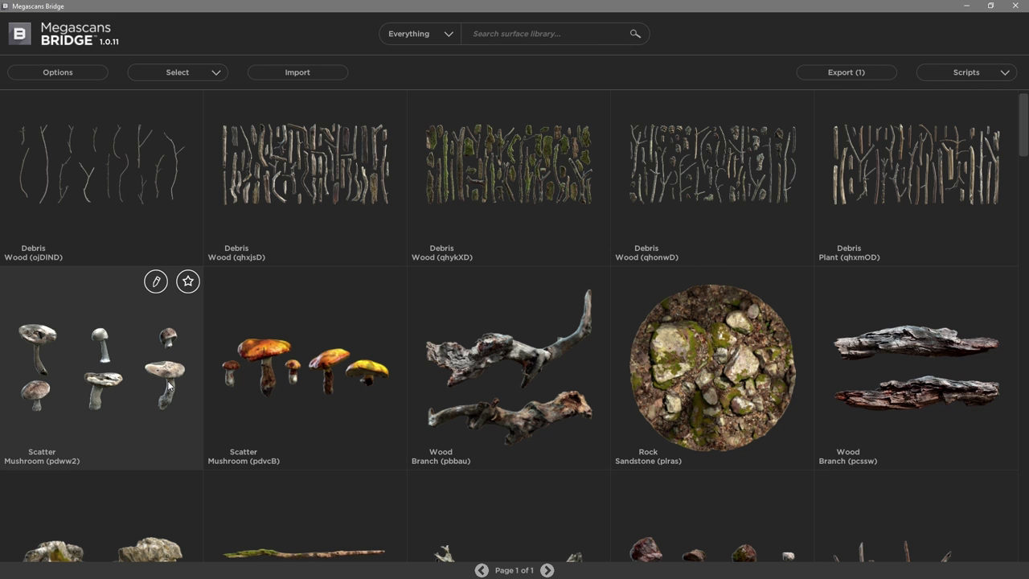
{"action": "scroll", "coordinate": [168, 385], "scroll_direction": "down", "scroll_amount": 2}
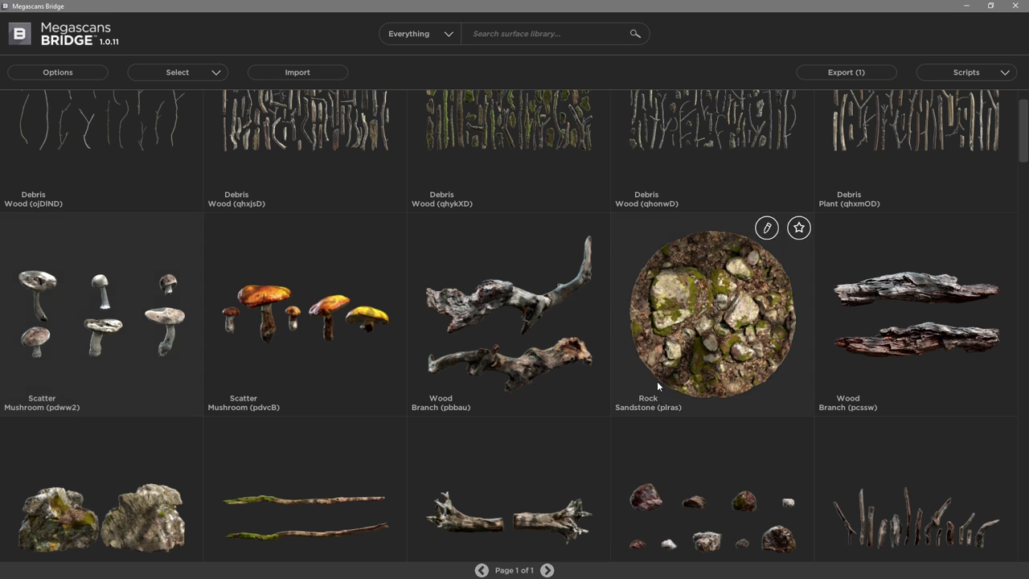
{"action": "scroll", "coordinate": [152, 321], "scroll_direction": "down", "scroll_amount": 1}
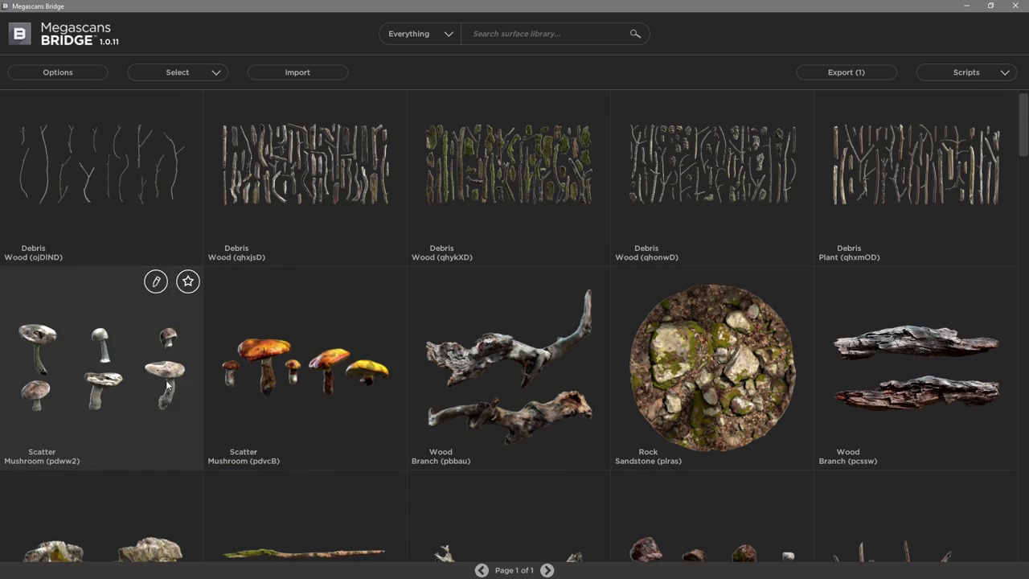
{"action": "left_click", "coordinate": [152, 312], "text": "ctrl"}
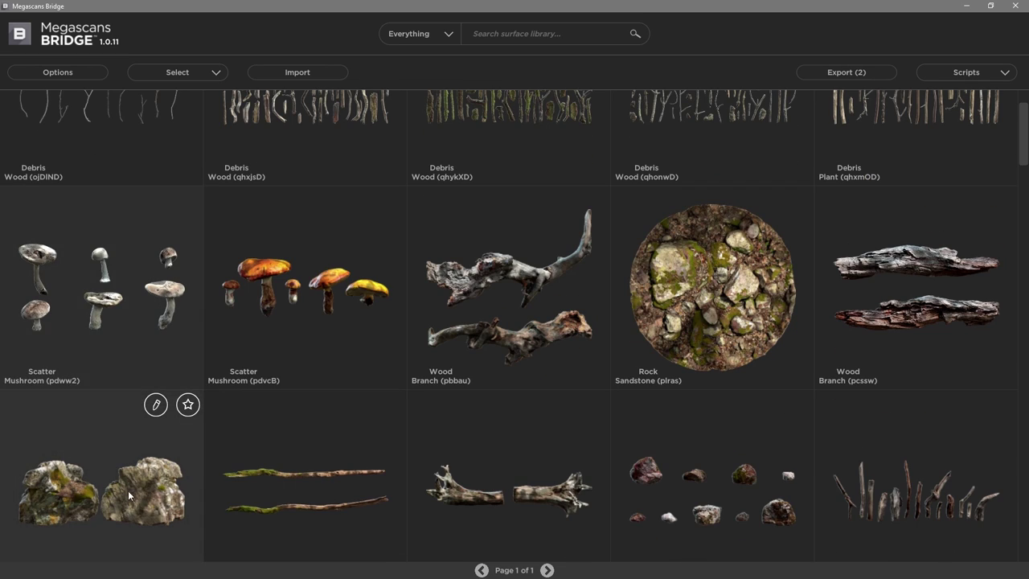
{"action": "left_click", "coordinate": [152, 482], "text": "ctrl"}
{"action": "scroll", "coordinate": [161, 474], "scroll_direction": "down", "scroll_amount": 5}
{"action": "left_click", "coordinate": [723, 265], "text": "ctrl"}
{"action": "scroll", "coordinate": [884, 258], "scroll_direction": "up", "scroll_amount": 8}
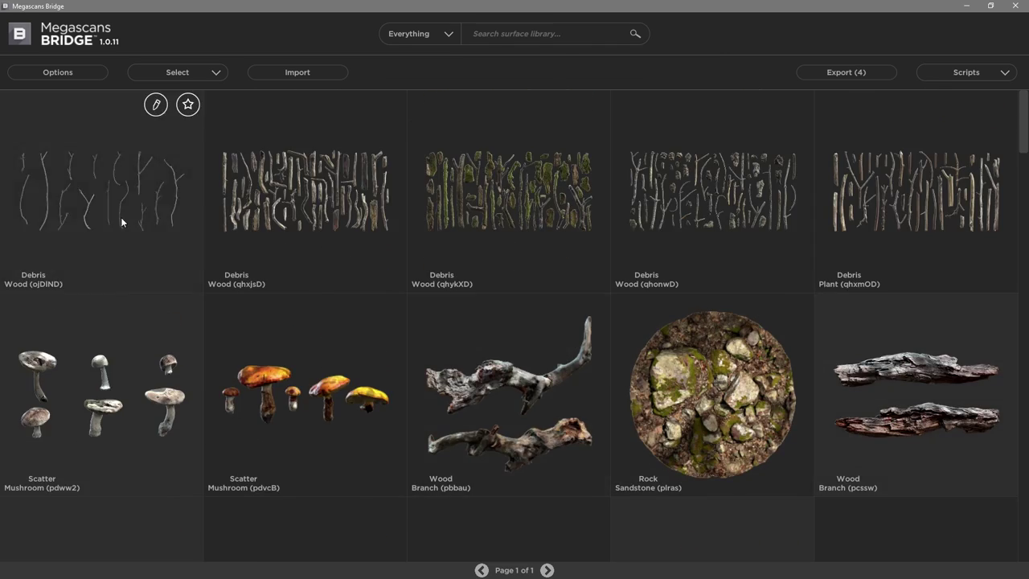
{"action": "scroll", "coordinate": [473, 380], "scroll_direction": "down", "scroll_amount": 10}
{"action": "left_click", "coordinate": [427, 323], "text": "ctrl"}
{"action": "scroll", "coordinate": [410, 336], "scroll_direction": "up", "scroll_amount": 10}
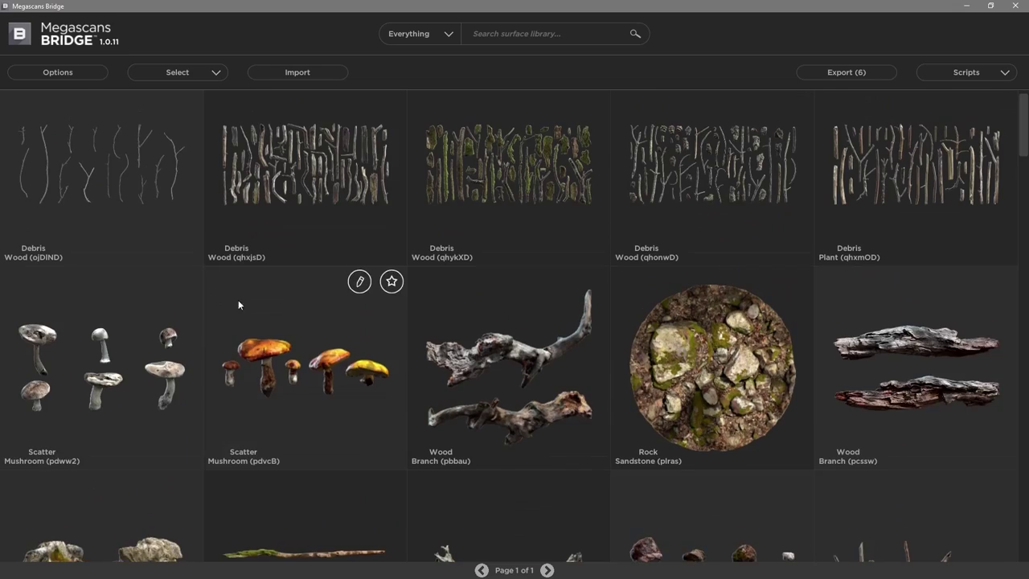
{"action": "scroll", "coordinate": [224, 286], "scroll_direction": "down", "scroll_amount": 3}
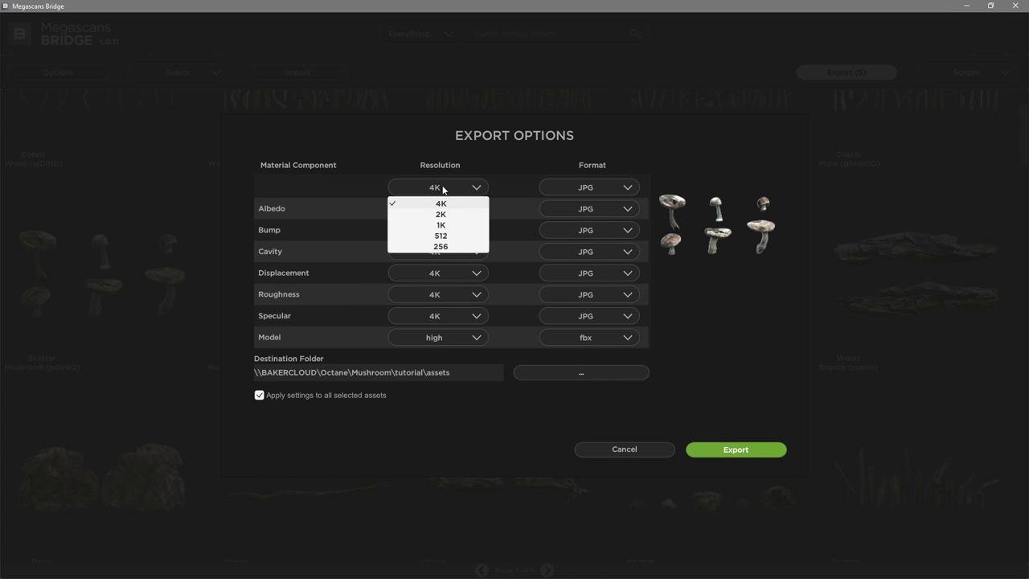
Keep the 4K texture resolution and review the model file format choices in Export Options
{"action": "left_click", "coordinate": [445, 190]}
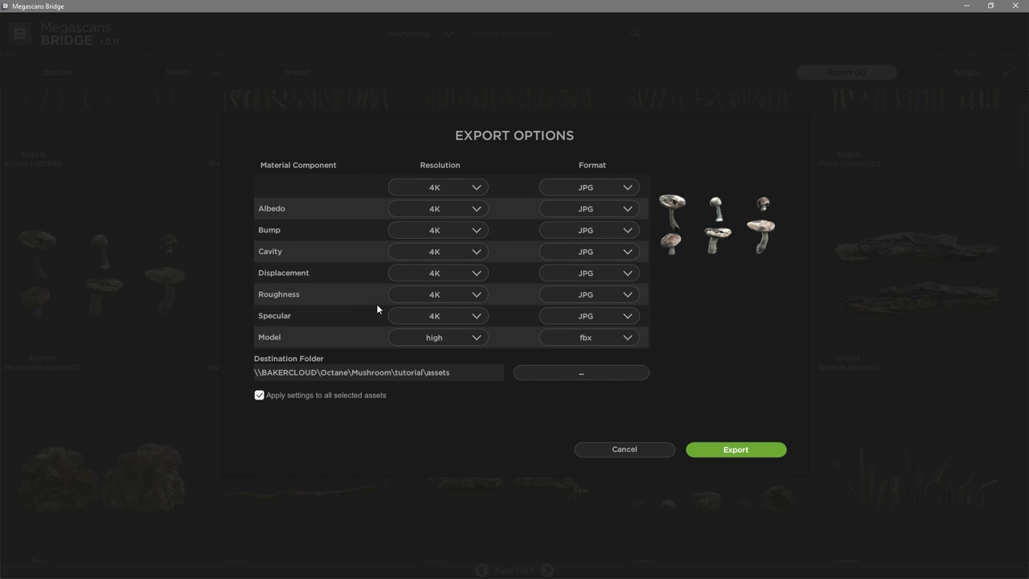
{"action": "left_click", "coordinate": [615, 315]}
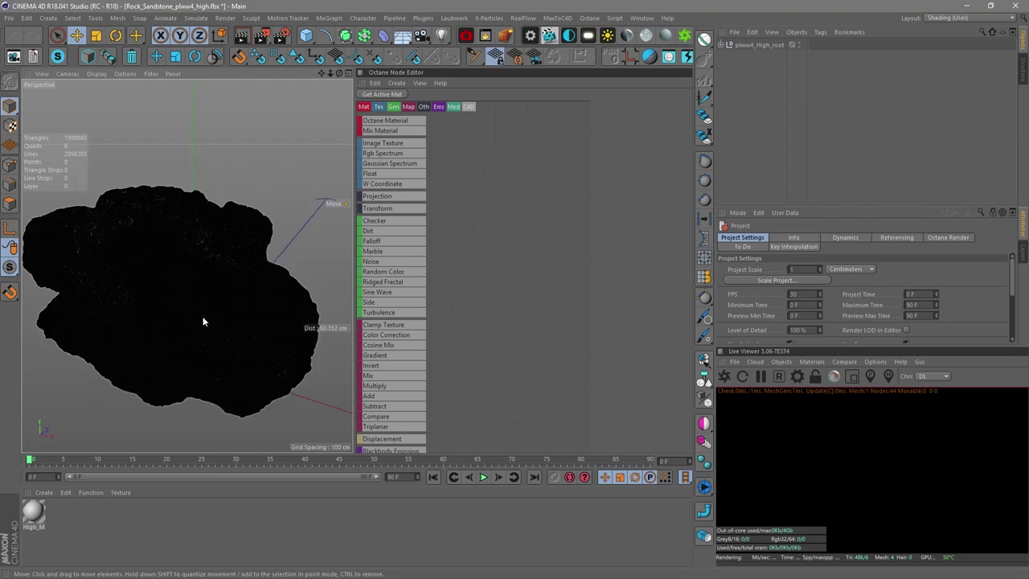
Select the imported sandstone rock and orbit around it to inspect the lit mesh
{"action": "scroll", "coordinate": [190, 314], "scroll_direction": "up", "scroll_amount": 5}
{"action": "scroll", "coordinate": [178, 315], "scroll_direction": "up", "scroll_amount": 3}
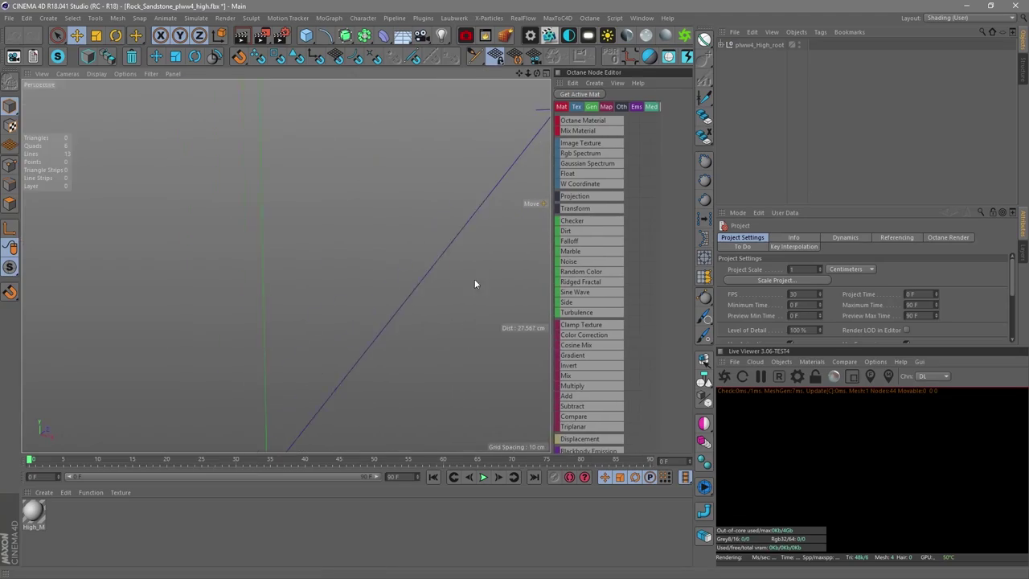
{"action": "scroll", "coordinate": [474, 284], "scroll_direction": "down", "scroll_amount": 5}
{"action": "left_click_drag", "start_coordinate": [306, 287], "coordinate": [205, 269], "text": "alt"}
{"action": "scroll", "coordinate": [241, 302], "scroll_direction": "up", "scroll_amount": 3}
{"action": "left_click", "coordinate": [202, 265]}
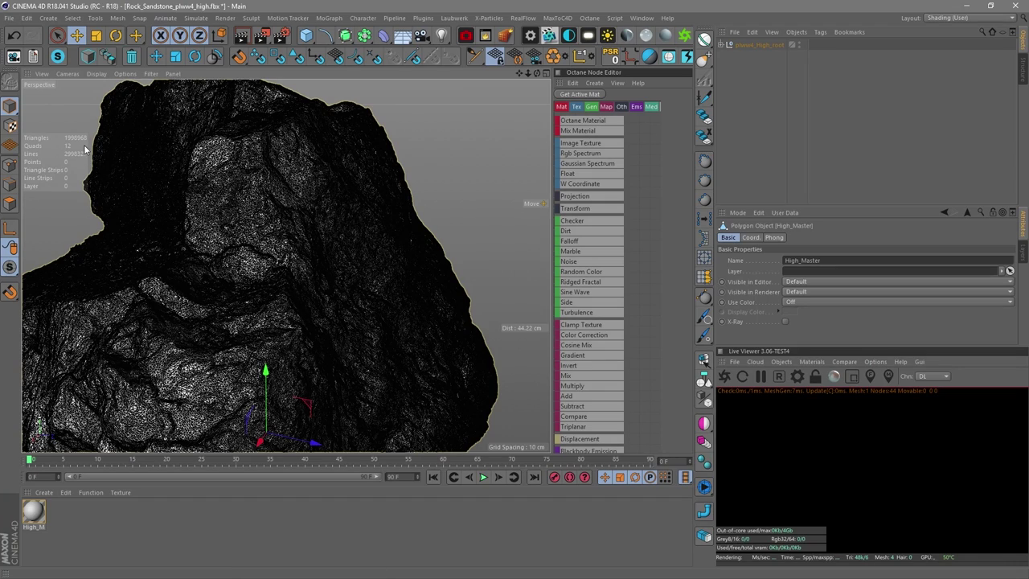
{"action": "left_click_drag", "start_coordinate": [80, 160], "coordinate": [262, 292], "text": "alt"}
{"action": "left_click_drag", "start_coordinate": [171, 260], "coordinate": [258, 286], "text": "alt"}
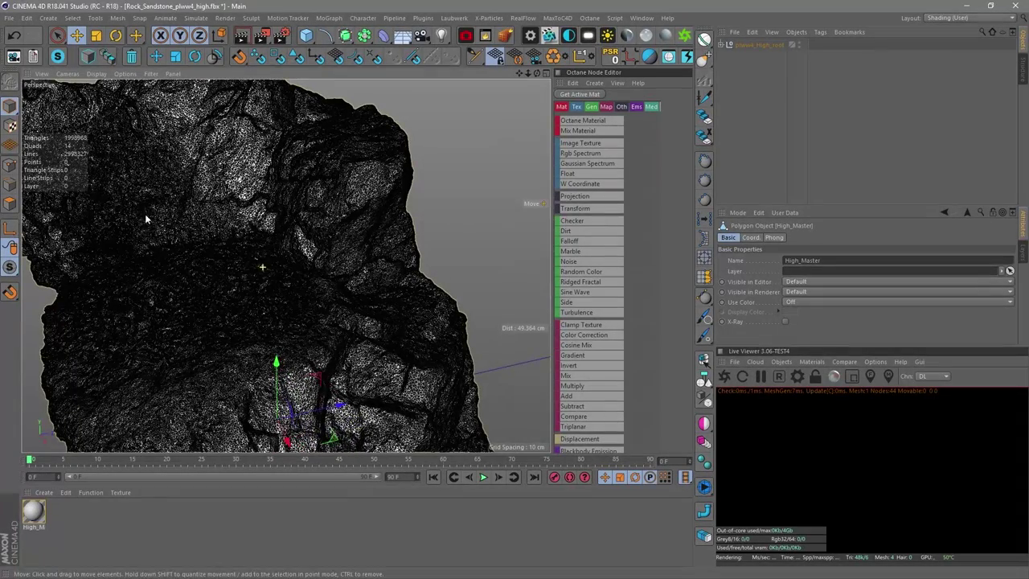
{"action": "middle_click_drag", "start_coordinate": [222, 271], "coordinate": [292, 298], "text": "alt"}
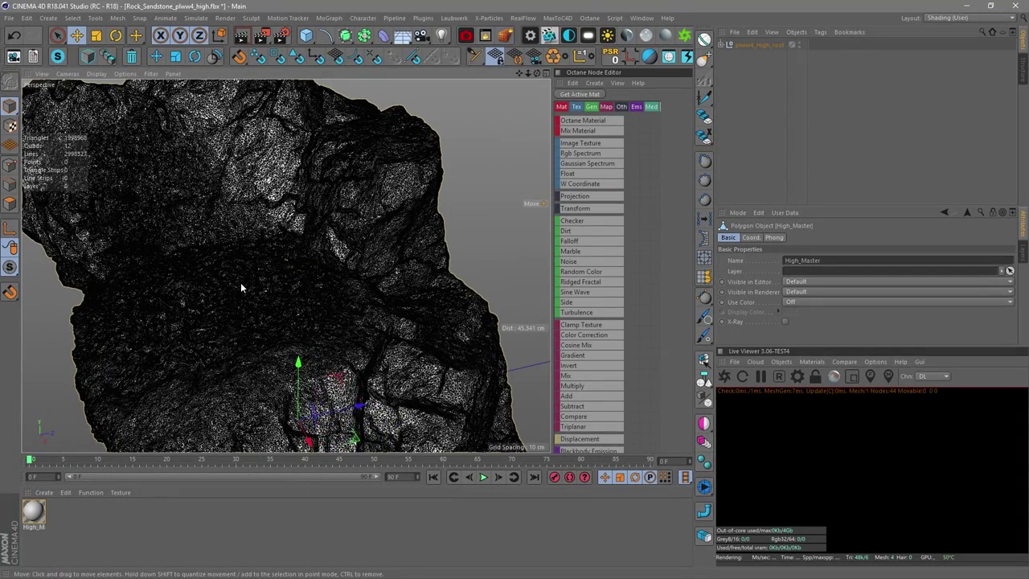
{"action": "left_click_drag", "start_coordinate": [240, 284], "coordinate": [307, 308], "text": "alt"}
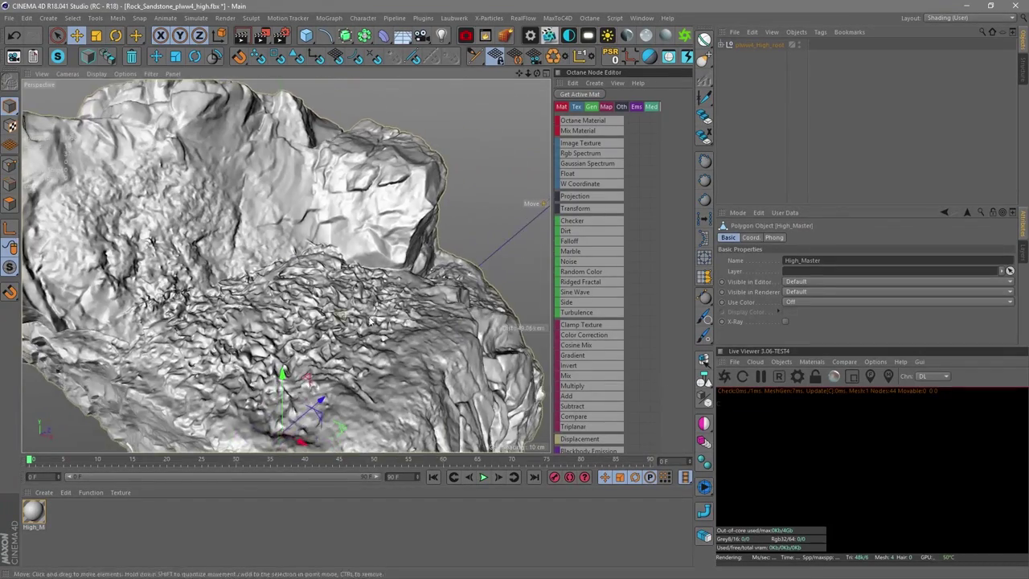
{"action": "left_click_drag", "start_coordinate": [265, 305], "coordinate": [205, 319], "text": "alt"}
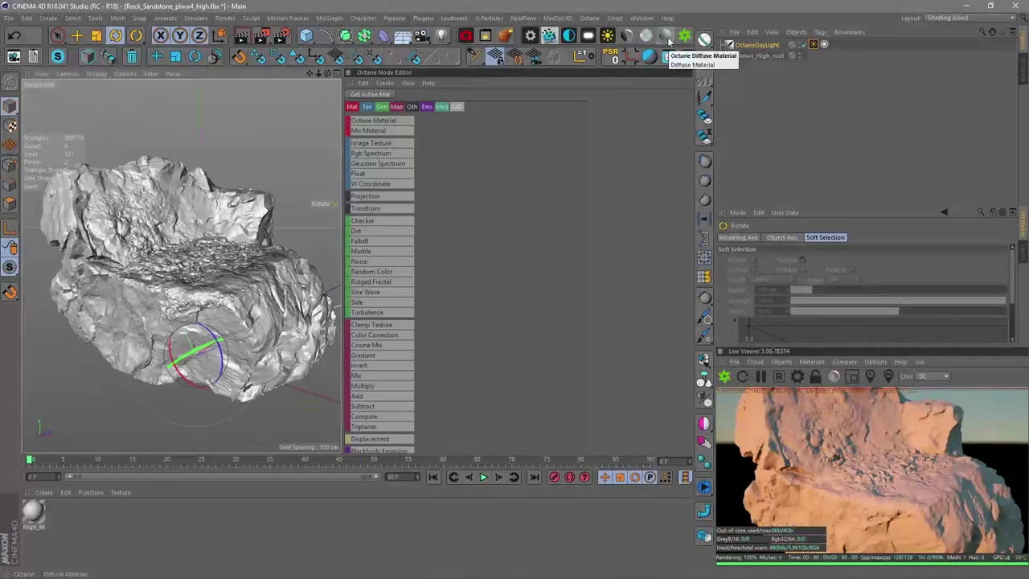
Create an Octane diffuse material and connect a texture into a repositioned Displacement node
{"action": "left_click", "coordinate": [697, 37]}
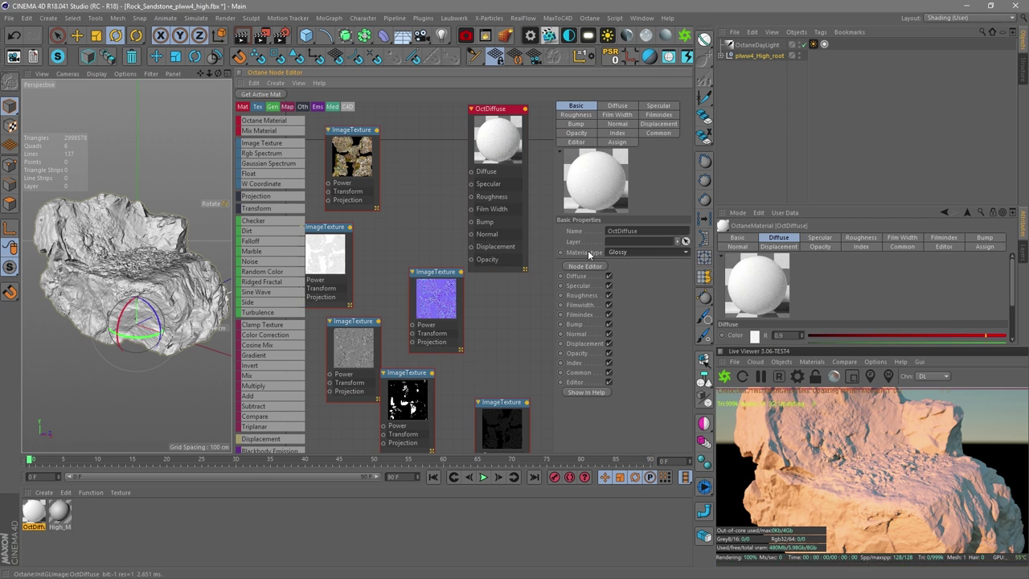
{"action": "left_click", "coordinate": [334, 235]}
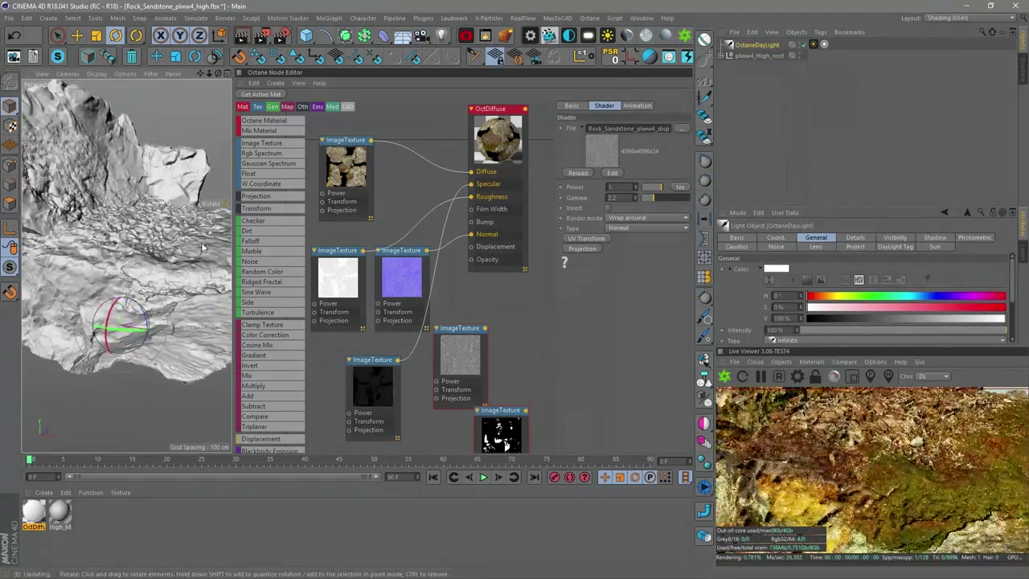
{"action": "left_click_drag", "start_coordinate": [483, 354], "coordinate": [481, 348]}
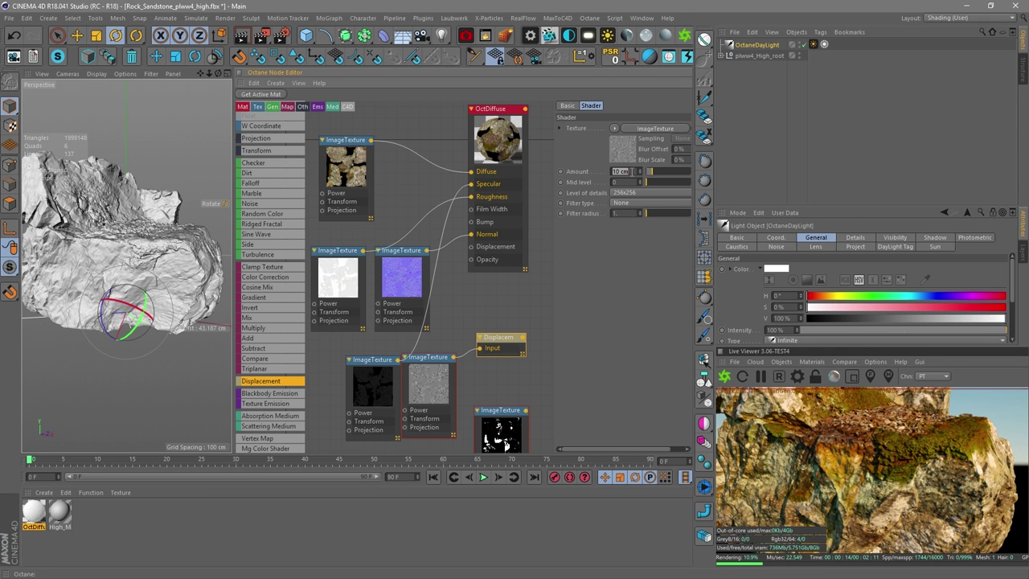
{"action": "left_click_drag", "start_coordinate": [509, 342], "coordinate": [471, 246]}
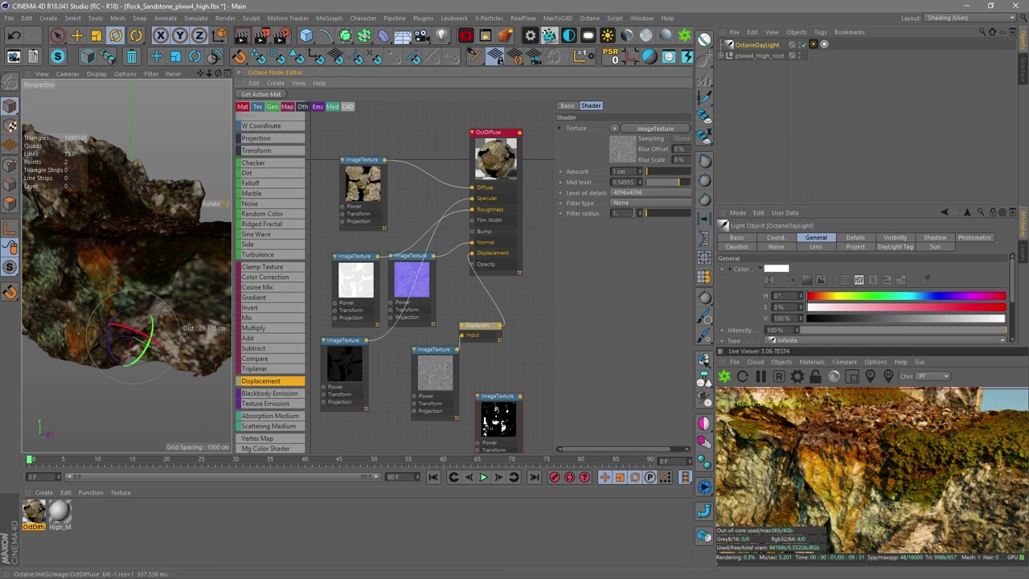
Enlarge the live render, orbit the rock, and send the render to the Picture Viewer
{"action": "left_click_drag", "start_coordinate": [696, 298], "coordinate": [538, 298]}
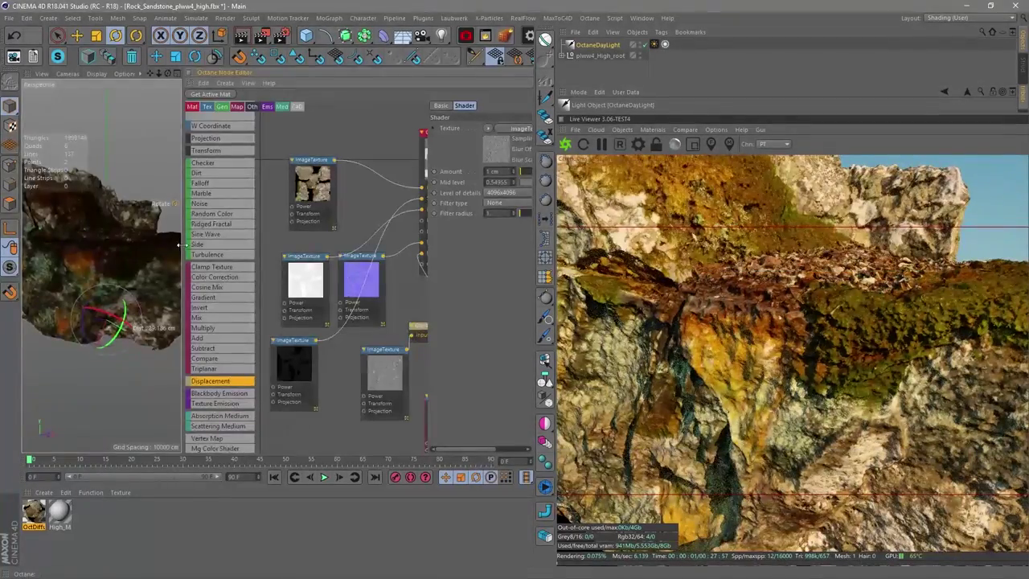
{"action": "left_click_drag", "start_coordinate": [183, 271], "coordinate": [325, 272]}
{"action": "mouse_move", "coordinate": [219, 272]}
{"action": "left_mouse_down", "text": "alt"}
{"action": "mouse_move", "coordinate": [173, 271]}
{"action": "mouse_move", "coordinate": [156, 287]}
{"action": "mouse_move", "coordinate": [233, 281]}
{"action": "left_mouse_up", "text": "alt"}
{"action": "right_click", "coordinate": [711, 283]}
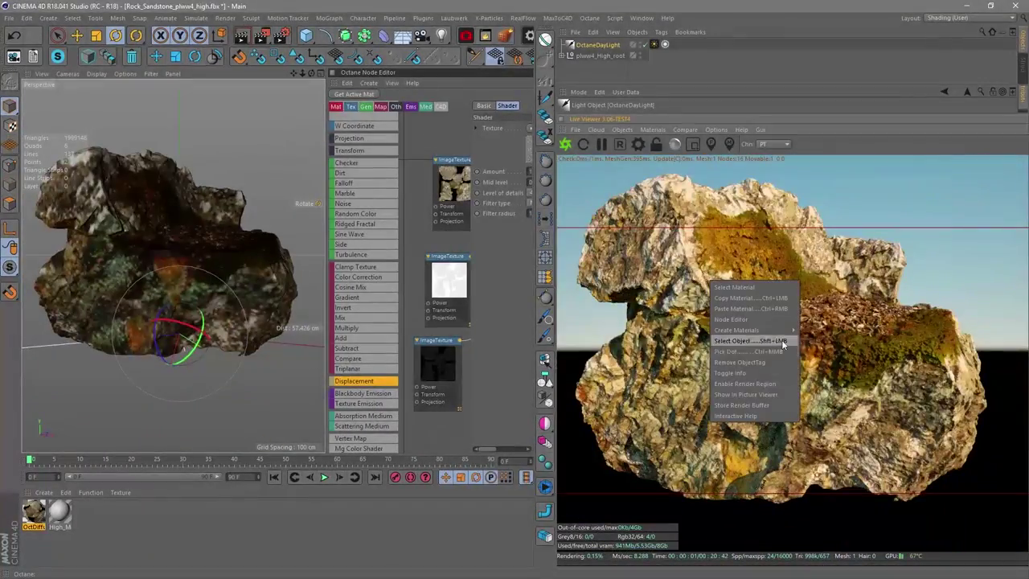
{"action": "left_click", "coordinate": [777, 395]}
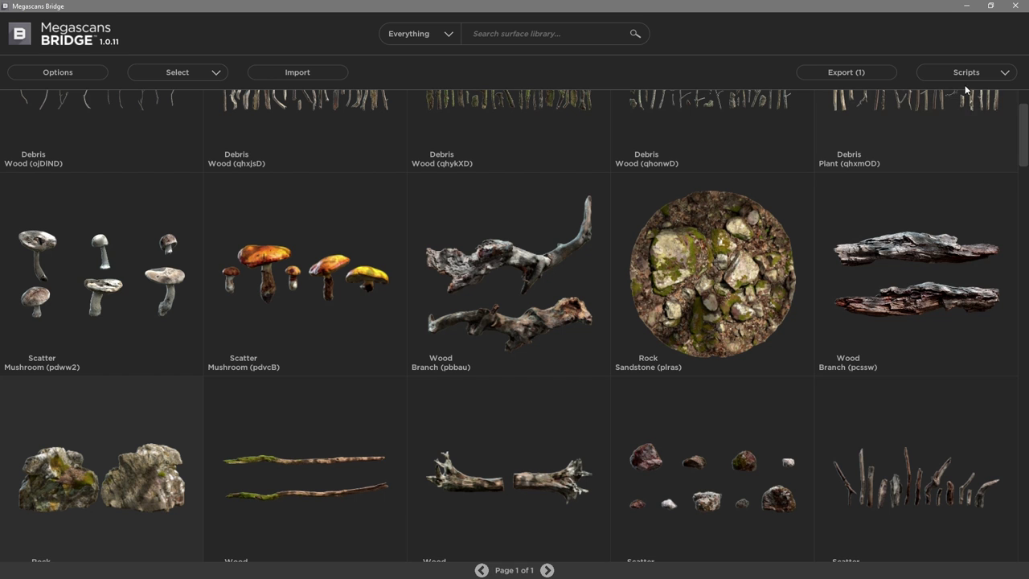
Choose the specular roughness export preset and set the rock model to lod3 detail
{"action": "left_click", "coordinate": [966, 72]}
{"action": "mouse_move", "coordinate": [953, 94]}
{"action": "left_click", "coordinate": [861, 148]}
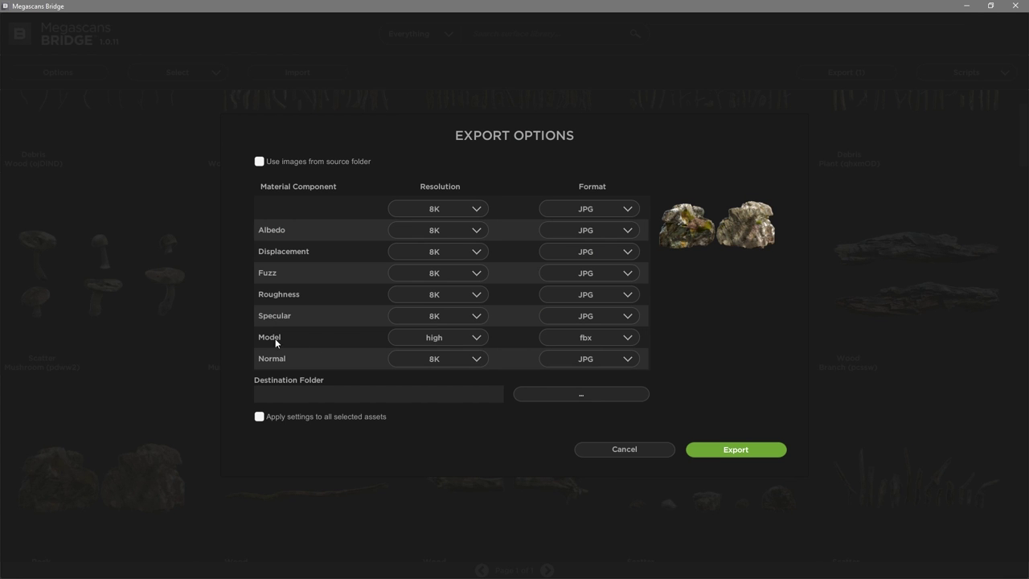
{"action": "left_click", "coordinate": [422, 343]}
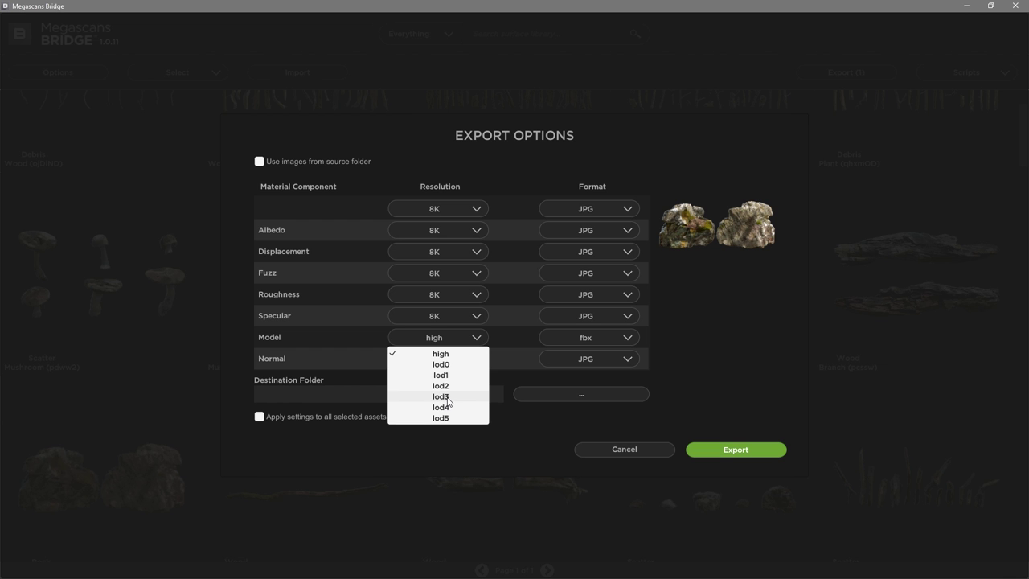
{"action": "left_click", "coordinate": [444, 397]}
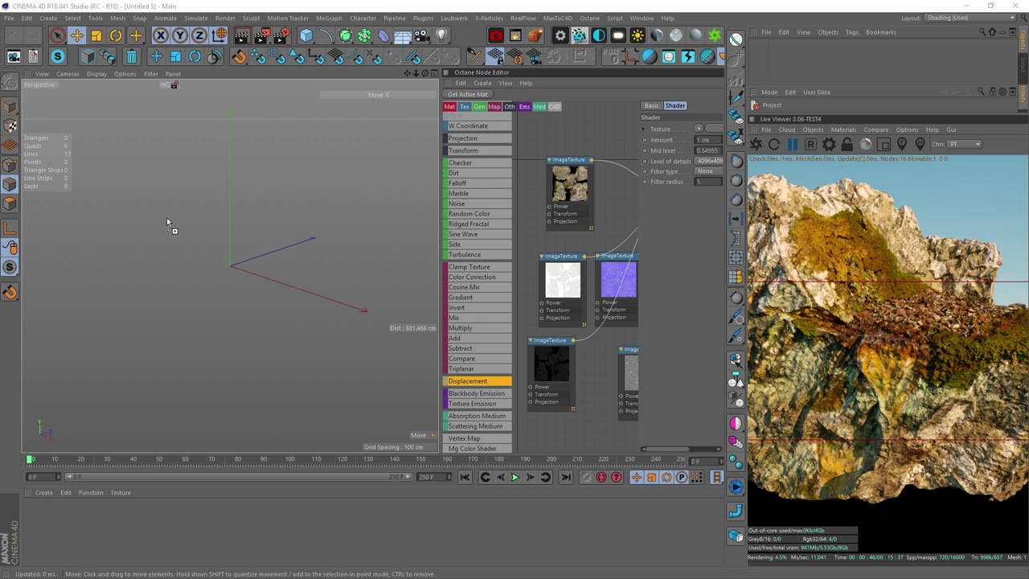
Import the lod3 rock FBX and toggle Gouraud Shading (Lines) on and back off
{"action": "left_click", "coordinate": [164, 331]}
{"action": "mouse_move", "coordinate": [164, 328]}
{"action": "left_mouse_down", "text": "alt"}
{"action": "mouse_move", "coordinate": [196, 307]}
{"action": "mouse_move", "coordinate": [196, 319]}
{"action": "mouse_move", "coordinate": [219, 309]}
{"action": "left_mouse_up", "text": "alt"}
{"action": "left_click", "coordinate": [201, 318]}
{"action": "key", "text": "n"}
{"action": "key", "text": "b"}
{"action": "key", "text": "n"}
{"action": "key", "text": "a"}
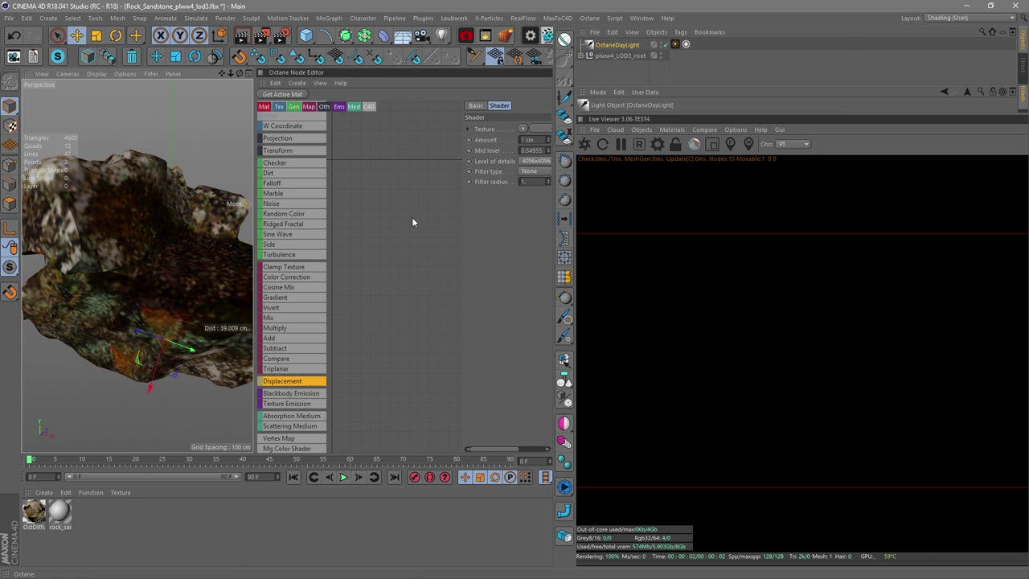
Render the lod3 rock in the Octane Live Viewer and show it in the Picture Viewer
{"action": "left_click", "coordinate": [585, 145]}
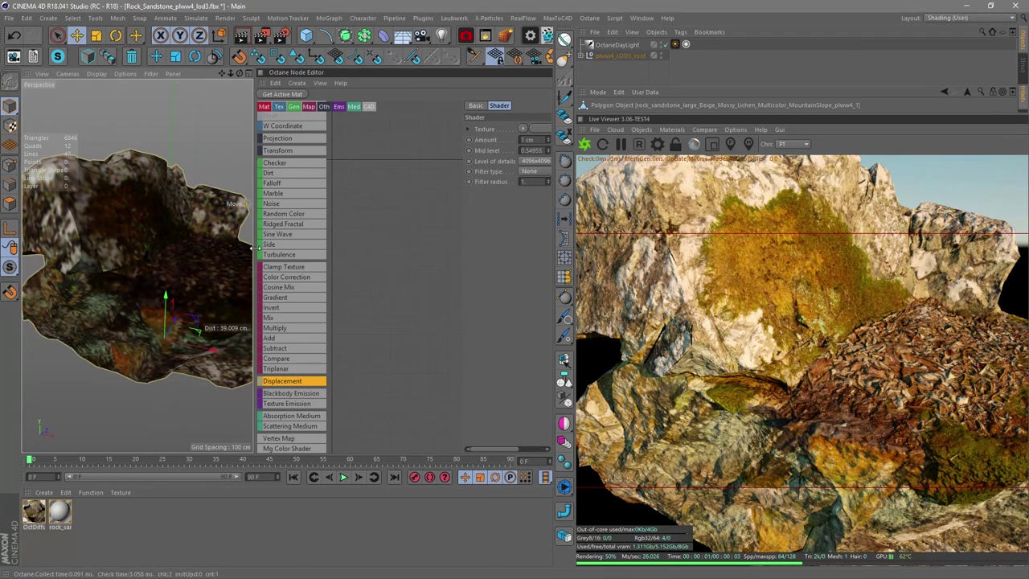
{"action": "left_click_drag", "start_coordinate": [251, 248], "coordinate": [441, 249]}
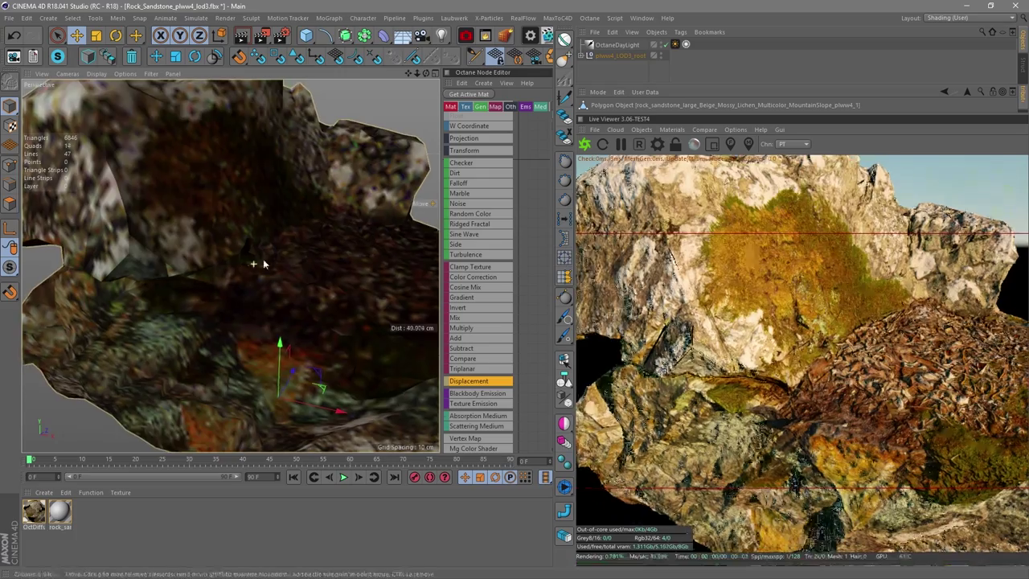
{"action": "scroll", "coordinate": [219, 252], "scroll_direction": "down", "scroll_amount": 5}
{"action": "right_click", "coordinate": [217, 259]}
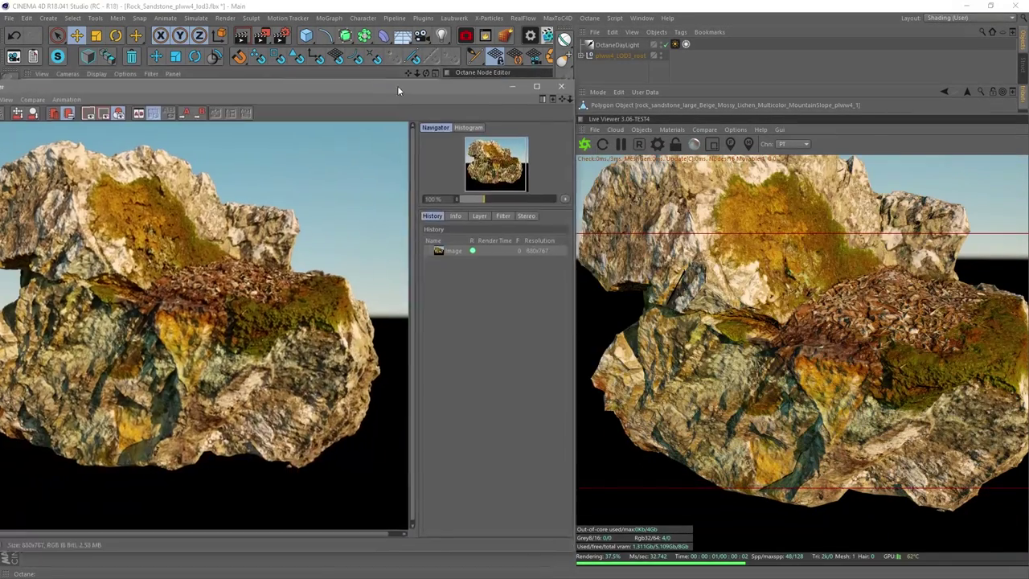
{"action": "left_click_drag", "start_coordinate": [395, 88], "coordinate": [448, 74]}
{"action": "left_click_drag", "start_coordinate": [802, 353], "coordinate": [781, 352], "text": "alt"}
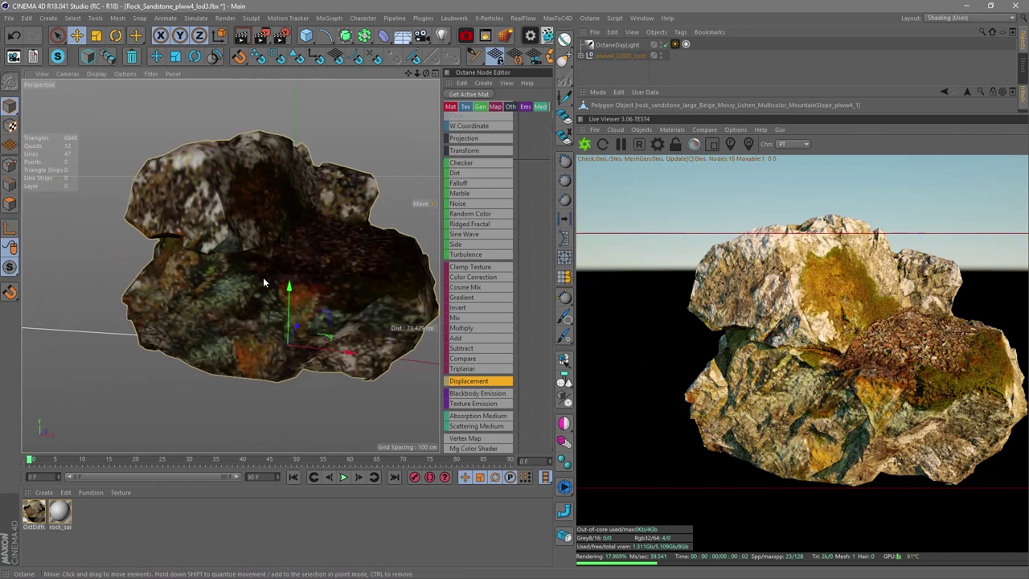
Orbit around the lod3 rock, then around the opened white mushroom lod3 scene
{"action": "left_click_drag", "start_coordinate": [263, 276], "coordinate": [169, 263], "text": "alt"}
{"action": "scroll", "coordinate": [193, 269], "scroll_direction": "up", "scroll_amount": 5}
{"action": "scroll", "coordinate": [241, 286], "scroll_direction": "down", "scroll_amount": 5}
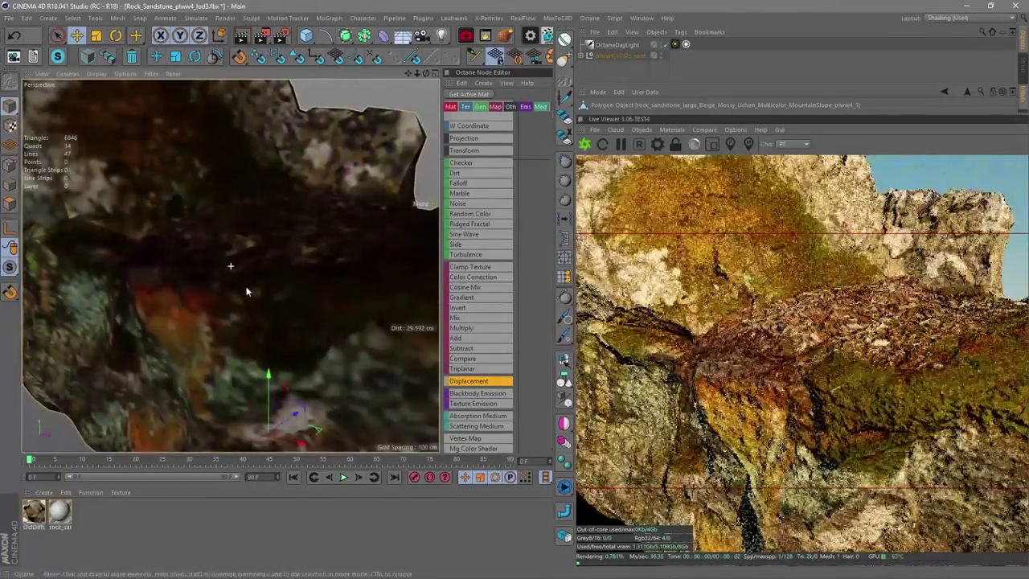
{"action": "left_click_drag", "start_coordinate": [230, 309], "coordinate": [257, 309], "text": "alt"}
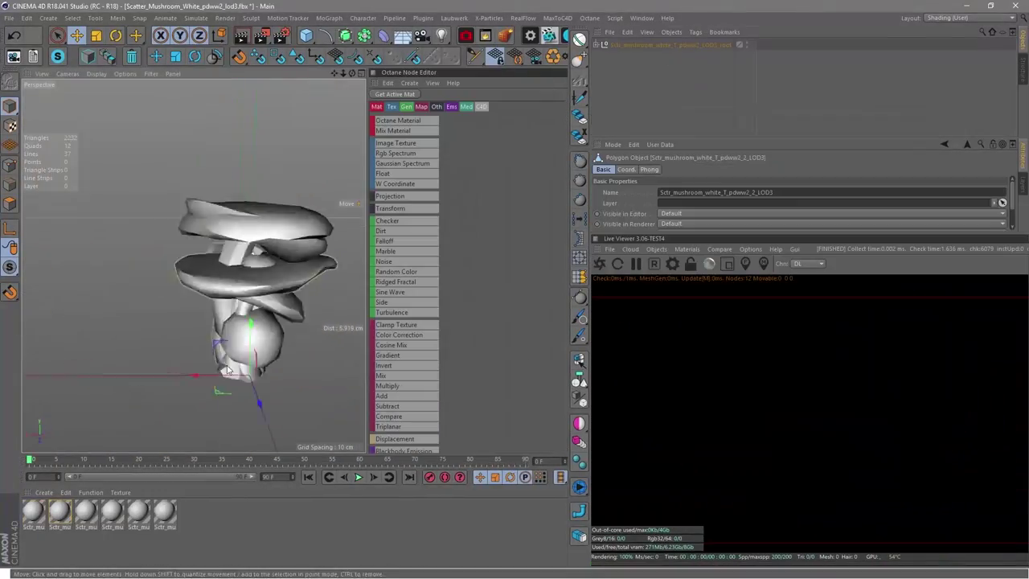
{"action": "left_click_drag", "start_coordinate": [184, 337], "coordinate": [153, 349], "text": "alt"}
Return to the perspective view of the six mushrooms and enlarge the node editor and Live Viewer
{"action": "middle_click", "coordinate": [205, 305]}
{"action": "middle_click", "coordinate": [207, 308]}
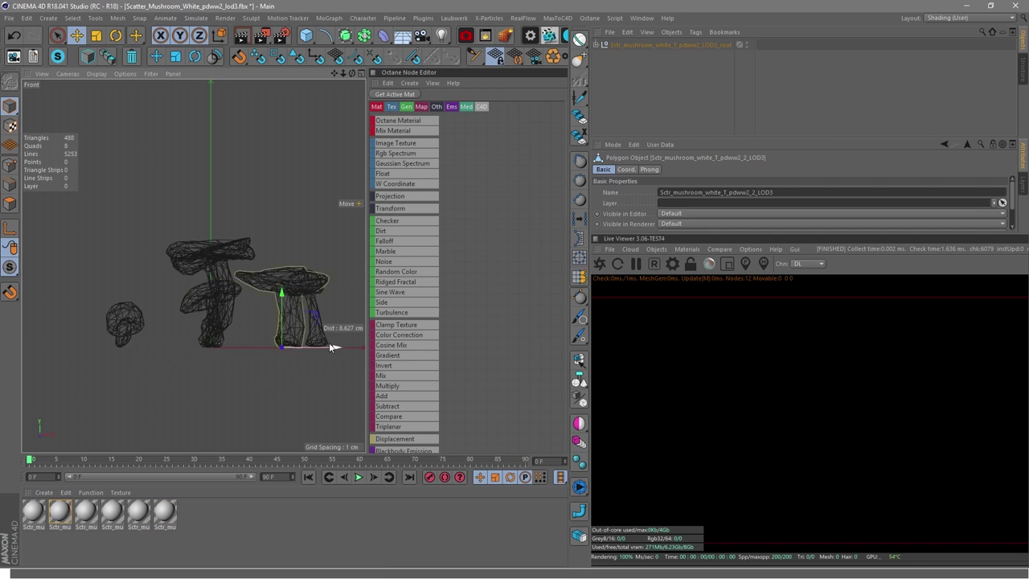
{"action": "scroll", "coordinate": [189, 326], "scroll_direction": "up", "scroll_amount": 5}
{"action": "left_click", "coordinate": [188, 325]}
{"action": "key", "text": "F1"}
{"action": "left_click_drag", "start_coordinate": [148, 302], "coordinate": [193, 299], "text": "alt"}
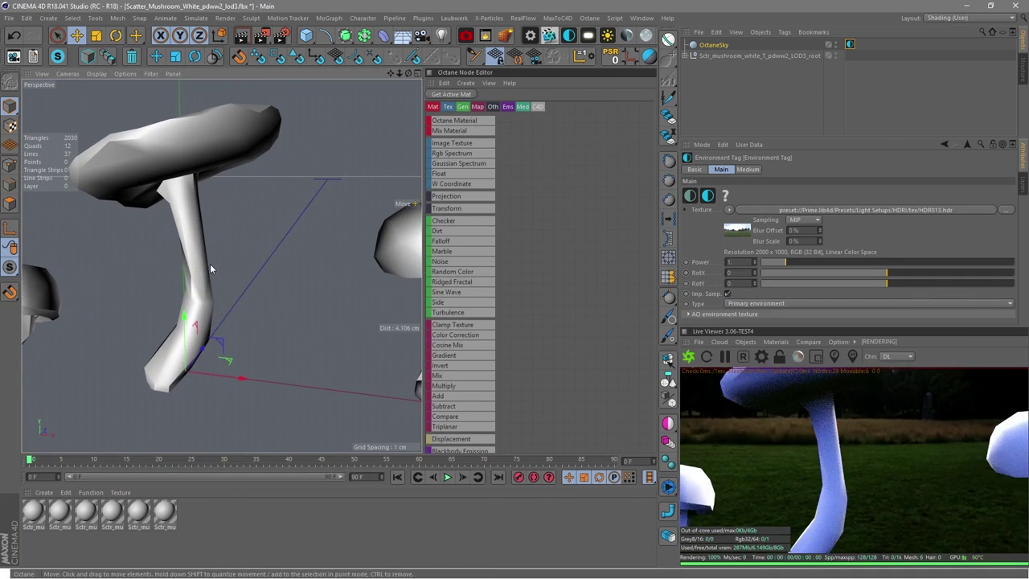
{"action": "mouse_move", "coordinate": [210, 268]}
{"action": "left_mouse_down", "text": "alt"}
{"action": "mouse_move", "coordinate": [217, 296]}
{"action": "mouse_move", "coordinate": [303, 302]}
{"action": "mouse_move", "coordinate": [252, 298]}
{"action": "mouse_move", "coordinate": [207, 254]}
{"action": "left_mouse_up", "text": "alt"}
{"action": "left_click_drag", "start_coordinate": [423, 265], "coordinate": [232, 265]}
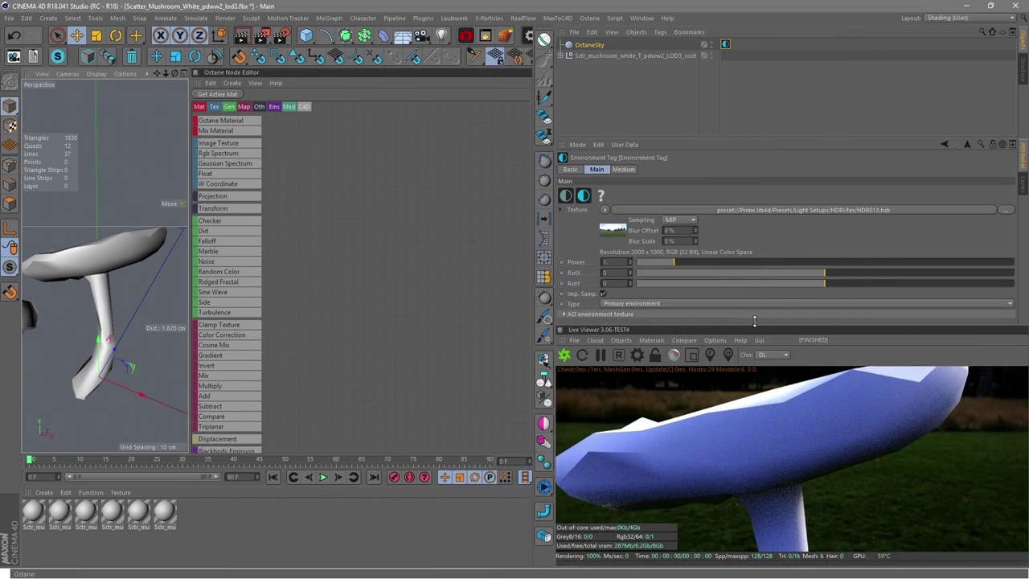
{"action": "left_click_drag", "start_coordinate": [753, 329], "coordinate": [753, 137]}
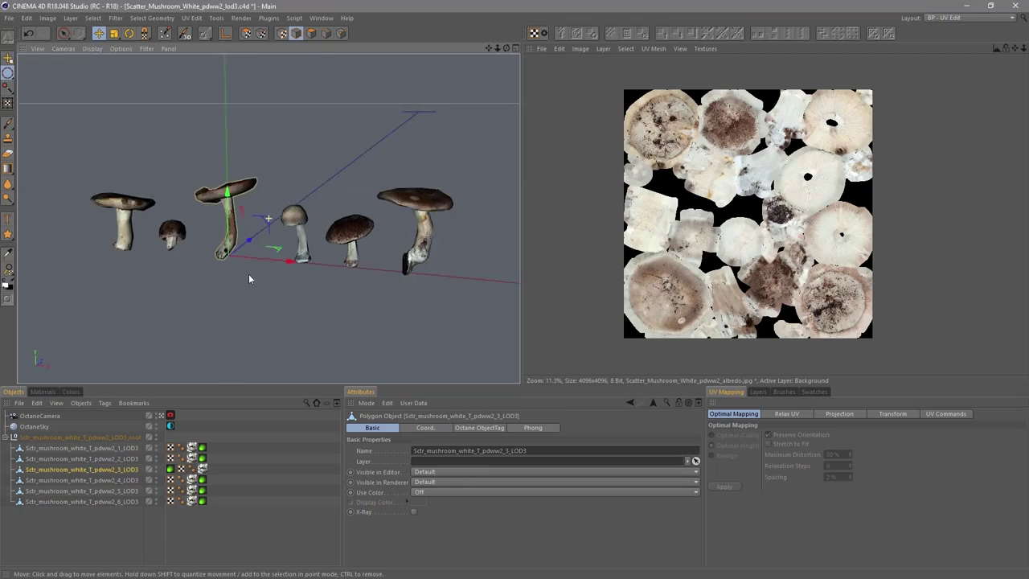
{"action": "left_click_drag", "start_coordinate": [249, 274], "coordinate": [193, 161], "text": "alt"}
Show the specular, normal, roughness and finally albedo maps over the mushroom's UVs
{"action": "left_click", "coordinate": [43, 391]}
{"action": "left_click", "coordinate": [145, 443]}
{"action": "scroll", "coordinate": [814, 297], "scroll_direction": "up", "scroll_amount": 3}
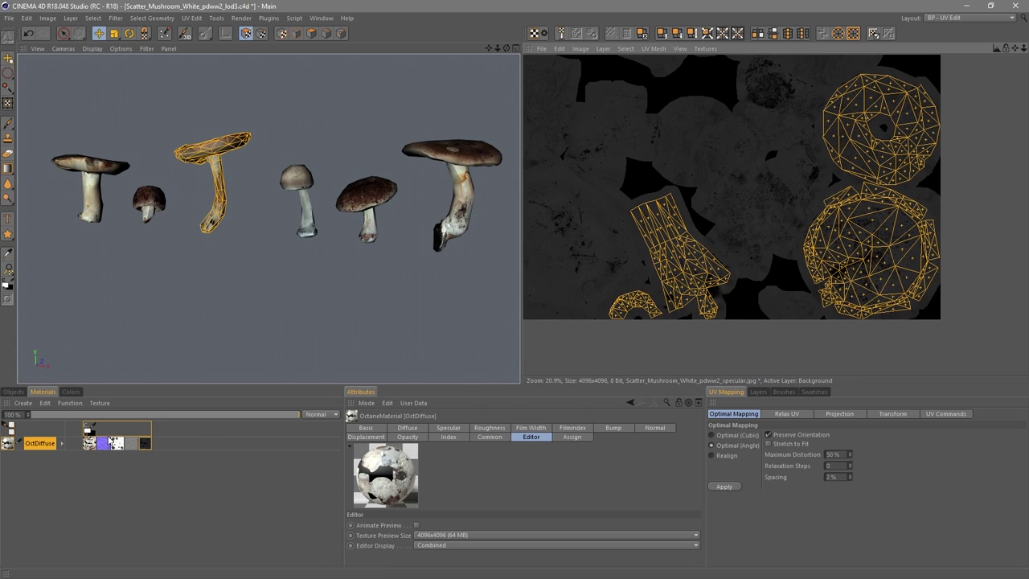
{"action": "left_click", "coordinate": [117, 446]}
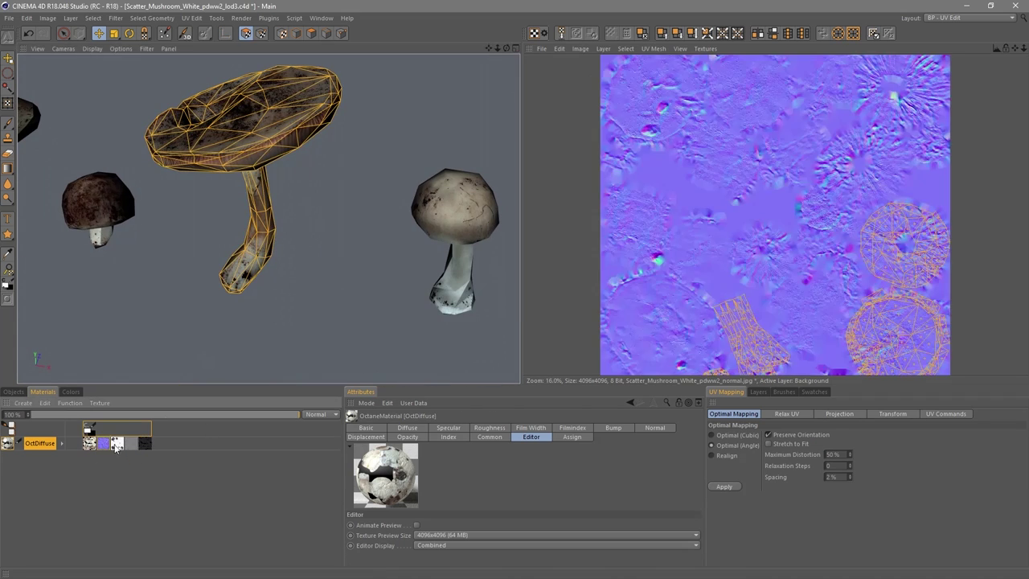
{"action": "left_click", "coordinate": [118, 447]}
{"action": "left_click", "coordinate": [118, 447]}
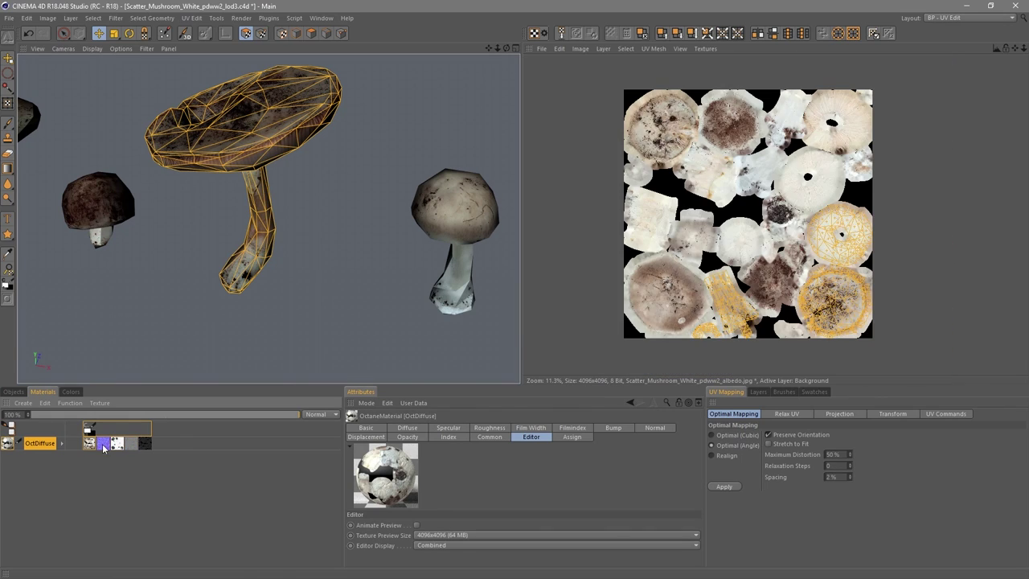
{"action": "scroll", "coordinate": [666, 199], "scroll_direction": "up", "scroll_amount": 10}
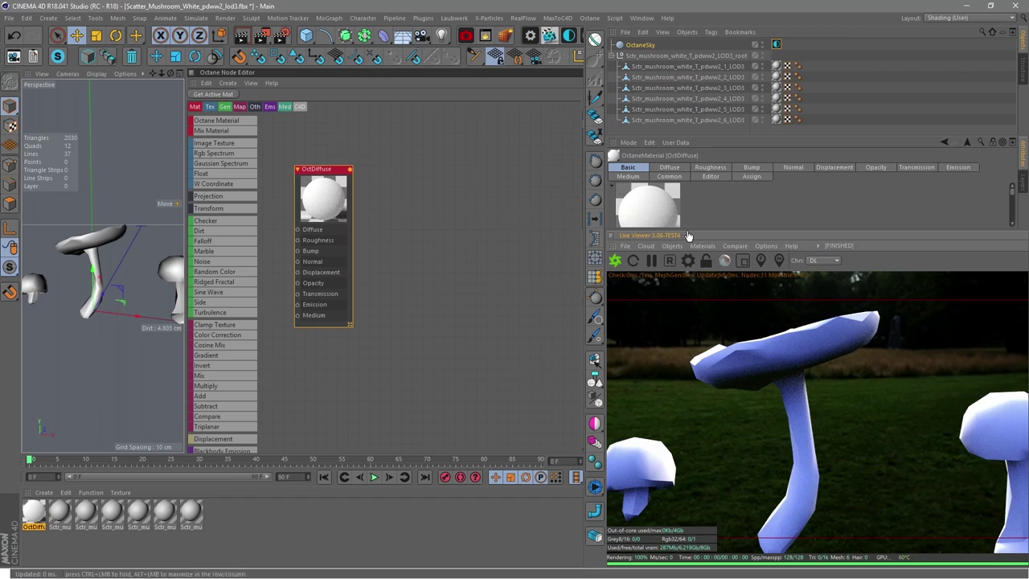
Set the material type to Glossy and load the mushroom texture maps as nodes
{"action": "left_click_drag", "start_coordinate": [687, 235], "coordinate": [683, 302]}
{"action": "left_click", "coordinate": [681, 284]}
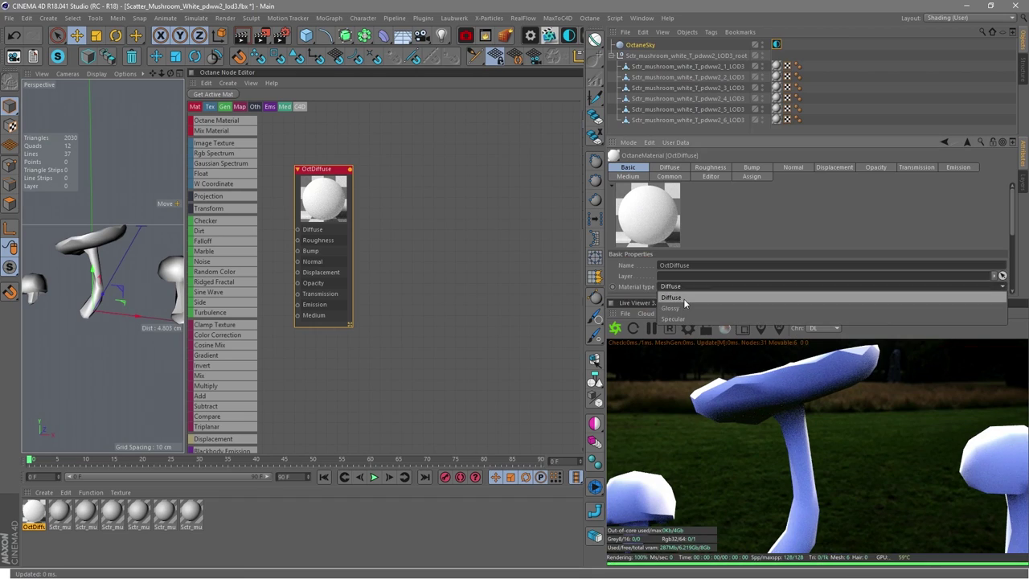
{"action": "left_click", "coordinate": [683, 307]}
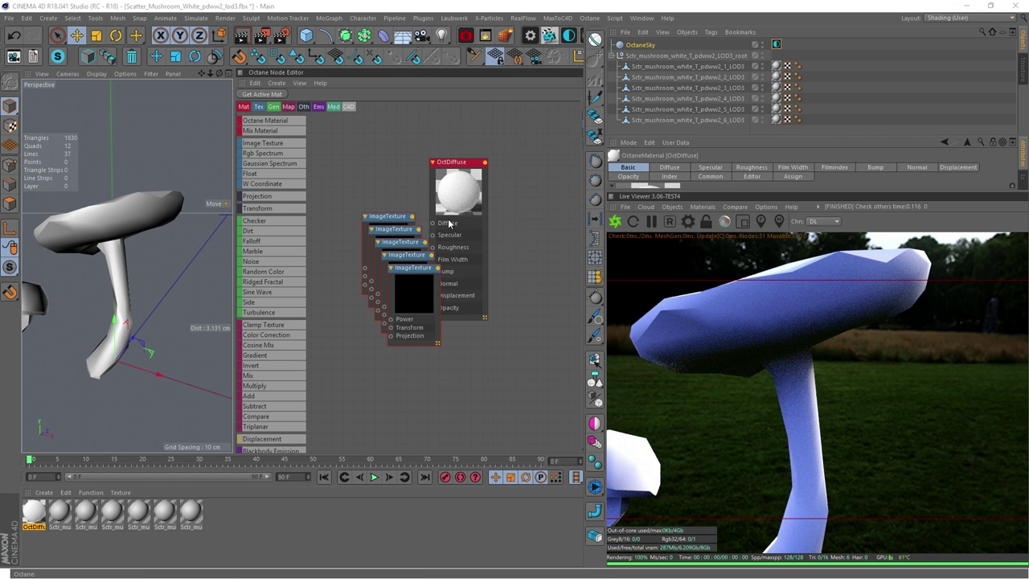
{"action": "left_click", "coordinate": [505, 175]}
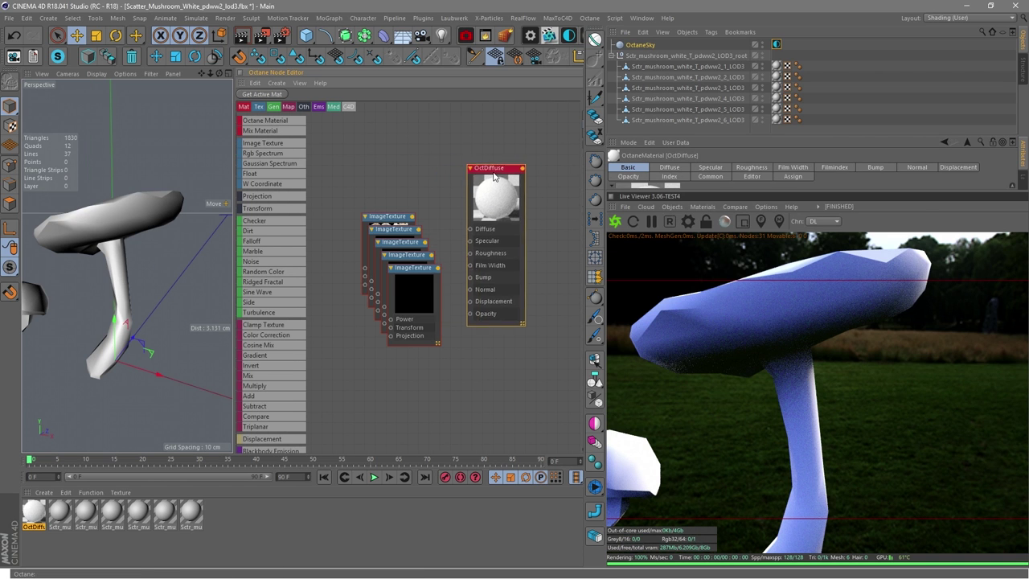
{"action": "left_click_drag", "start_coordinate": [412, 267], "coordinate": [434, 374]}
{"action": "left_click_drag", "start_coordinate": [400, 242], "coordinate": [415, 288]}
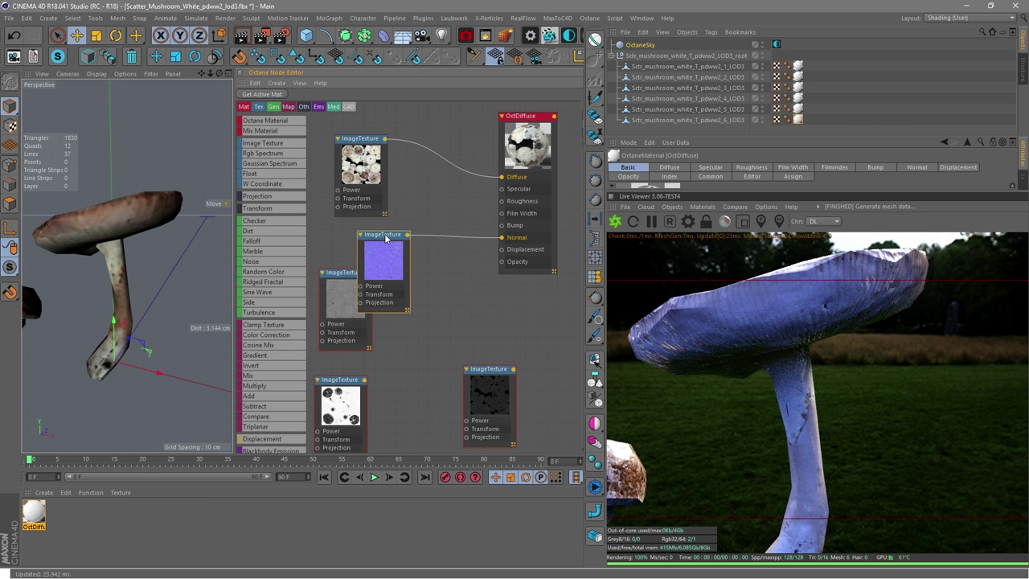
Wire the textures into Diffuse, Normal and Roughness and arrange the texture nodes
{"action": "left_click_drag", "start_coordinate": [340, 272], "coordinate": [437, 288]}
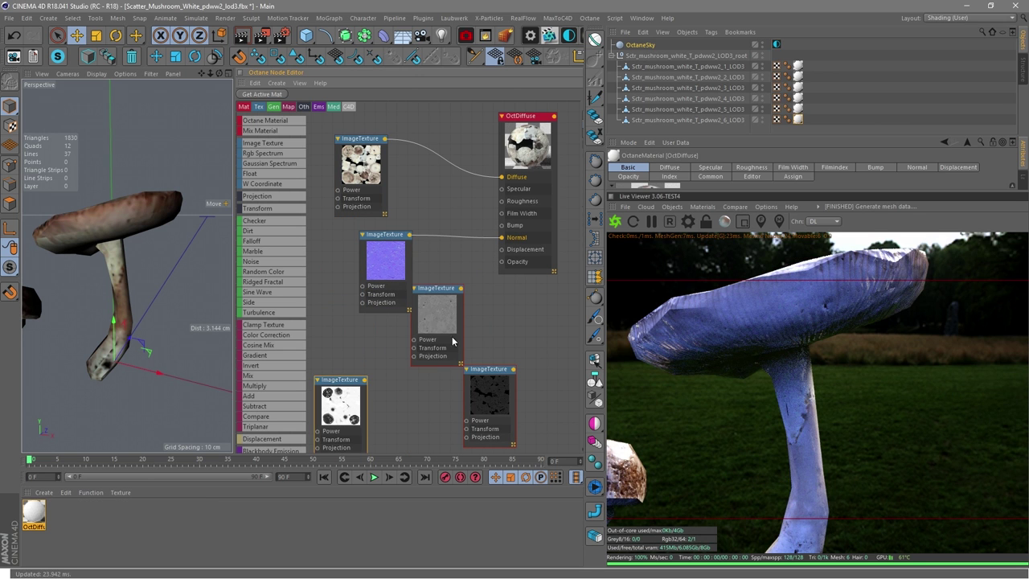
{"action": "left_click_drag", "start_coordinate": [711, 190], "coordinate": [710, 303]}
{"action": "left_click_drag", "start_coordinate": [337, 379], "coordinate": [502, 201]}
{"action": "left_click_drag", "start_coordinate": [441, 293], "coordinate": [478, 302]}
{"action": "left_click_drag", "start_coordinate": [488, 368], "coordinate": [422, 336]}
{"action": "left_click_drag", "start_coordinate": [386, 234], "coordinate": [406, 373]}
Add a Displacement node fed by the grey height map, with a 0.3 cm amount
{"action": "left_click_drag", "start_coordinate": [422, 336], "coordinate": [345, 262]}
{"action": "scroll", "coordinate": [272, 389], "scroll_direction": "down", "scroll_amount": 1}
{"action": "left_click_drag", "start_coordinate": [272, 410], "coordinate": [516, 349]}
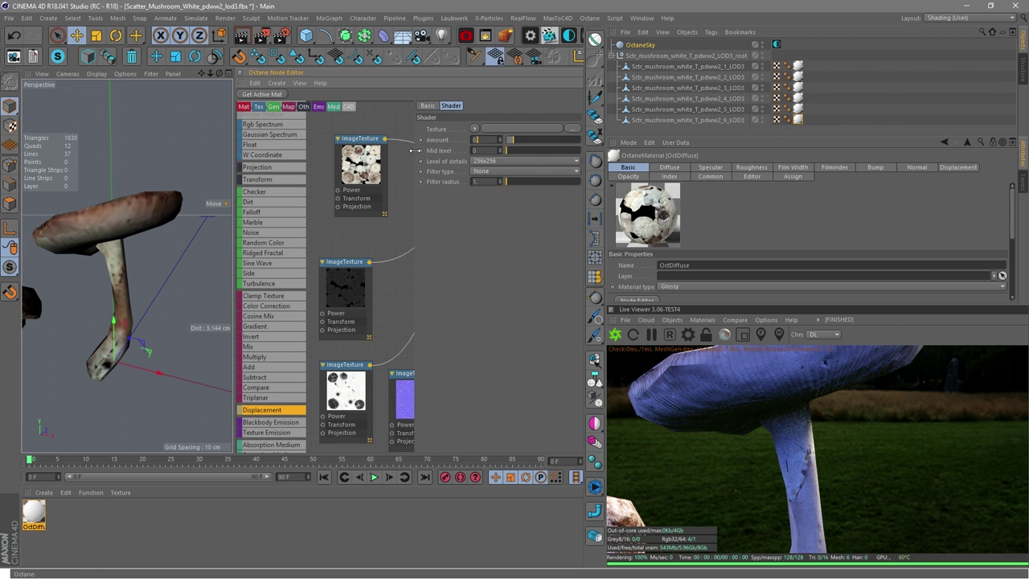
{"action": "left_click", "coordinate": [427, 235]}
{"action": "left_click_drag", "start_coordinate": [504, 387], "coordinate": [467, 327]}
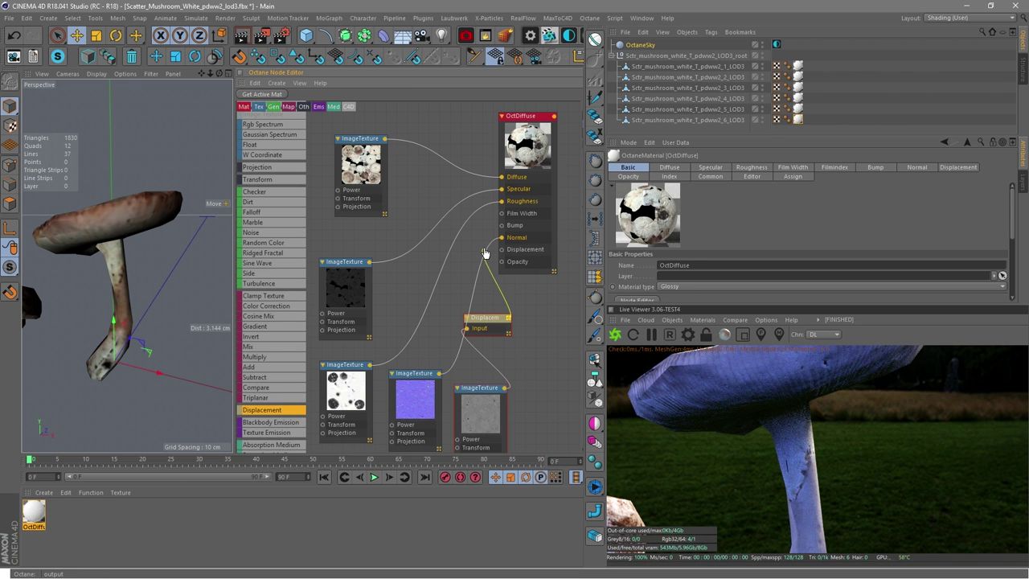
{"action": "left_click_drag", "start_coordinate": [504, 255], "coordinate": [501, 249]}
{"action": "left_click_drag", "start_coordinate": [120, 313], "coordinate": [180, 315], "text": "alt"}
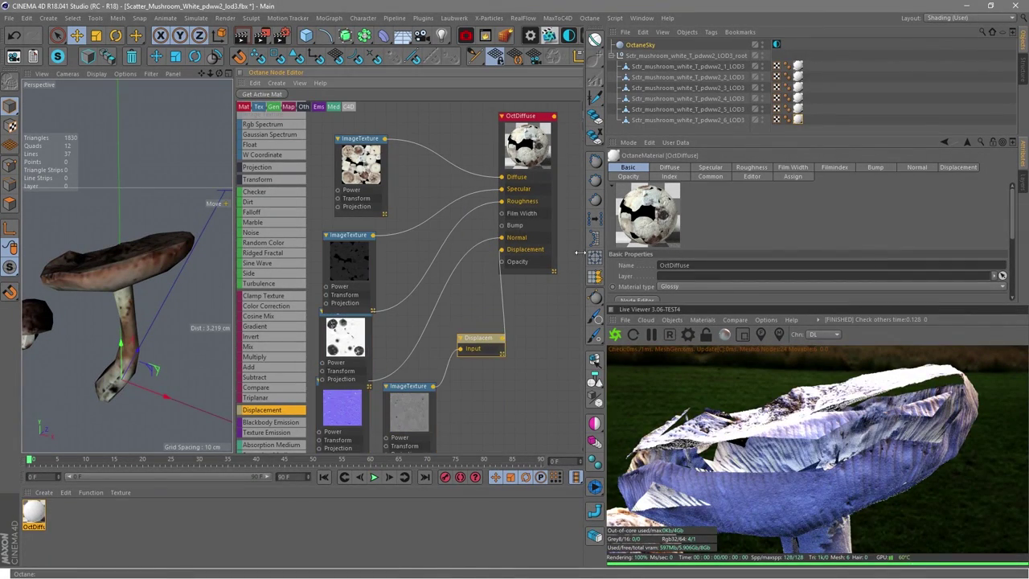
{"action": "left_click_drag", "start_coordinate": [579, 252], "coordinate": [450, 241]}
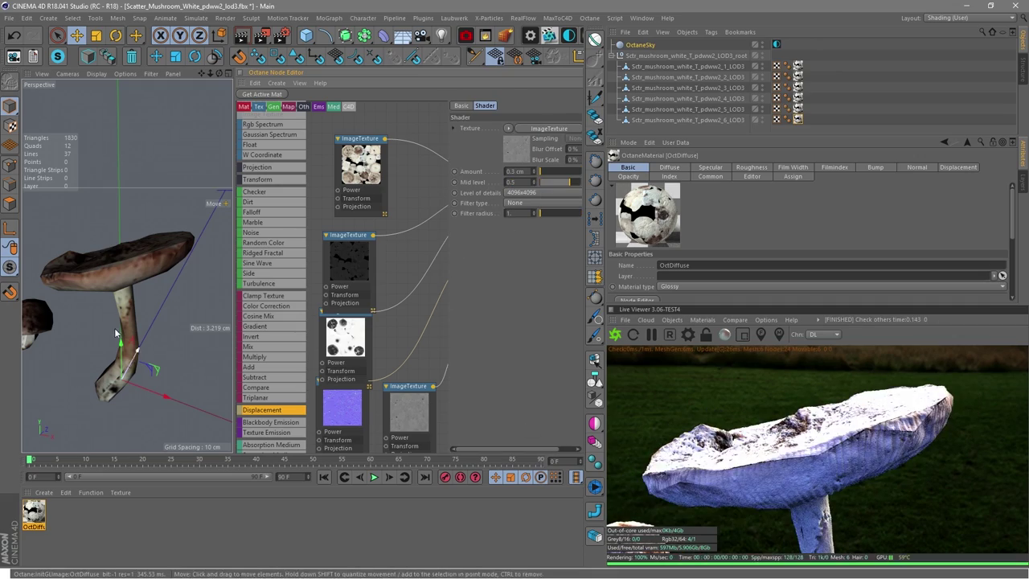
{"action": "left_click_drag", "start_coordinate": [148, 282], "coordinate": [170, 298], "text": "alt"}
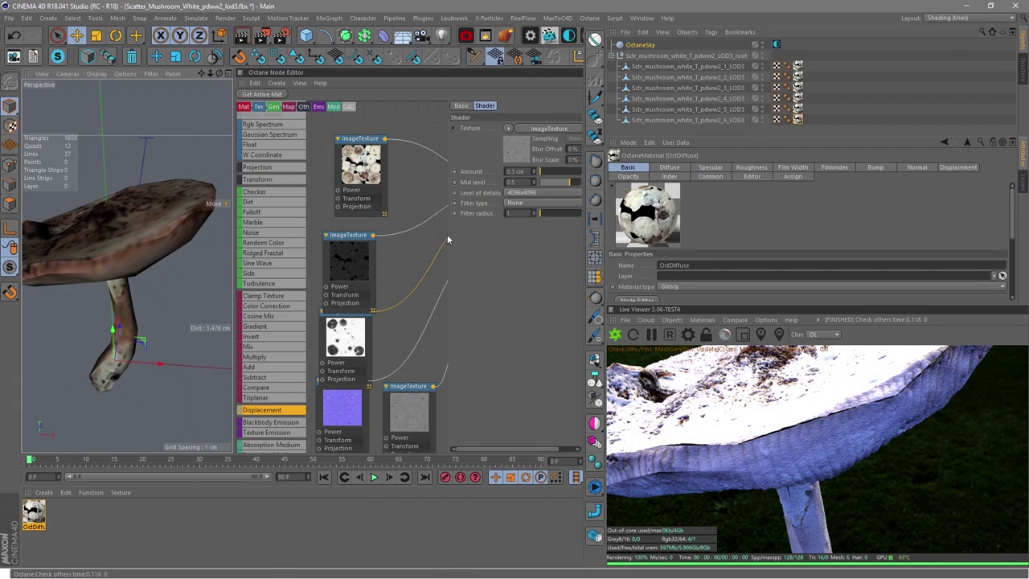
Tag the third mushroom with an Octane ObjectTag using level-2 Catmull Clark subdivision
{"action": "right_click", "coordinate": [735, 88]}
{"action": "mouse_move", "coordinate": [842, 32]}
{"action": "left_click", "coordinate": [926, 62]}
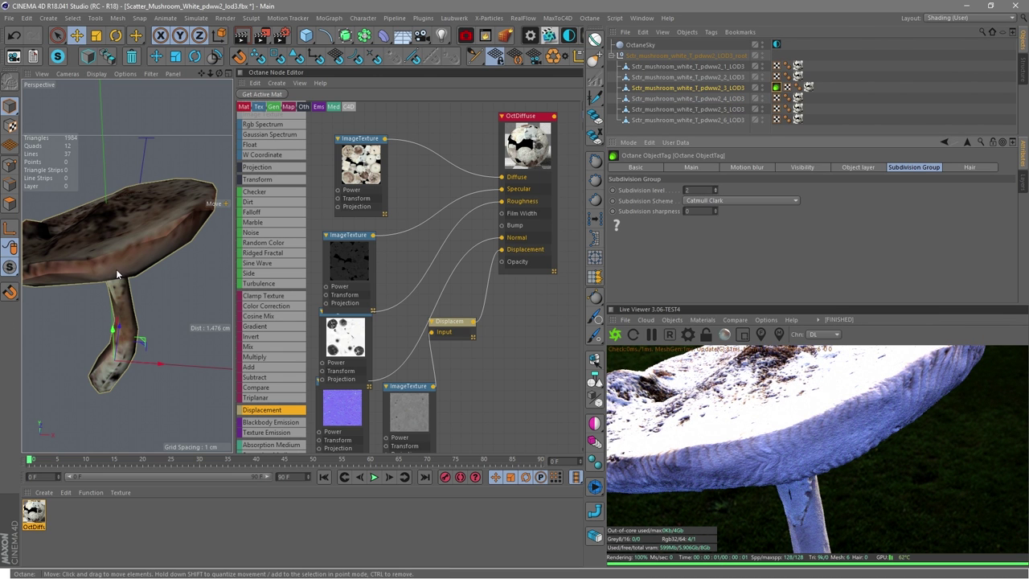
{"action": "mouse_move", "coordinate": [136, 265]}
{"action": "left_mouse_down", "text": "alt"}
{"action": "mouse_move", "coordinate": [110, 227]}
{"action": "mouse_move", "coordinate": [143, 276]}
{"action": "mouse_move", "coordinate": [113, 273]}
{"action": "mouse_move", "coordinate": [72, 232]}
{"action": "mouse_move", "coordinate": [112, 266]}
{"action": "mouse_move", "coordinate": [118, 239]}
{"action": "mouse_move", "coordinate": [117, 265]}
{"action": "mouse_move", "coordinate": [141, 285]}
{"action": "left_mouse_up", "text": "alt"}
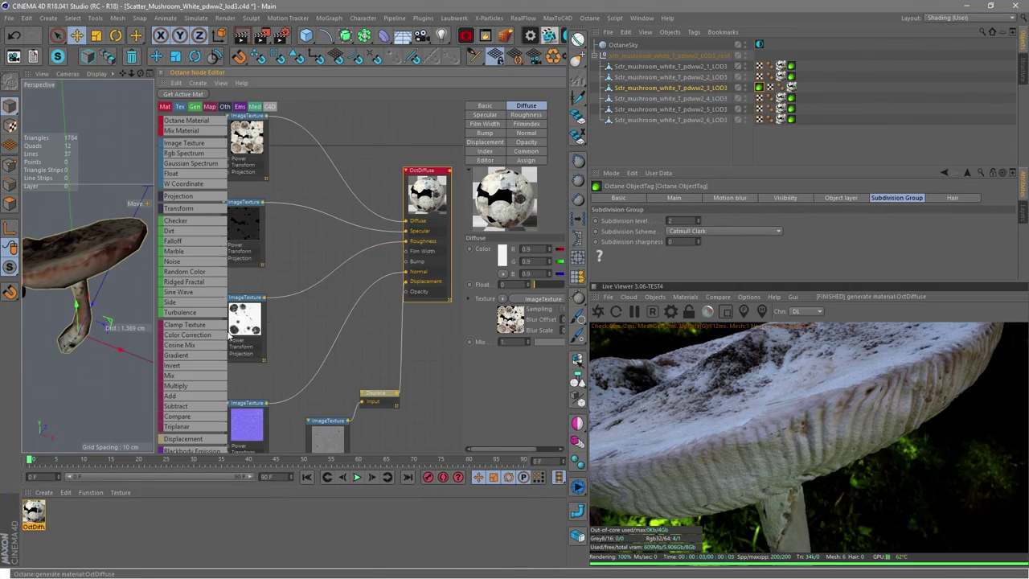
Add a Mix texture node fed by the dark texture and route it into the material
{"action": "scroll", "coordinate": [193, 354], "scroll_direction": "down", "scroll_amount": 2}
{"action": "left_click_drag", "start_coordinate": [170, 340], "coordinate": [297, 238]}
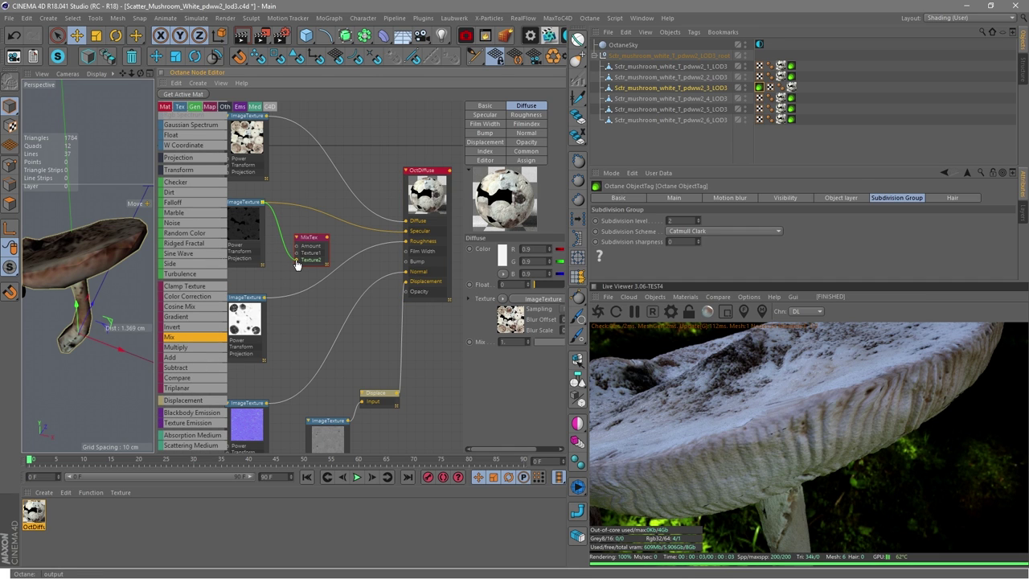
{"action": "left_click_drag", "start_coordinate": [327, 260], "coordinate": [405, 241]}
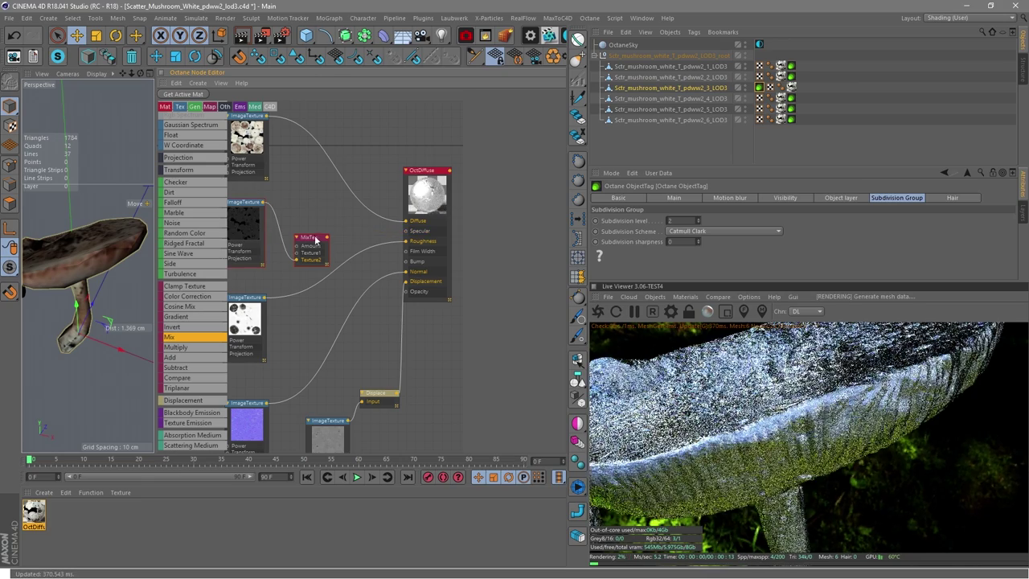
{"action": "left_click_drag", "start_coordinate": [313, 238], "coordinate": [318, 224]}
{"action": "left_click_drag", "start_coordinate": [96, 273], "coordinate": [116, 273], "text": "alt"}
{"action": "scroll", "coordinate": [193, 242], "scroll_direction": "up", "scroll_amount": 2}
Add a light grey RgbSpectrum and a Falloff node to the mix and connect it to Diffuse
{"action": "left_click_drag", "start_coordinate": [184, 153], "coordinate": [280, 184]}
{"action": "left_click_drag", "start_coordinate": [301, 183], "coordinate": [347, 220]}
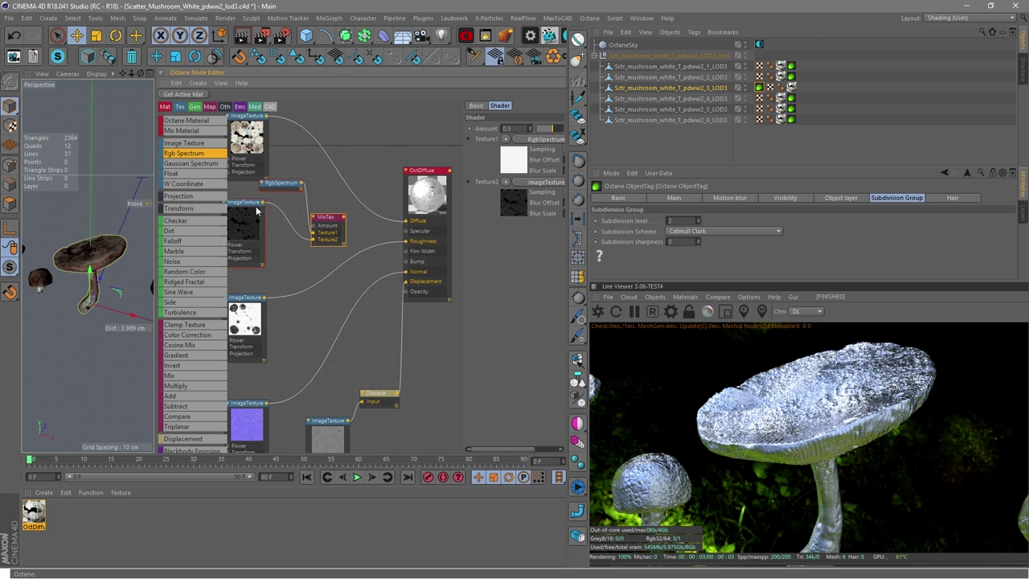
{"action": "left_click_drag", "start_coordinate": [255, 209], "coordinate": [254, 249]}
{"action": "left_click_drag", "start_coordinate": [279, 186], "coordinate": [246, 213]}
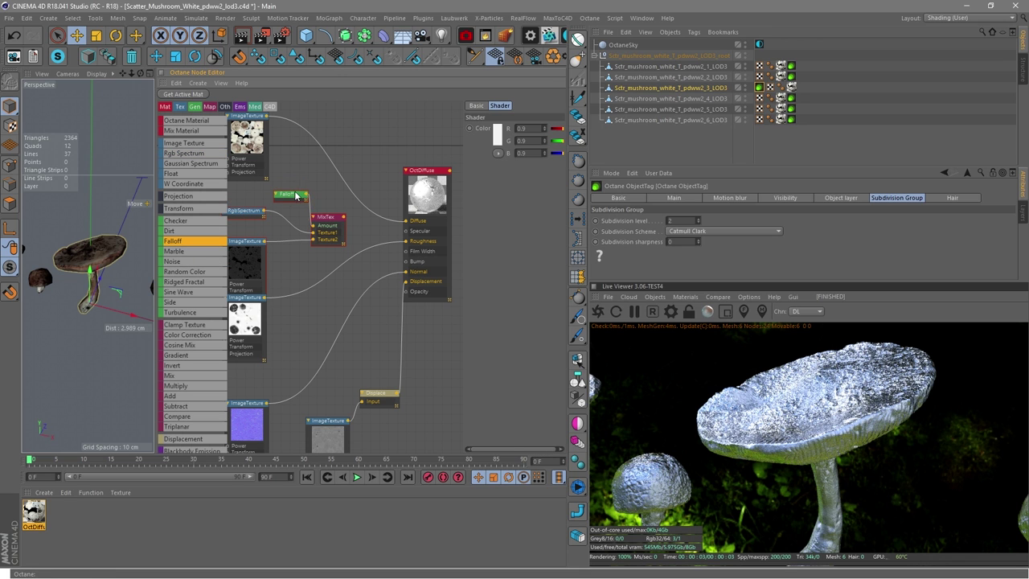
{"action": "left_click_drag", "start_coordinate": [296, 196], "coordinate": [265, 195]}
{"action": "left_click_drag", "start_coordinate": [404, 234], "coordinate": [406, 221]}
{"action": "left_click_drag", "start_coordinate": [426, 170], "coordinate": [414, 170]}
Set the Falloff mode to Normal vs. vector 90deg and raise its minimum value
{"action": "left_click", "coordinate": [325, 215]}
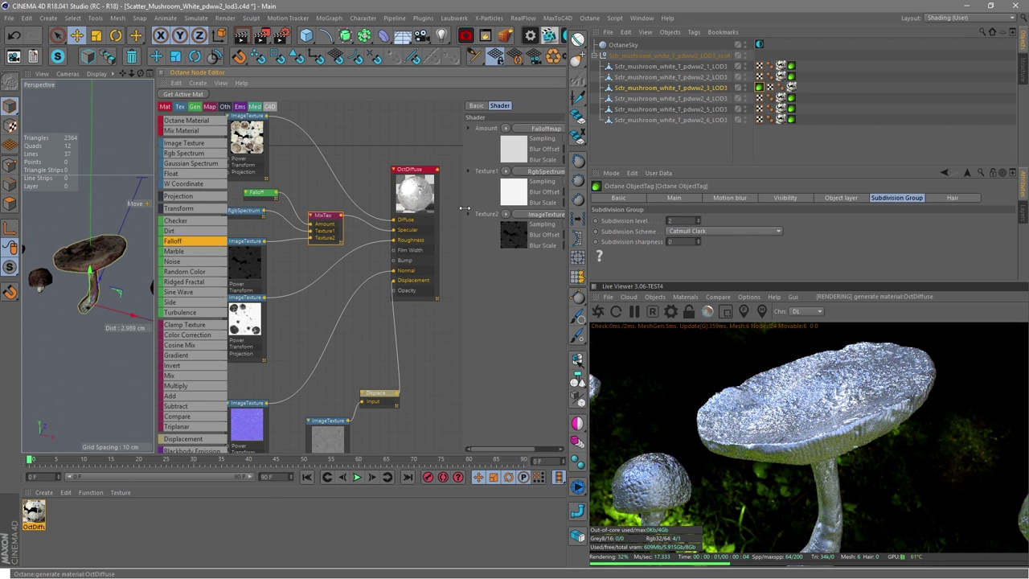
{"action": "left_click_drag", "start_coordinate": [464, 207], "coordinate": [325, 202]}
{"action": "left_click", "coordinate": [462, 130]}
{"action": "left_click", "coordinate": [456, 149]}
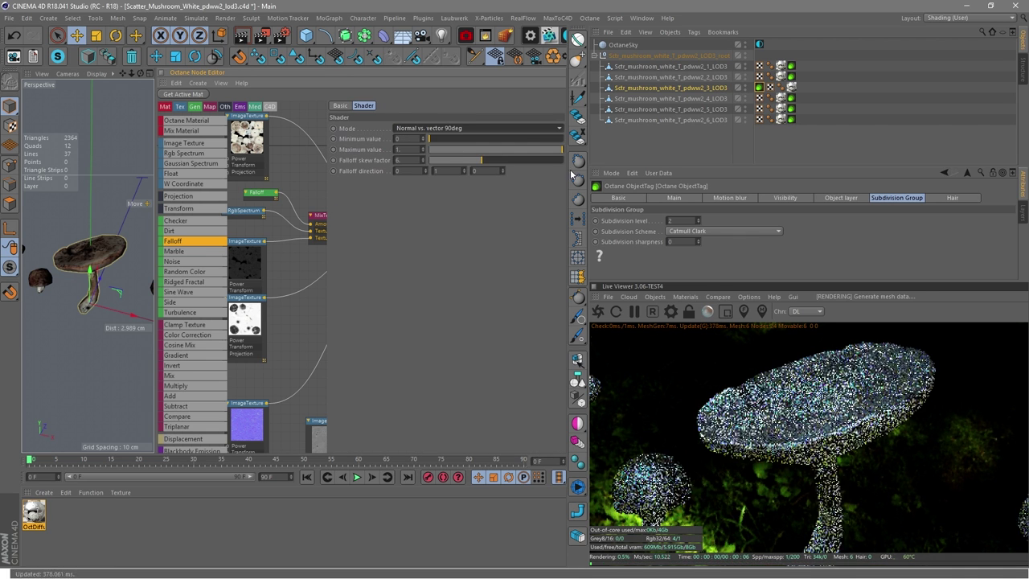
{"action": "left_click_drag", "start_coordinate": [436, 138], "coordinate": [554, 139]}
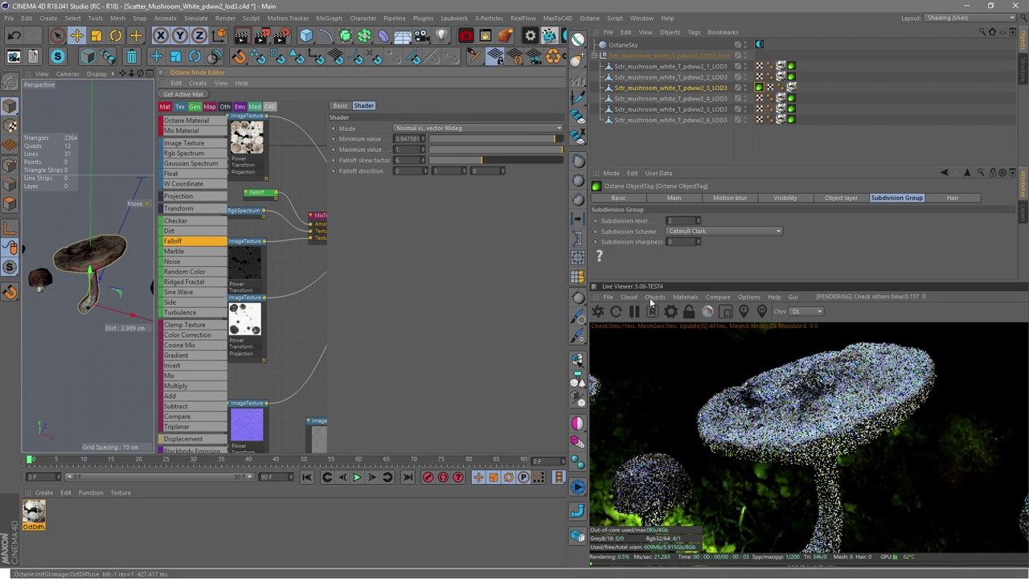
{"action": "left_click_drag", "start_coordinate": [97, 255], "coordinate": [113, 269], "text": "alt"}
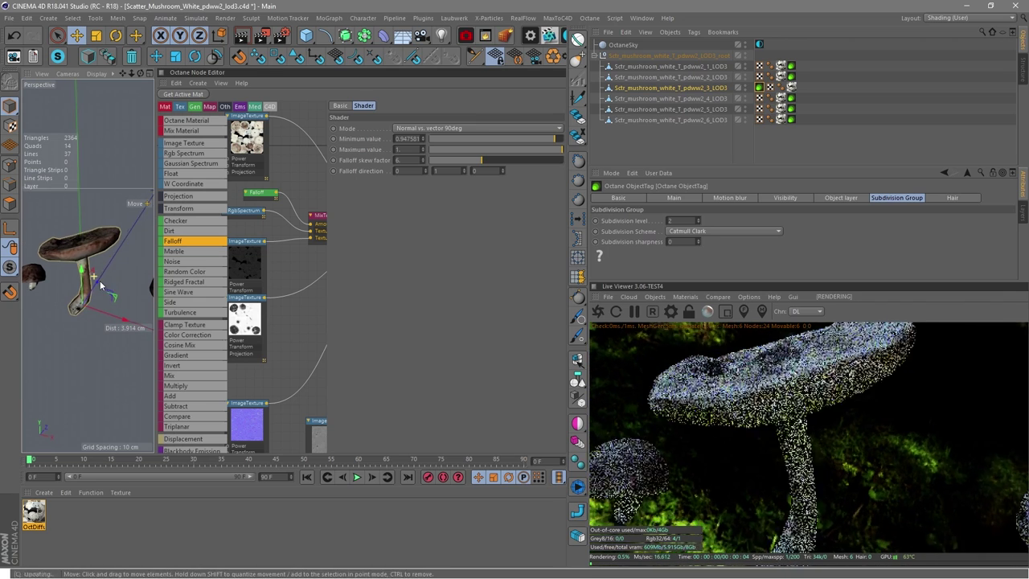
On the OctaneSky tag, set Power to about 3.18 and adjust RotX, then set falloff minimum to 0.842742
{"action": "left_click", "coordinate": [759, 44]}
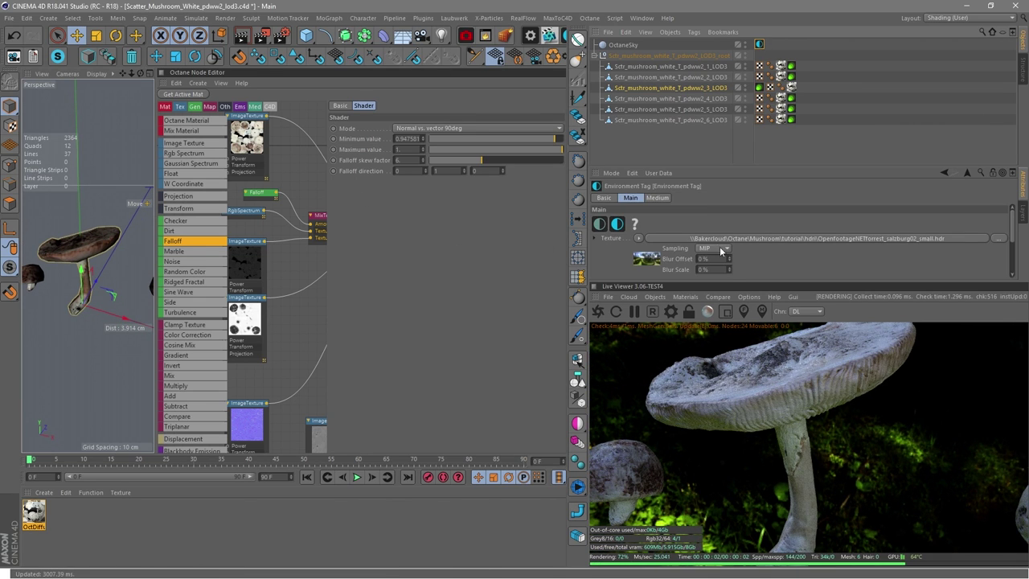
{"action": "scroll", "coordinate": [667, 256], "scroll_direction": "down", "scroll_amount": 3}
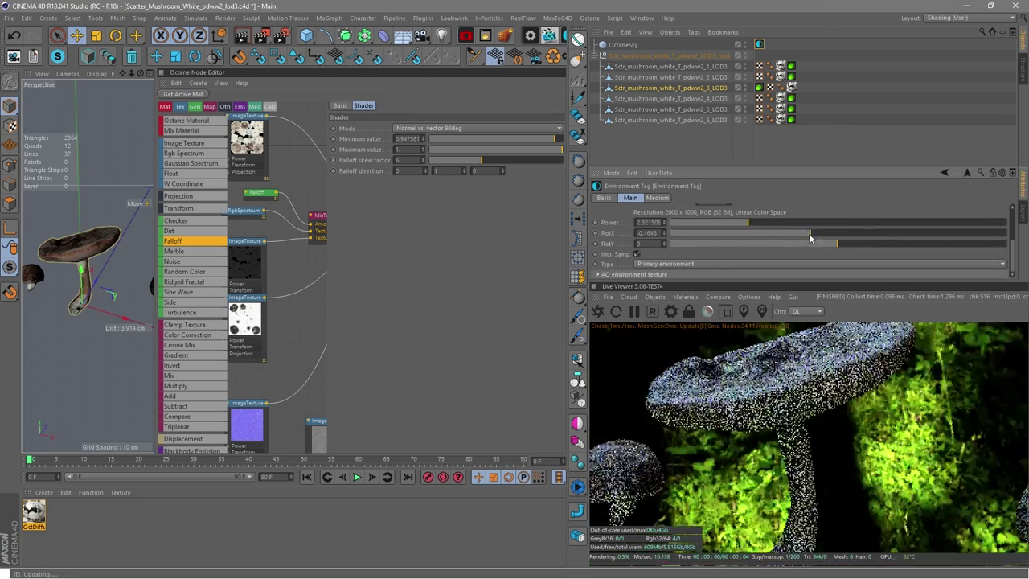
{"action": "left_click_drag", "start_coordinate": [89, 241], "coordinate": [122, 190], "text": "alt"}
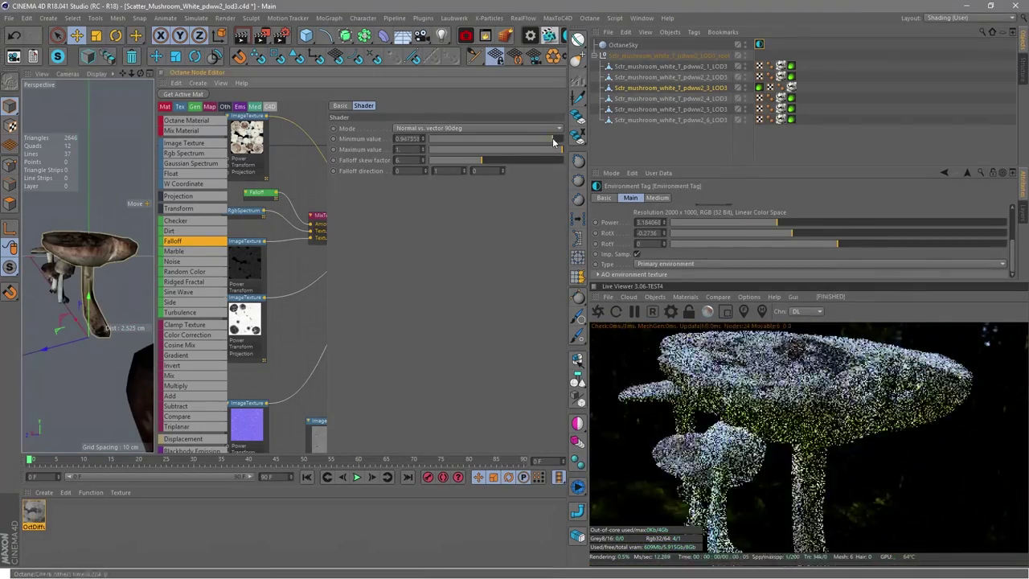
{"action": "left_click_drag", "start_coordinate": [553, 139], "coordinate": [502, 138]}
{"action": "left_click", "coordinate": [540, 138]}
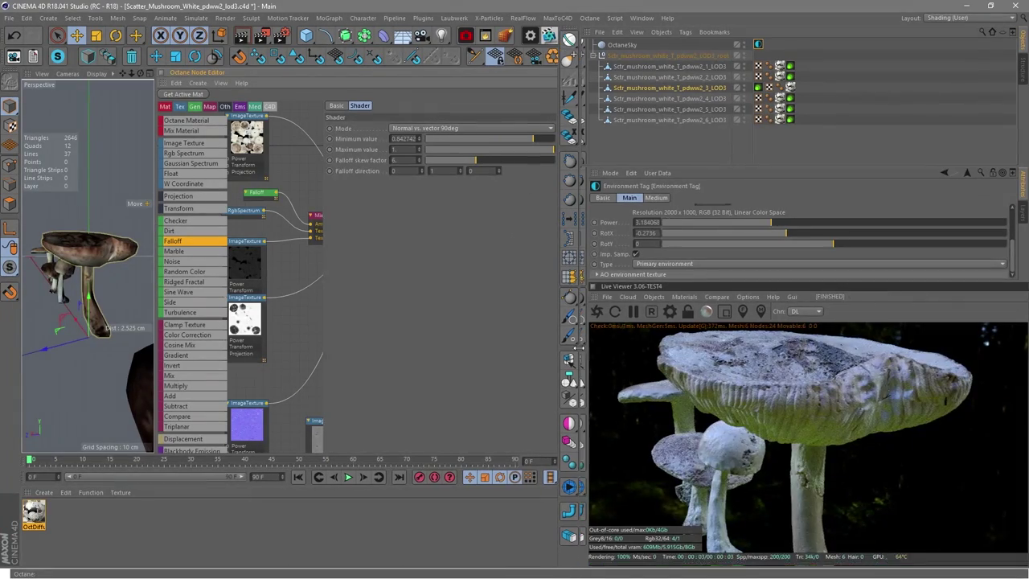
{"action": "left_click_drag", "start_coordinate": [81, 269], "coordinate": [90, 260], "text": "alt"}
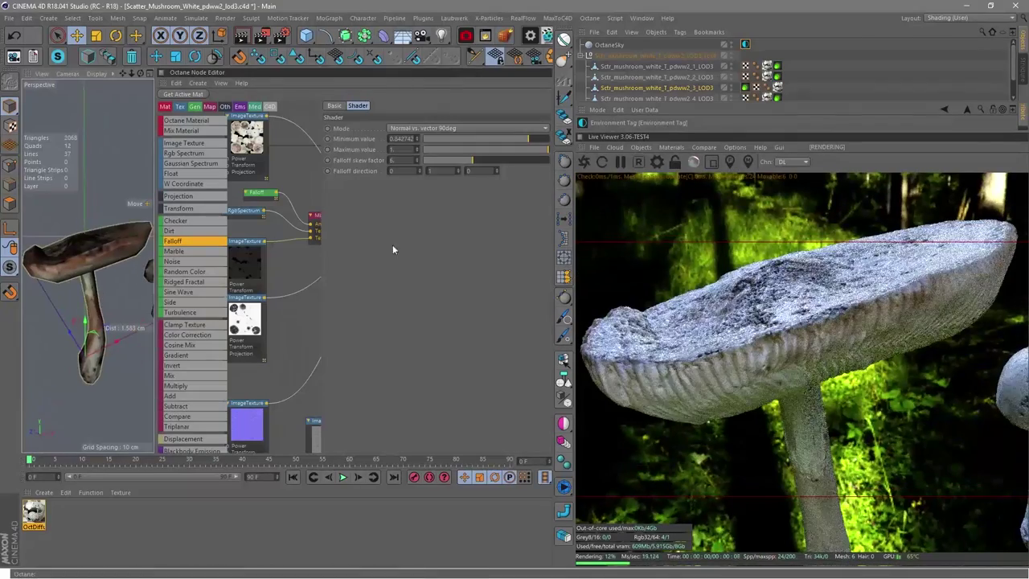
Add an Octane camera with thin-lens depth of field at aperture 0.047 cm, focused on the mushroom cap
{"action": "left_click", "coordinate": [617, 45]}
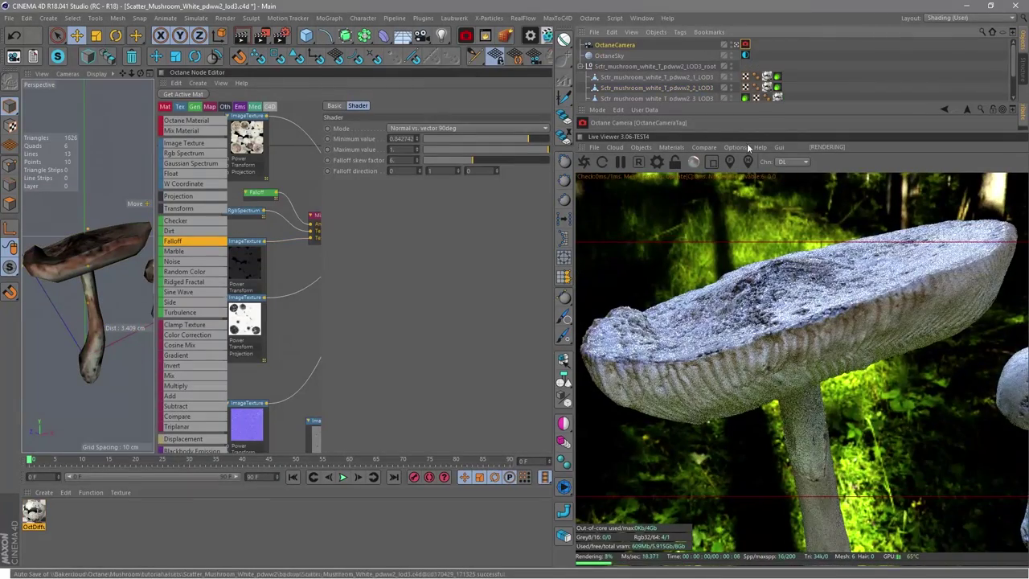
{"action": "left_click_drag", "start_coordinate": [700, 137], "coordinate": [692, 256]}
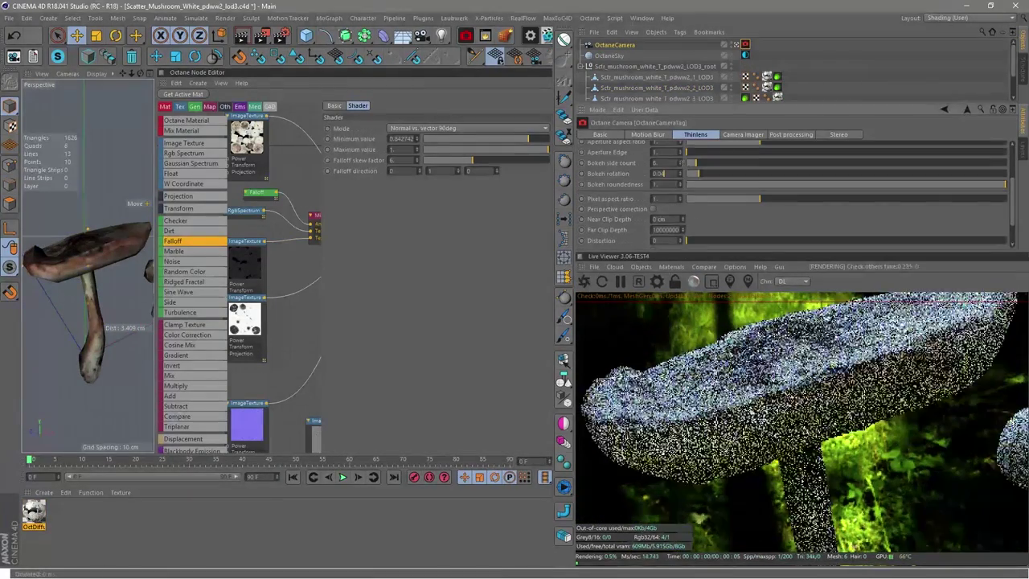
{"action": "left_click", "coordinate": [718, 155]}
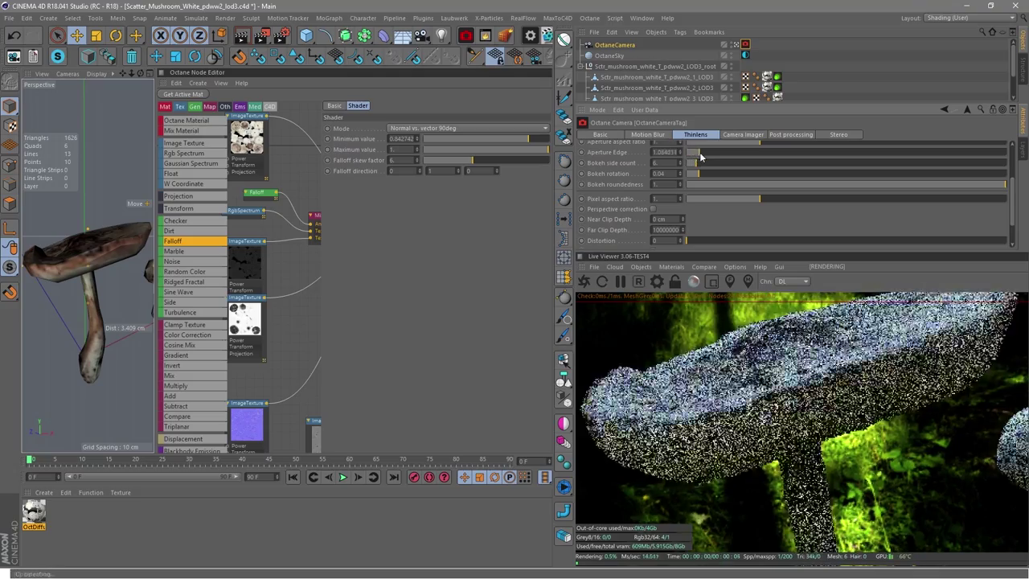
{"action": "key", "text": "ctrl+z"}
{"action": "key", "text": "ctrl+z"}
{"action": "key", "text": "ctrl+z"}
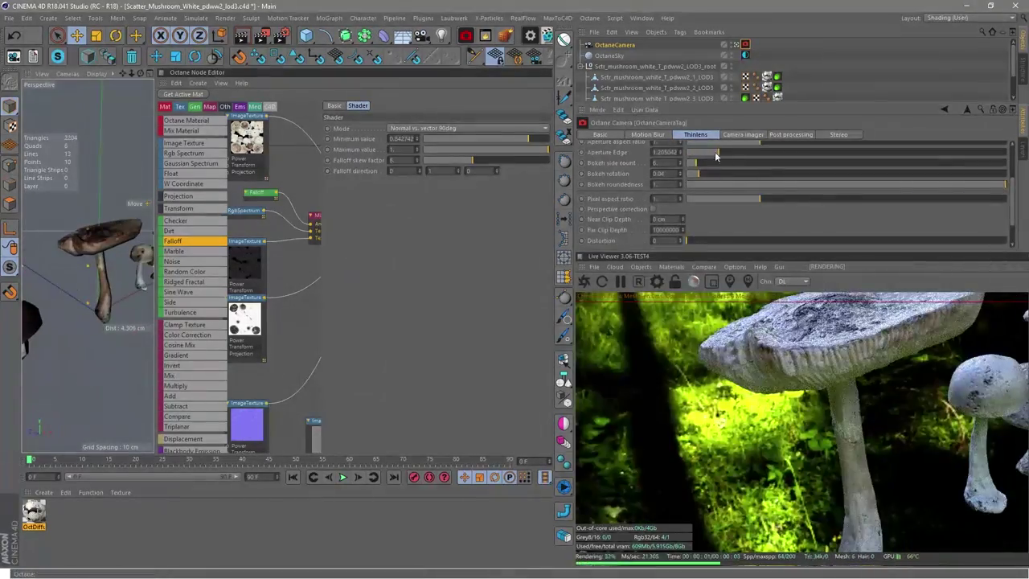
{"action": "scroll", "coordinate": [687, 189], "scroll_direction": "up", "scroll_amount": 3}
{"action": "left_click_drag", "start_coordinate": [96, 321], "coordinate": [80, 253], "text": "alt"}
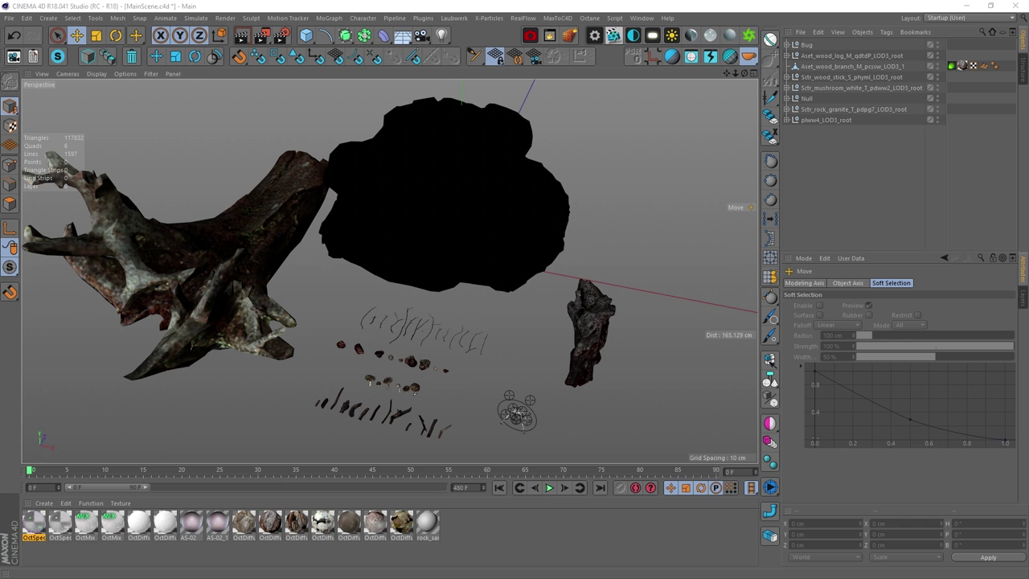
Select the untextured black rock and inspect its OctDiffuse material settings
{"action": "left_click_drag", "start_coordinate": [415, 350], "coordinate": [448, 346], "text": "alt"}
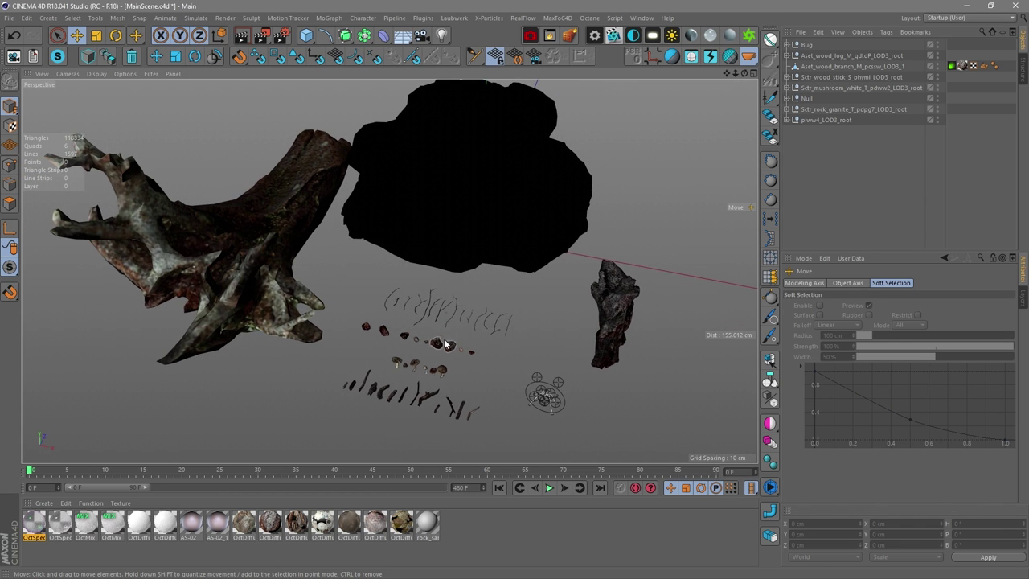
{"action": "left_click_drag", "start_coordinate": [410, 302], "coordinate": [459, 284], "text": "alt"}
{"action": "left_click", "coordinate": [445, 330]}
{"action": "scroll", "coordinate": [372, 295], "scroll_direction": "down", "scroll_amount": 5}
{"action": "left_click", "coordinate": [296, 524]}
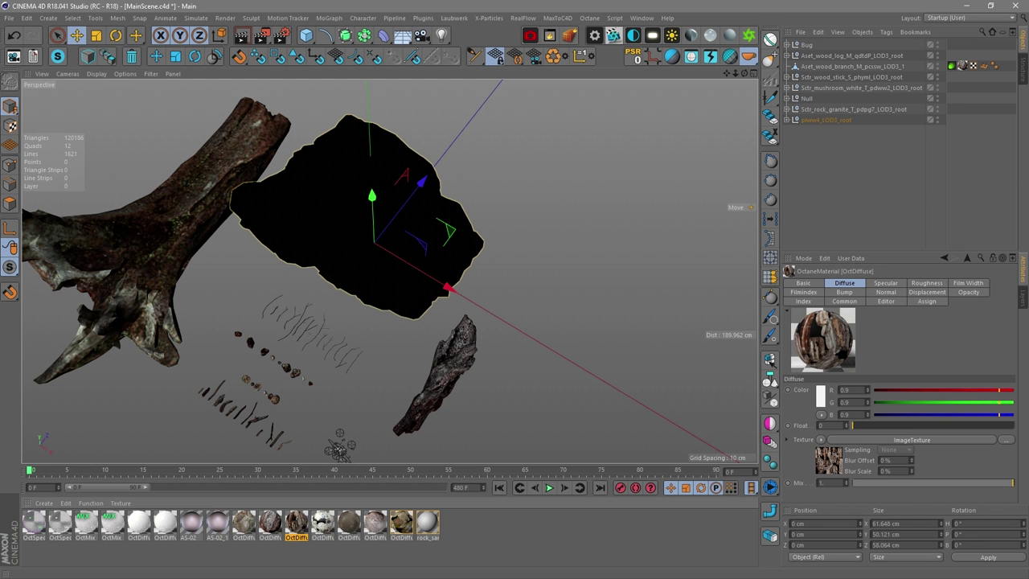
{"action": "left_click_drag", "start_coordinate": [197, 266], "coordinate": [293, 275], "text": "alt"}
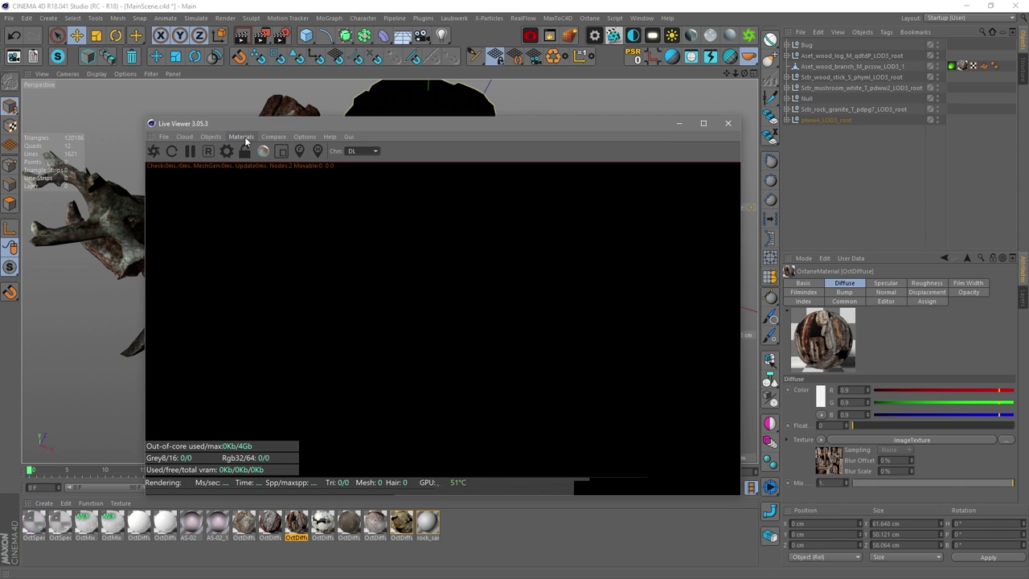
Open the Octane Texture Manager from the Live Viewer and remove unused materials
{"action": "left_click", "coordinate": [241, 137]}
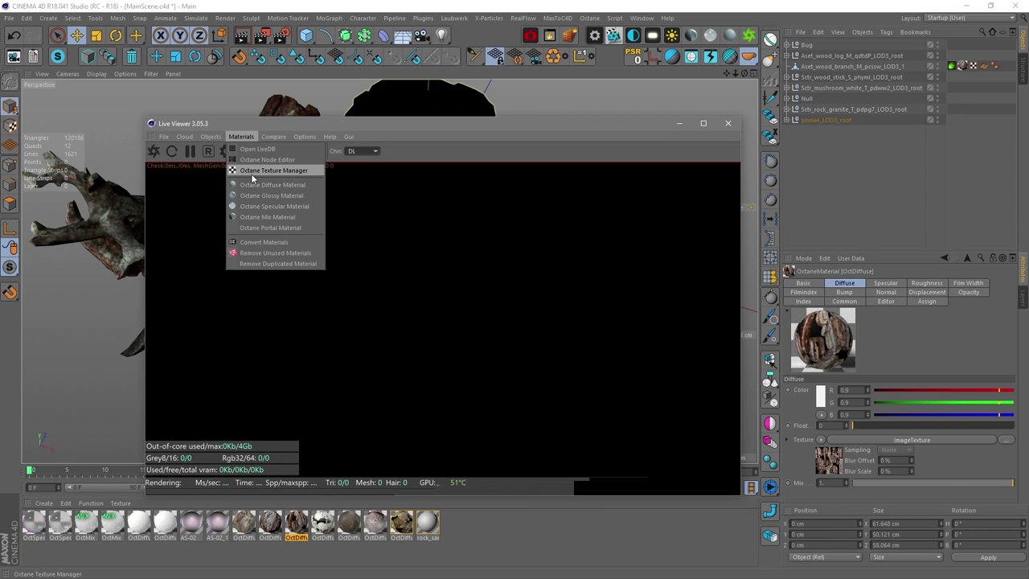
{"action": "left_click", "coordinate": [254, 172]}
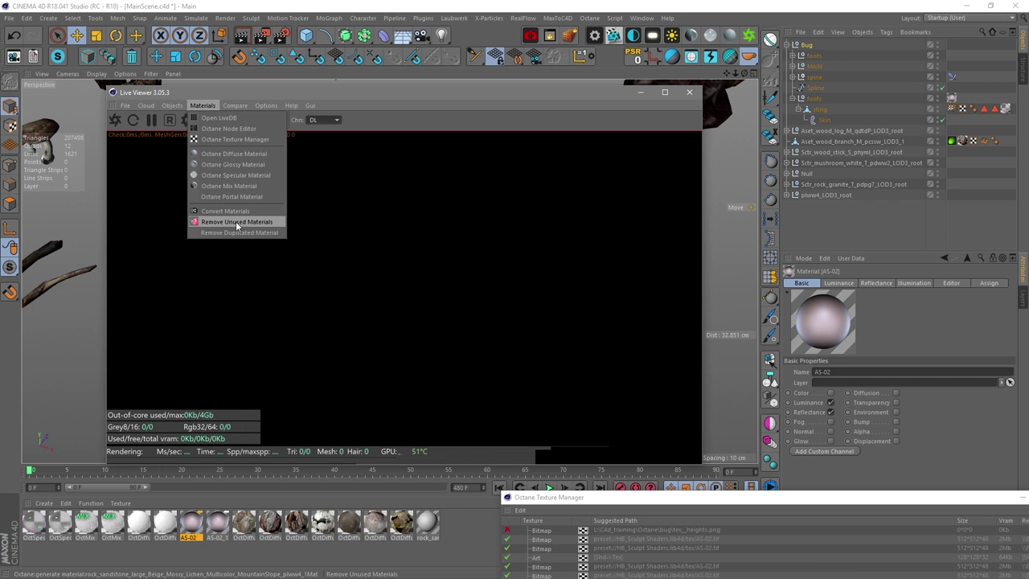
{"action": "left_click", "coordinate": [236, 221]}
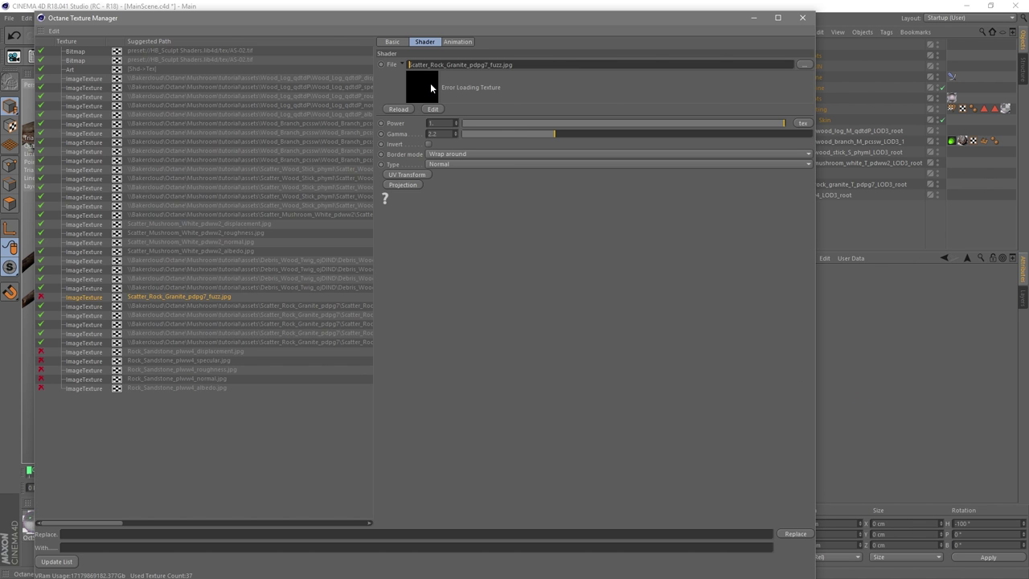
Relink the missing Scatter_Rock_Granite and Rock_Sandstone texture paths and update the list
{"action": "type", "text": "\\\\Bakercloud\\Octane\\Mushroom\\tutorial\\assets\\Scatter_Rock_Granite_pdpg7\\"}
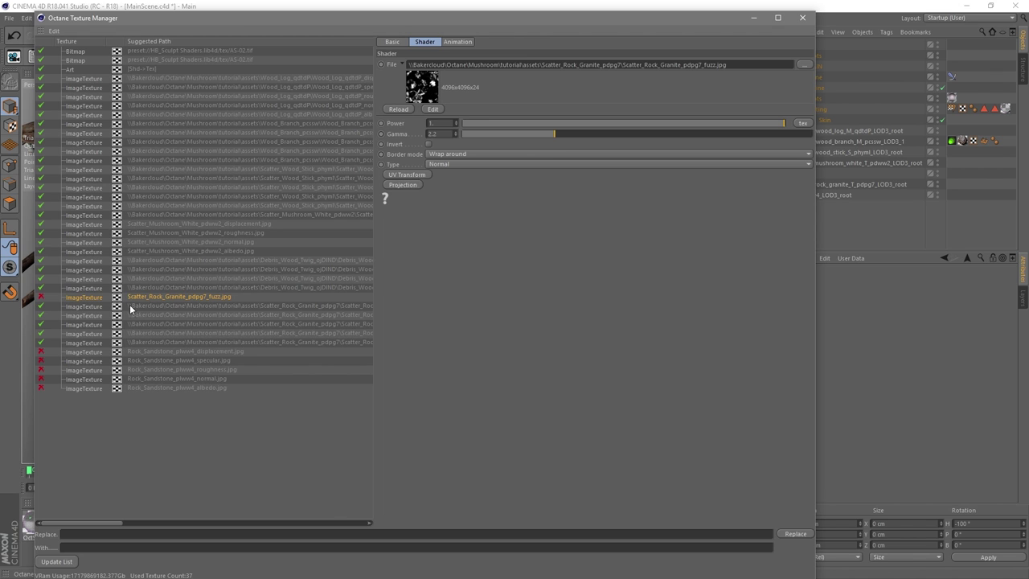
{"action": "left_click", "coordinate": [56, 562]}
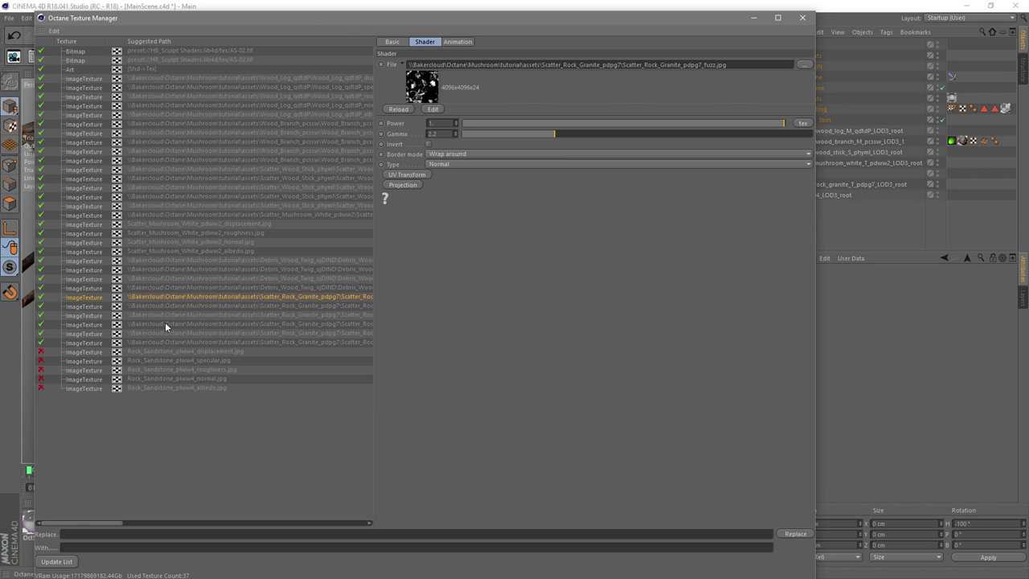
{"action": "left_click", "coordinate": [168, 352]}
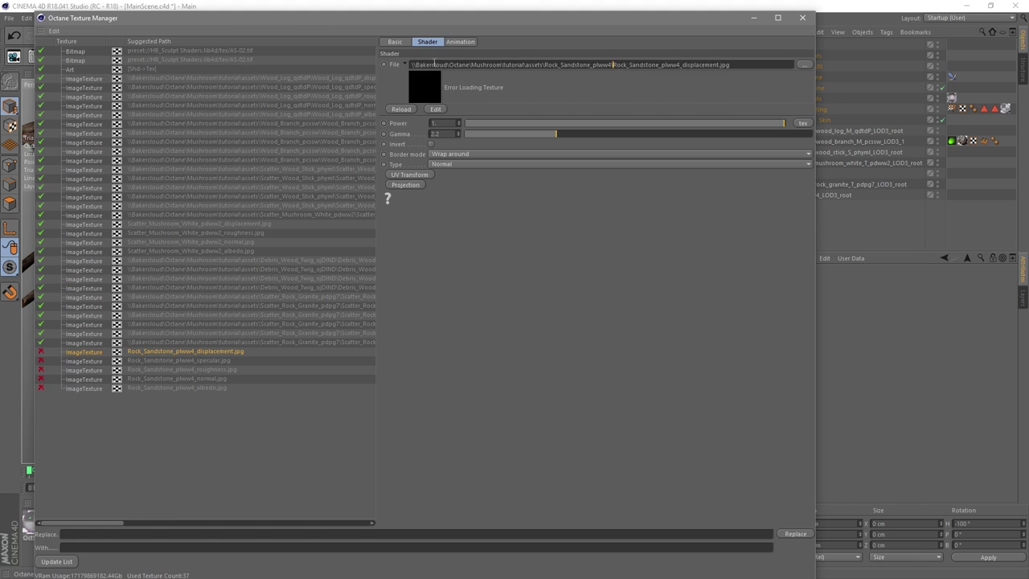
{"action": "left_click", "coordinate": [156, 361]}
{"action": "key", "text": "Down"}
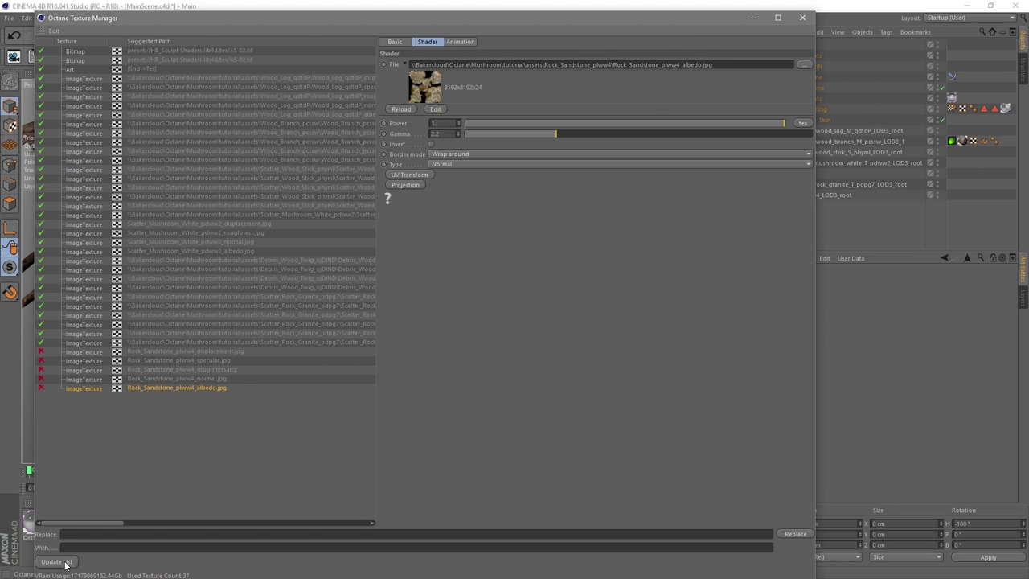
{"action": "left_click", "coordinate": [124, 409]}
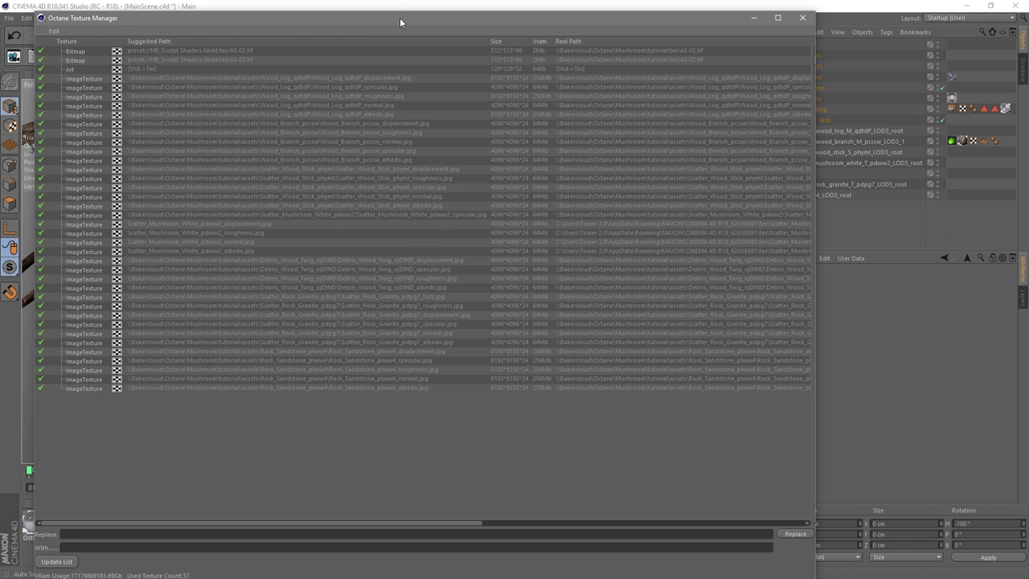
Move the texture manager aside, then bring the large rock close and select it
{"action": "left_click_drag", "start_coordinate": [402, 19], "coordinate": [0, 48]}
{"action": "left_click_drag", "start_coordinate": [302, 185], "coordinate": [447, 266], "text": "alt"}
{"action": "left_click", "coordinate": [333, 253]}
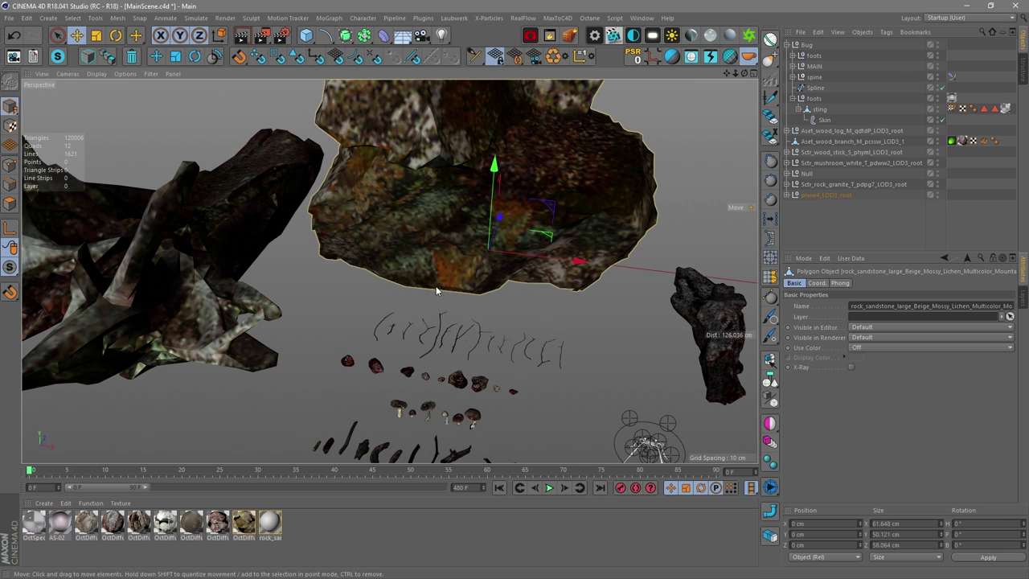
{"action": "left_click_drag", "start_coordinate": [434, 290], "coordinate": [501, 314], "text": "alt"}
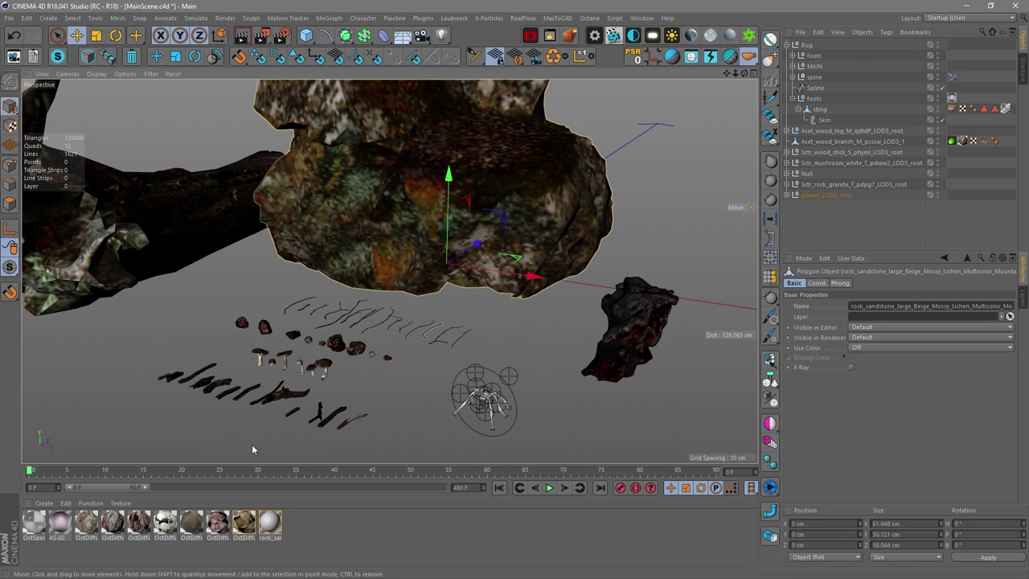
Set the OctDiffuse material's Texture Preview Size to 4096x4096 (64 MB) in the Editor channel
{"action": "double_click", "coordinate": [245, 524]}
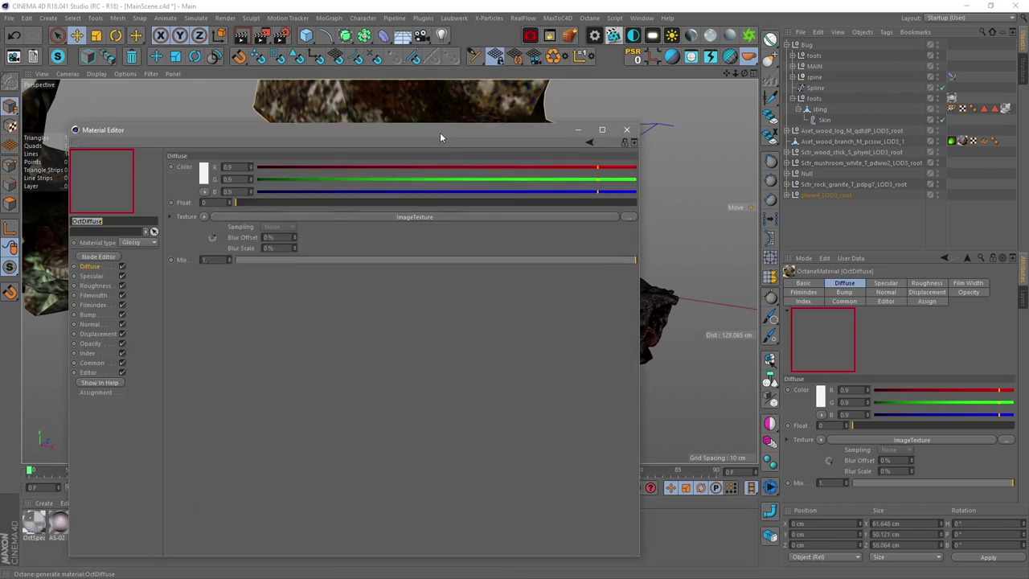
{"action": "left_click", "coordinate": [185, 328]}
{"action": "left_click", "coordinate": [319, 133]}
{"action": "left_click", "coordinate": [367, 230]}
{"action": "left_click_drag", "start_coordinate": [443, 84], "coordinate": [726, 321]}
{"action": "left_click", "coordinate": [347, 242]}
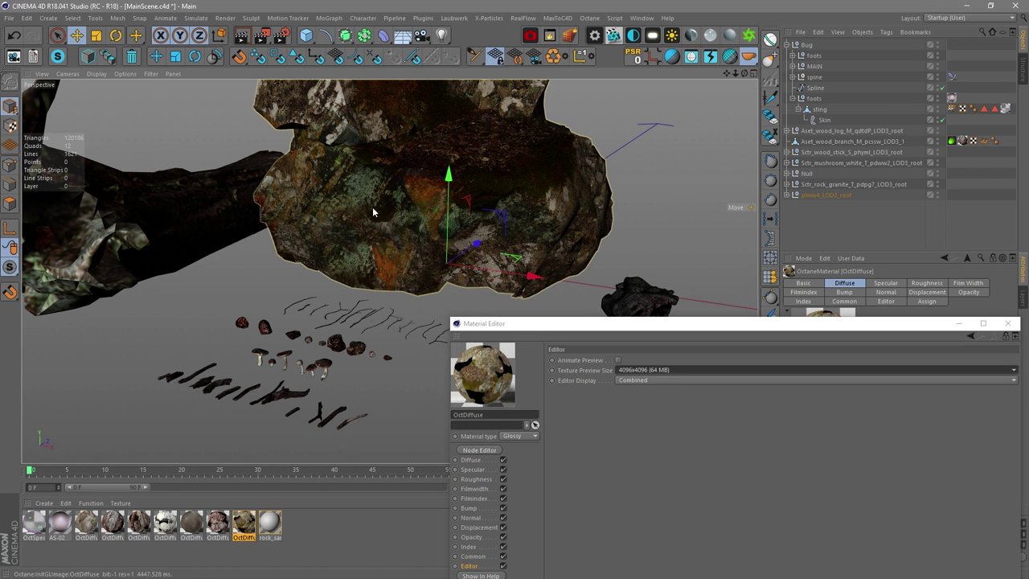
{"action": "left_click_drag", "start_coordinate": [390, 198], "coordinate": [259, 248], "text": "alt"}
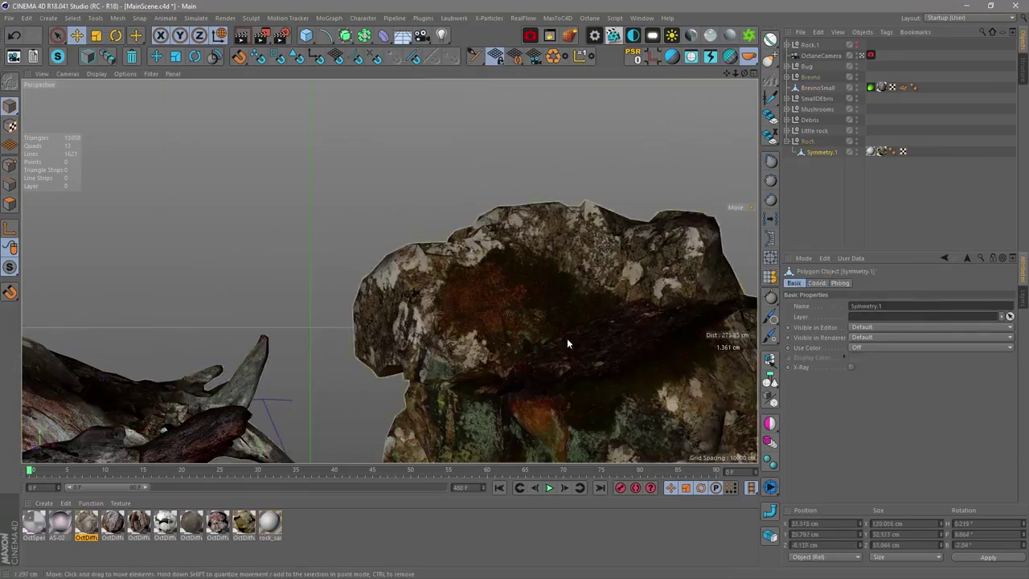
Reposition the branch, rotate the rock and move the mushroom onto it
{"action": "left_click_drag", "start_coordinate": [193, 385], "coordinate": [217, 369]}
{"action": "key", "text": "r"}
{"action": "left_click_drag", "start_coordinate": [707, 322], "coordinate": [740, 308]}
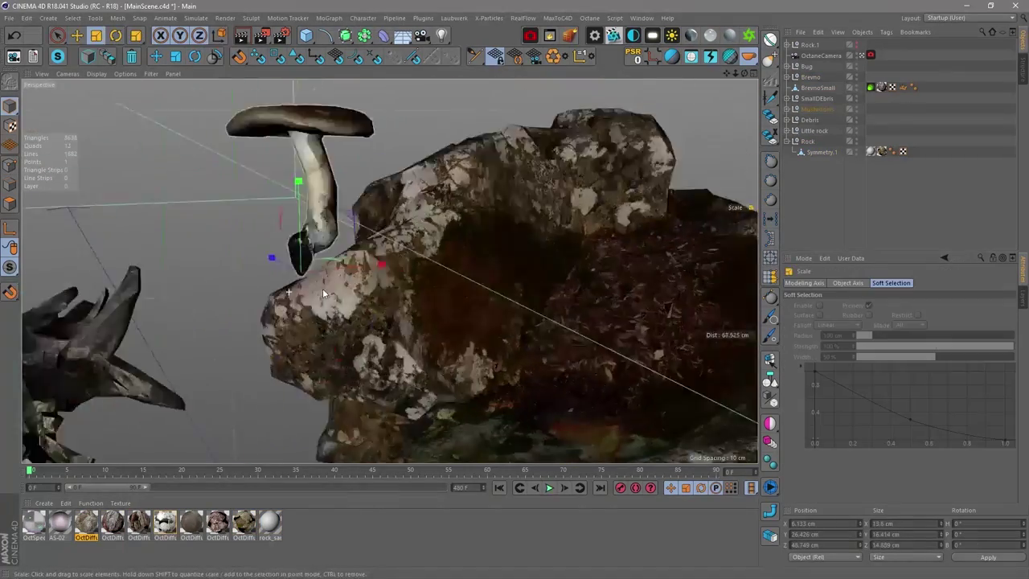
{"action": "left_click_drag", "start_coordinate": [322, 288], "coordinate": [446, 313]}
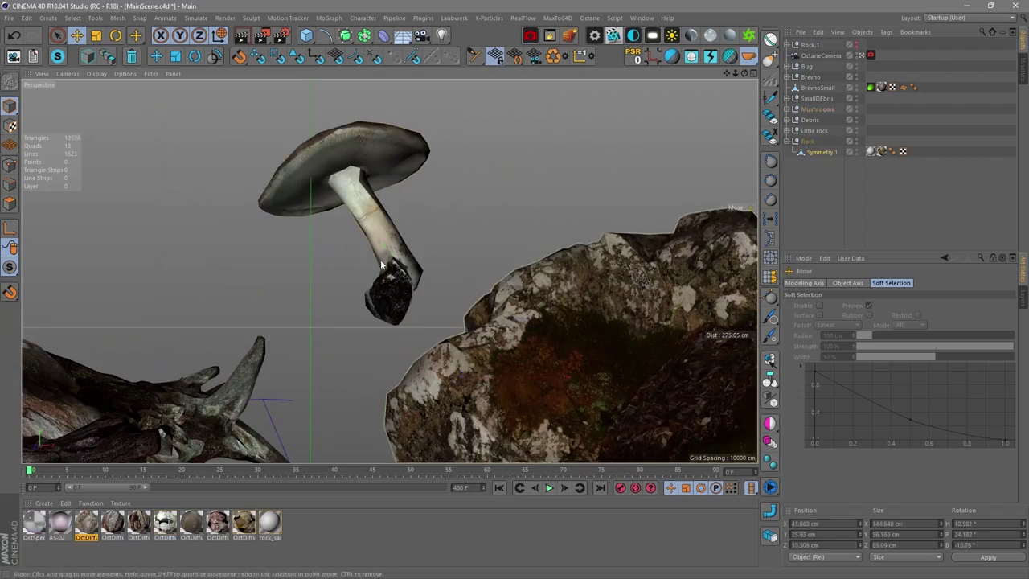
Add an FFD deformer to the mushroom and scale the small log down slightly
{"action": "left_click", "coordinate": [383, 35]}
{"action": "left_click", "coordinate": [500, 70], "text": "shift"}
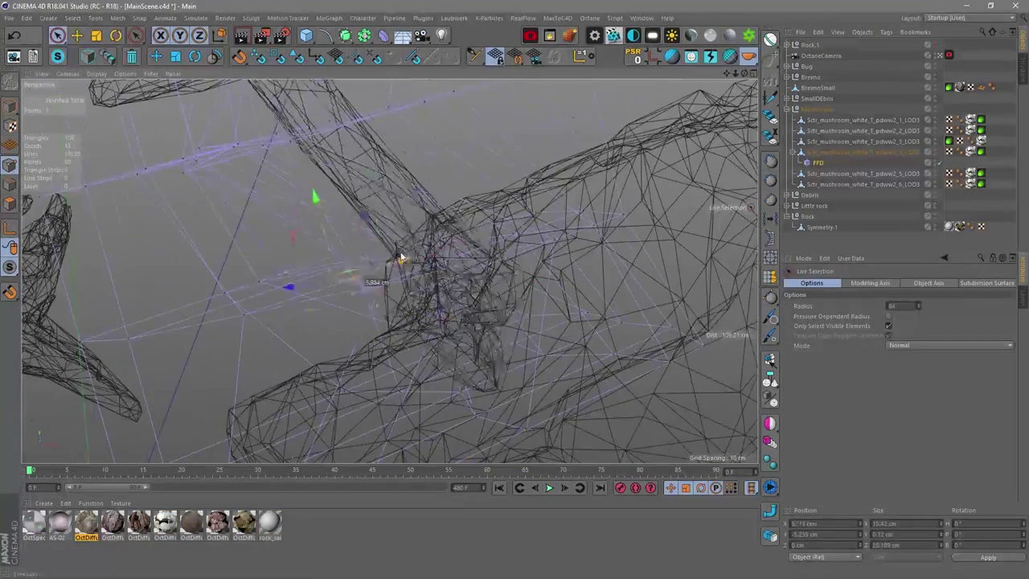
{"action": "mouse_move", "coordinate": [402, 257]}
{"action": "left_mouse_down", "text": "alt"}
{"action": "mouse_move", "coordinate": [301, 176]}
{"action": "mouse_move", "coordinate": [360, 202]}
{"action": "mouse_move", "coordinate": [390, 248]}
{"action": "left_mouse_up", "text": "alt"}
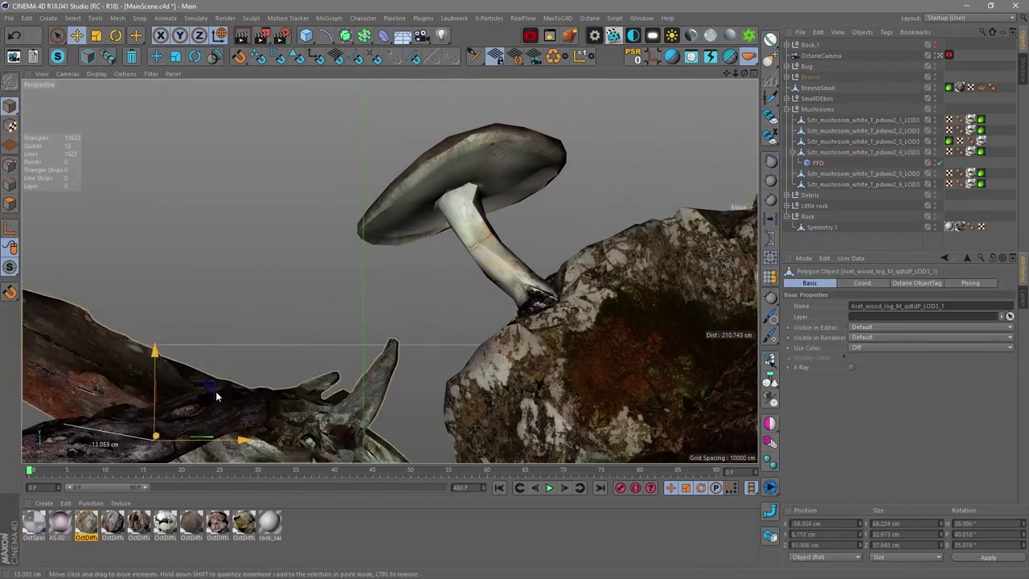
{"action": "left_click_drag", "start_coordinate": [218, 394], "coordinate": [167, 343]}
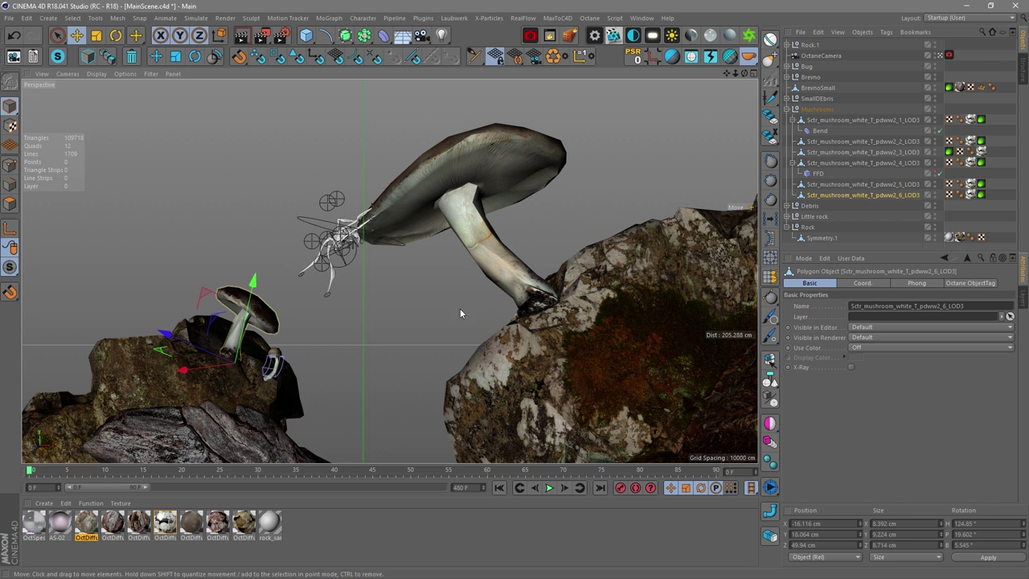
{"action": "middle_click_drag", "start_coordinate": [465, 315], "coordinate": [418, 327], "text": "alt"}
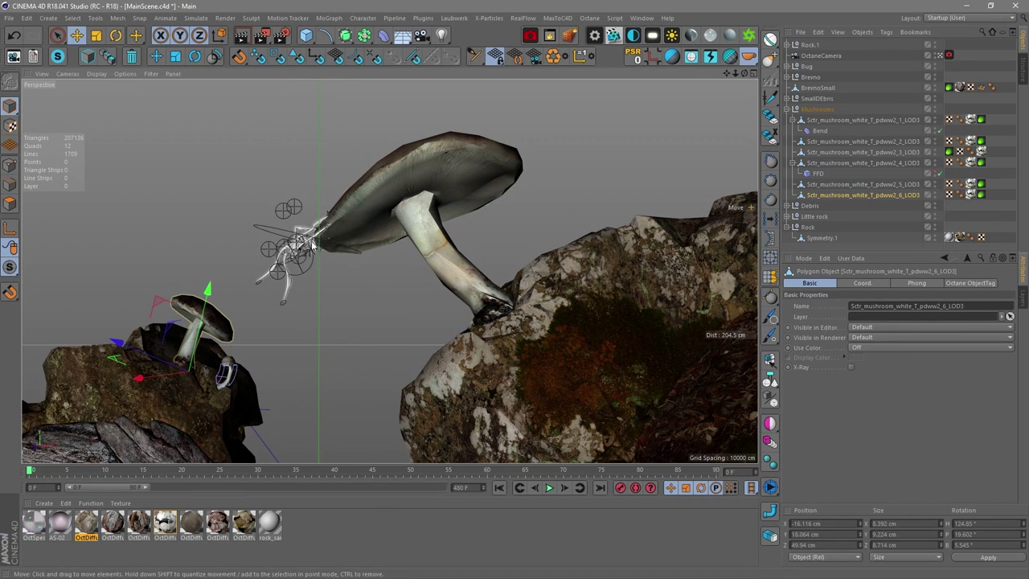
{"action": "middle_click_drag", "start_coordinate": [286, 319], "coordinate": [308, 340], "text": "alt"}
{"action": "left_click", "coordinate": [309, 340]}
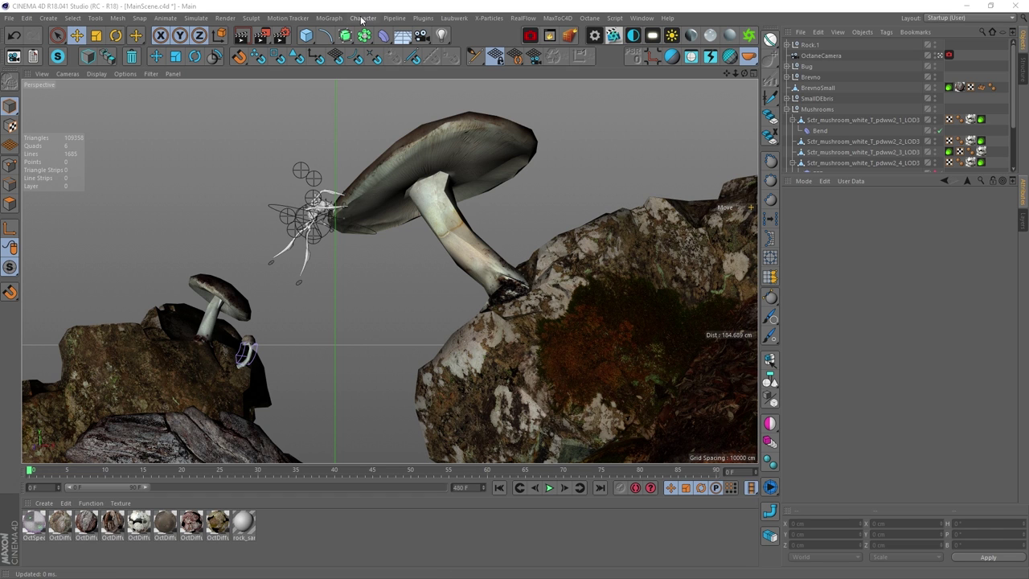
Select and frame the Sctr_mushroom_white_T_pdww2_4_LOD3 base on the large rock, then show the Plugins menu
{"action": "left_click", "coordinate": [329, 18]}
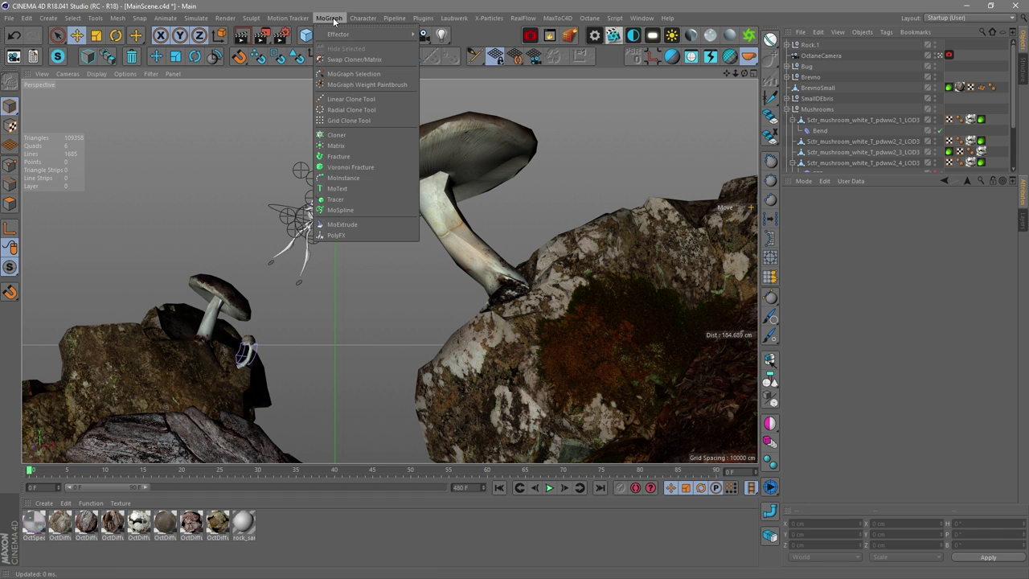
{"action": "left_click", "coordinate": [162, 164]}
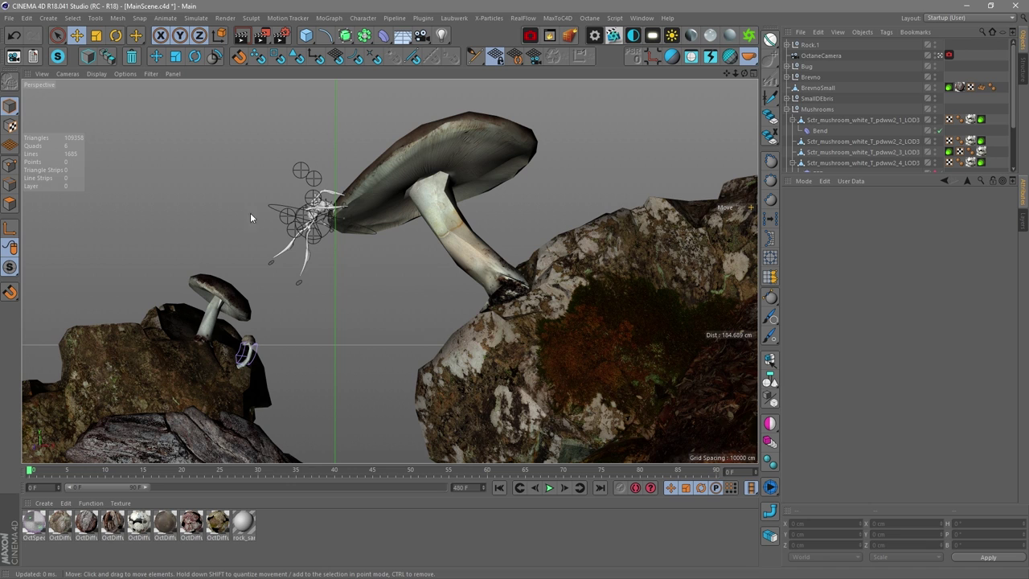
{"action": "left_click", "coordinate": [507, 334]}
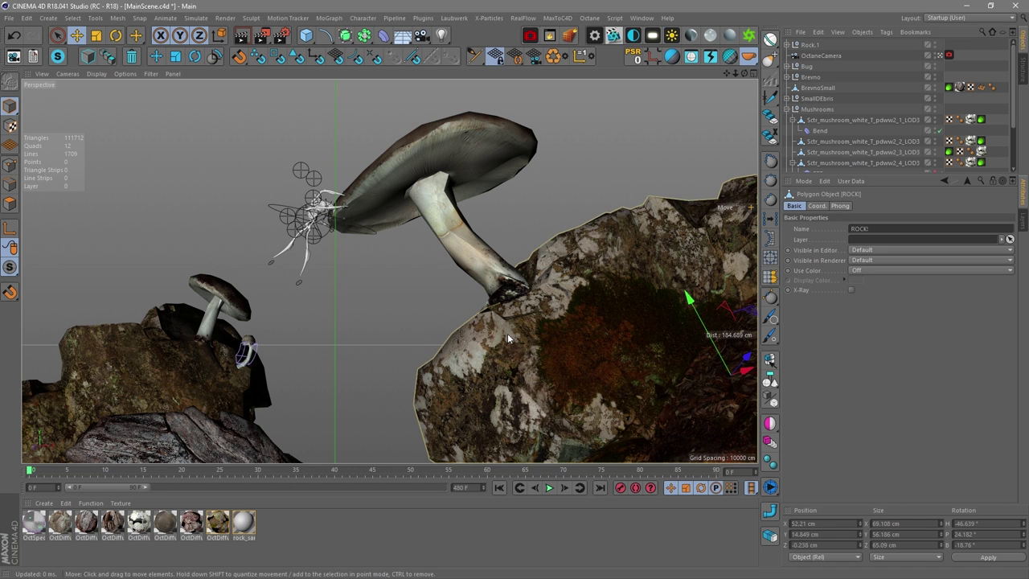
{"action": "left_click", "coordinate": [408, 310]}
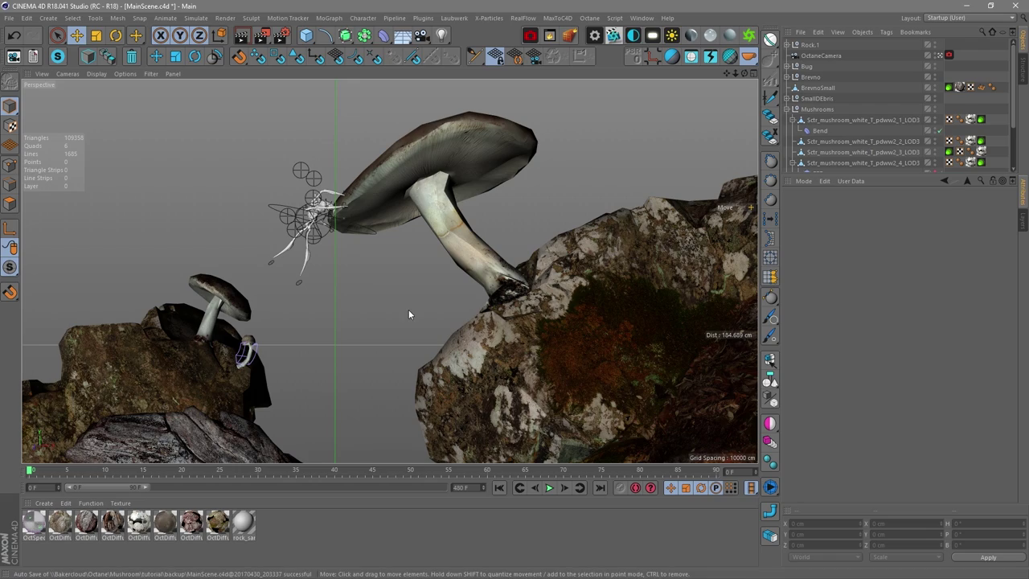
{"action": "left_click", "coordinate": [502, 293]}
{"action": "key", "text": "o"}
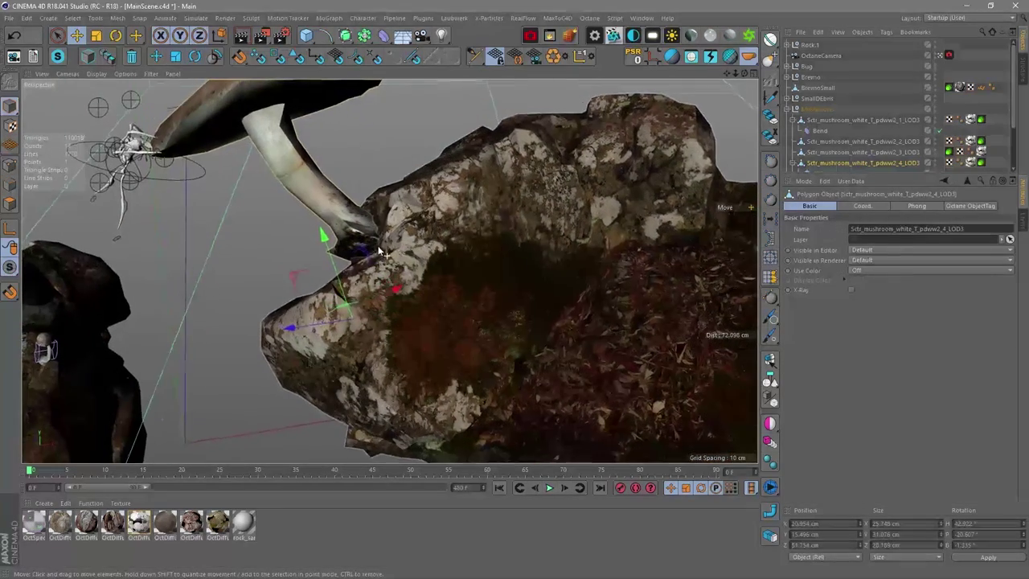
{"action": "left_click_drag", "start_coordinate": [388, 288], "coordinate": [376, 159], "text": "alt"}
{"action": "left_click", "coordinate": [361, 19]}
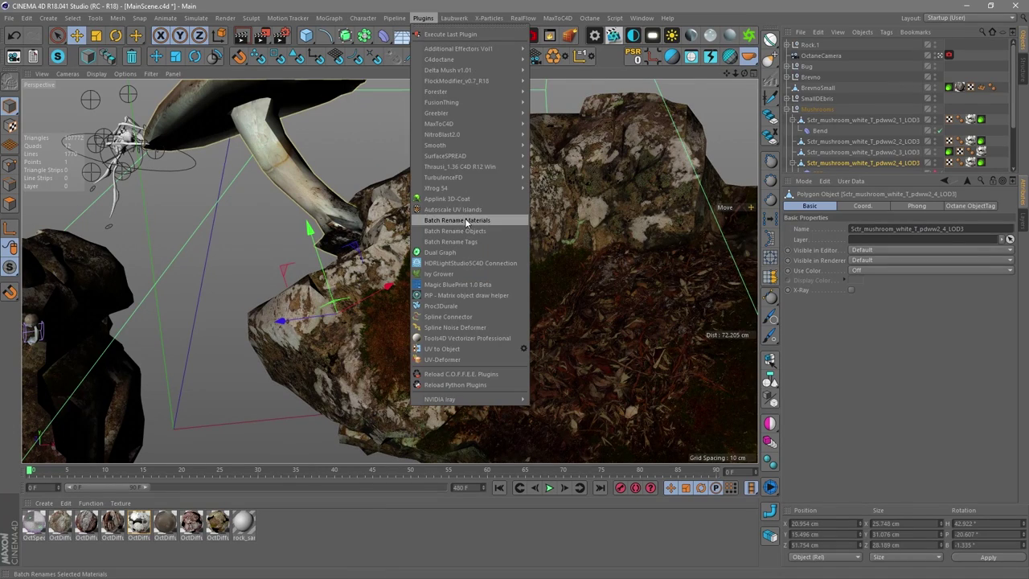
Launch Ivy Grower on the rock ROCK! and start growing ivy
{"action": "left_click", "coordinate": [450, 273]}
{"action": "left_click", "coordinate": [449, 277]}
{"action": "key", "text": "o"}
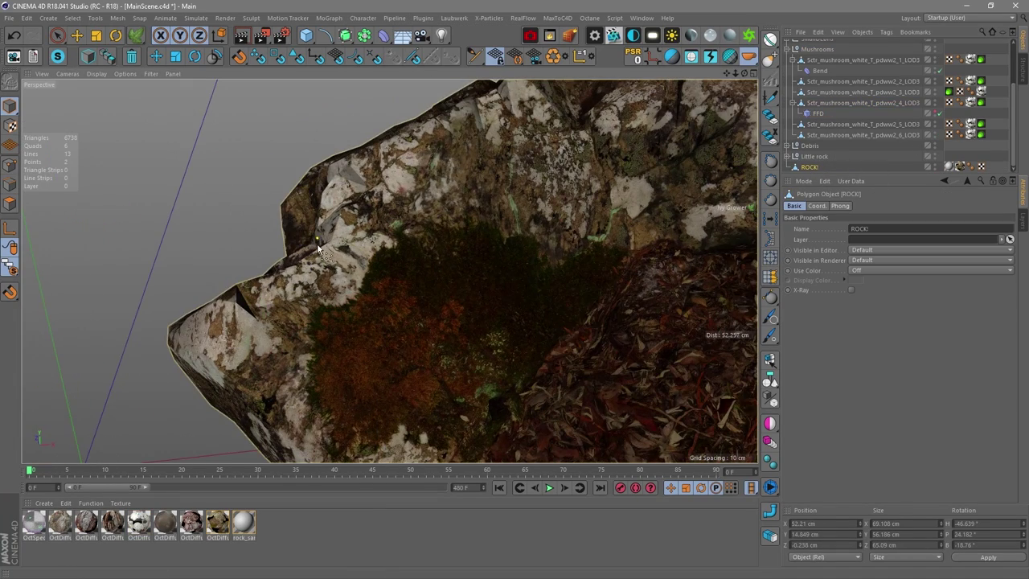
{"action": "left_click_drag", "start_coordinate": [313, 241], "coordinate": [482, 256], "text": "alt"}
{"action": "left_click", "coordinate": [329, 208]}
{"action": "left_click", "coordinate": [815, 245]}
Let the ivy spread across the rock, then stop it growing
{"action": "scroll", "coordinate": [351, 241], "scroll_direction": "up", "scroll_amount": 5}
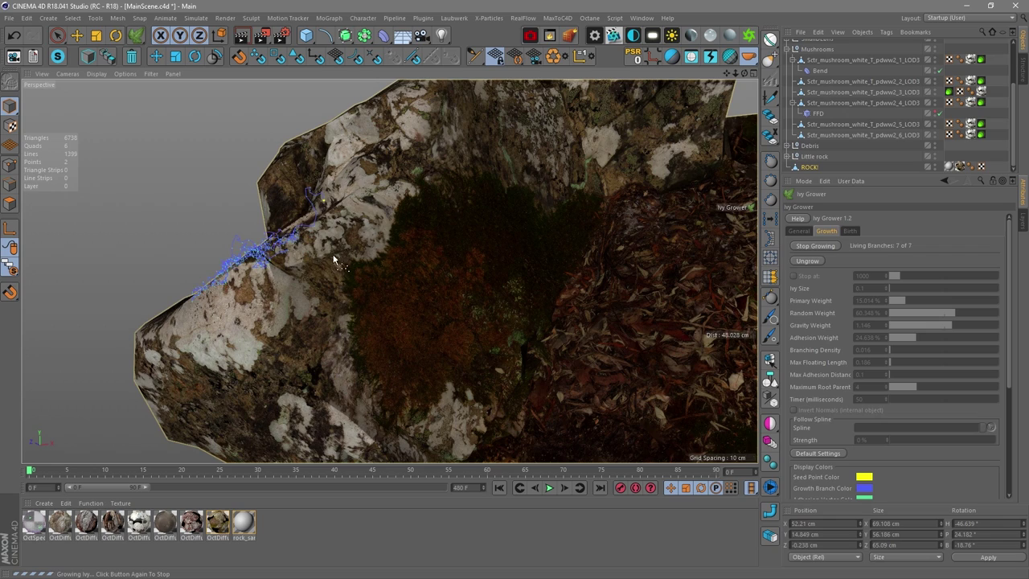
{"action": "left_click_drag", "start_coordinate": [325, 259], "coordinate": [307, 273], "text": "alt"}
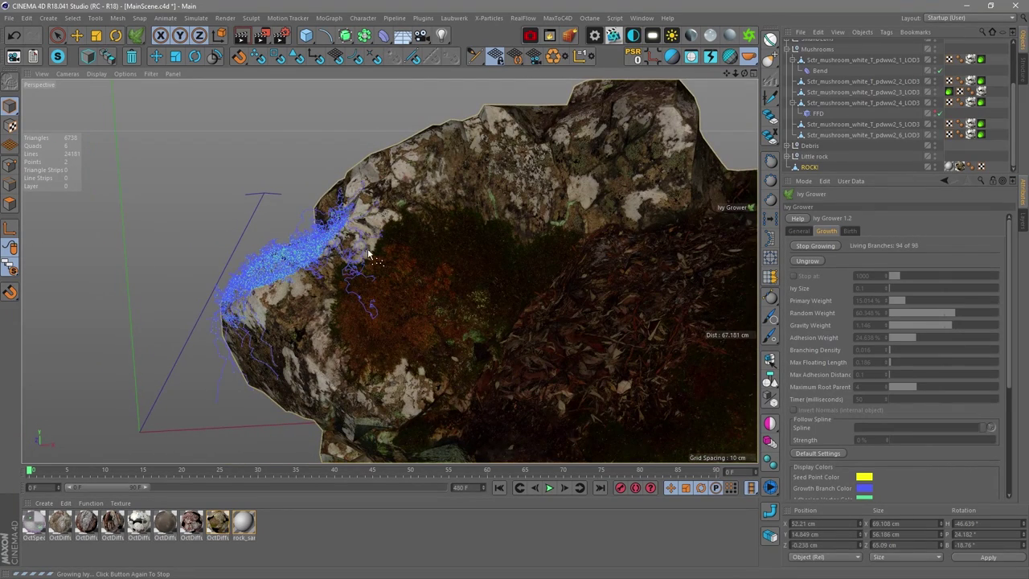
{"action": "left_click_drag", "start_coordinate": [327, 315], "coordinate": [416, 312], "text": "alt"}
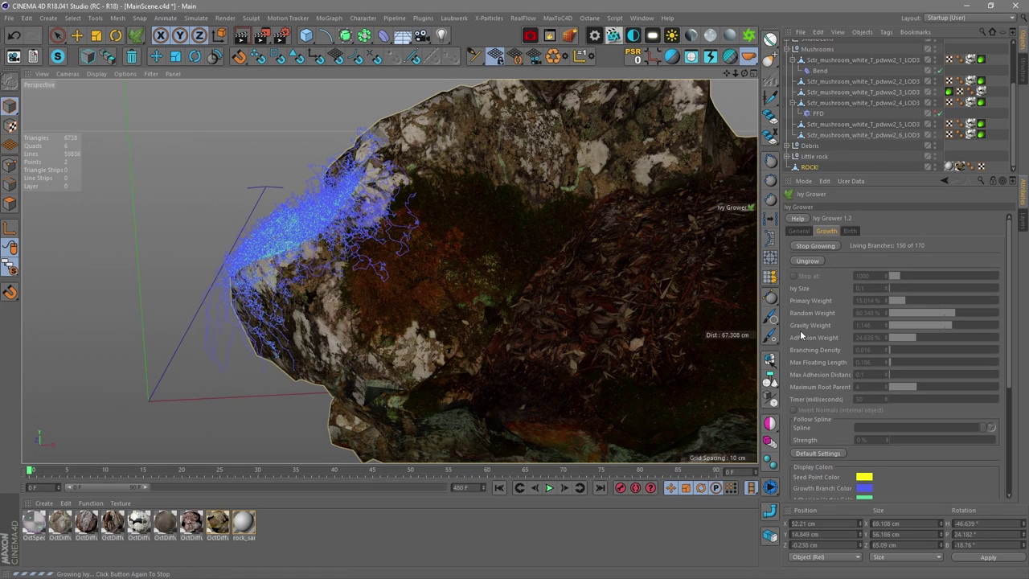
{"action": "left_click_drag", "start_coordinate": [263, 291], "coordinate": [225, 328], "text": "alt"}
{"action": "left_click_drag", "start_coordinate": [334, 201], "coordinate": [306, 258], "text": "alt"}
{"action": "left_click_drag", "start_coordinate": [341, 299], "coordinate": [482, 292], "text": "alt"}
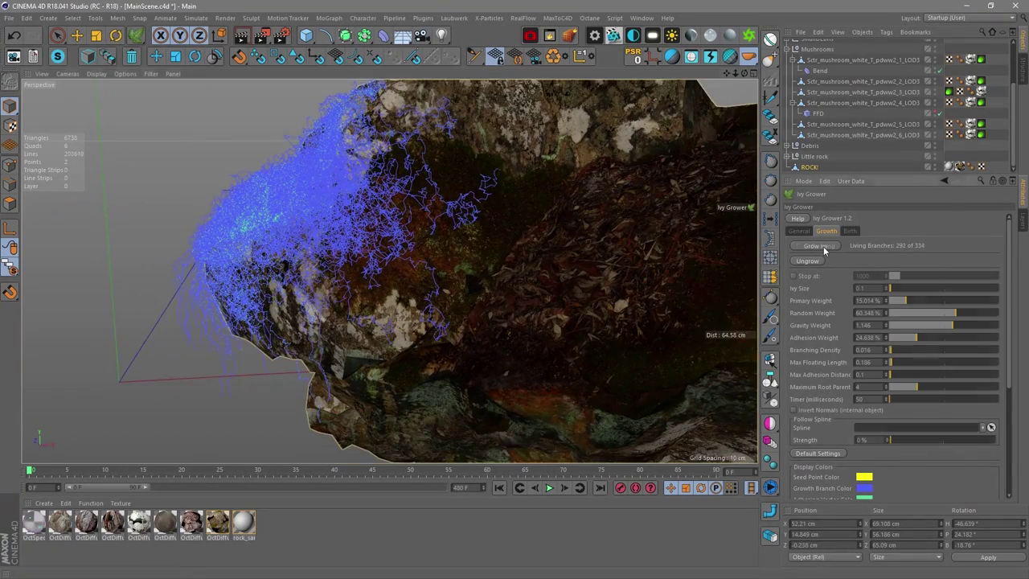
{"action": "left_click", "coordinate": [820, 245]}
Give the ivy branches green leaves with Give Birth and switch to a single perspective view
{"action": "left_click_drag", "start_coordinate": [359, 221], "coordinate": [310, 233], "text": "alt"}
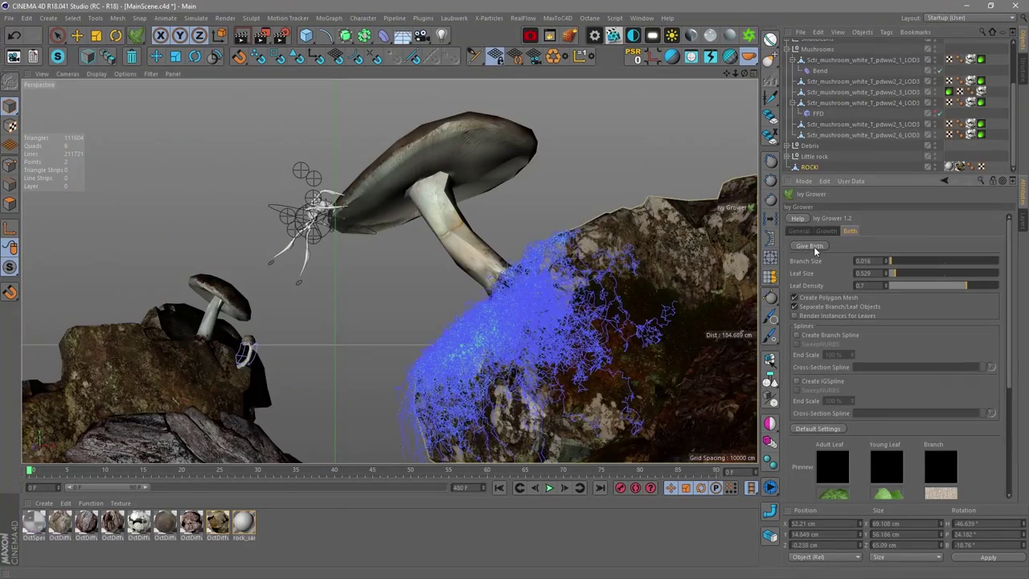
{"action": "left_click", "coordinate": [813, 246]}
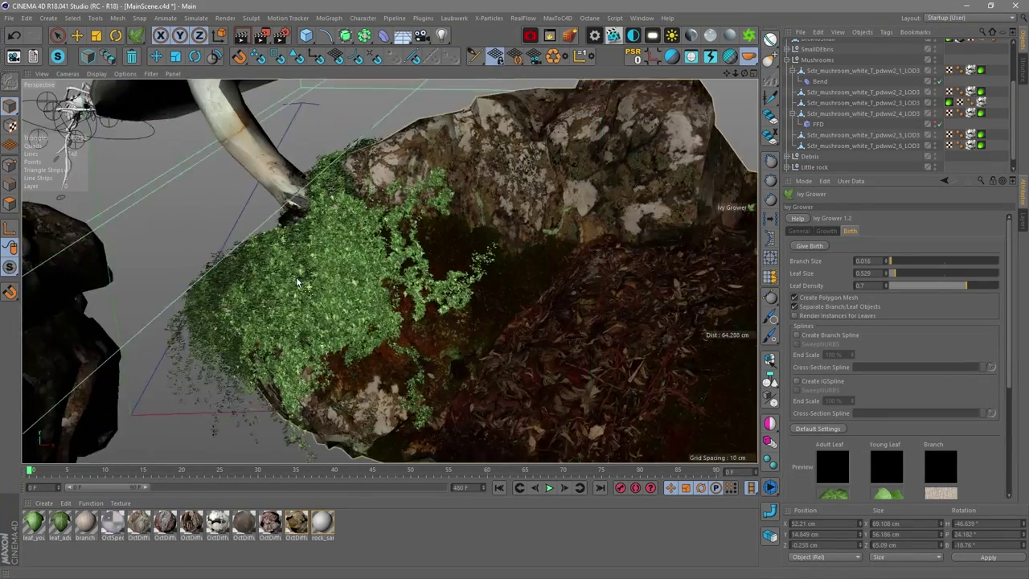
{"action": "left_click_drag", "start_coordinate": [297, 282], "coordinate": [376, 261], "text": "alt"}
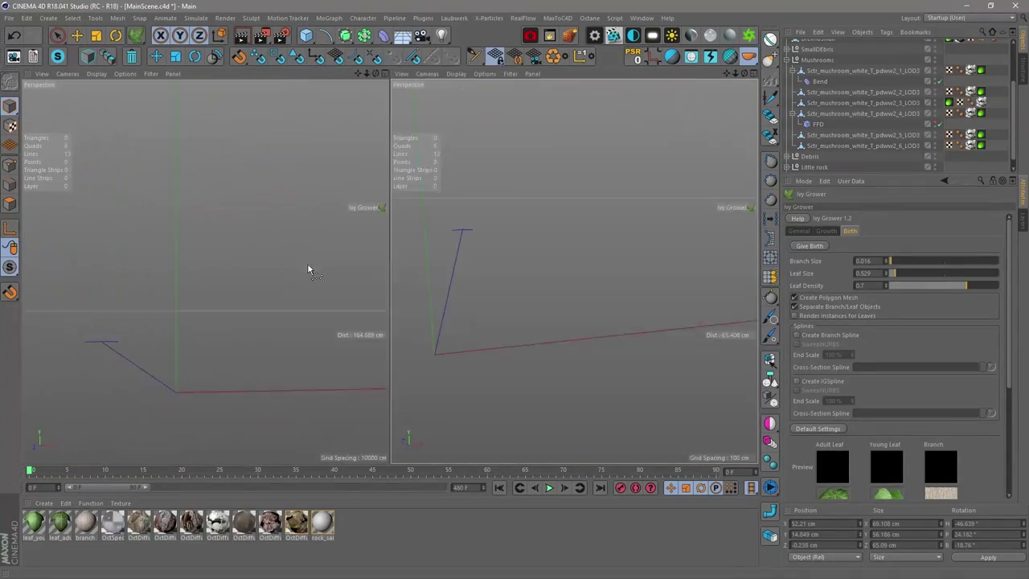
{"action": "middle_click", "coordinate": [307, 263]}
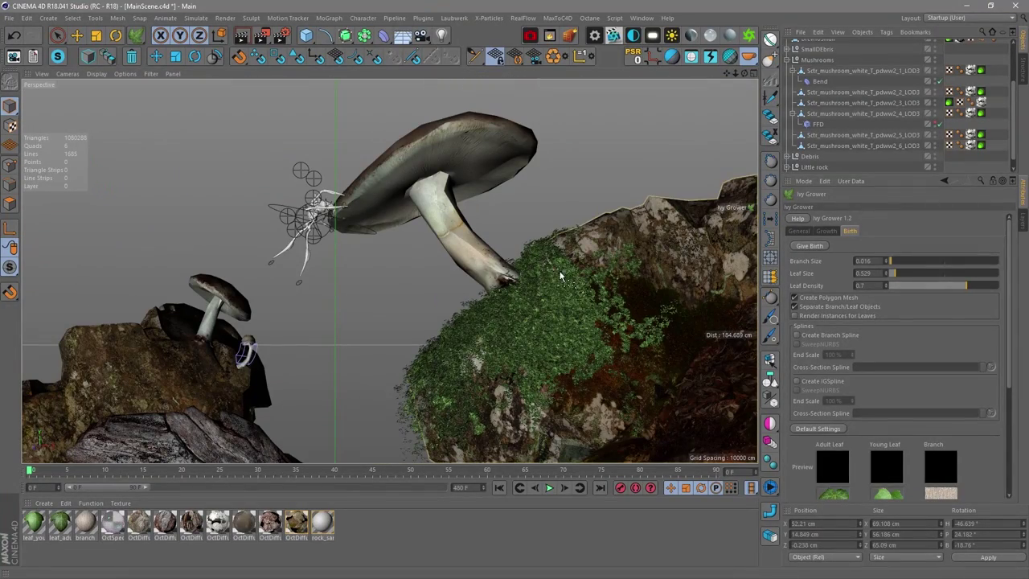
Add a Forester MultiFlora plant and apply the Short Cut Grass preset
{"action": "left_click", "coordinate": [423, 17]}
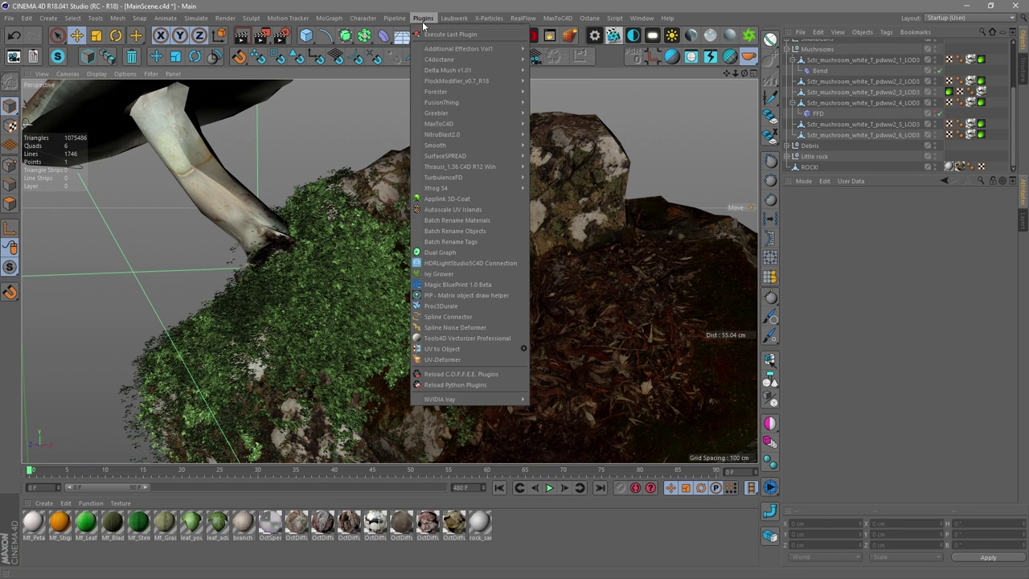
{"action": "mouse_move", "coordinate": [464, 93]}
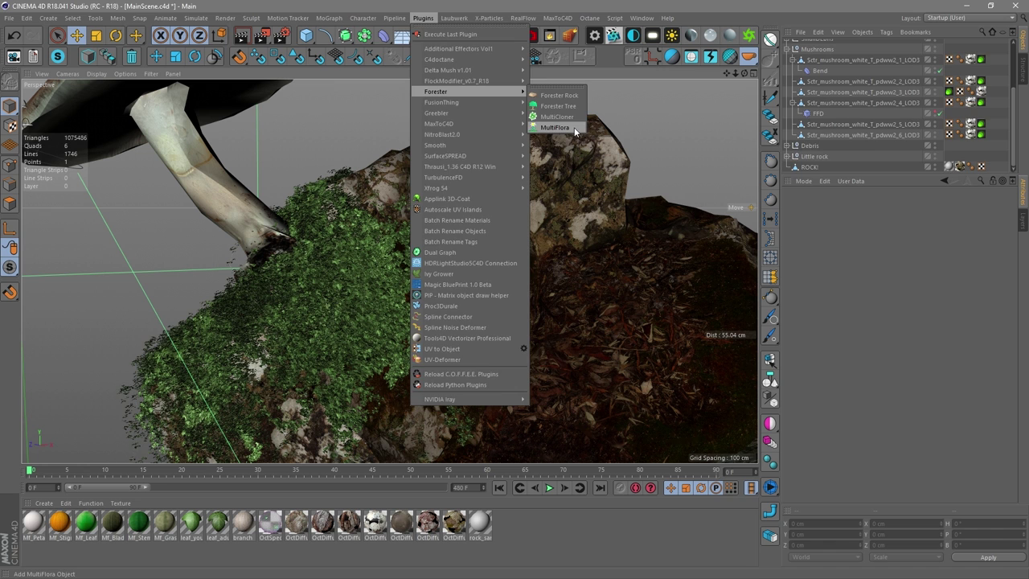
{"action": "left_click", "coordinate": [555, 127]}
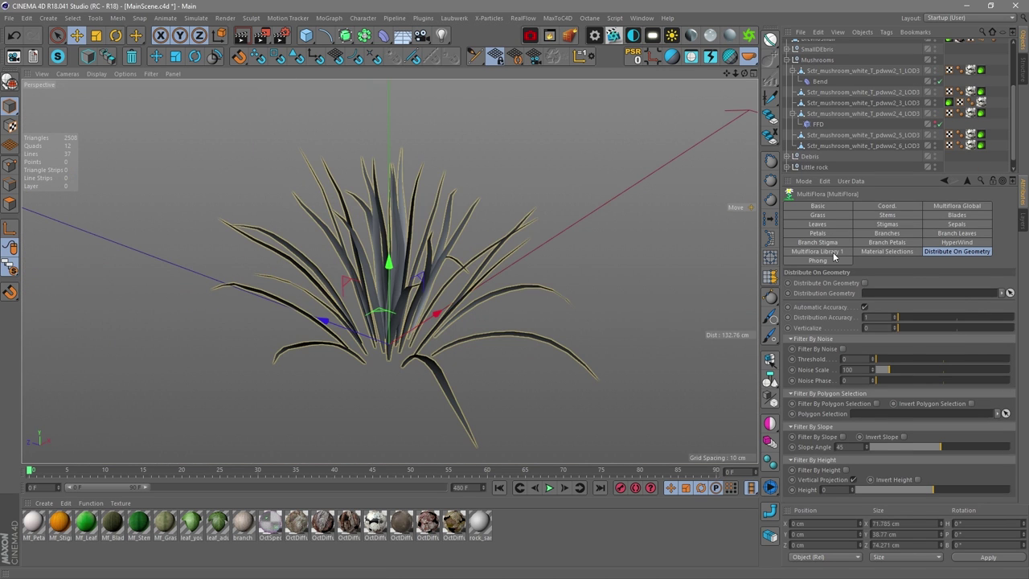
{"action": "left_click", "coordinate": [817, 252]}
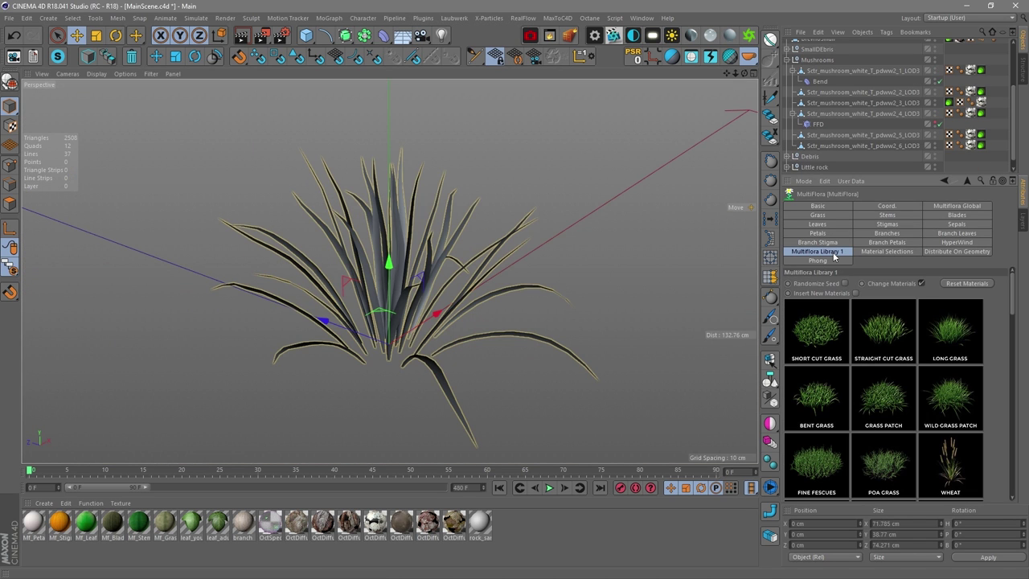
{"action": "left_click", "coordinate": [886, 328]}
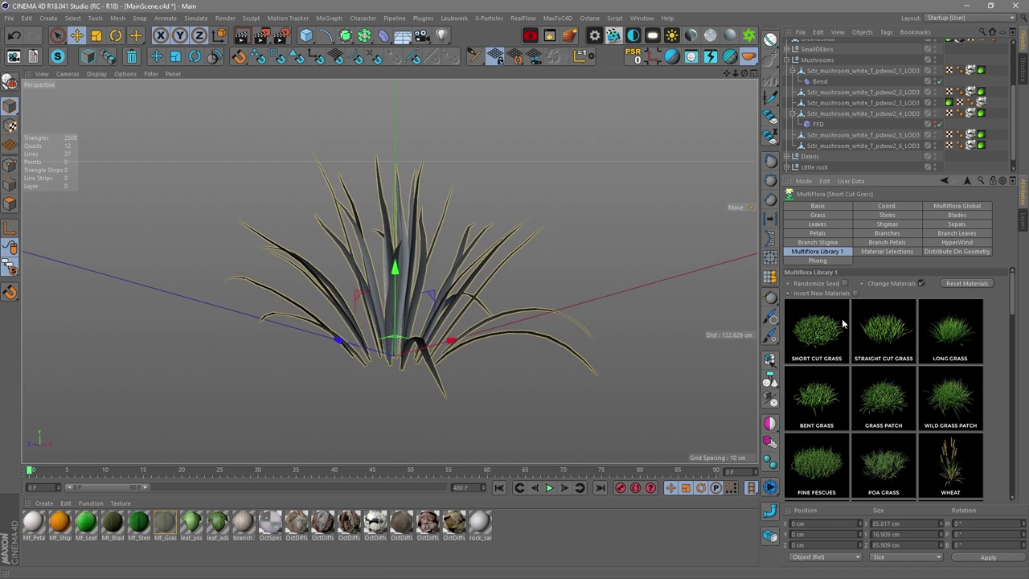
Try the Knotweed, Coquelicot, Fern and Leaning Meadow presets, settling on Blue Stem
{"action": "left_click", "coordinate": [887, 215]}
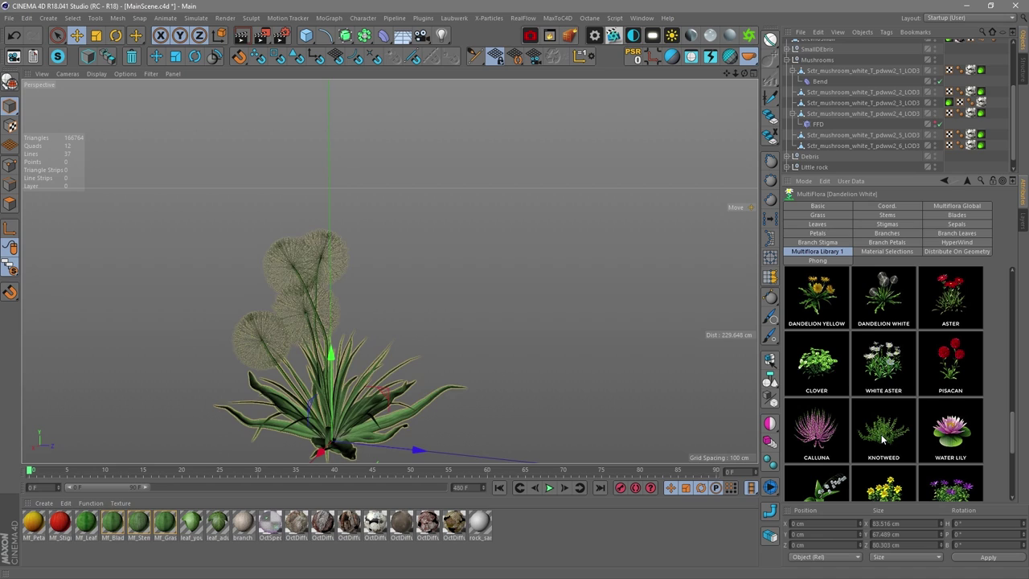
{"action": "left_click", "coordinate": [882, 437]}
{"action": "scroll", "coordinate": [882, 434], "scroll_direction": "down", "scroll_amount": 3}
{"action": "left_click", "coordinate": [881, 410]}
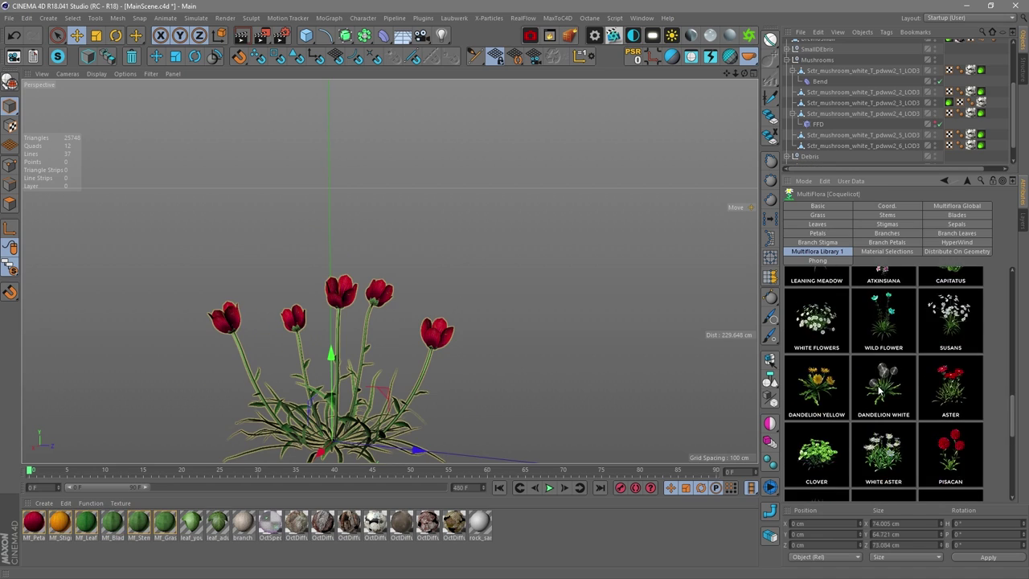
{"action": "scroll", "coordinate": [879, 394], "scroll_direction": "down", "scroll_amount": 3}
{"action": "left_click", "coordinate": [882, 318]}
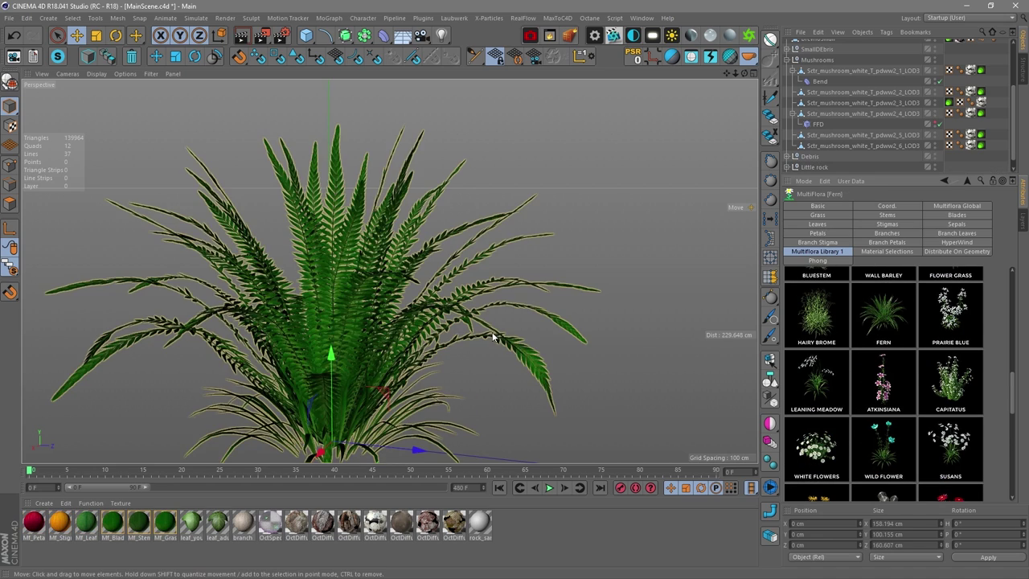
{"action": "left_click_drag", "start_coordinate": [408, 319], "coordinate": [374, 315], "text": "alt"}
{"action": "left_click", "coordinate": [816, 378]}
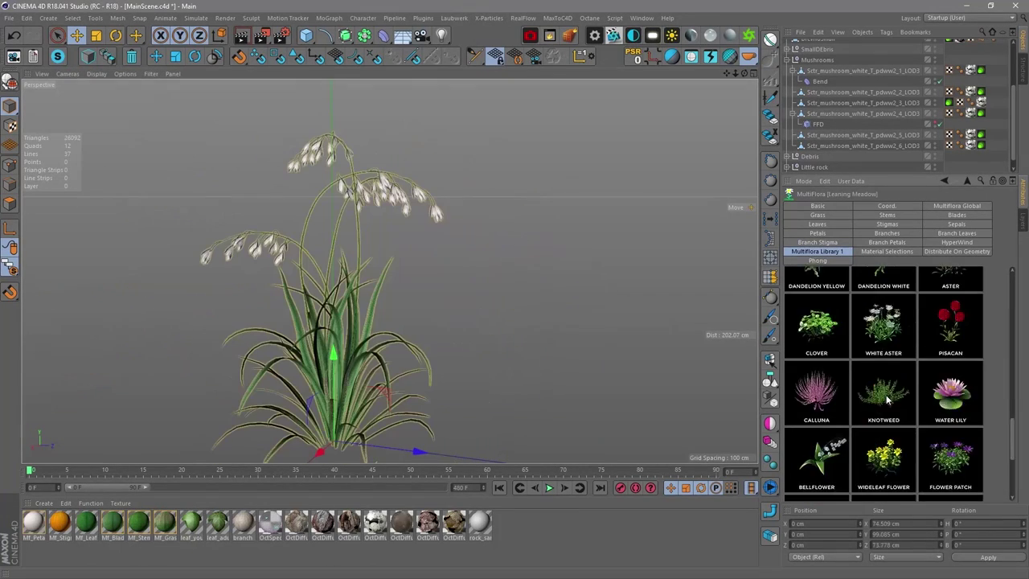
{"action": "scroll", "coordinate": [884, 397], "scroll_direction": "up", "scroll_amount": 3}
{"action": "left_click", "coordinate": [843, 334]}
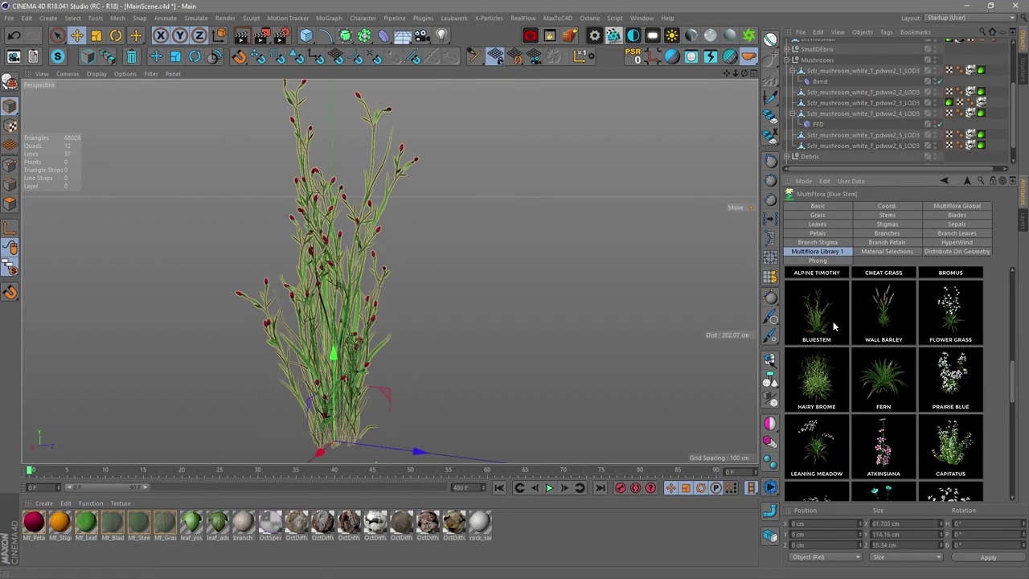
{"action": "left_click_drag", "start_coordinate": [278, 265], "coordinate": [263, 279], "text": "alt"}
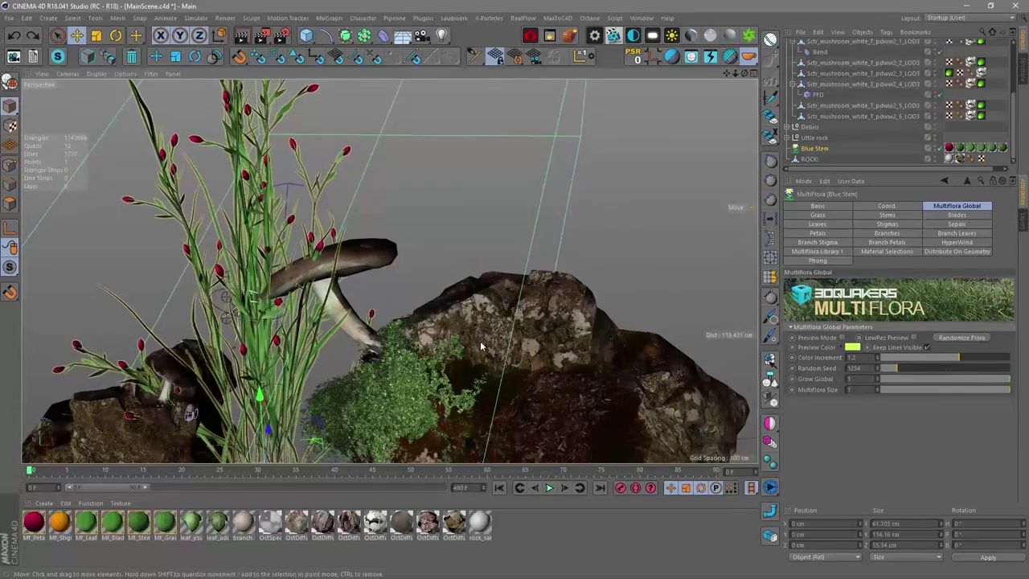
Add a SurfaceSPREAD object with ROCK! as its scatter surface
{"action": "middle_click_drag", "start_coordinate": [480, 340], "coordinate": [426, 247], "text": "alt"}
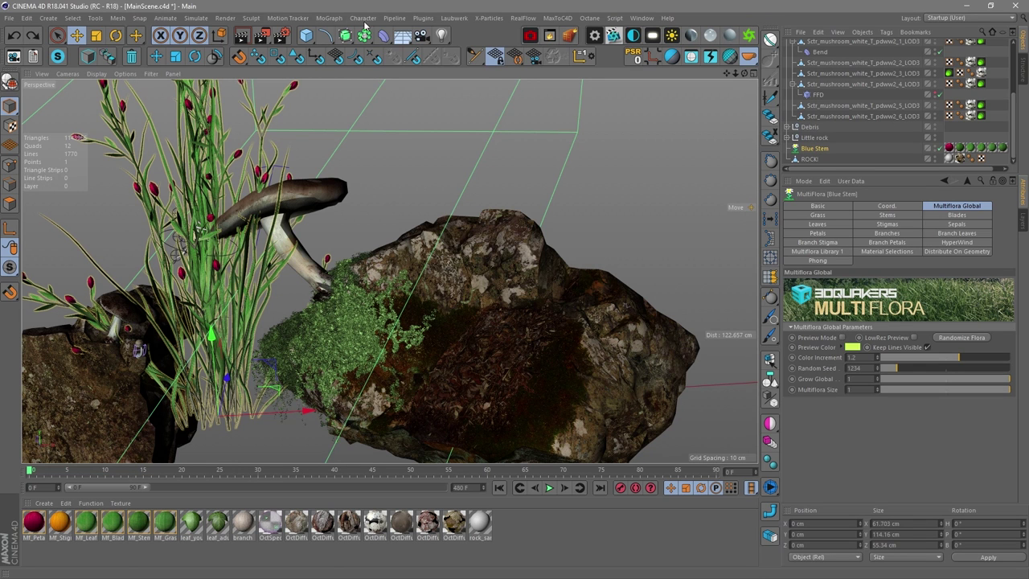
{"action": "left_click", "coordinate": [423, 18]}
{"action": "mouse_move", "coordinate": [482, 156]}
{"action": "left_click", "coordinate": [537, 161]}
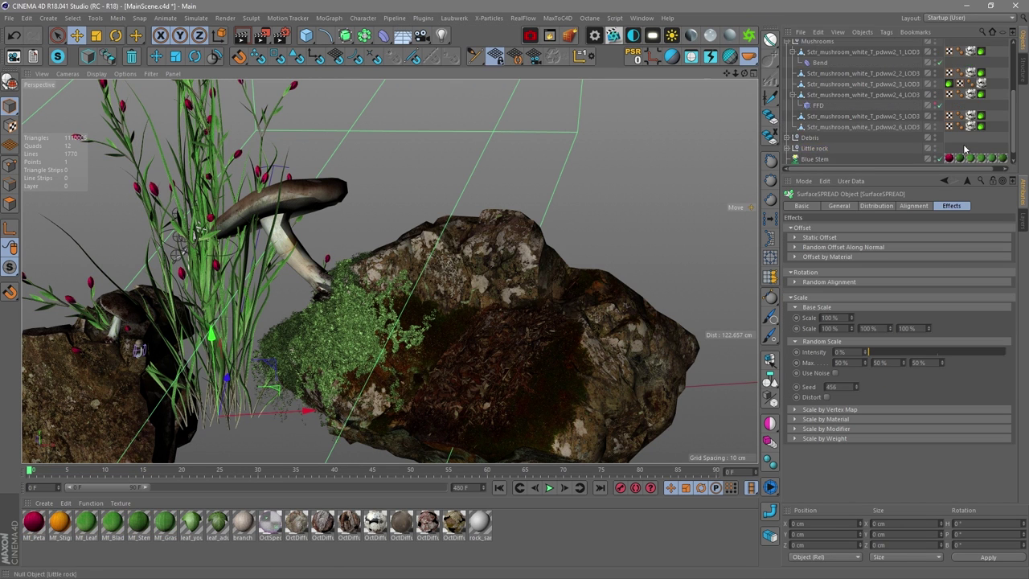
{"action": "scroll", "coordinate": [812, 160], "scroll_direction": "down", "scroll_amount": 1}
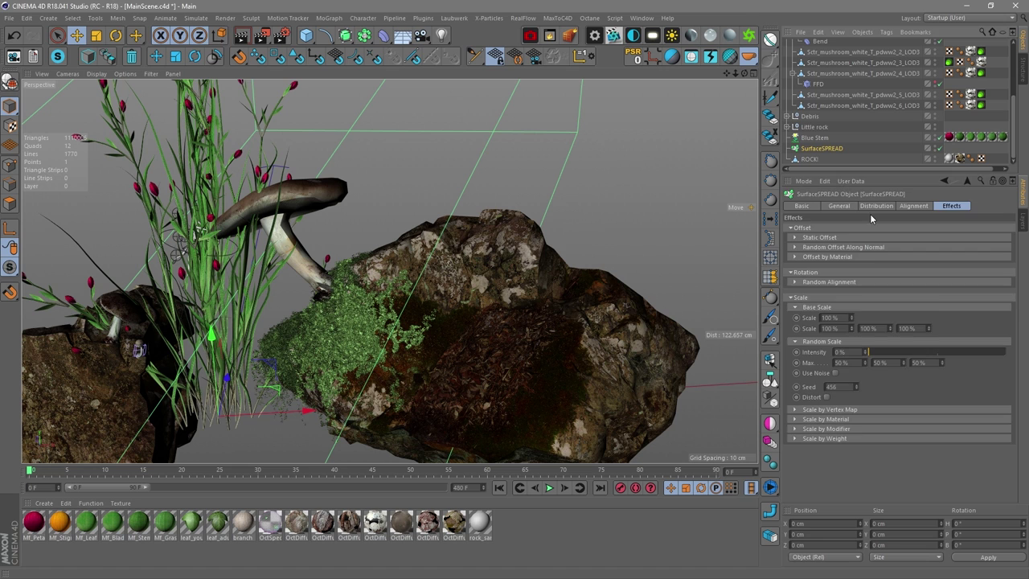
{"action": "left_click", "coordinate": [838, 206]}
{"action": "left_click_drag", "start_coordinate": [810, 158], "coordinate": [836, 229]}
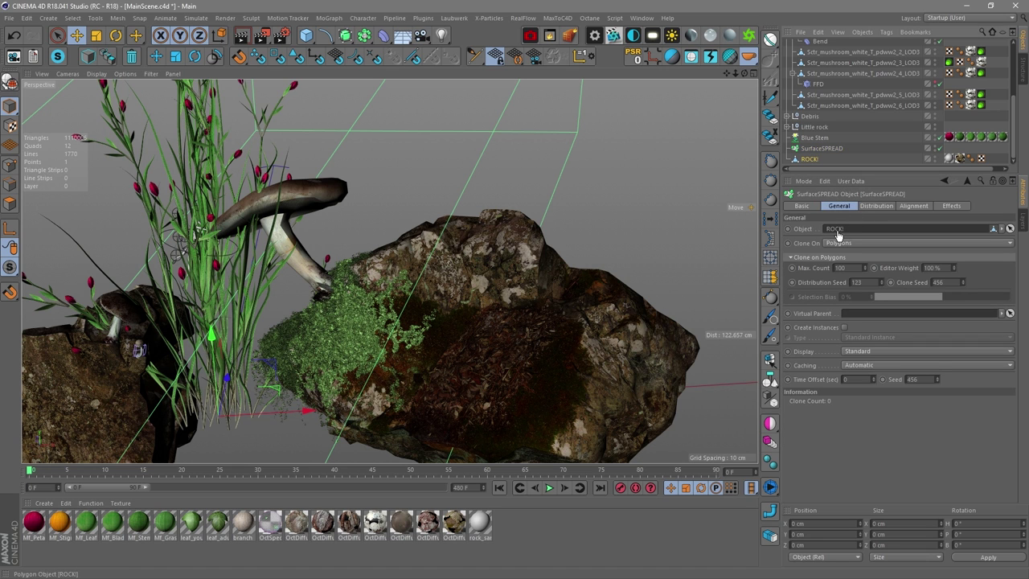
Parent Blue Stem under SurfaceSPREAD and set Max Count to 10
{"action": "left_click_drag", "start_coordinate": [815, 138], "coordinate": [822, 147]}
{"action": "scroll", "coordinate": [255, 271], "scroll_direction": "down", "scroll_amount": 10}
{"action": "scroll", "coordinate": [256, 271], "scroll_direction": "up", "scroll_amount": 10}
{"action": "left_click", "coordinate": [821, 137]}
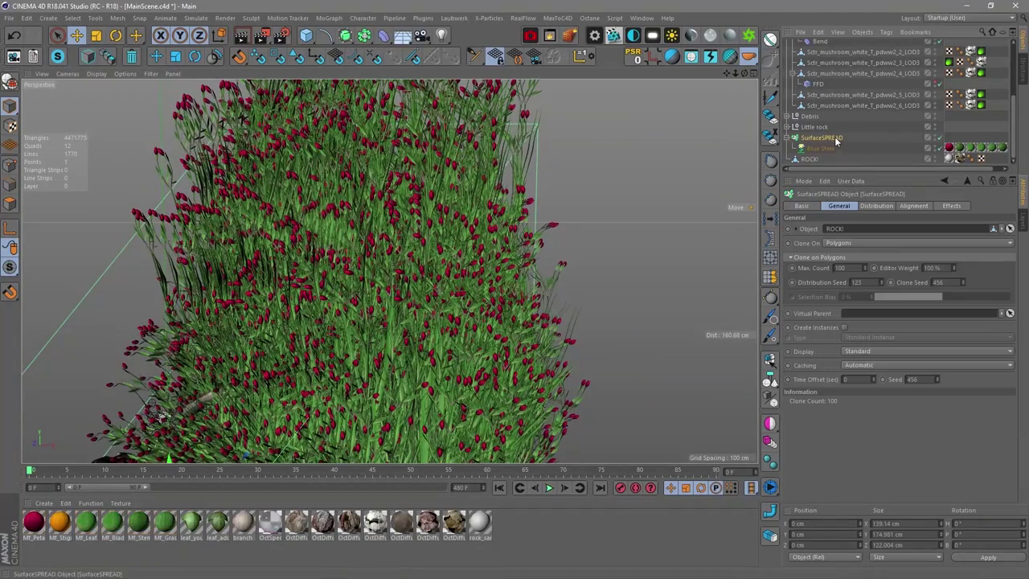
{"action": "double_click", "coordinate": [858, 267]}
{"action": "type", "text": "10"}
{"action": "key", "text": "Return"}
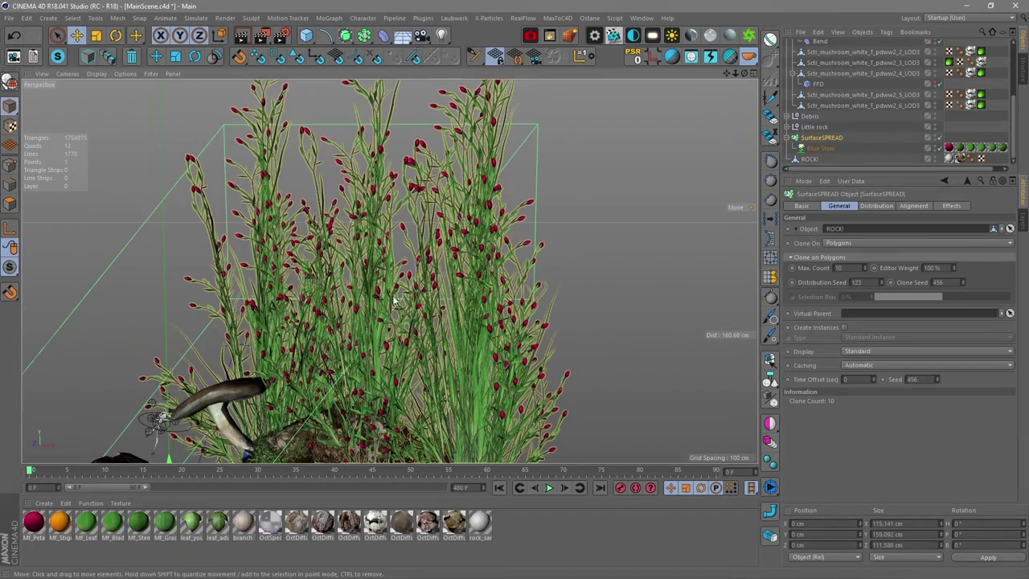
Shrink the Blue Stem Multiflora Size to 0.14 so the clones become small tufts
{"action": "left_click", "coordinate": [820, 148]}
{"action": "mouse_move", "coordinate": [889, 389]}
{"action": "left_mouse_down"}
{"action": "mouse_move", "coordinate": [929, 389]}
{"action": "mouse_move", "coordinate": [903, 391]}
{"action": "left_mouse_up"}
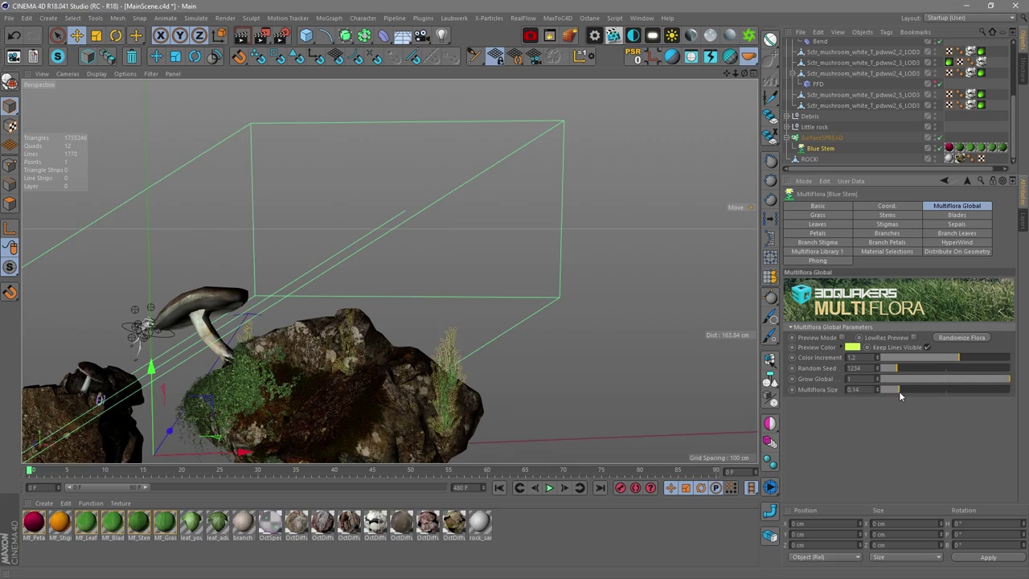
{"action": "scroll", "coordinate": [244, 257], "scroll_direction": "up", "scroll_amount": 8}
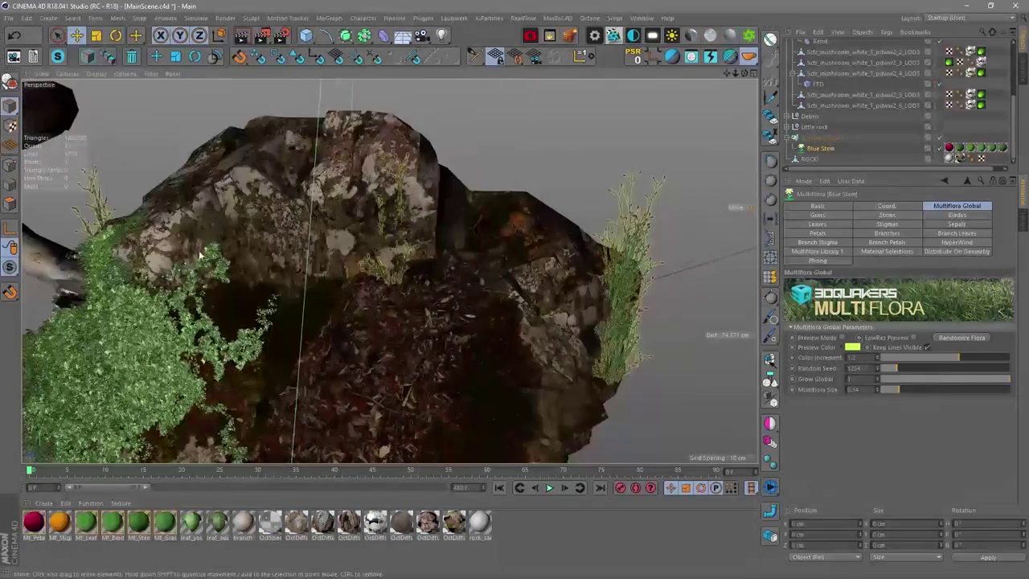
{"action": "left_click_drag", "start_coordinate": [244, 257], "coordinate": [627, 253], "text": "alt"}
{"action": "left_click", "coordinate": [679, 253]}
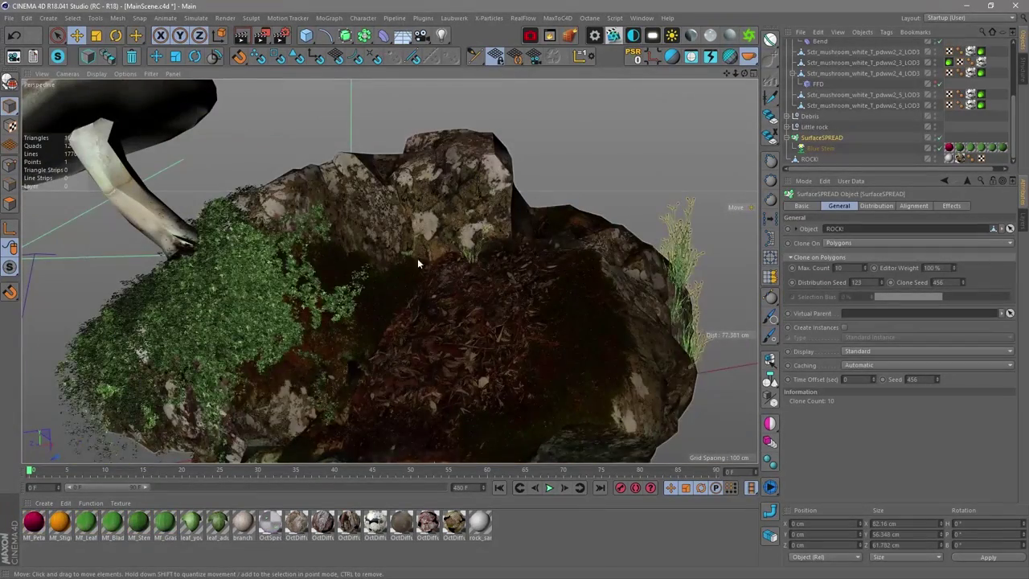
{"action": "left_click_drag", "start_coordinate": [366, 267], "coordinate": [329, 177], "text": "alt"}
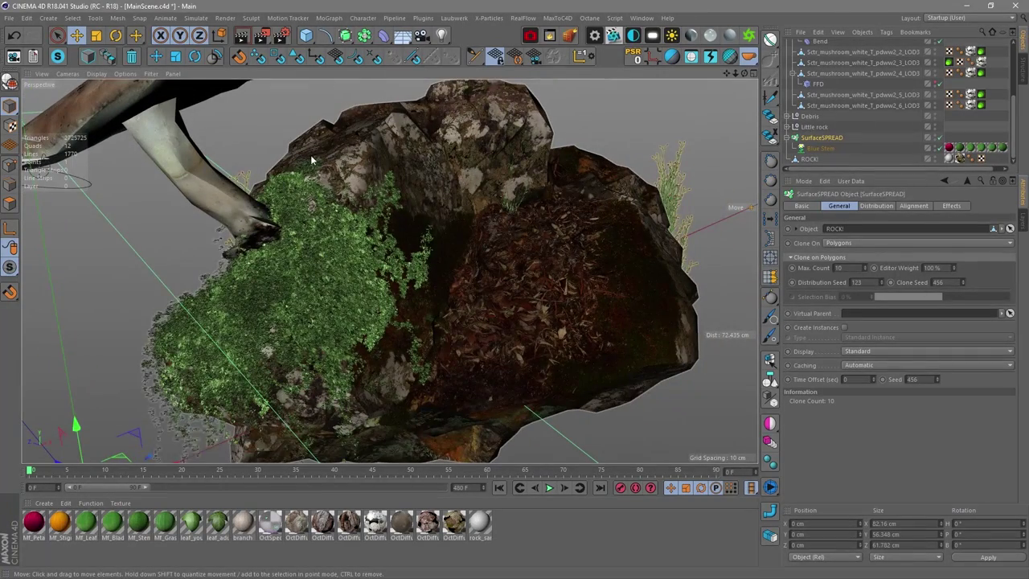
Select the rock polygons meant for grass and store them as a selection tag
{"action": "left_click", "coordinate": [315, 337]}
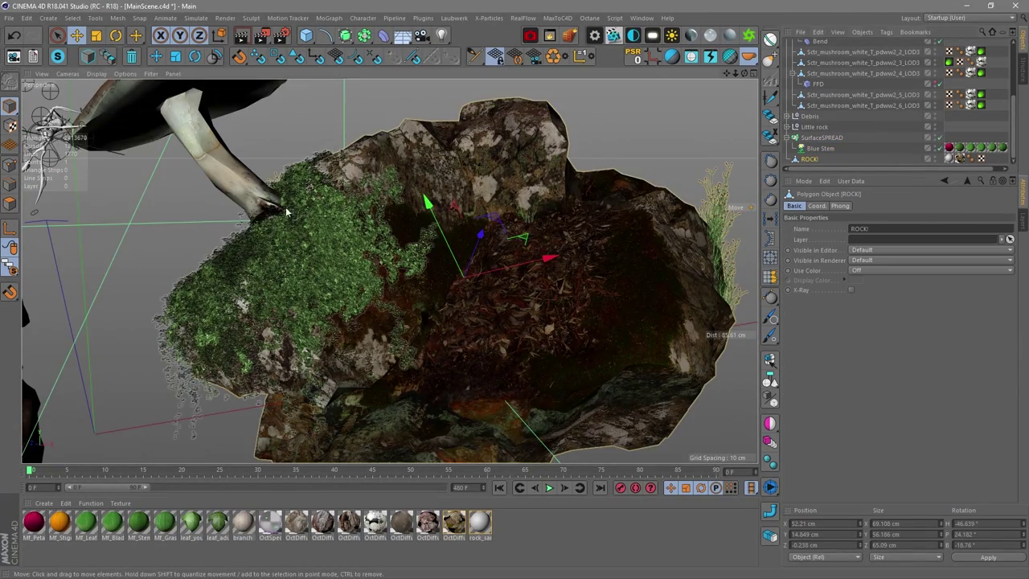
{"action": "key", "text": "o"}
{"action": "left_click_drag", "start_coordinate": [289, 247], "coordinate": [351, 265], "text": "alt"}
{"action": "scroll", "coordinate": [351, 264], "scroll_direction": "up", "scroll_amount": 2}
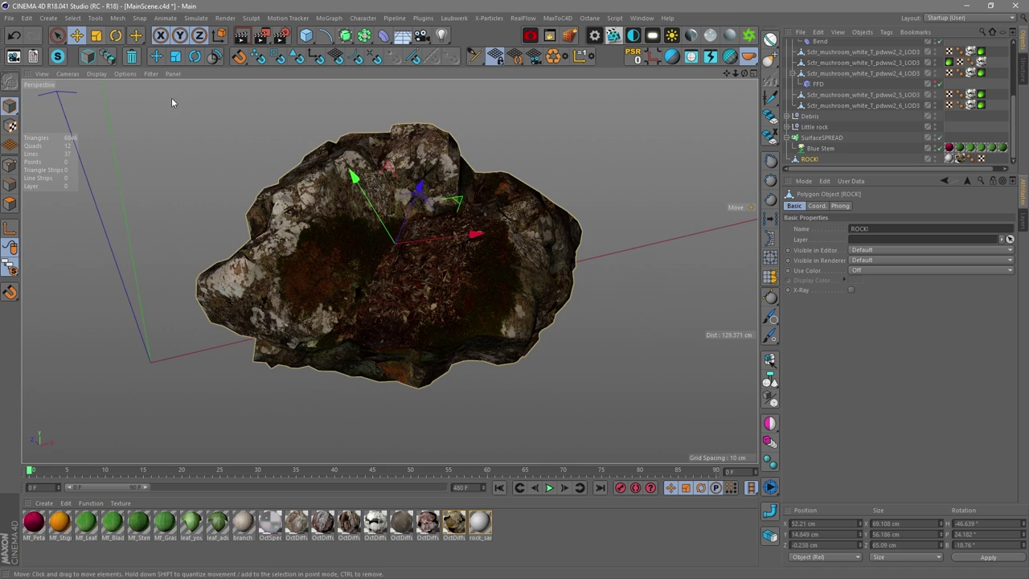
{"action": "left_click", "coordinate": [9, 204]}
{"action": "left_click_drag", "start_coordinate": [450, 161], "coordinate": [519, 97], "text": "alt"}
{"action": "scroll", "coordinate": [518, 97], "scroll_direction": "up", "scroll_amount": 2}
{"action": "left_click", "coordinate": [72, 18]}
{"action": "left_click", "coordinate": [135, 217]}
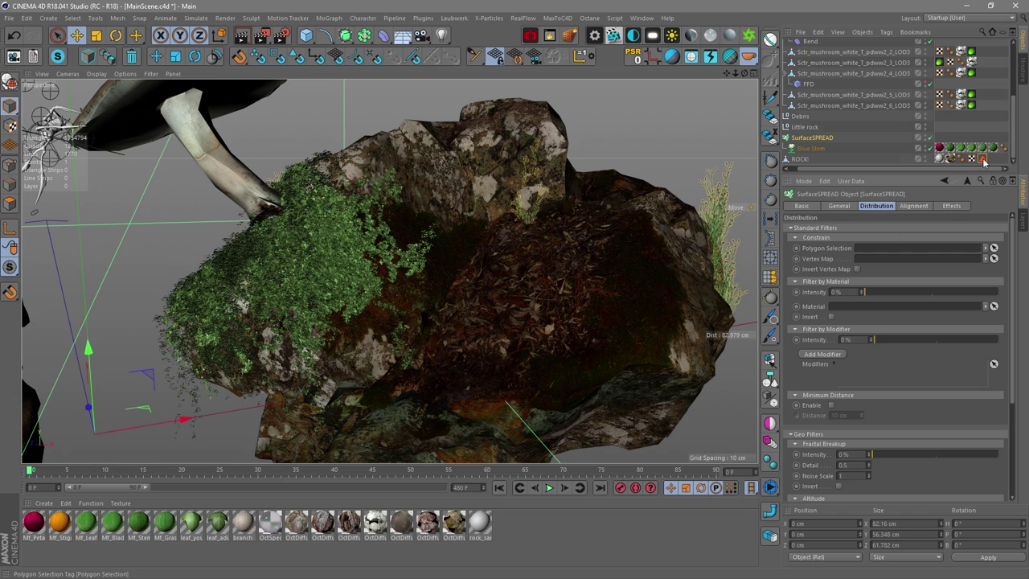
Limit SurfaceSPREAD to the polygon selection tag with Clone On set to Polygons (Centered)
{"action": "left_click_drag", "start_coordinate": [982, 160], "coordinate": [876, 251]}
{"action": "left_click_drag", "start_coordinate": [530, 181], "coordinate": [490, 189], "text": "alt"}
{"action": "left_click", "coordinate": [838, 205]}
{"action": "left_click", "coordinate": [844, 243]}
{"action": "left_click", "coordinate": [853, 265]}
Enable Minimum Distance of 10 cm between grass clones
{"action": "left_click_drag", "start_coordinate": [565, 270], "coordinate": [314, 265], "text": "alt"}
{"action": "left_click", "coordinate": [877, 207]}
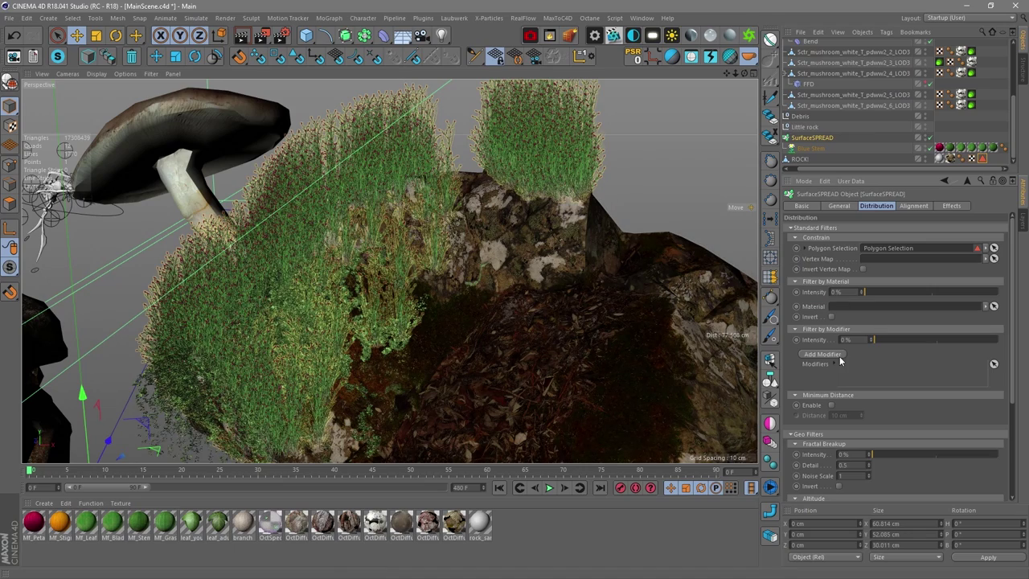
{"action": "left_click", "coordinate": [831, 405]}
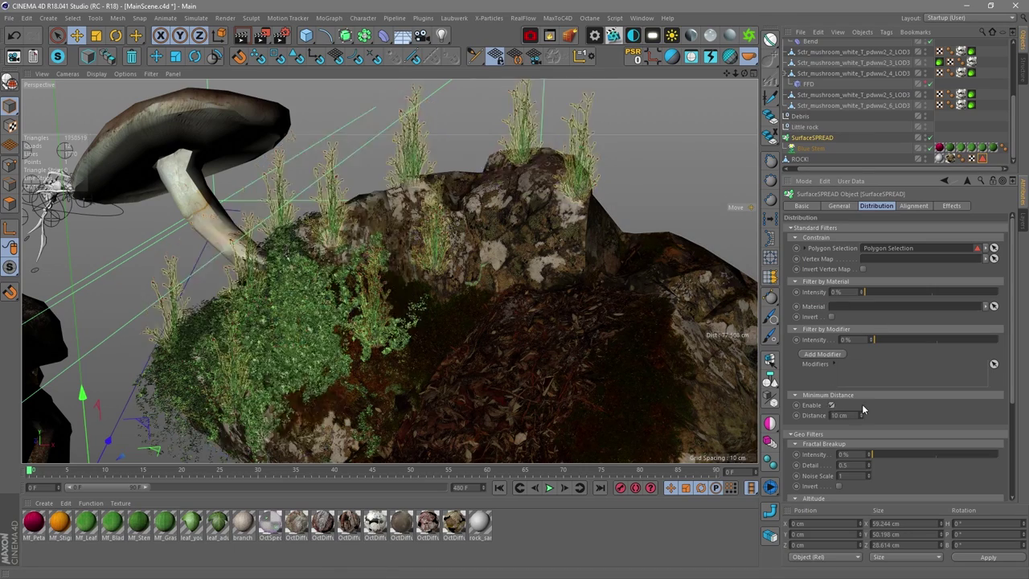
{"action": "mouse_move", "coordinate": [522, 321]}
{"action": "left_mouse_down", "text": "alt"}
{"action": "mouse_move", "coordinate": [468, 310]}
{"action": "mouse_move", "coordinate": [381, 200]}
{"action": "mouse_move", "coordinate": [375, 256]}
{"action": "mouse_move", "coordinate": [434, 221]}
{"action": "mouse_move", "coordinate": [393, 249]}
{"action": "mouse_move", "coordinate": [336, 263]}
{"action": "mouse_move", "coordinate": [347, 218]}
{"action": "mouse_move", "coordinate": [361, 210]}
{"action": "left_mouse_up", "text": "alt"}
Scale the SurfaceSPREAD Blue Stem tufts to 50% base scale with 50% random variation
{"action": "left_click", "coordinate": [951, 206]}
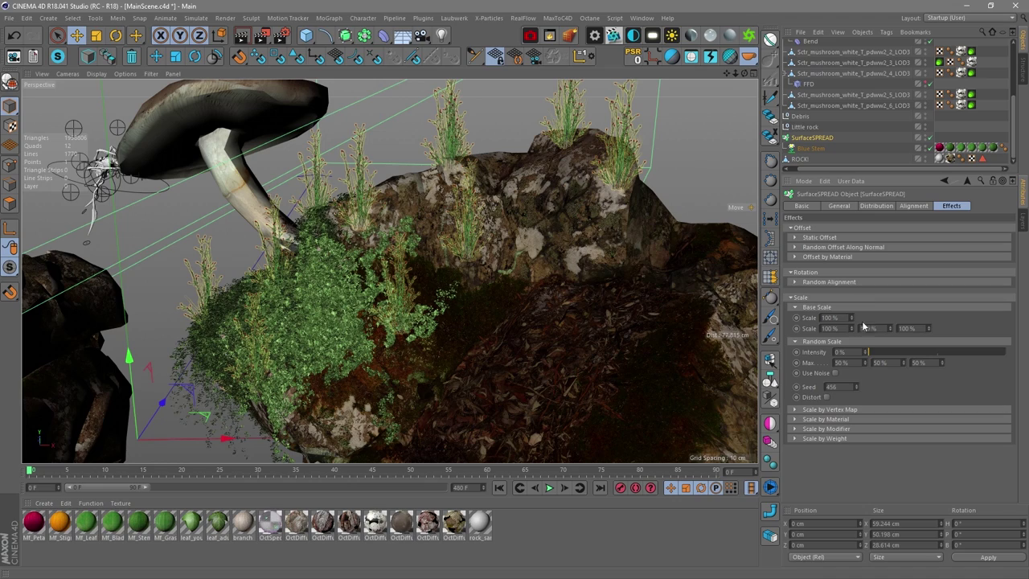
{"action": "left_click_drag", "start_coordinate": [871, 352], "coordinate": [1022, 360]}
{"action": "left_click_drag", "start_coordinate": [530, 321], "coordinate": [498, 282], "text": "alt"}
{"action": "type", "text": "50"}
{"action": "key", "text": "Return"}
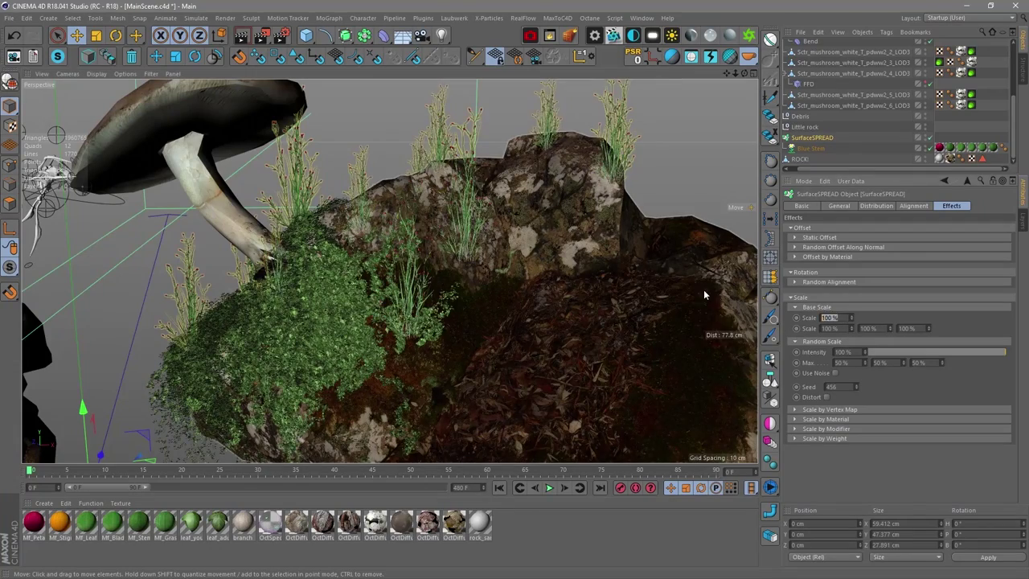
{"action": "left_click_drag", "start_coordinate": [332, 323], "coordinate": [392, 256], "text": "alt"}
{"action": "scroll", "coordinate": [340, 258], "scroll_direction": "up", "scroll_amount": 3}
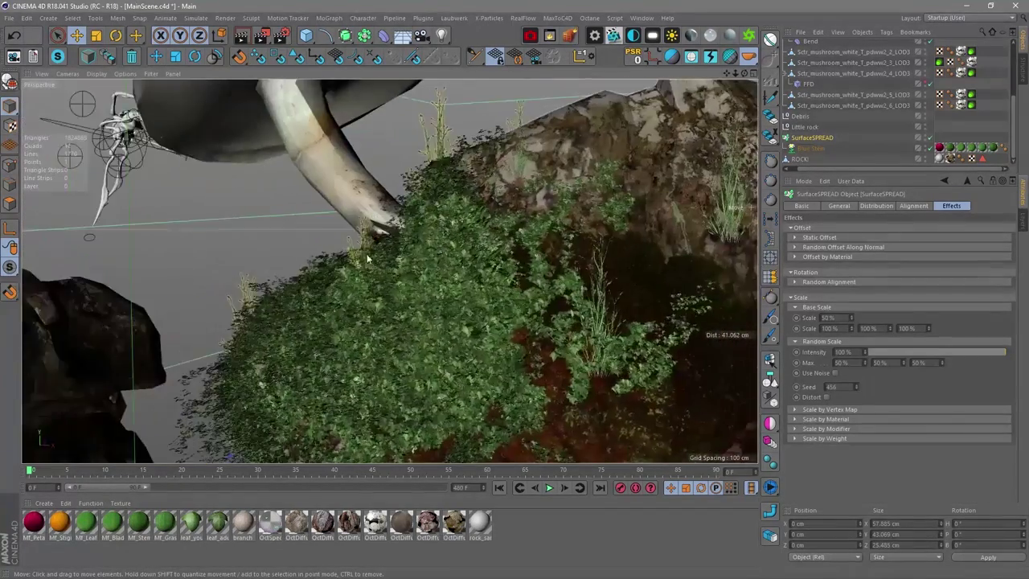
Enable the spreader's Maximum slope filter so grass stays below 78° slopes
{"action": "scroll", "coordinate": [387, 253], "scroll_direction": "up", "scroll_amount": 3}
{"action": "scroll", "coordinate": [387, 253], "scroll_direction": "up", "scroll_amount": 3}
{"action": "left_click", "coordinate": [981, 158]}
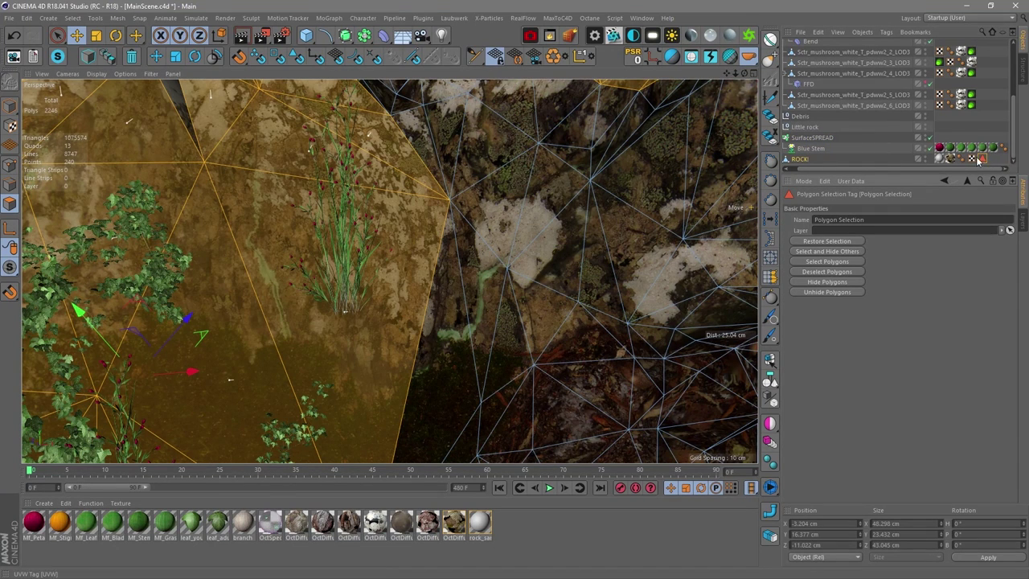
{"action": "left_click", "coordinate": [880, 160]}
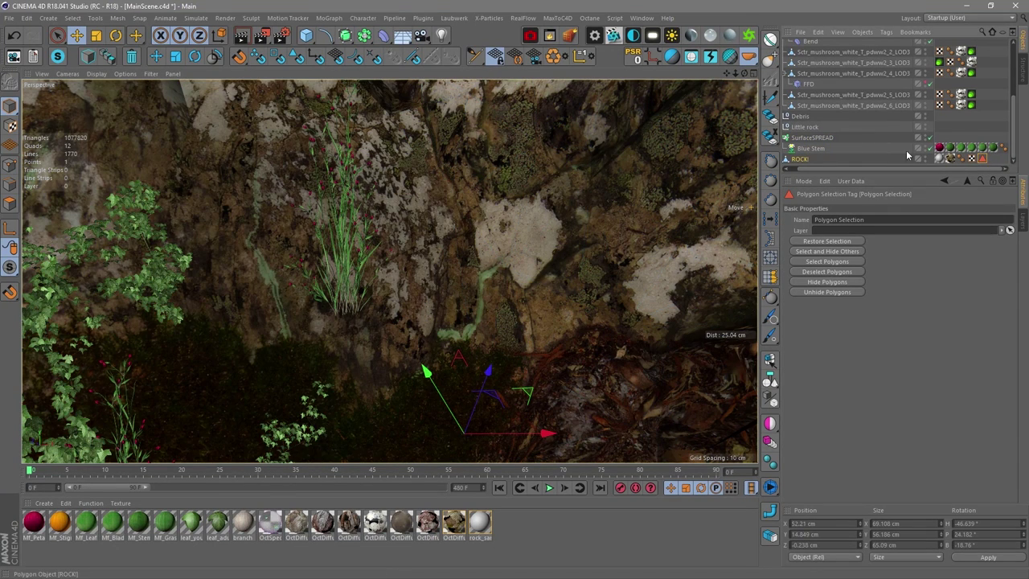
{"action": "left_click", "coordinate": [812, 138]}
{"action": "scroll", "coordinate": [829, 384], "scroll_direction": "down", "scroll_amount": 3}
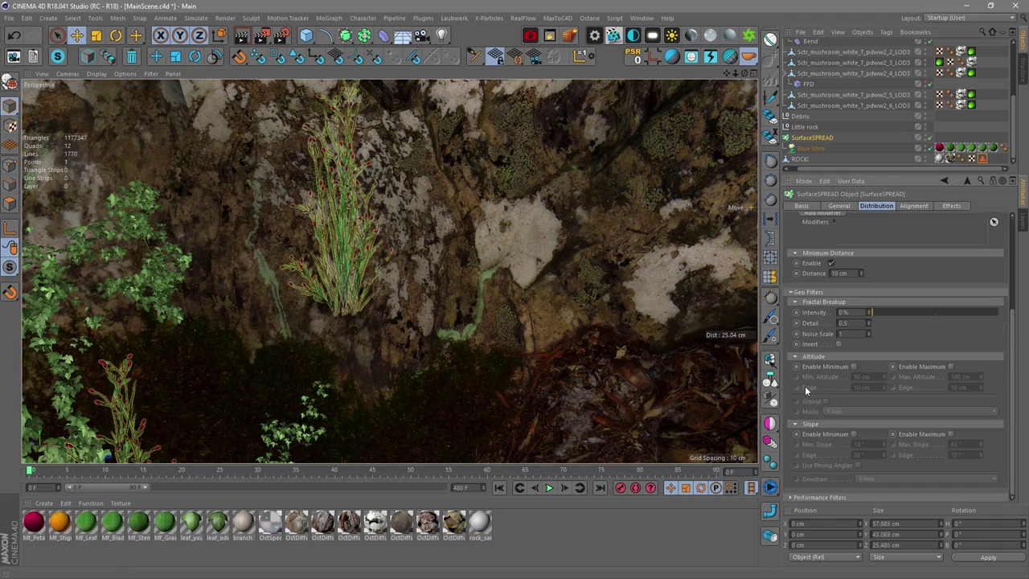
{"action": "scroll", "coordinate": [445, 290], "scroll_direction": "down", "scroll_amount": 5}
{"action": "scroll", "coordinate": [469, 278], "scroll_direction": "up", "scroll_amount": 5}
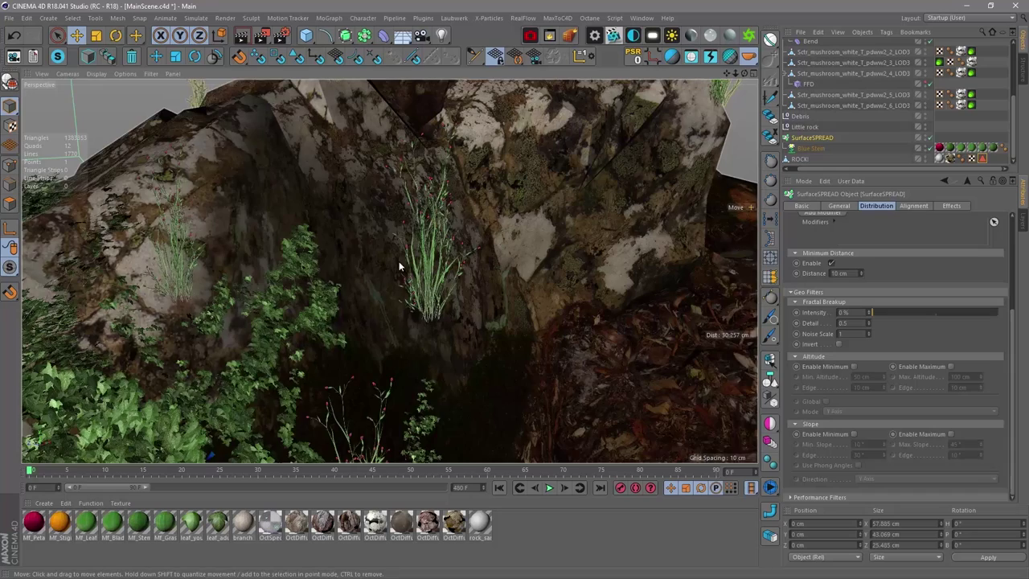
{"action": "scroll", "coordinate": [407, 281], "scroll_direction": "down", "scroll_amount": 2}
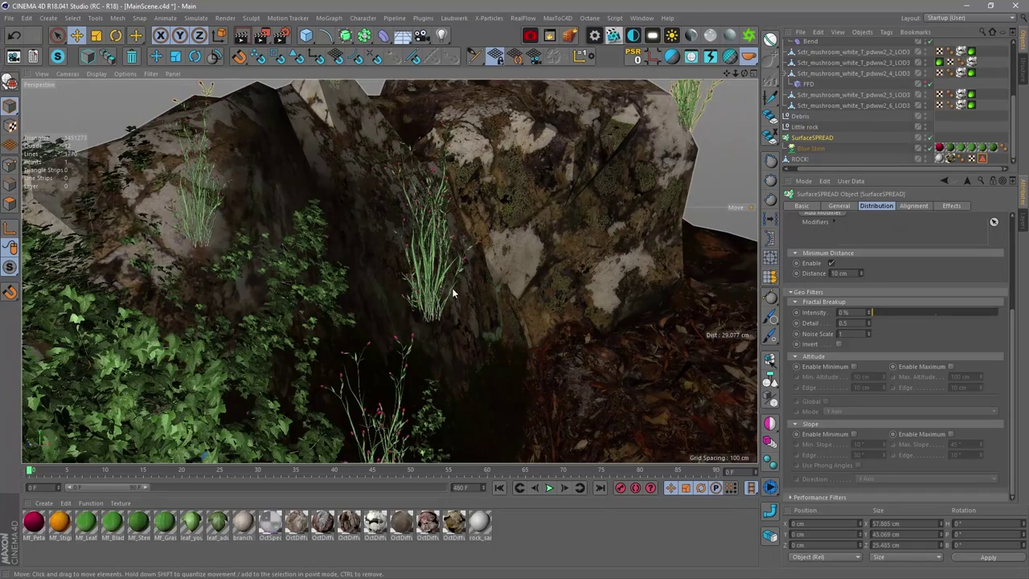
{"action": "left_click", "coordinate": [950, 434]}
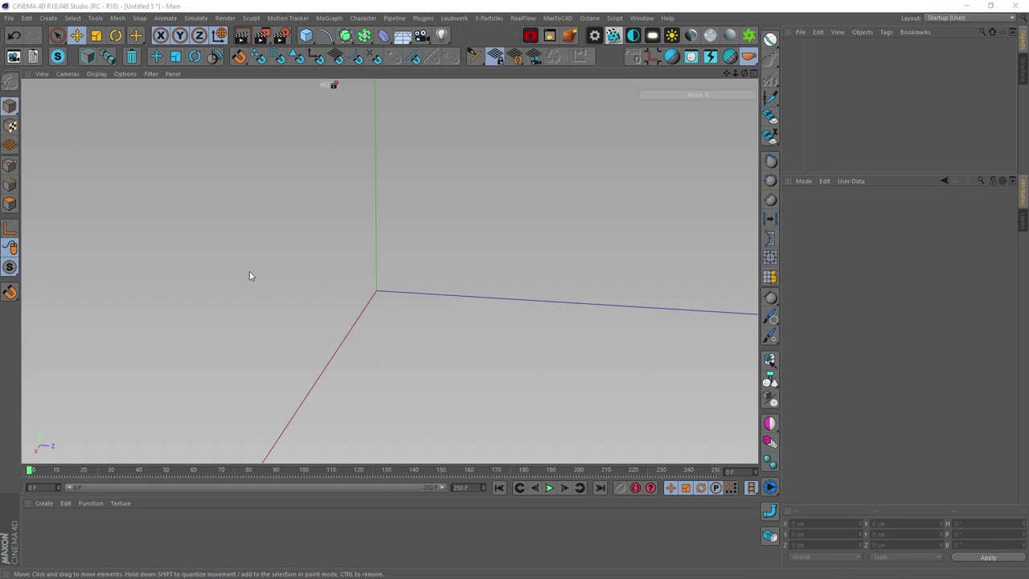
Create a MultiFlora Wheat plant in the new scene
{"action": "left_click", "coordinate": [394, 17]}
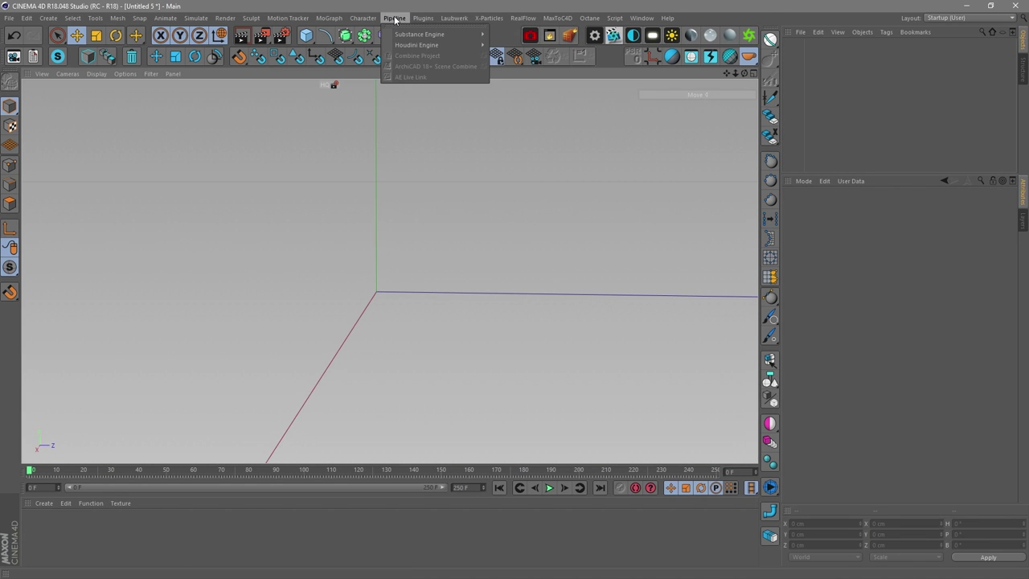
{"action": "mouse_move", "coordinate": [474, 96]}
{"action": "left_click", "coordinate": [554, 117]}
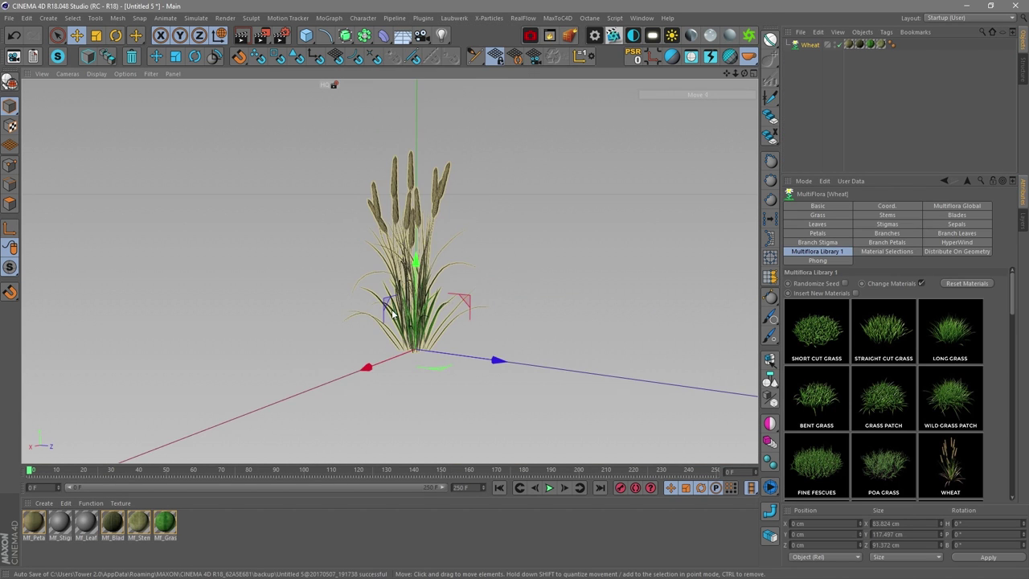
{"action": "left_click_drag", "start_coordinate": [391, 312], "coordinate": [382, 257], "text": "alt"}
{"action": "scroll", "coordinate": [892, 366], "scroll_direction": "down", "scroll_amount": 10}
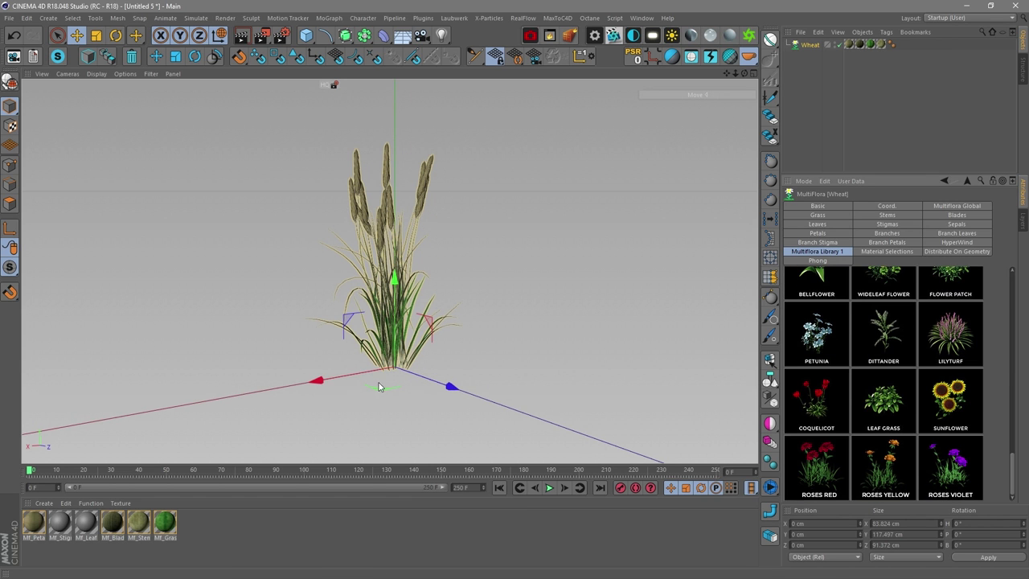
Add more MultiFlora plants, trying the Aster preset and ending on Roses Red
{"action": "left_click", "coordinate": [422, 18]}
{"action": "mouse_move", "coordinate": [487, 72]}
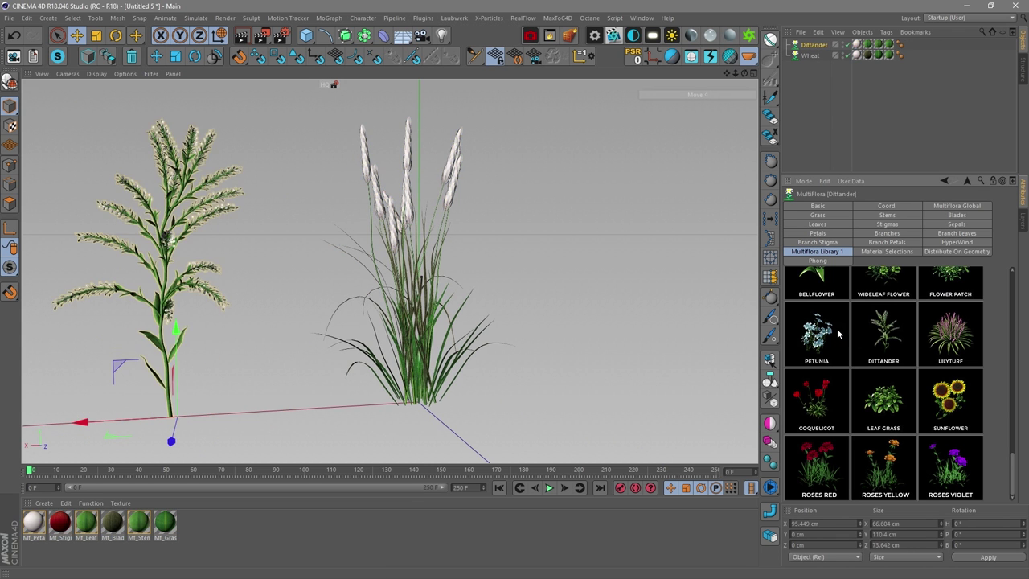
{"action": "left_click", "coordinate": [836, 328]}
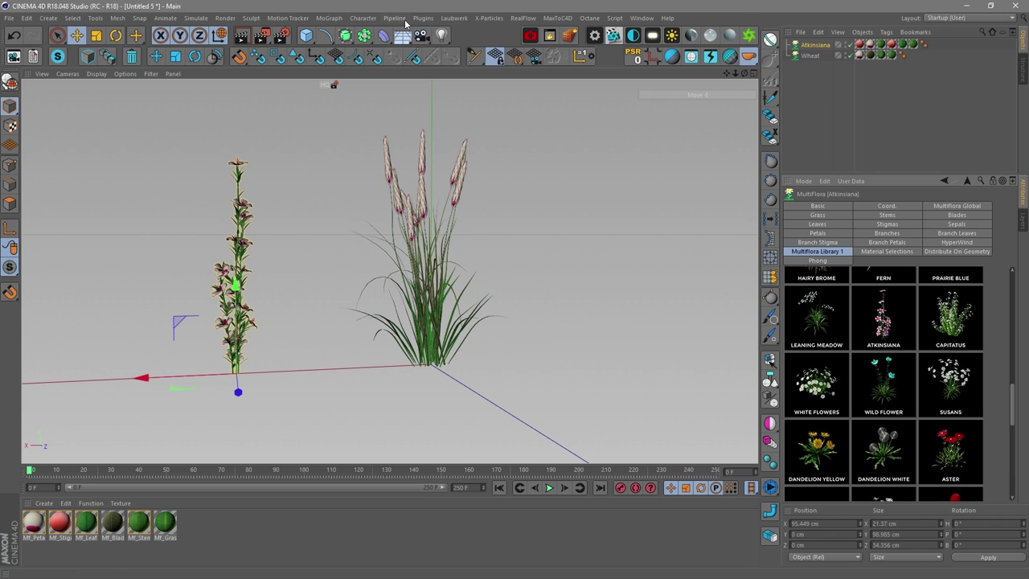
{"action": "left_click", "coordinate": [421, 18]}
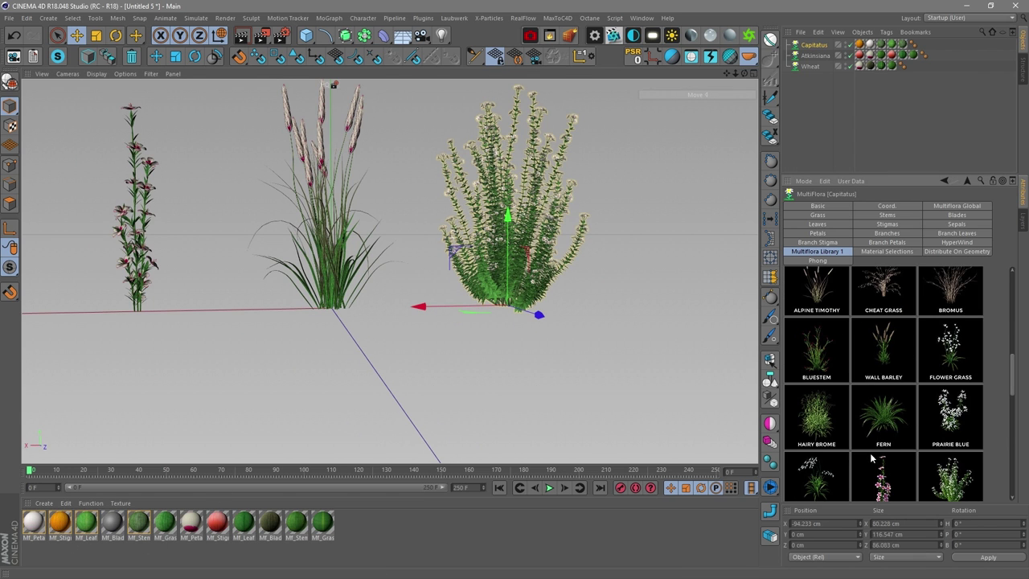
{"action": "scroll", "coordinate": [875, 458], "scroll_direction": "down", "scroll_amount": 3}
{"action": "left_click", "coordinate": [817, 356]}
{"action": "scroll", "coordinate": [844, 386], "scroll_direction": "down", "scroll_amount": 2}
{"action": "left_click", "coordinate": [819, 466]}
Switch a plant to Leaf Grass and place Knotweed under a new SurfaceSPREAD.1
{"action": "left_click", "coordinate": [884, 402]}
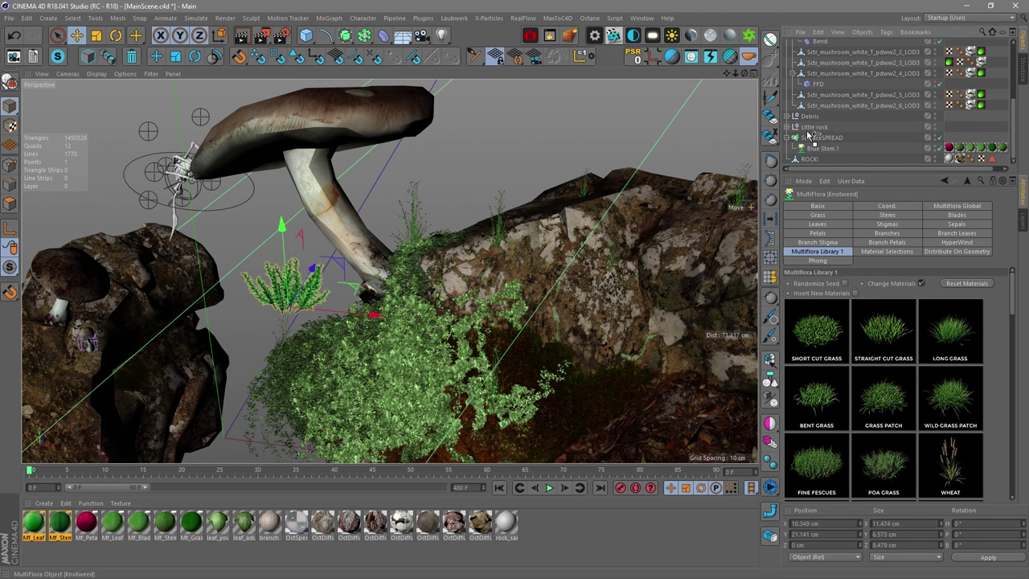
{"action": "left_click", "coordinate": [814, 138]}
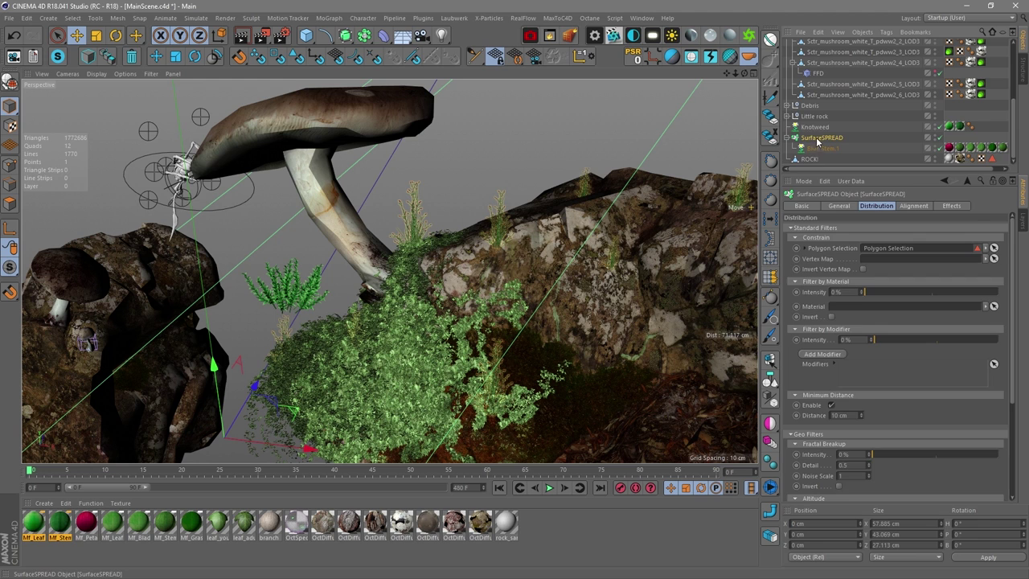
{"action": "left_click", "coordinate": [815, 127]}
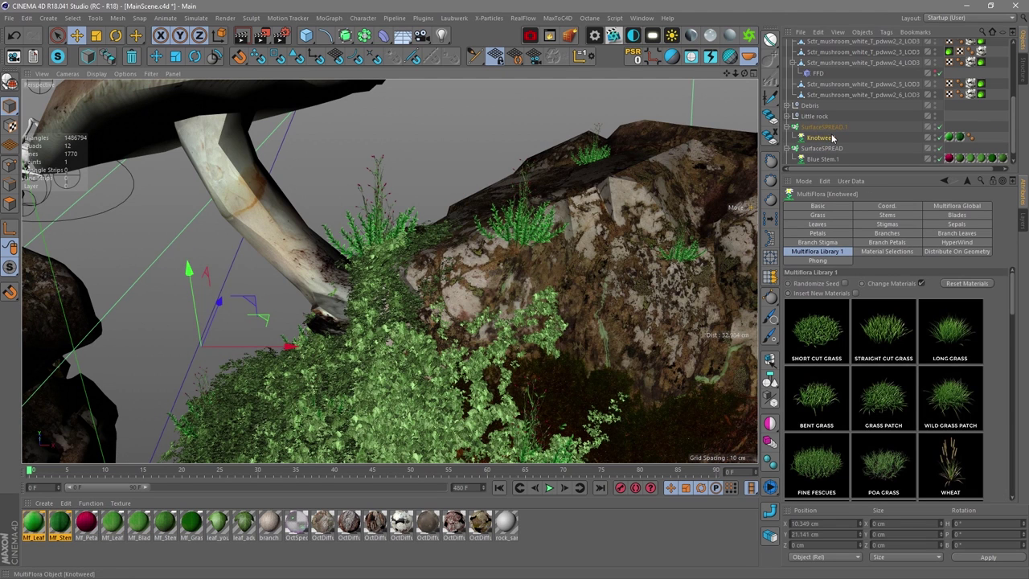
{"action": "left_click", "coordinate": [824, 127]}
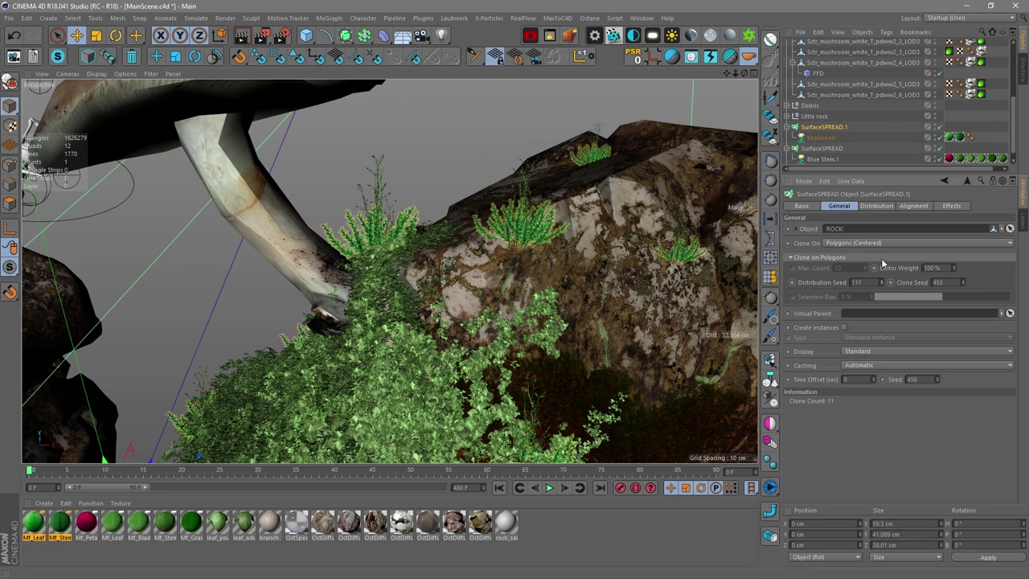
Set the Knotweed spreader's minimum distance to 3 cm and raise Fractal Breakup Intensity
{"action": "left_click", "coordinate": [876, 205]}
{"action": "left_click", "coordinate": [861, 414]}
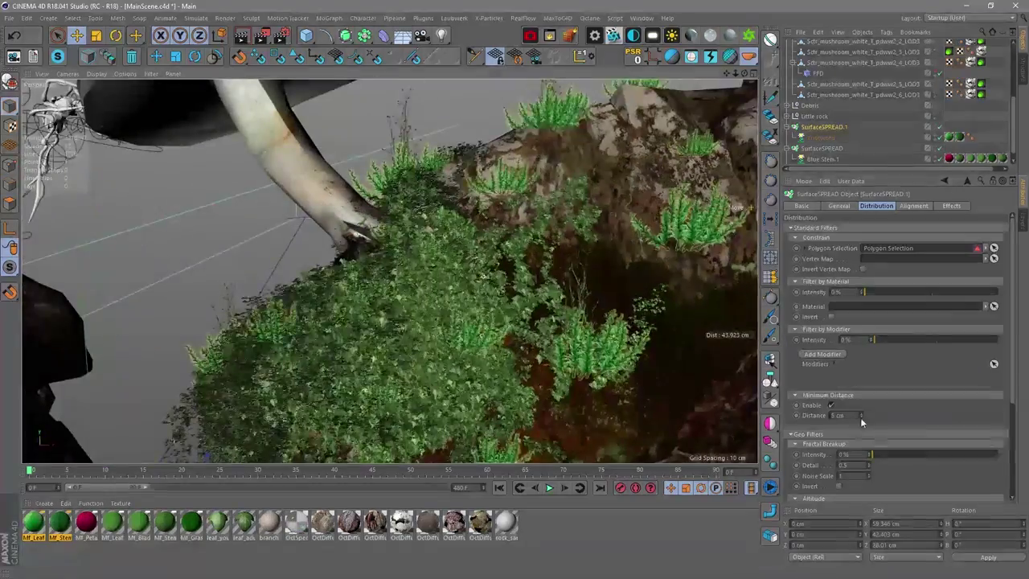
{"action": "left_click", "coordinate": [862, 416]}
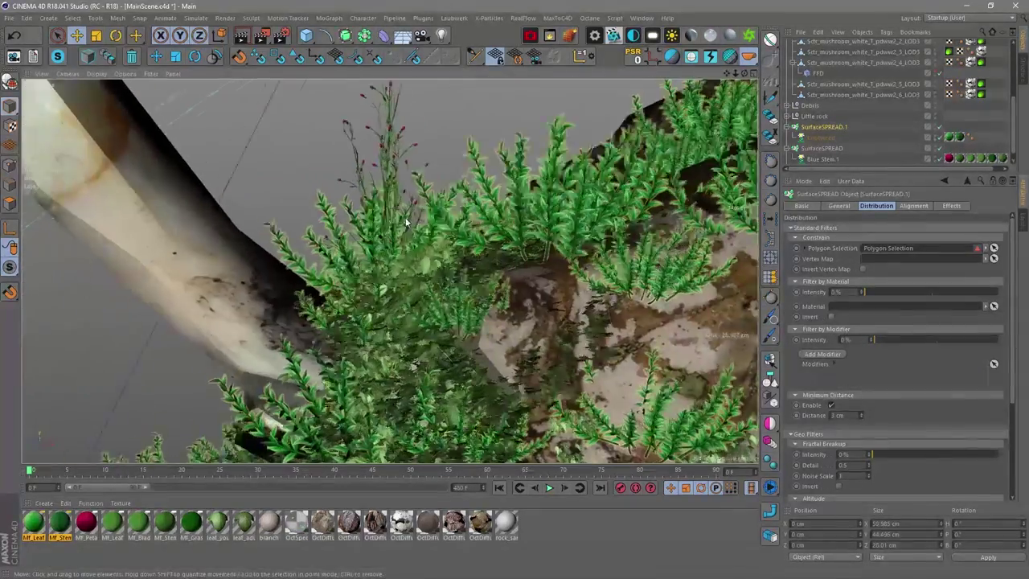
{"action": "scroll", "coordinate": [434, 257], "scroll_direction": "down", "scroll_amount": 3}
{"action": "left_click_drag", "start_coordinate": [434, 257], "coordinate": [611, 212], "text": "alt"}
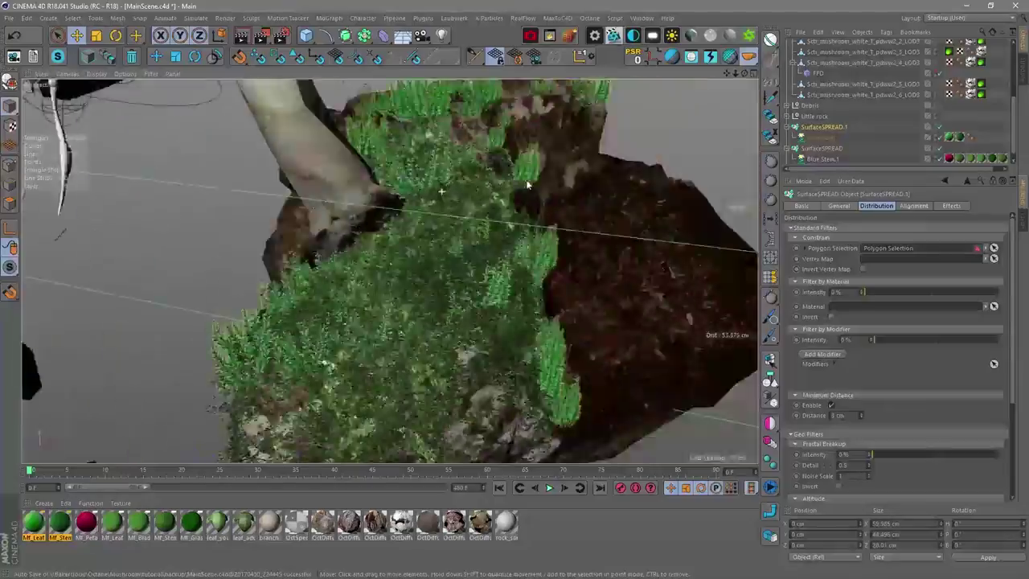
{"action": "scroll", "coordinate": [824, 416], "scroll_direction": "down", "scroll_amount": 3}
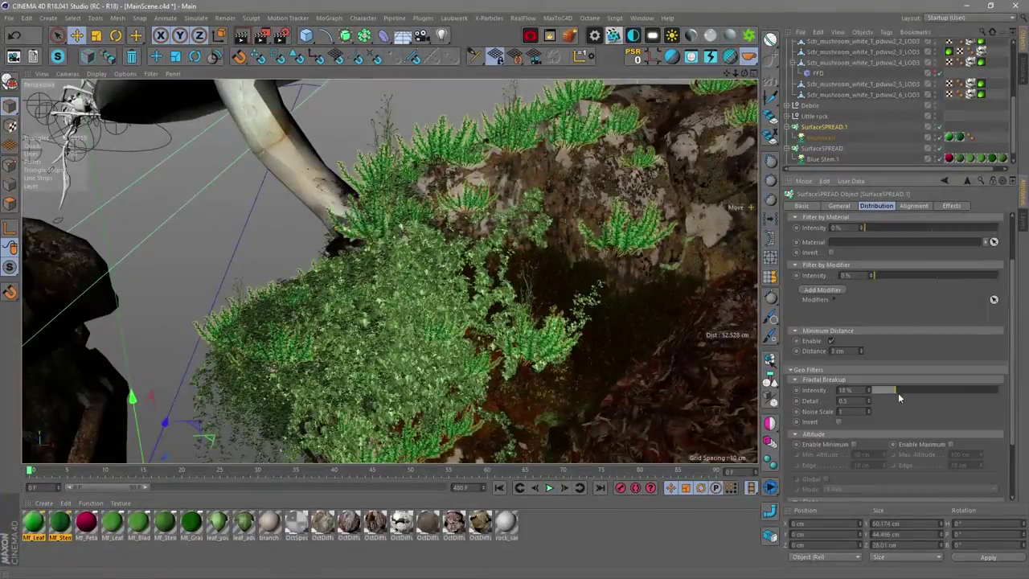
{"action": "scroll", "coordinate": [450, 257], "scroll_direction": "up", "scroll_amount": 3}
{"action": "mouse_move", "coordinate": [402, 257]}
{"action": "left_mouse_down", "text": "alt"}
{"action": "mouse_move", "coordinate": [343, 277]}
{"action": "mouse_move", "coordinate": [523, 233]}
{"action": "mouse_move", "coordinate": [402, 265]}
{"action": "left_mouse_up", "text": "alt"}
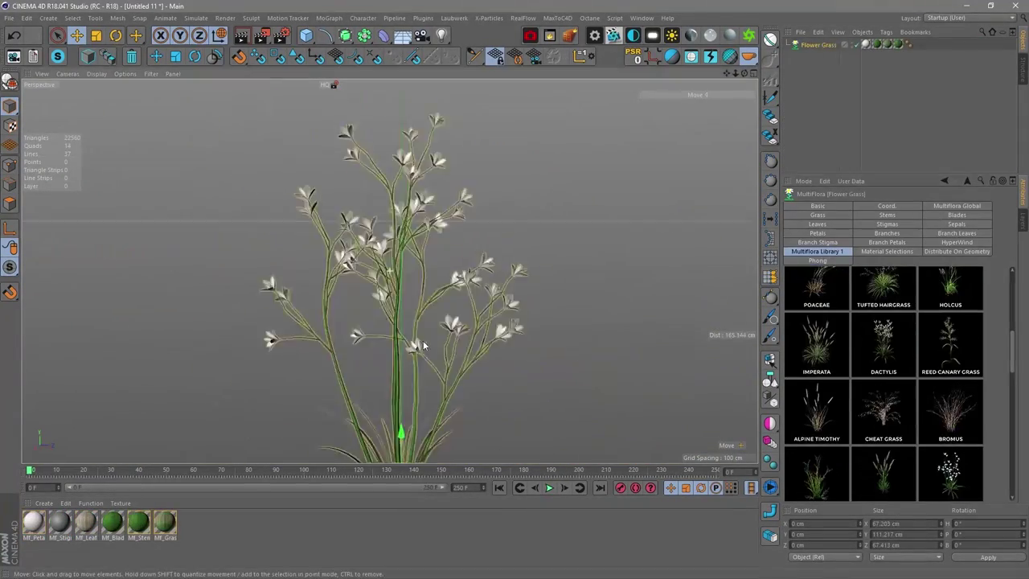
Spread Leaning Meadow over the rock with SurfaceSPREAD.2 and save the mushroom scene
{"action": "scroll", "coordinate": [883, 386], "scroll_direction": "down", "scroll_amount": 4}
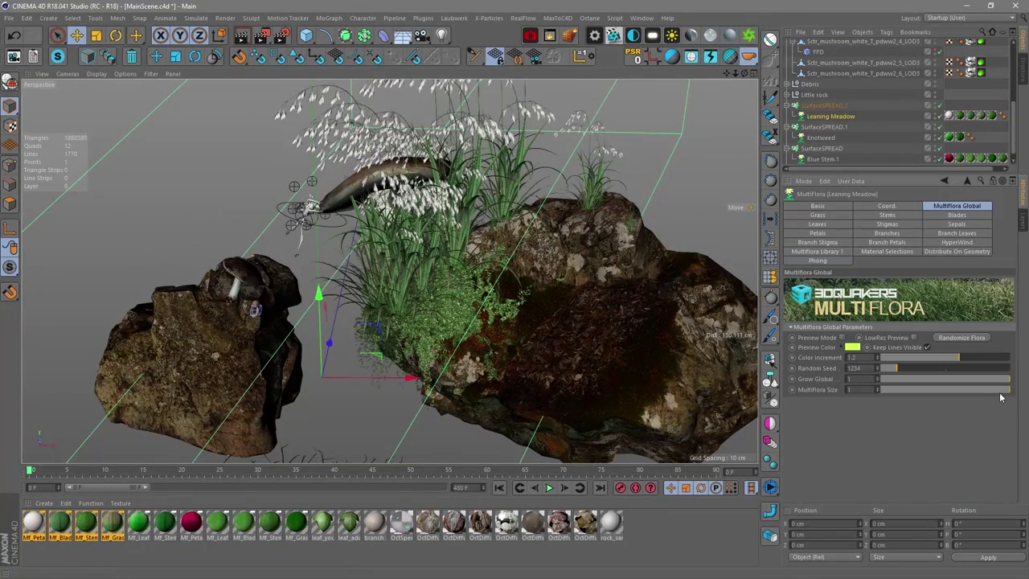
{"action": "left_click_drag", "start_coordinate": [900, 389], "coordinate": [847, 391]}
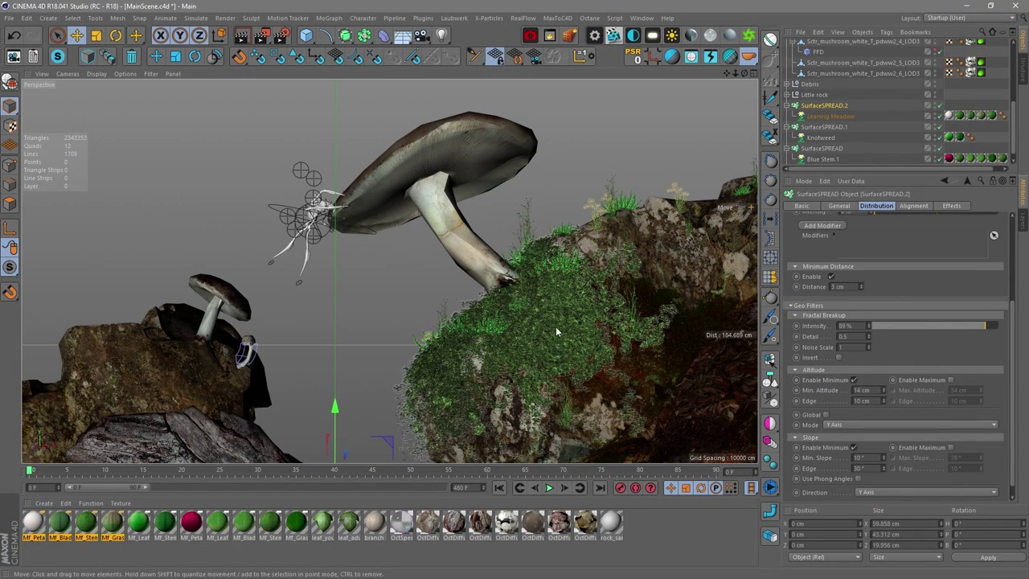
{"action": "left_click", "coordinate": [384, 283]}
{"action": "key", "text": "ctrl+s"}
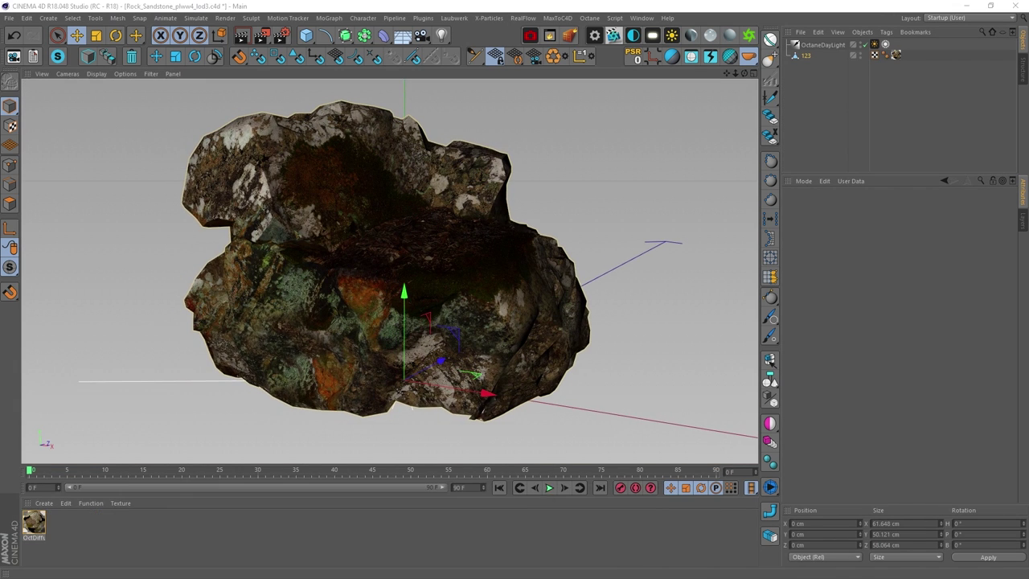
Create a material using Rock_Sandstone_plww4_fuzz.jpg for colour and alpha and apply it to the rock
{"action": "left_click", "coordinate": [37, 537]}
{"action": "double_click", "coordinate": [37, 536]}
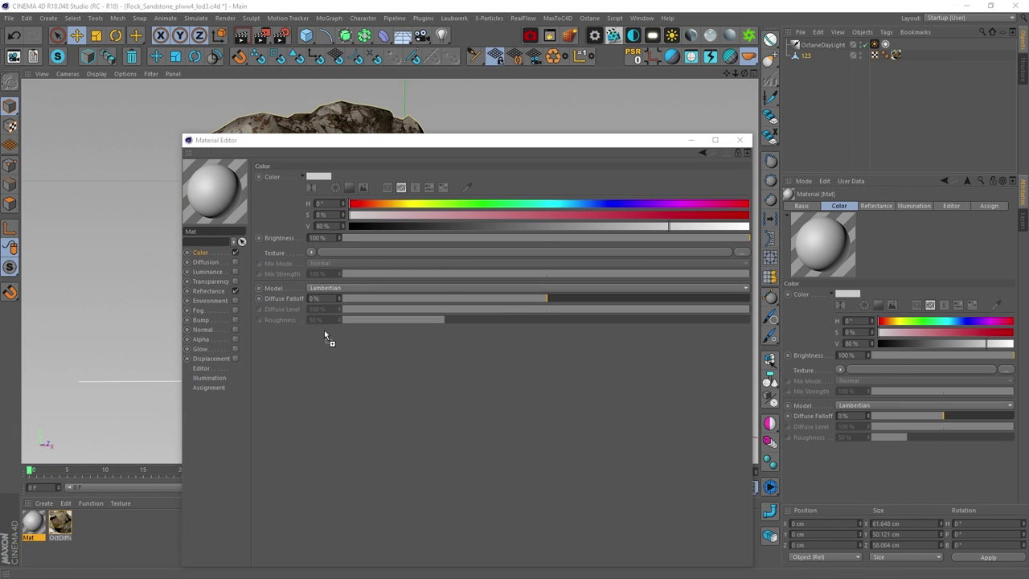
{"action": "left_click_drag", "start_coordinate": [307, 290], "coordinate": [326, 258]}
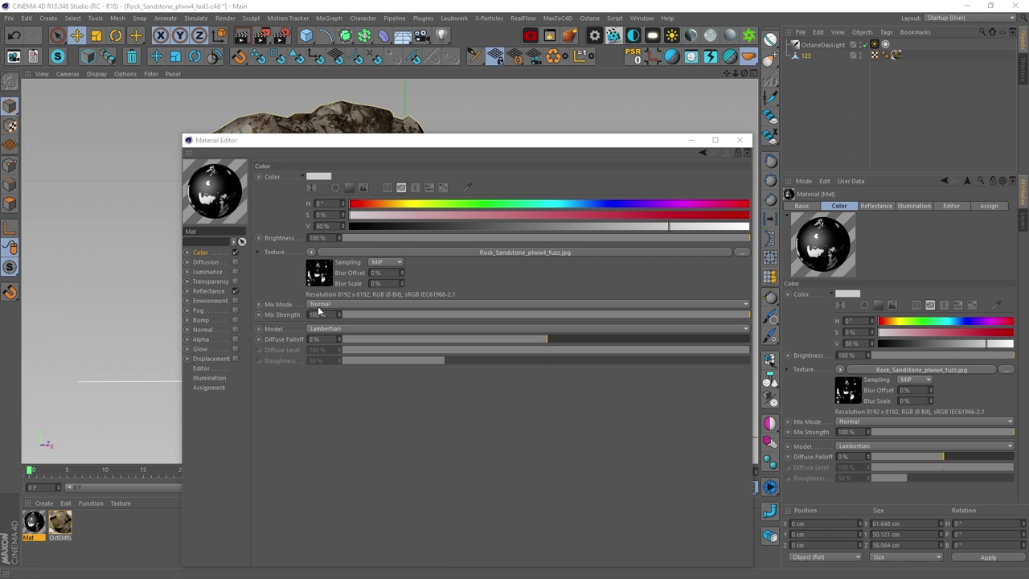
{"action": "left_click", "coordinate": [235, 338]}
{"action": "left_click", "coordinate": [310, 239]}
{"action": "left_click", "coordinate": [299, 268]}
{"action": "left_click_drag", "start_coordinate": [365, 157], "coordinate": [533, 439]}
{"action": "left_click_drag", "start_coordinate": [33, 522], "coordinate": [360, 259]}
{"action": "scroll", "coordinate": [360, 259], "scroll_direction": "up", "scroll_amount": 4}
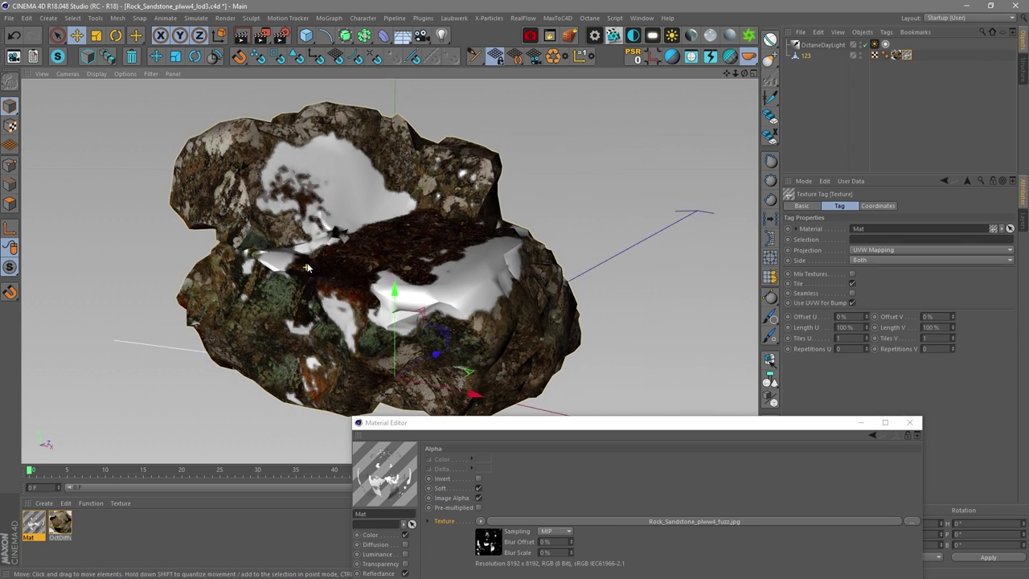
{"action": "left_click", "coordinate": [361, 18]}
Add a SurfaceSPREAD for the rock filtered by the Mat material
{"action": "mouse_move", "coordinate": [423, 17]}
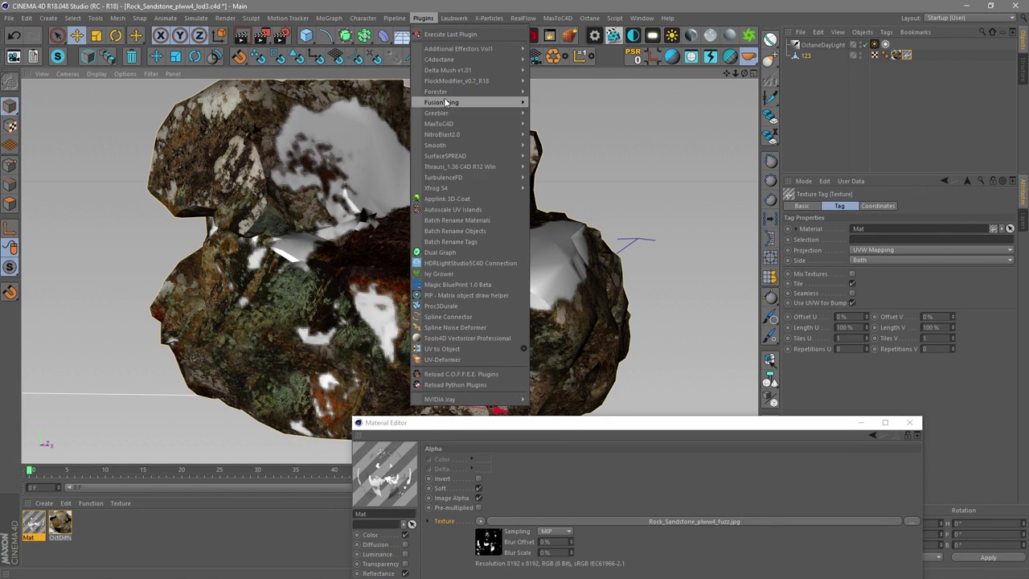
{"action": "mouse_move", "coordinate": [482, 155]}
{"action": "left_click", "coordinate": [562, 157]}
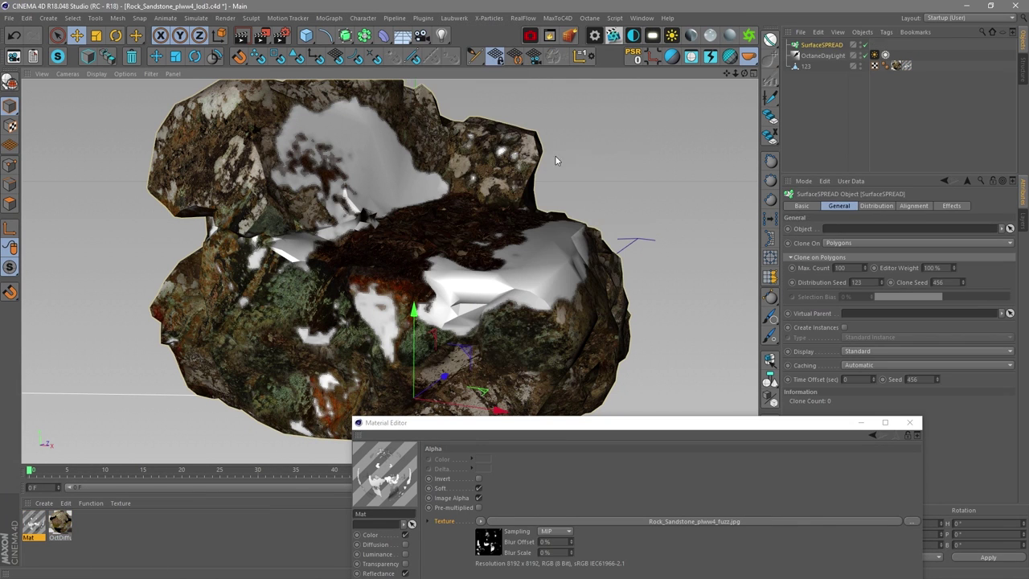
{"action": "left_click", "coordinate": [798, 280]}
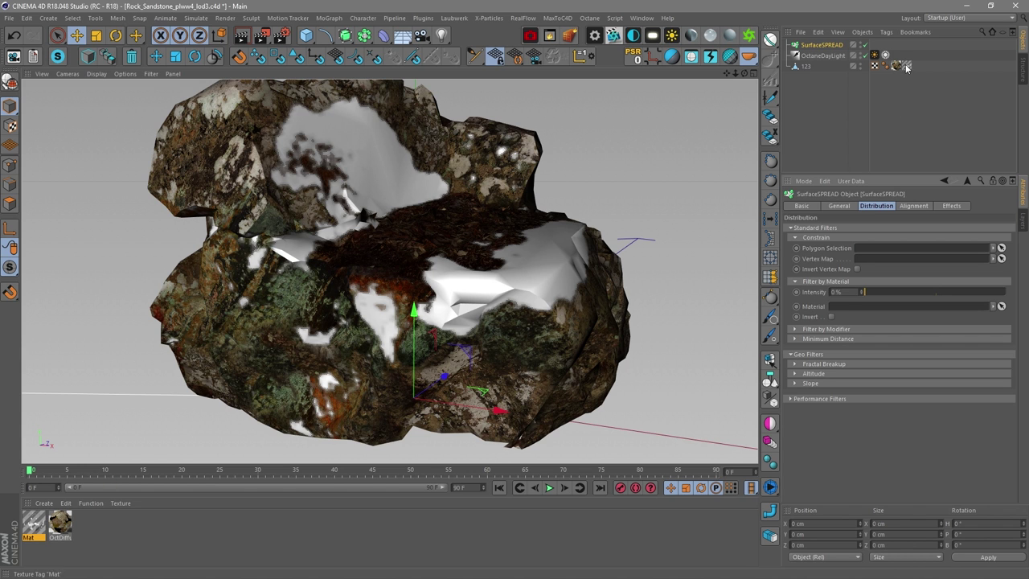
{"action": "left_click_drag", "start_coordinate": [33, 522], "coordinate": [111, 487]}
Add a Wheat plant under the spreader, link the rock as surface, and shrink it to 0.15
{"action": "left_click", "coordinate": [329, 18]}
{"action": "mouse_move", "coordinate": [495, 88]}
{"action": "left_click", "coordinate": [555, 94]}
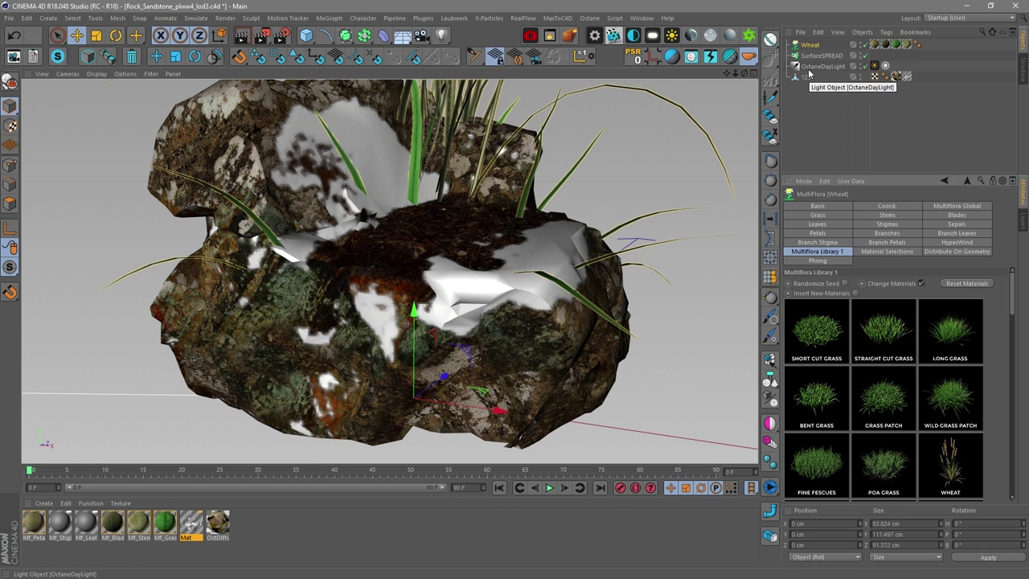
{"action": "key", "text": "Down"}
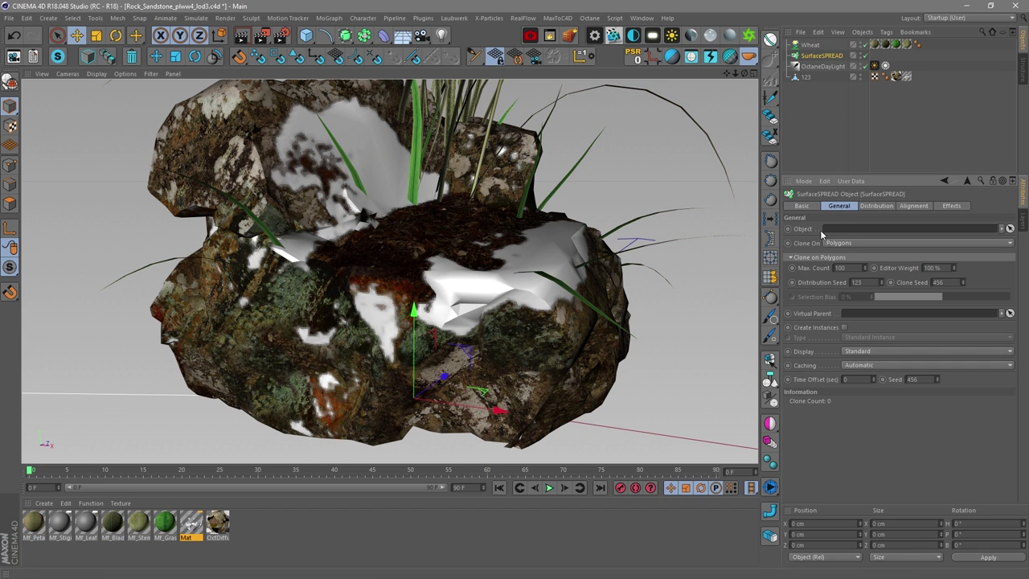
{"action": "left_click_drag", "start_coordinate": [818, 77], "coordinate": [908, 228]}
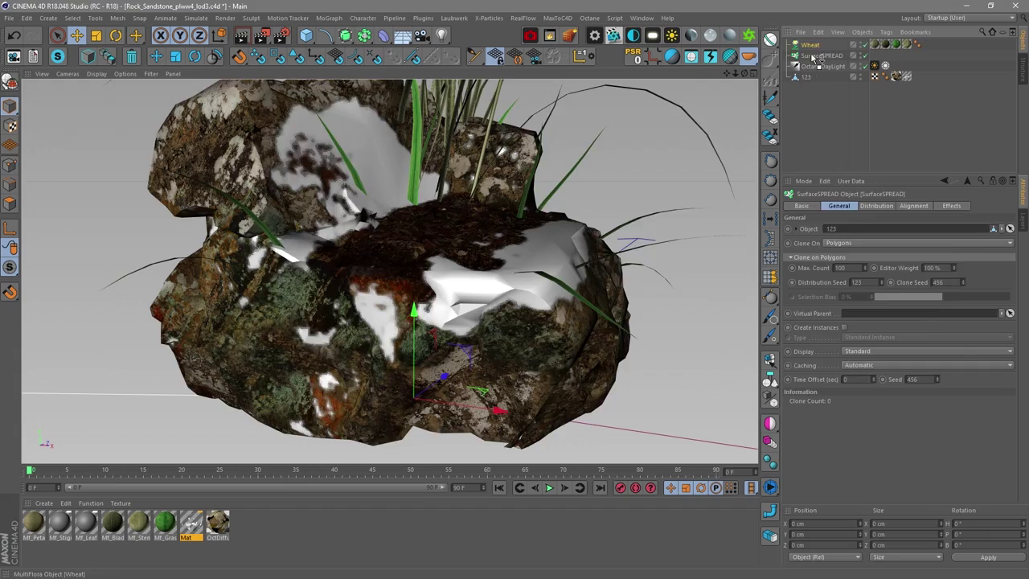
{"action": "left_click_drag", "start_coordinate": [810, 44], "coordinate": [820, 58]}
{"action": "left_click", "coordinate": [956, 206]}
{"action": "left_click_drag", "start_coordinate": [1005, 389], "coordinate": [887, 388]}
{"action": "left_click_drag", "start_coordinate": [748, 73], "coordinate": [812, 113]}
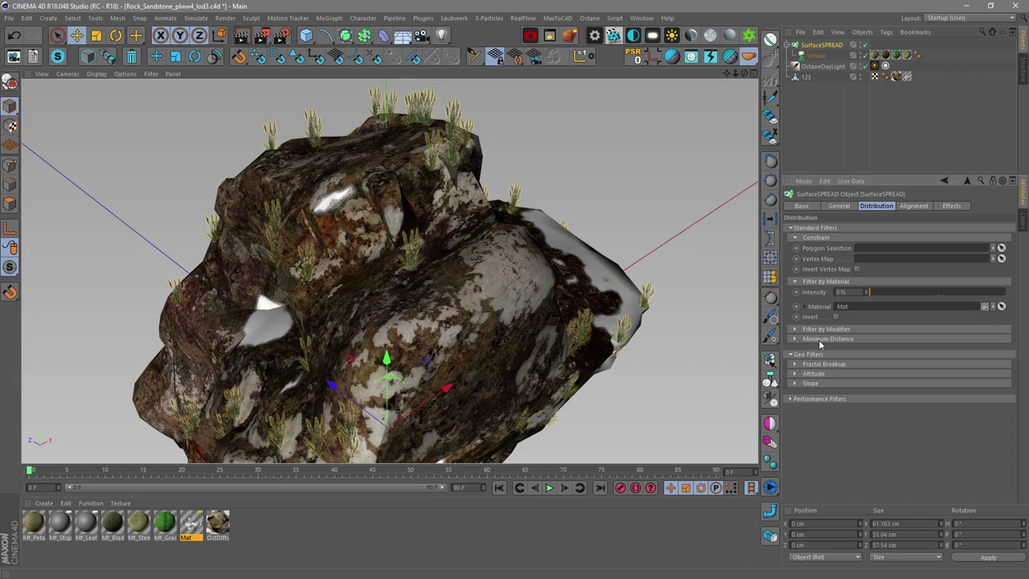
Enable Minimum Distance and clone the grass onto Polygons (Centered), then check the spacing
{"action": "left_click", "coordinate": [819, 338]}
{"action": "left_click", "coordinate": [843, 359]}
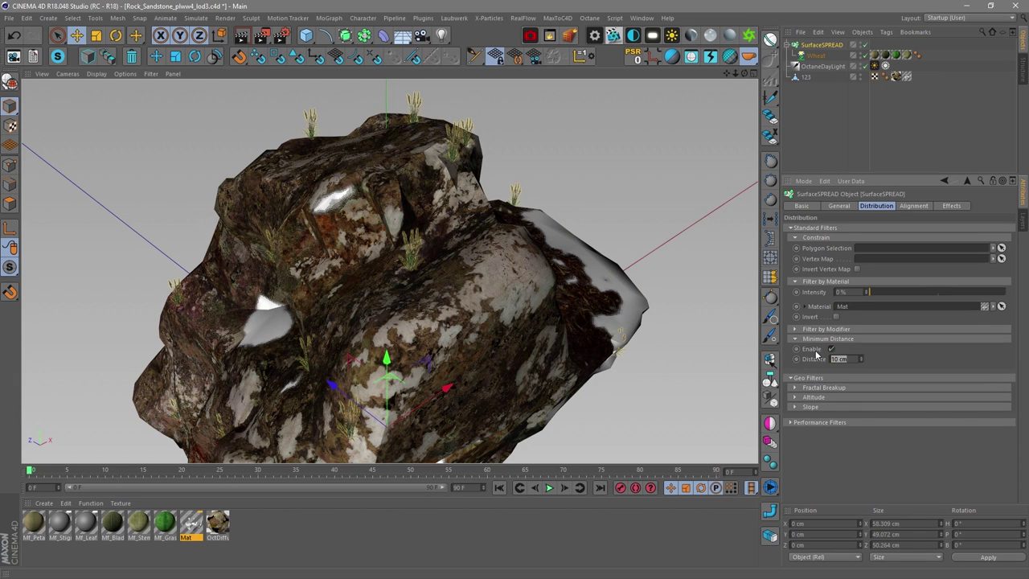
{"action": "left_click", "coordinate": [838, 206]}
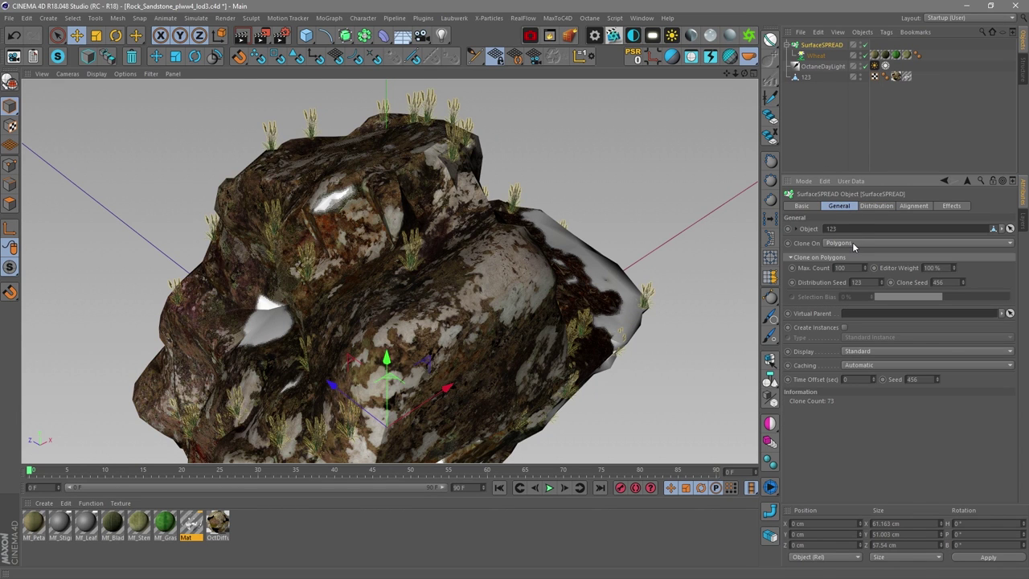
{"action": "left_click", "coordinate": [852, 242]}
{"action": "left_click", "coordinate": [863, 265]}
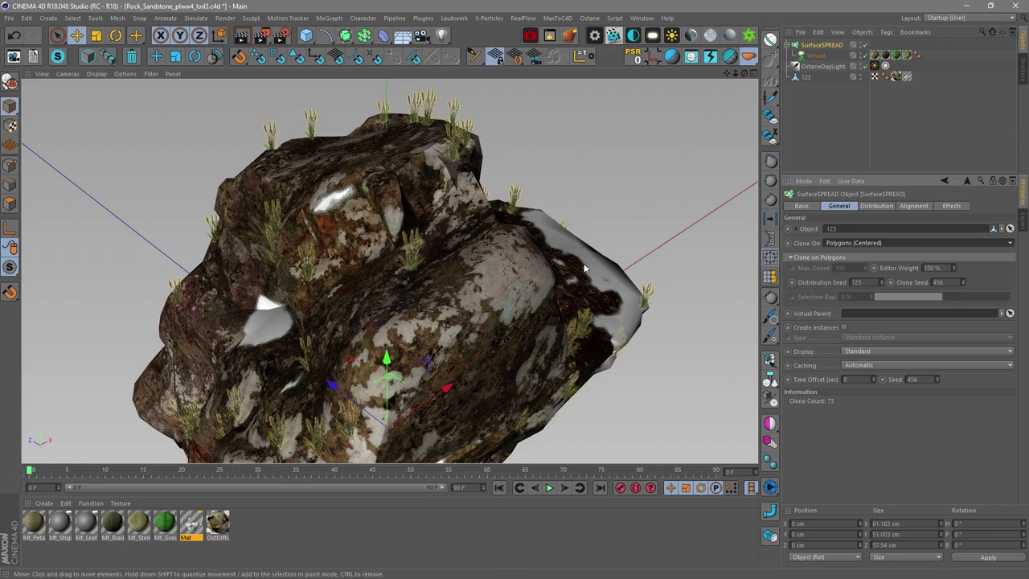
{"action": "left_click_drag", "start_coordinate": [585, 269], "coordinate": [490, 254], "text": "alt"}
{"action": "left_click", "coordinate": [875, 206]}
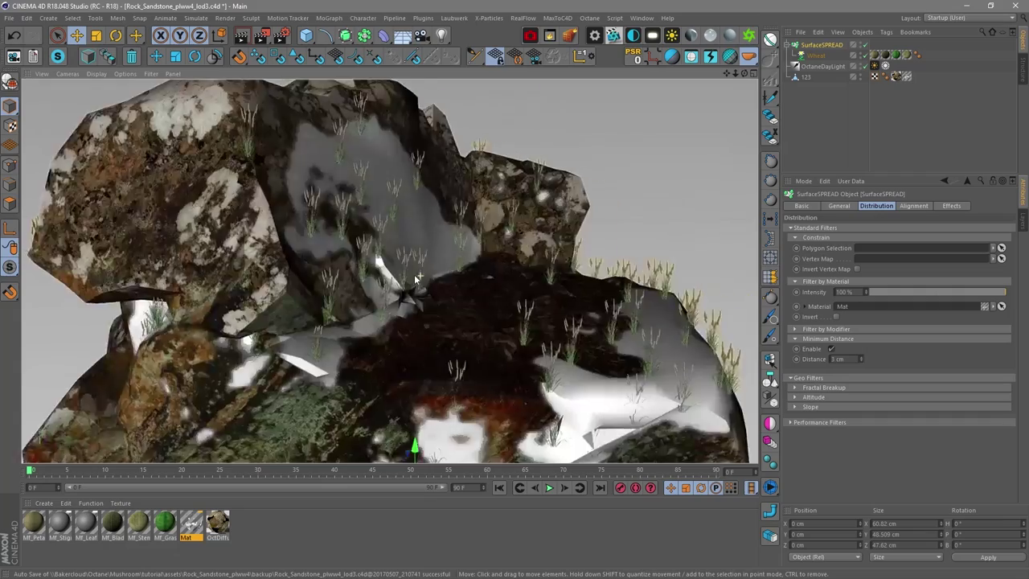
{"action": "left_click_drag", "start_coordinate": [417, 278], "coordinate": [386, 289], "text": "alt"}
{"action": "left_click", "coordinate": [839, 358]}
{"action": "left_click_drag", "start_coordinate": [675, 341], "coordinate": [426, 265], "text": "alt"}
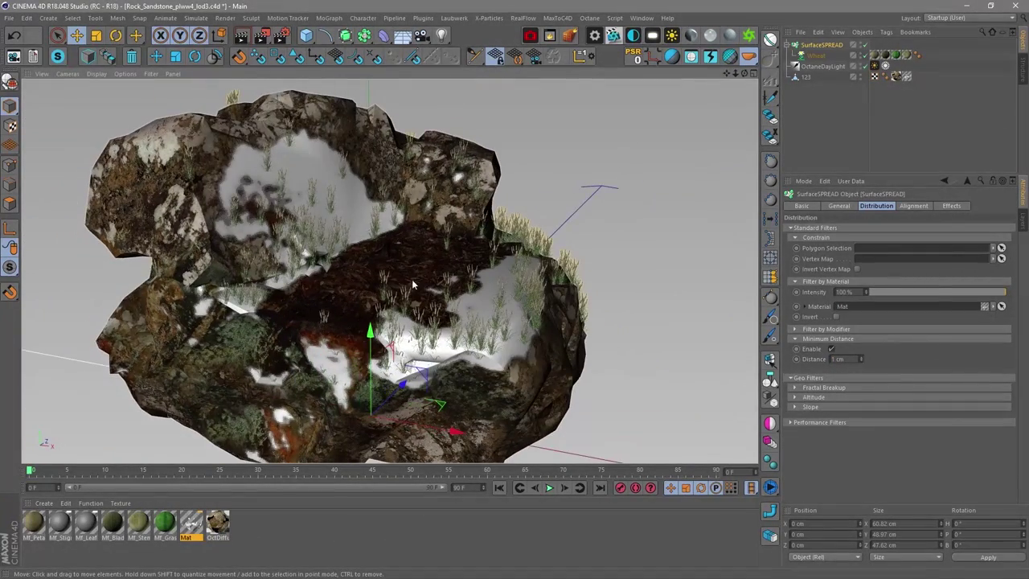
Split MainScene into two perspective views and frame and select a loose twig
{"action": "left_click_drag", "start_coordinate": [433, 305], "coordinate": [477, 317], "text": "alt"}
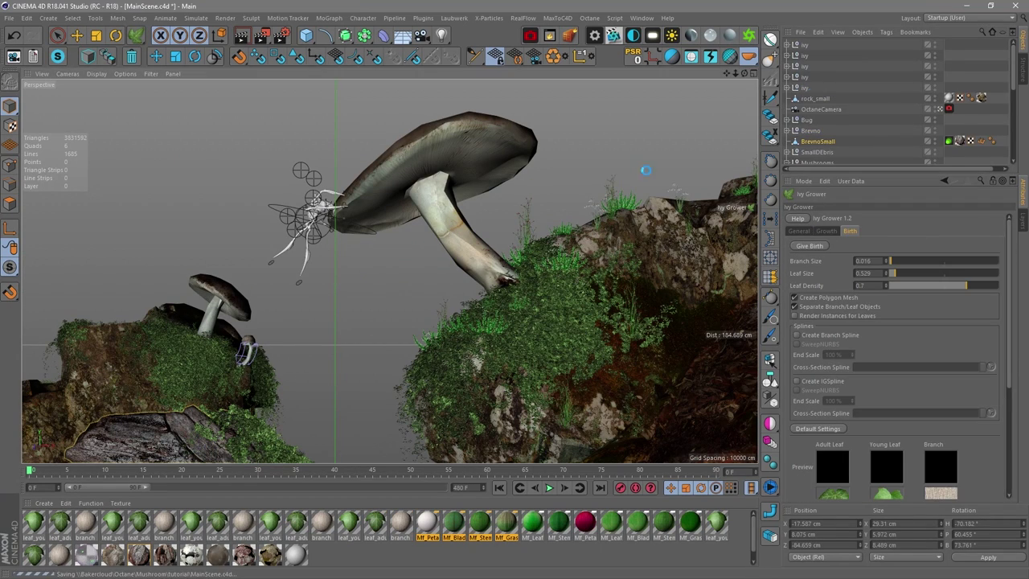
{"action": "left_click", "coordinate": [813, 157]}
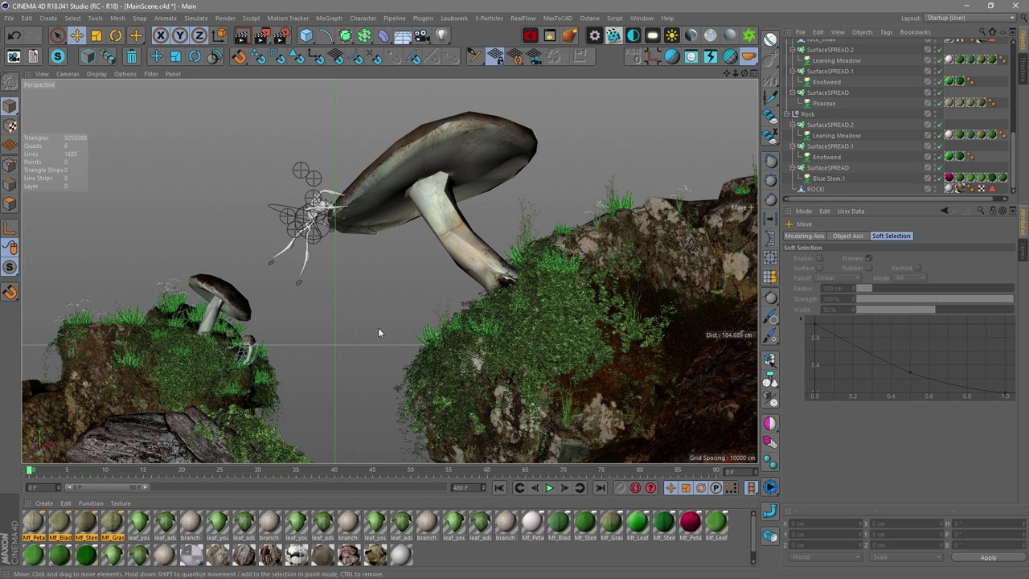
{"action": "middle_click", "coordinate": [378, 327]}
{"action": "middle_click_drag", "start_coordinate": [554, 305], "coordinate": [596, 375], "text": "alt"}
{"action": "scroll", "coordinate": [542, 363], "scroll_direction": "up", "scroll_amount": 2}
{"action": "left_click", "coordinate": [587, 265]}
{"action": "scroll", "coordinate": [553, 241], "scroll_direction": "up", "scroll_amount": 1}
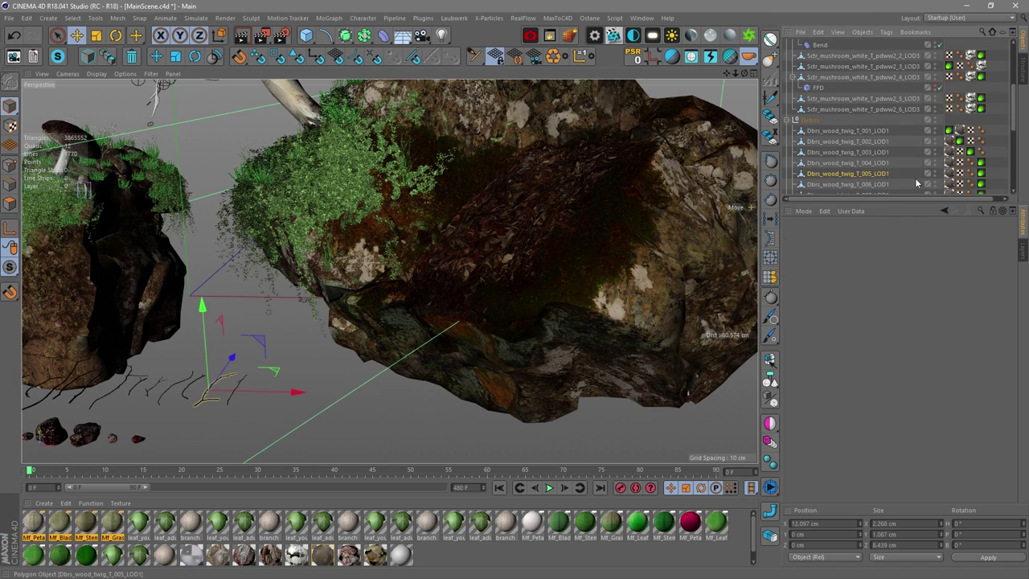
Add a Constraint tag to the twig with Clamp on ROCK!, To: Surface, Distance 0 cm
{"action": "right_click", "coordinate": [876, 178]}
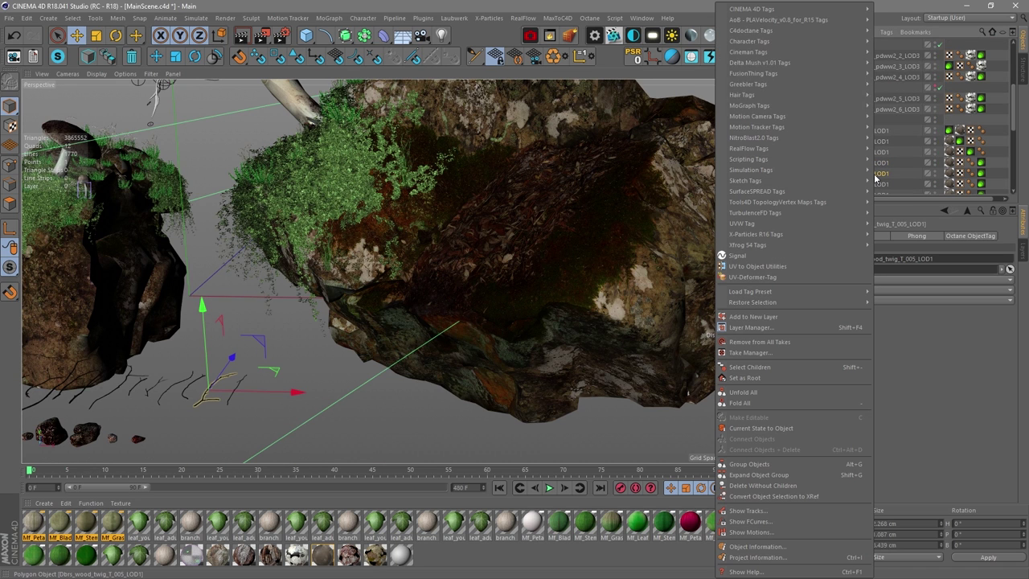
{"action": "mouse_move", "coordinate": [785, 44]}
{"action": "left_click", "coordinate": [893, 56]}
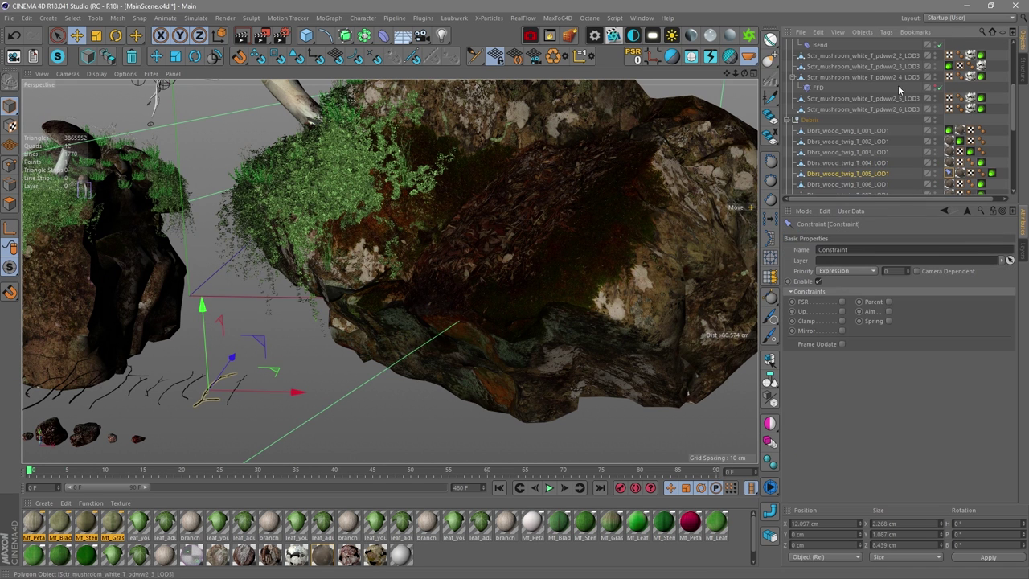
{"action": "left_click", "coordinate": [842, 321]}
{"action": "scroll", "coordinate": [816, 193], "scroll_direction": "down", "scroll_amount": 5}
{"action": "left_click_drag", "start_coordinate": [816, 193], "coordinate": [836, 324]}
{"action": "left_click_drag", "start_coordinate": [987, 337], "coordinate": [968, 336]}
{"action": "key", "text": "o"}
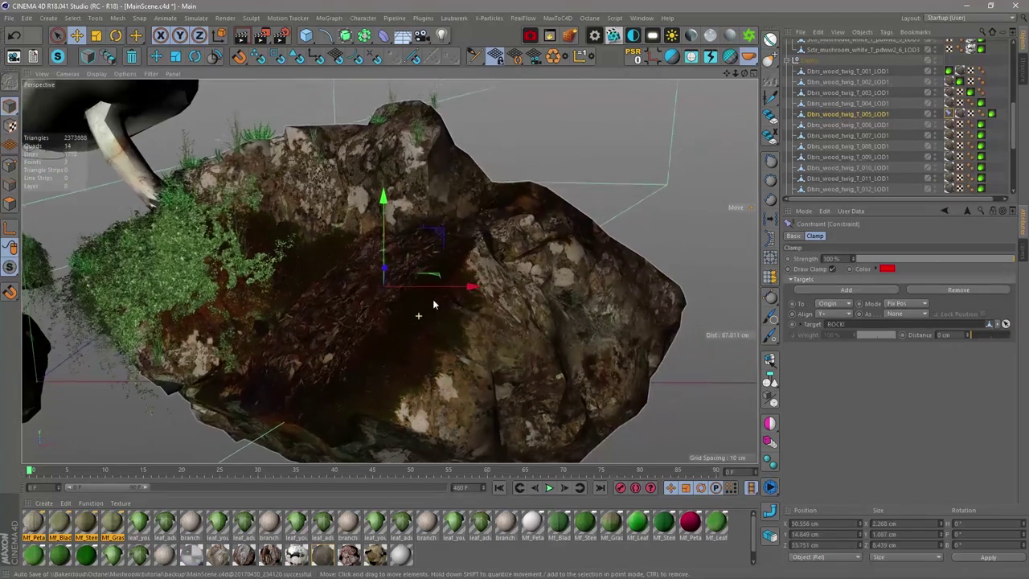
{"action": "left_click", "coordinate": [828, 303]}
{"action": "left_click", "coordinate": [828, 333]}
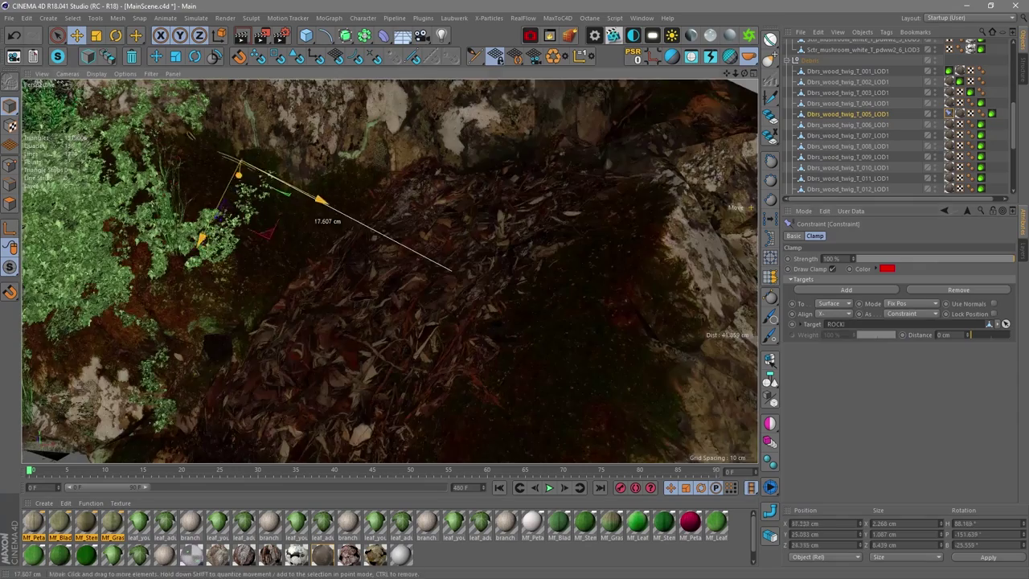
Inspect the clamped twig, check the alignment axis options, and select Dbrs_wood_twig_T_004_LOD1
{"action": "left_click_drag", "start_coordinate": [360, 159], "coordinate": [576, 160], "text": "alt"}
{"action": "left_click_drag", "start_coordinate": [527, 402], "coordinate": [450, 318], "text": "alt"}
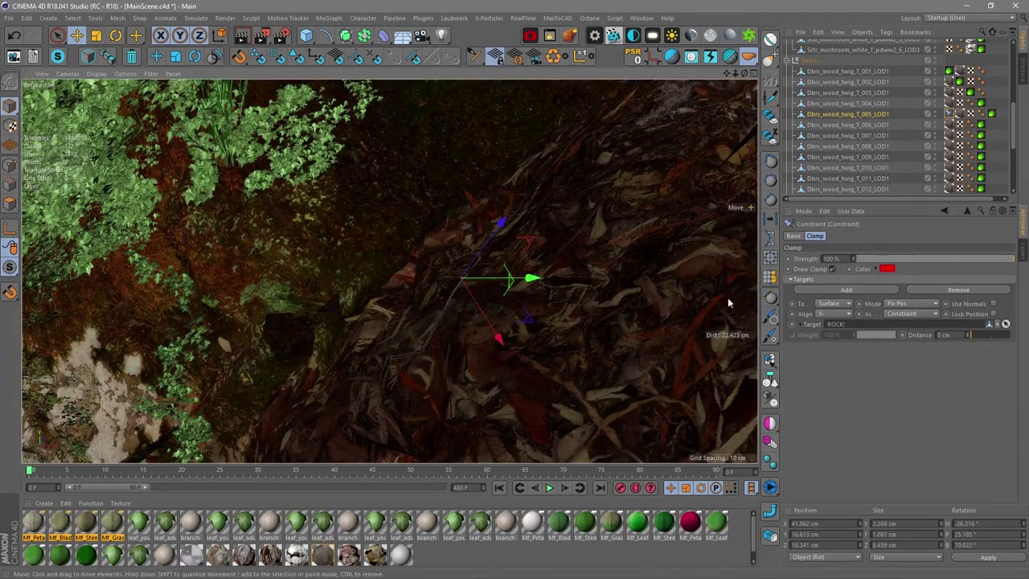
{"action": "left_click", "coordinate": [832, 319]}
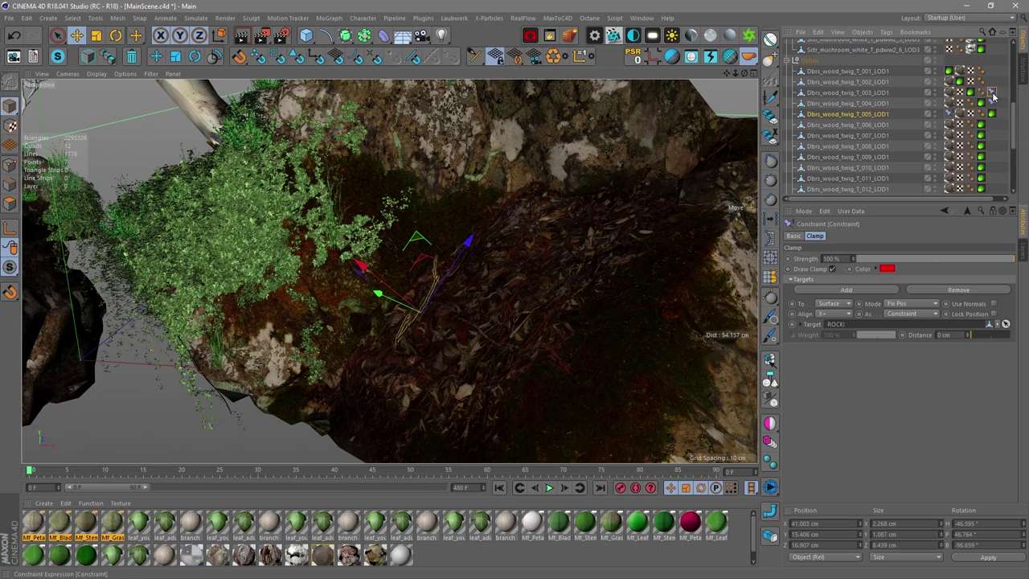
{"action": "left_click", "coordinate": [884, 103]}
{"action": "scroll", "coordinate": [595, 296], "scroll_direction": "up", "scroll_amount": 6}
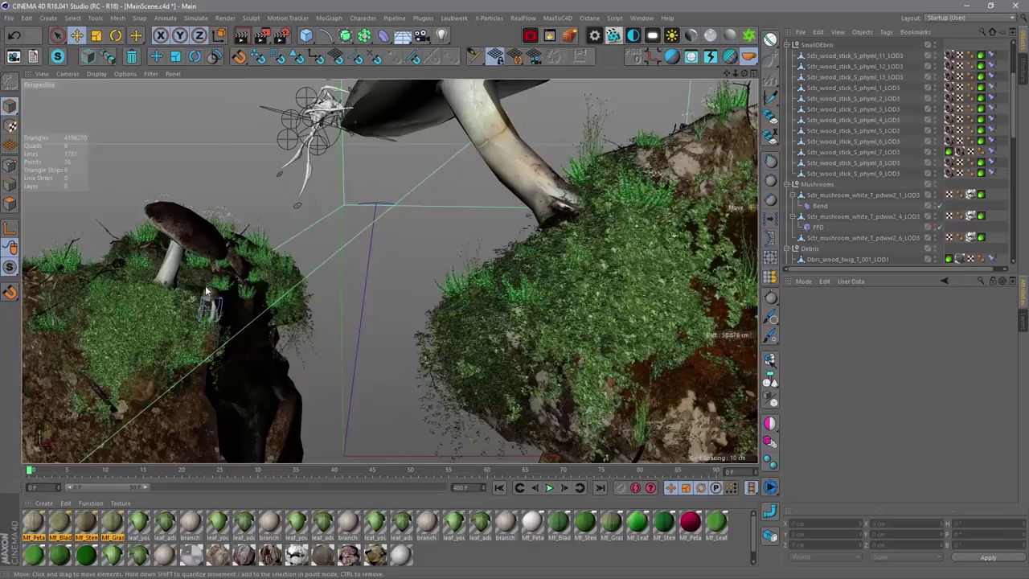
Convert the leaf_young, leaf_adult and branch materials to Octane from the Live Viewer
{"action": "left_click_drag", "start_coordinate": [229, 291], "coordinate": [344, 297], "text": "alt"}
{"action": "left_click", "coordinate": [344, 295]}
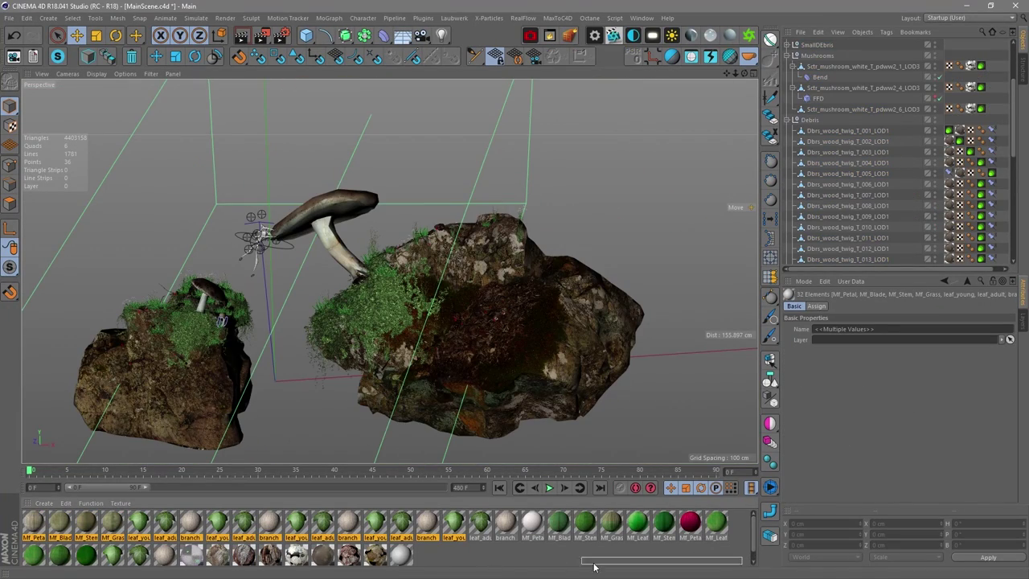
{"action": "scroll", "coordinate": [593, 562], "scroll_direction": "down", "scroll_amount": 1}
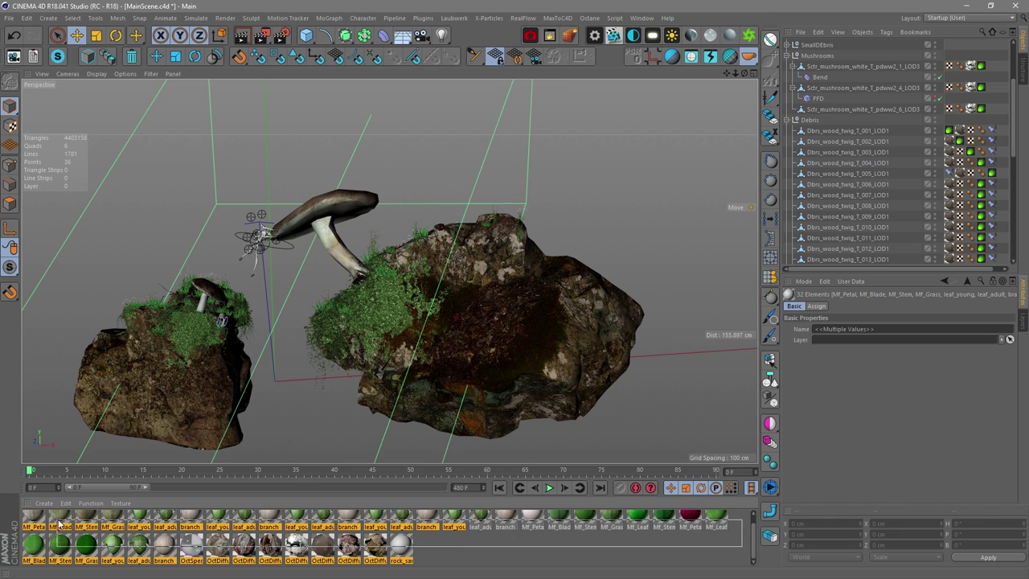
{"action": "left_click", "coordinate": [467, 551]}
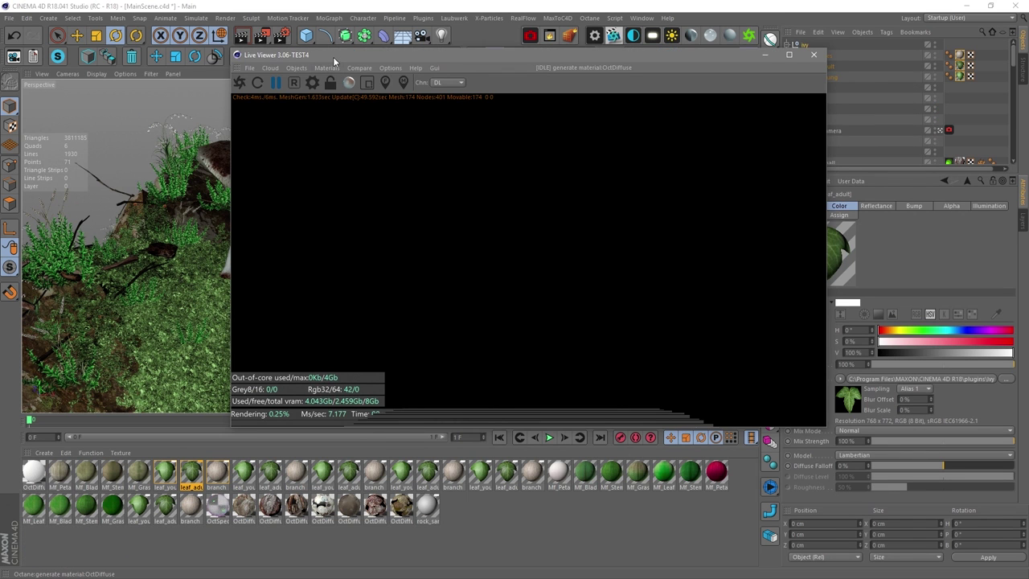
{"action": "left_click_drag", "start_coordinate": [333, 62], "coordinate": [329, 51]}
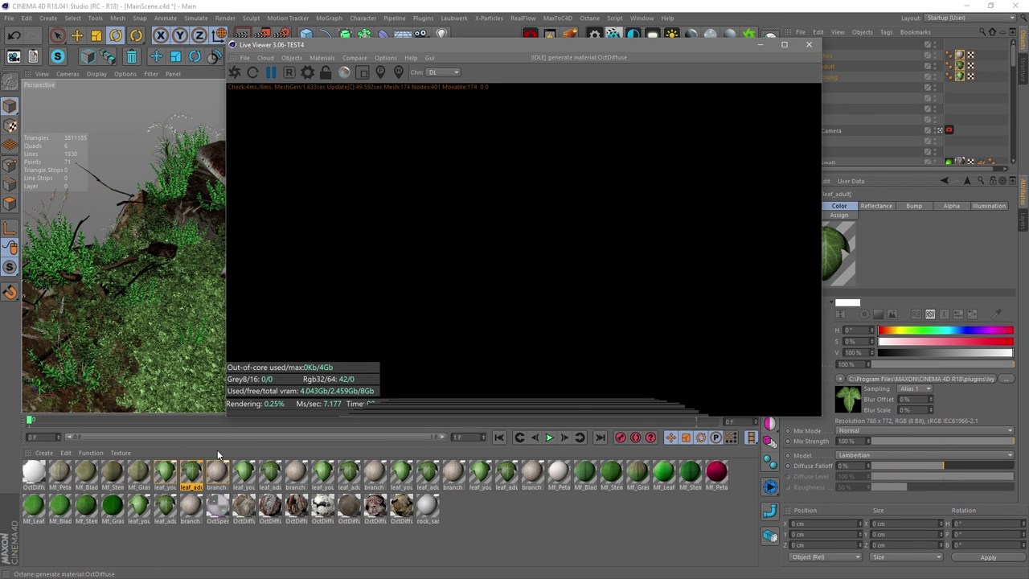
{"action": "left_click", "coordinate": [166, 474]}
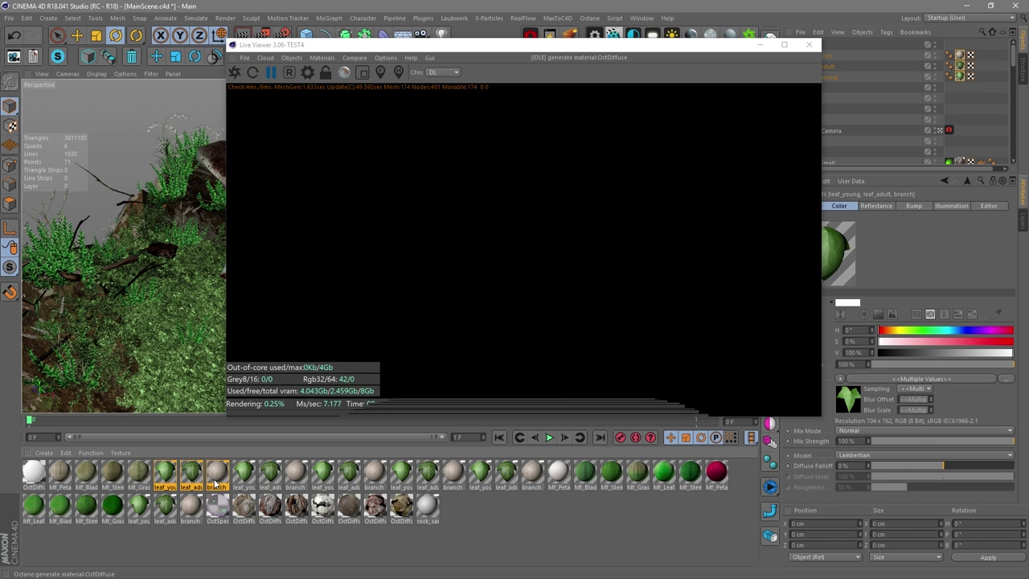
{"action": "left_click", "coordinate": [322, 58]}
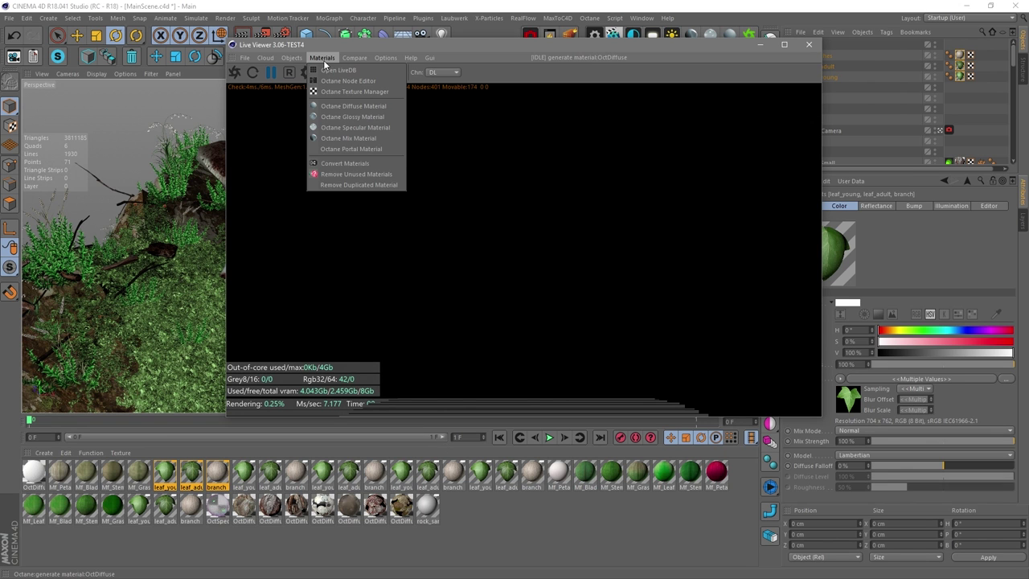
{"action": "left_click", "coordinate": [334, 165]}
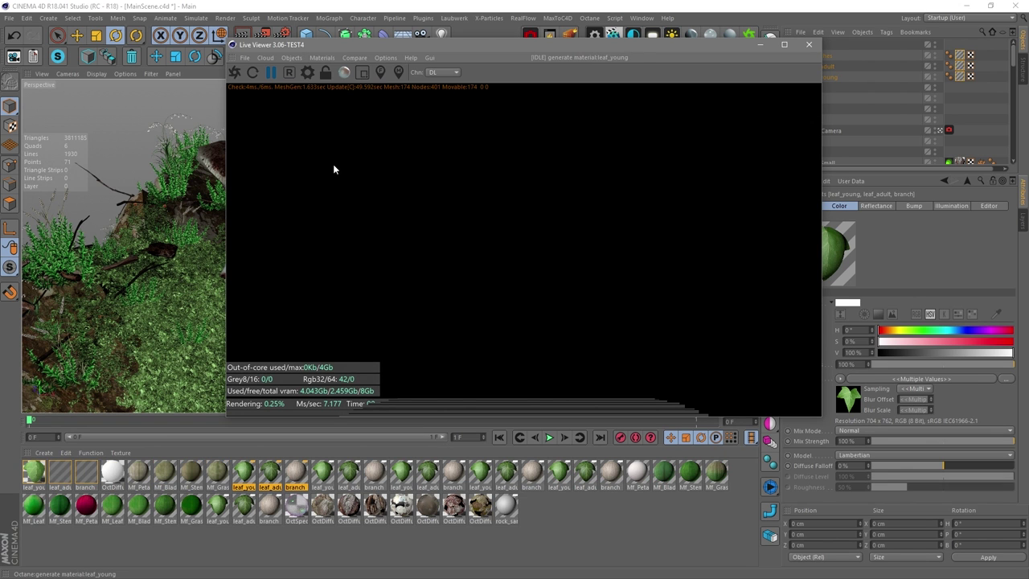
Open the leaf_adult node graph and rearrange its image texture nodes neatly
{"action": "double_click", "coordinate": [960, 78]}
{"action": "left_click_drag", "start_coordinate": [370, 189], "coordinate": [542, 212]}
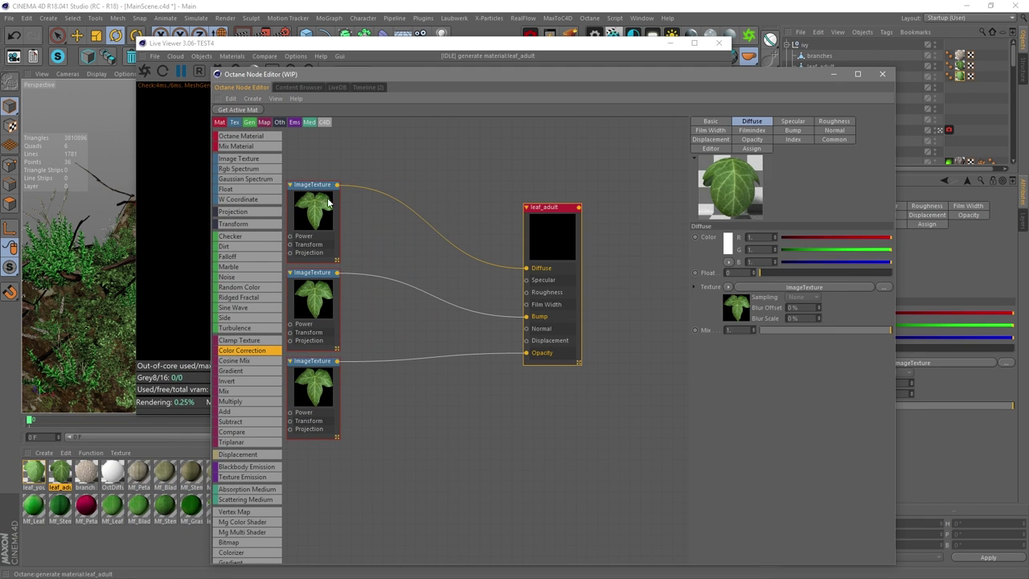
{"action": "left_click_drag", "start_coordinate": [316, 208], "coordinate": [329, 202]}
{"action": "left_click_drag", "start_coordinate": [320, 272], "coordinate": [347, 257]}
{"action": "left_click_drag", "start_coordinate": [313, 364], "coordinate": [331, 364]}
{"action": "left_click_drag", "start_coordinate": [531, 233], "coordinate": [543, 209]}
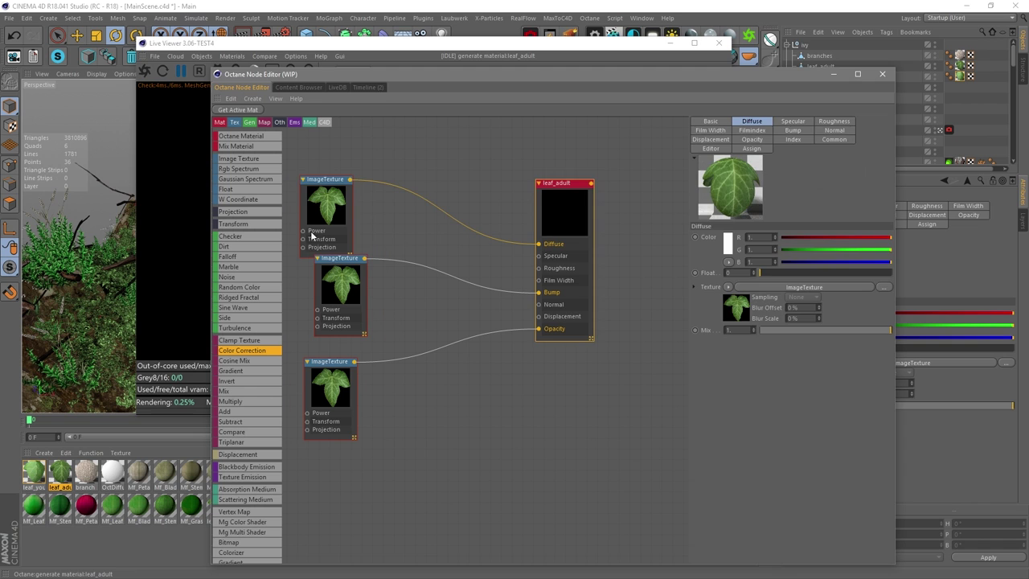
{"action": "left_click_drag", "start_coordinate": [325, 178], "coordinate": [350, 168]}
{"action": "left_click_drag", "start_coordinate": [340, 258], "coordinate": [322, 252]}
{"action": "left_click_drag", "start_coordinate": [345, 173], "coordinate": [330, 160]}
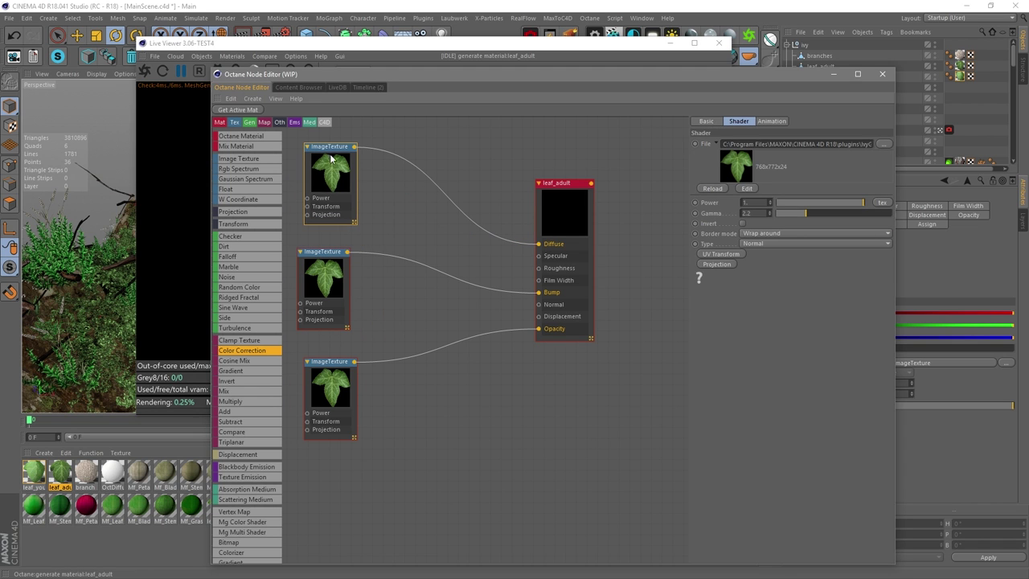
{"action": "left_click_drag", "start_coordinate": [345, 383], "coordinate": [339, 378]}
{"action": "left_click_drag", "start_coordinate": [562, 186], "coordinate": [565, 180]}
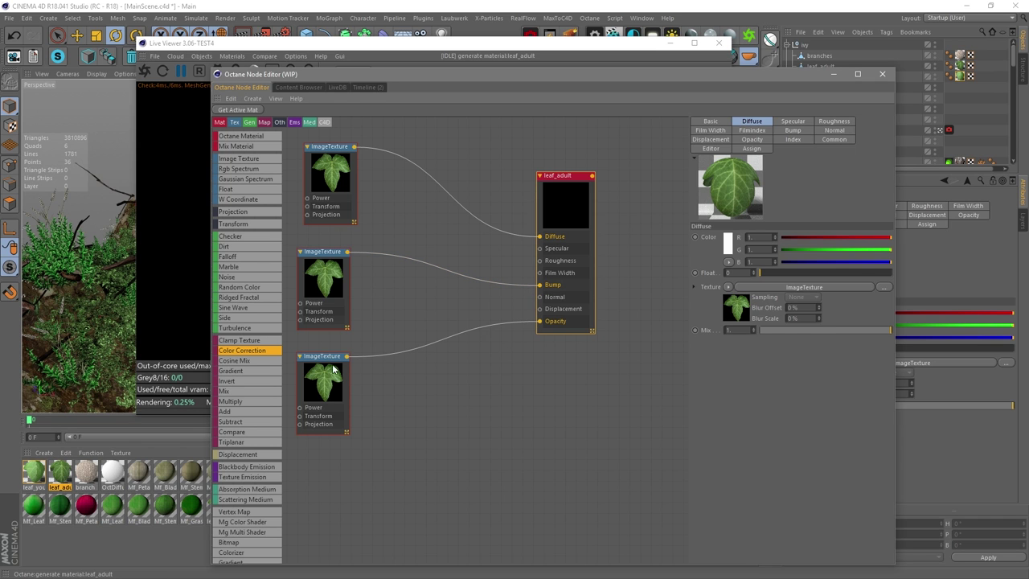
{"action": "left_click_drag", "start_coordinate": [327, 365], "coordinate": [323, 362]}
{"action": "left_click_drag", "start_coordinate": [337, 270], "coordinate": [340, 269]}
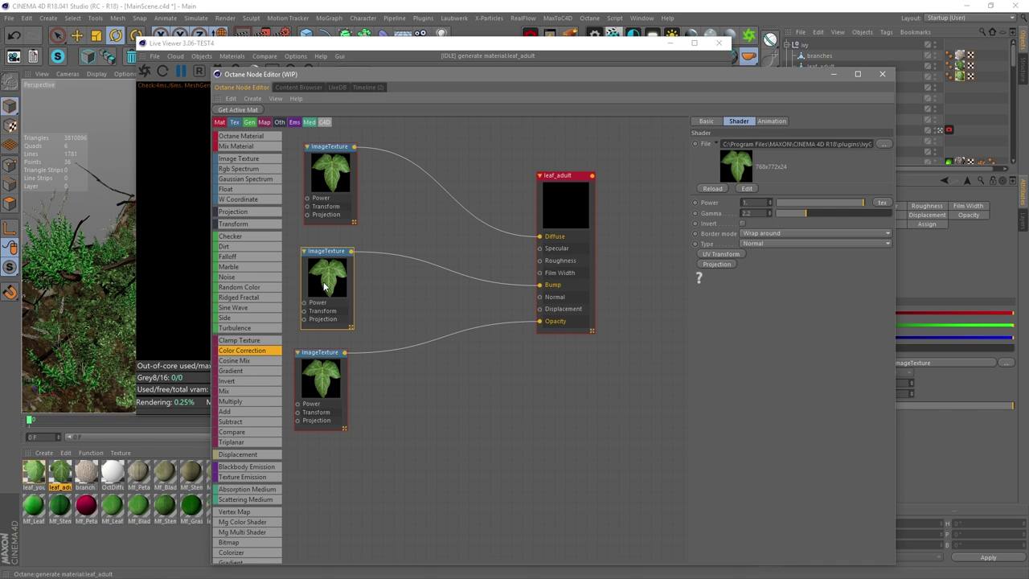
{"action": "left_click_drag", "start_coordinate": [327, 270], "coordinate": [335, 255]}
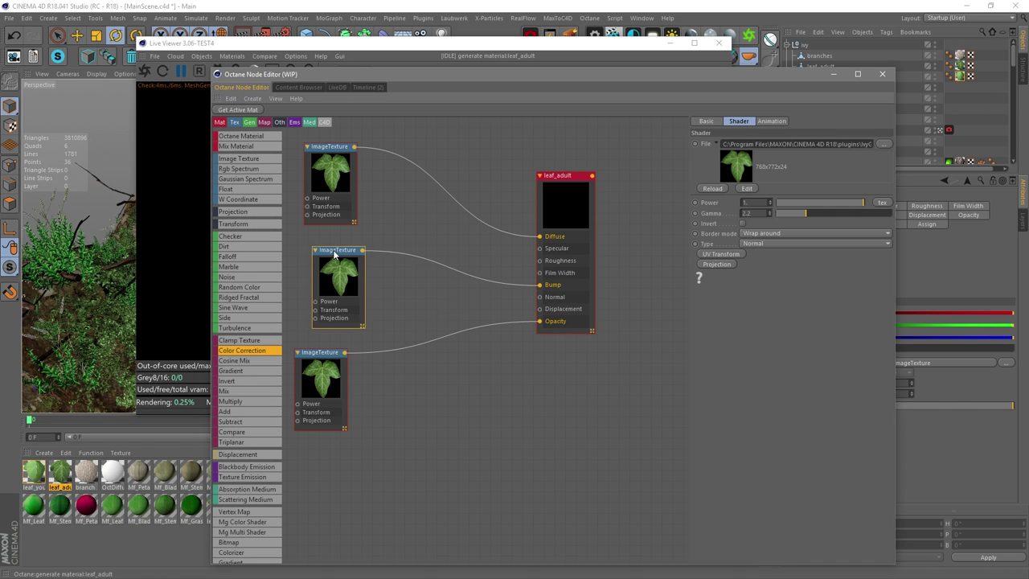
Load efeu1.tif into an image texture node, declining the project-path copy
{"action": "left_click", "coordinate": [884, 144]}
{"action": "scroll", "coordinate": [418, 281], "scroll_direction": "up", "scroll_amount": 2}
{"action": "double_click", "coordinate": [498, 337]}
{"action": "left_click", "coordinate": [517, 331]}
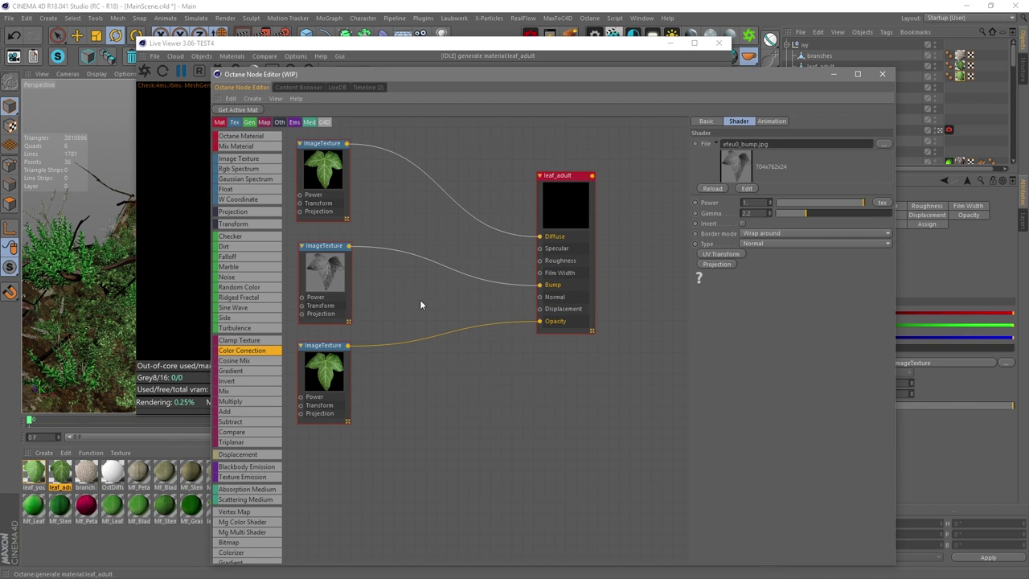
Add a duplicate image texture node loaded with the efeu0_norm.jpg normal map
{"action": "left_click_drag", "start_coordinate": [324, 273], "coordinate": [409, 380], "text": "ctrl"}
{"action": "left_click", "coordinate": [732, 173]}
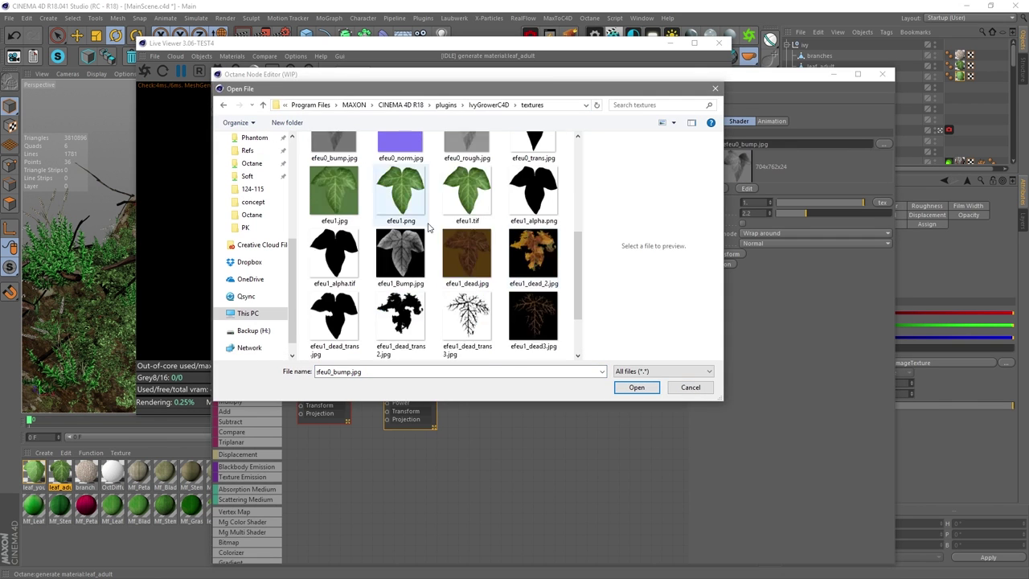
{"action": "left_click", "coordinate": [394, 202]}
{"action": "left_click", "coordinate": [636, 386]}
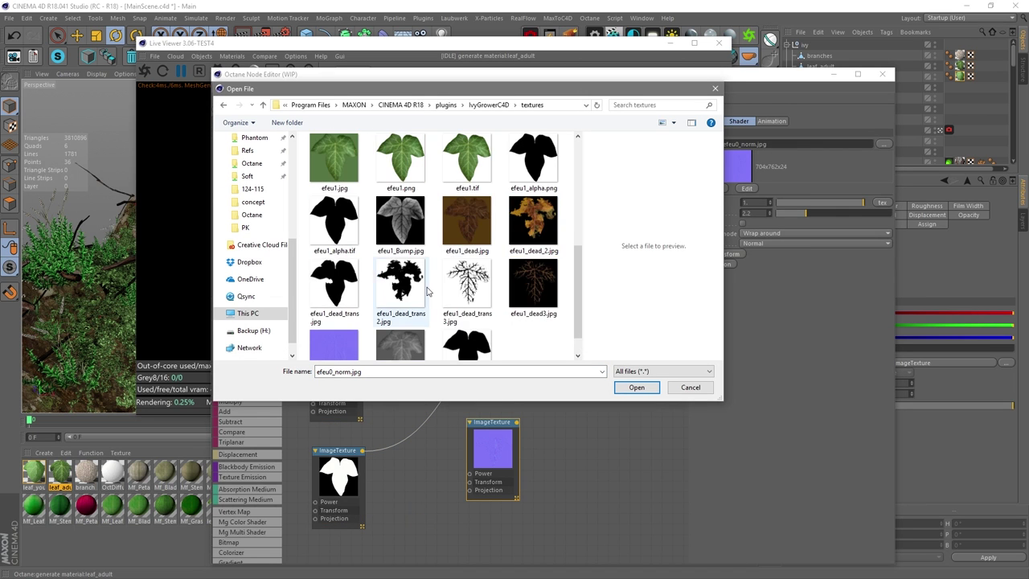
Load the efeu1_dead3.jpg dead-leaf texture into a texture node
{"action": "scroll", "coordinate": [482, 293], "scroll_direction": "down", "scroll_amount": 2}
{"action": "left_click", "coordinate": [533, 256]}
{"action": "left_click", "coordinate": [636, 386]}
Wire a Scattering Medium with an RgbSpectrum colour into leaf_adult's Medium input
{"action": "left_click_drag", "start_coordinate": [514, 420], "coordinate": [500, 401]}
{"action": "left_click", "coordinate": [246, 499]}
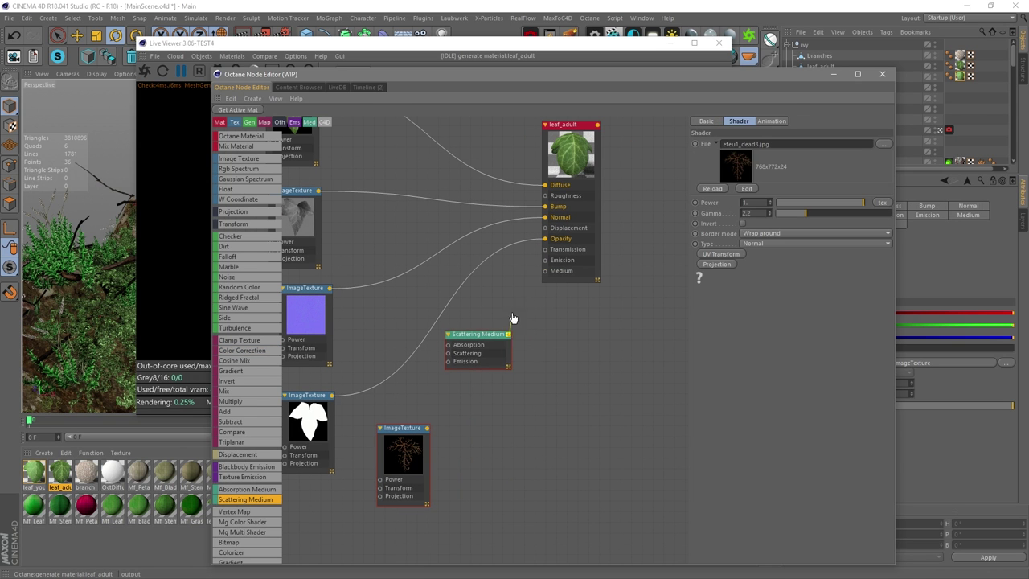
{"action": "left_click_drag", "start_coordinate": [535, 281], "coordinate": [546, 271]}
{"action": "left_click_drag", "start_coordinate": [238, 169], "coordinate": [456, 370]}
{"action": "double_click", "coordinate": [442, 400]}
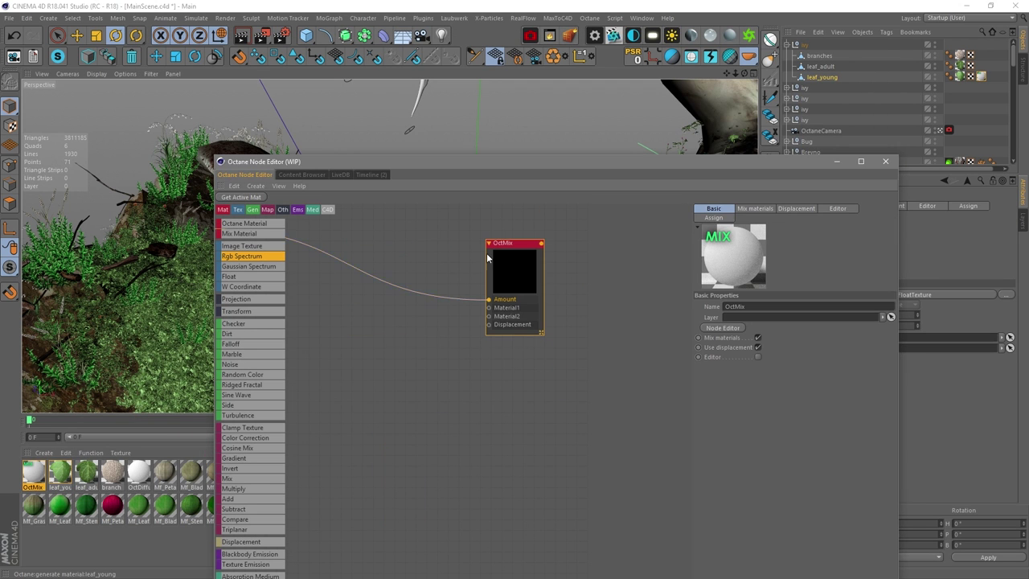
Bring leaf_adult into the OctMix material graph and lay out the nodes
{"action": "left_click_drag", "start_coordinate": [86, 474], "coordinate": [492, 400]}
{"action": "left_click_drag", "start_coordinate": [540, 370], "coordinate": [634, 267]}
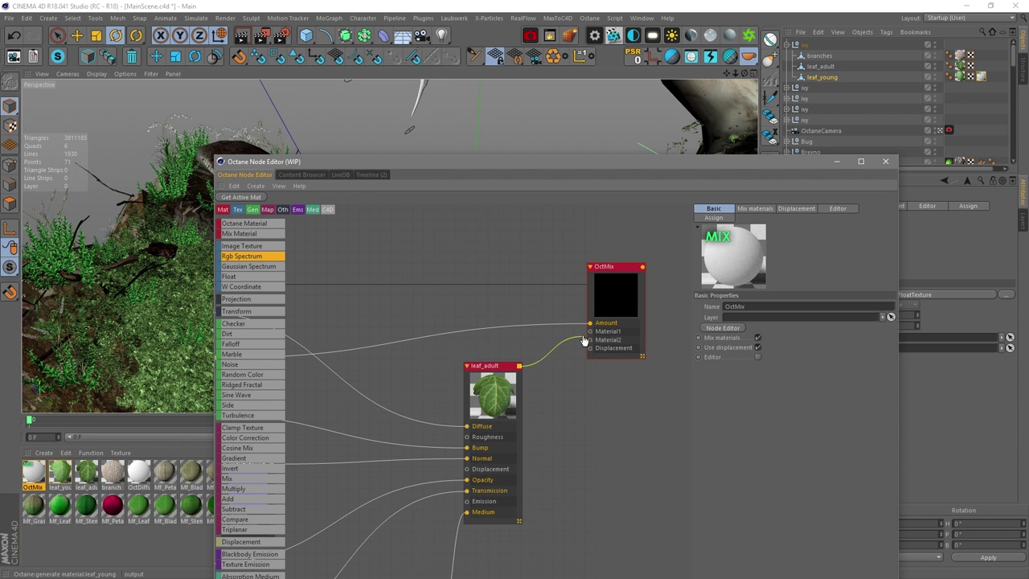
{"action": "middle_click_drag", "start_coordinate": [611, 391], "coordinate": [592, 333]}
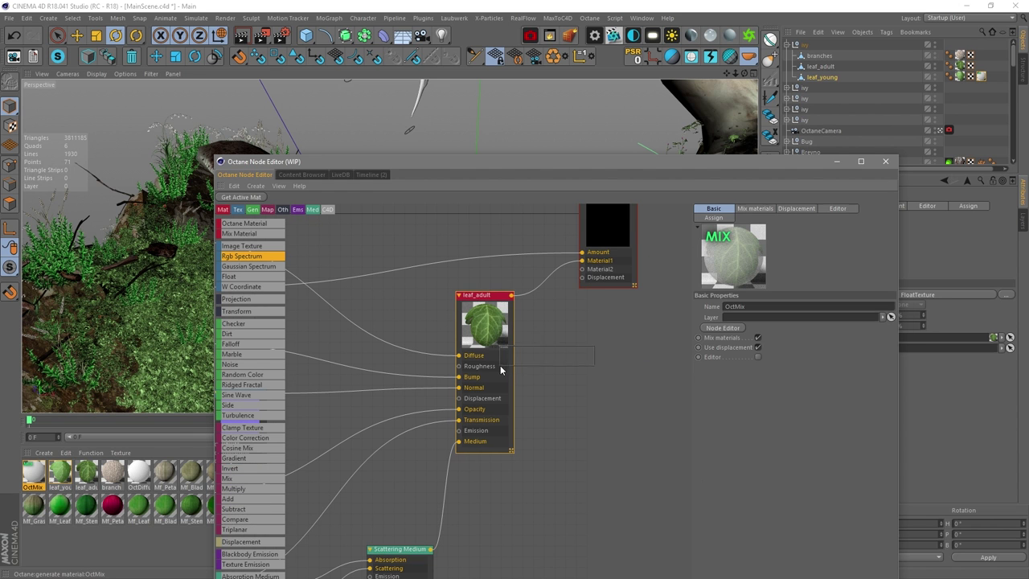
{"action": "scroll", "coordinate": [567, 365], "scroll_direction": "up", "scroll_amount": 1}
{"action": "middle_click_drag", "start_coordinate": [567, 364], "coordinate": [512, 370]}
{"action": "scroll", "coordinate": [512, 369], "scroll_direction": "down", "scroll_amount": 5}
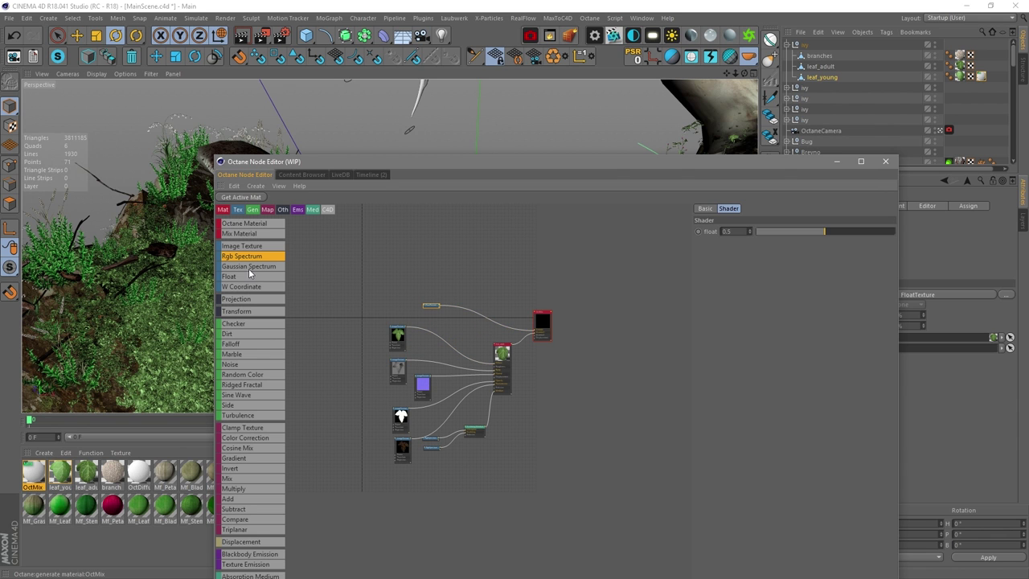
Add a Glossy Octane Material node and review its and leaf_adult's settings
{"action": "left_click_drag", "start_coordinate": [244, 223], "coordinate": [424, 438]}
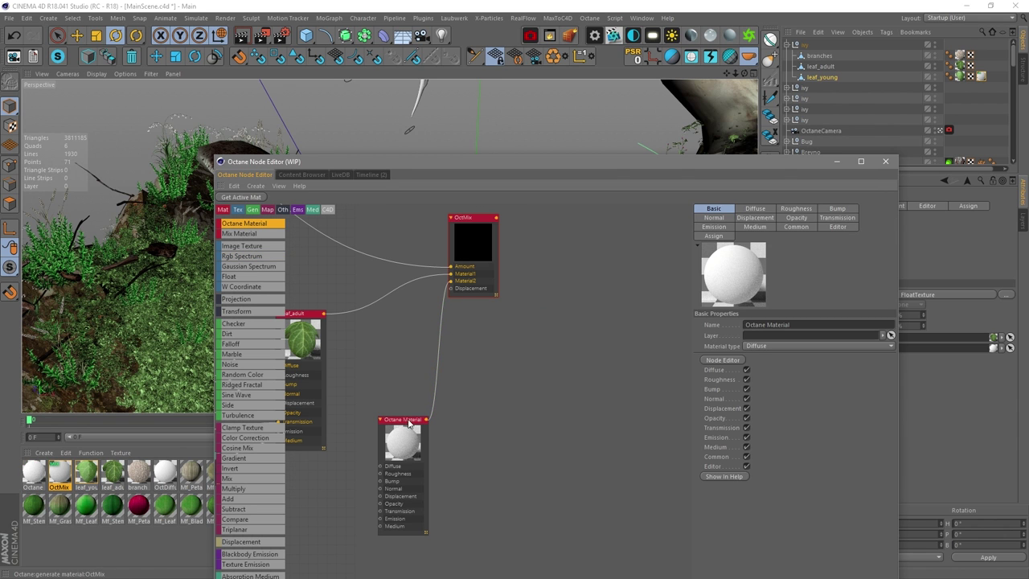
{"action": "left_click", "coordinate": [764, 370]}
{"action": "left_click_drag", "start_coordinate": [563, 382], "coordinate": [532, 418]}
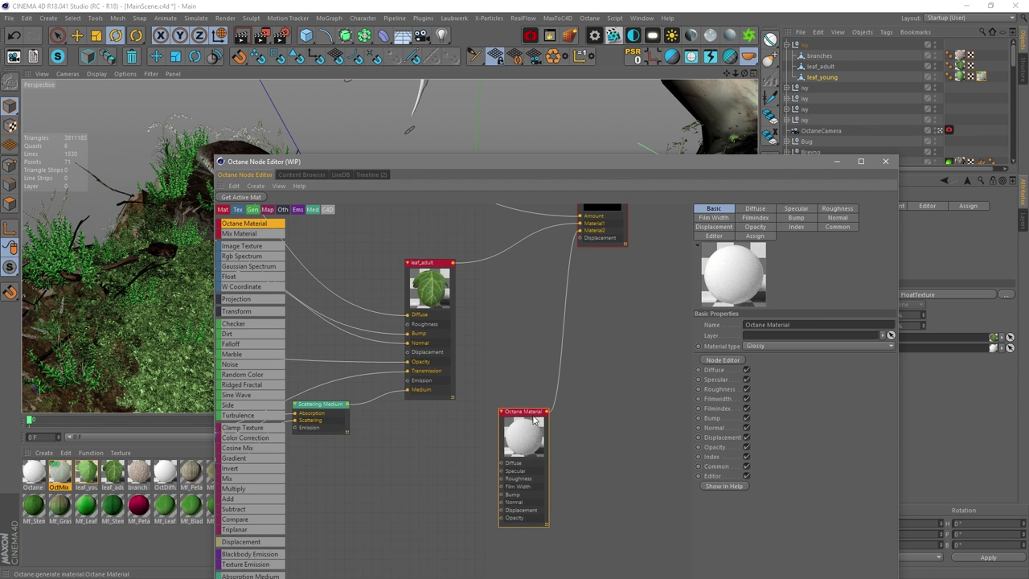
{"action": "left_click", "coordinate": [417, 343]}
{"action": "scroll", "coordinate": [466, 396], "scroll_direction": "down", "scroll_amount": 3}
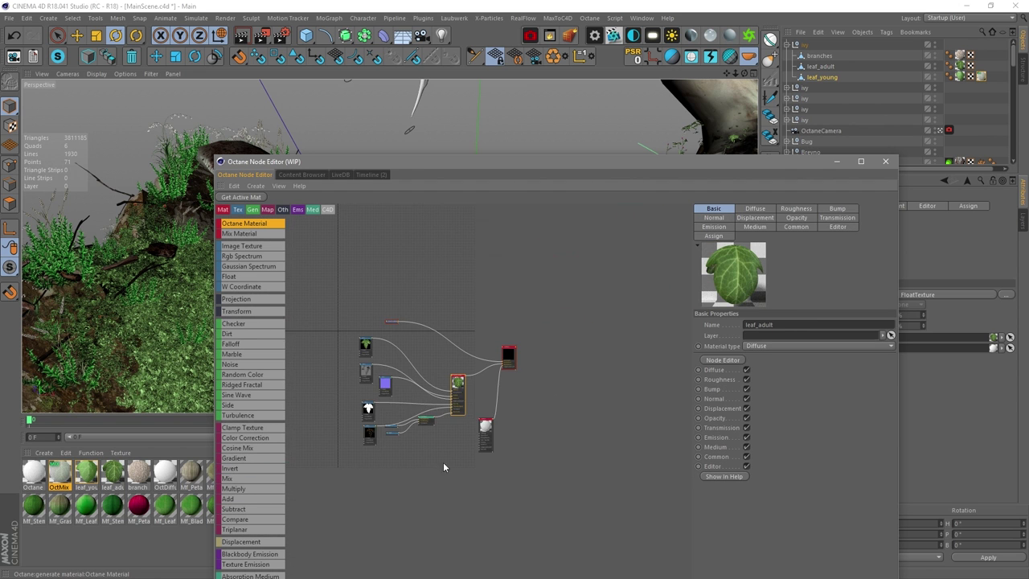
{"action": "scroll", "coordinate": [477, 463], "scroll_direction": "up", "scroll_amount": 1}
{"action": "left_click", "coordinate": [482, 410]}
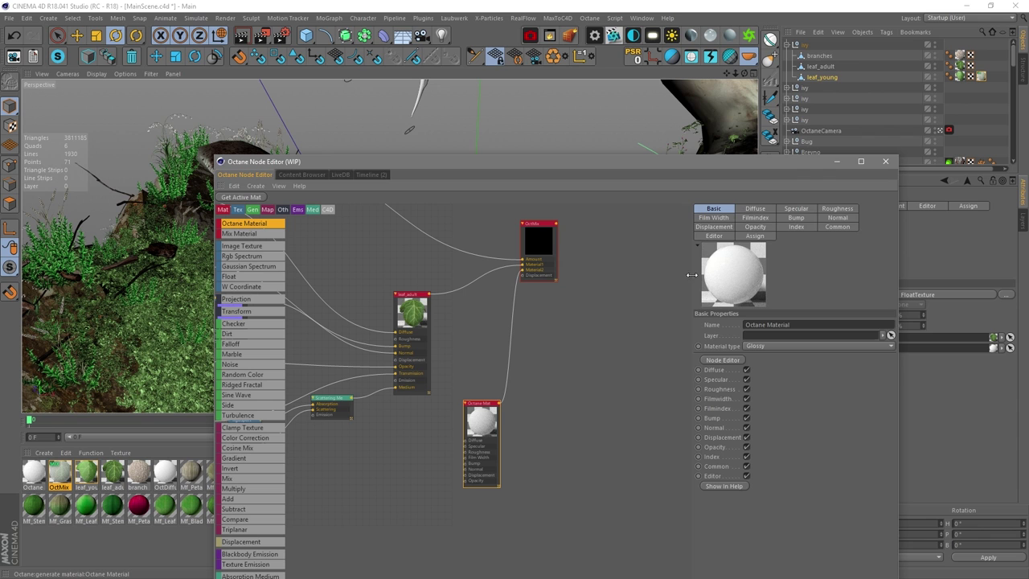
{"action": "left_click", "coordinate": [754, 227]}
{"action": "left_click", "coordinate": [714, 209]}
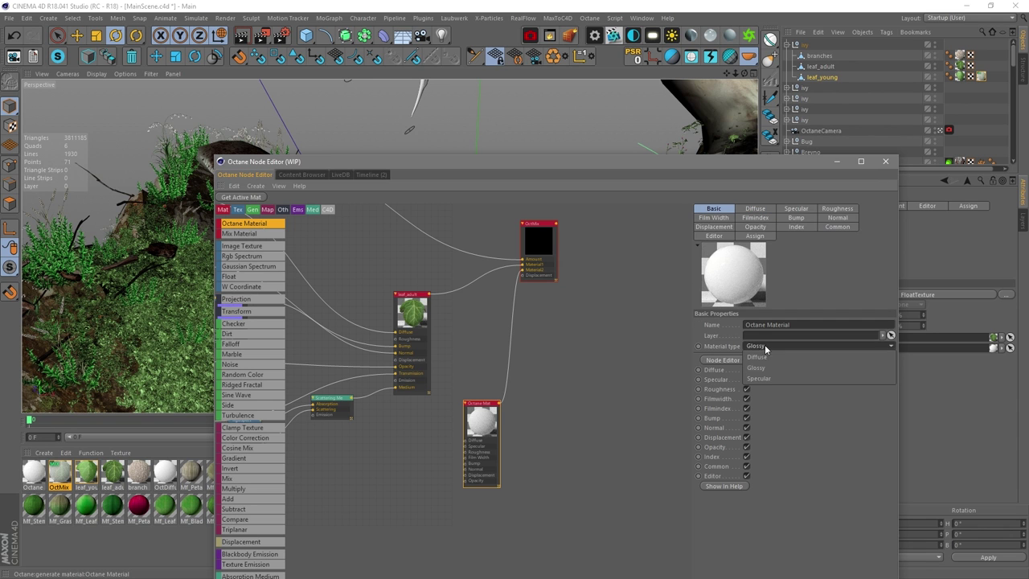
{"action": "left_click", "coordinate": [755, 208]}
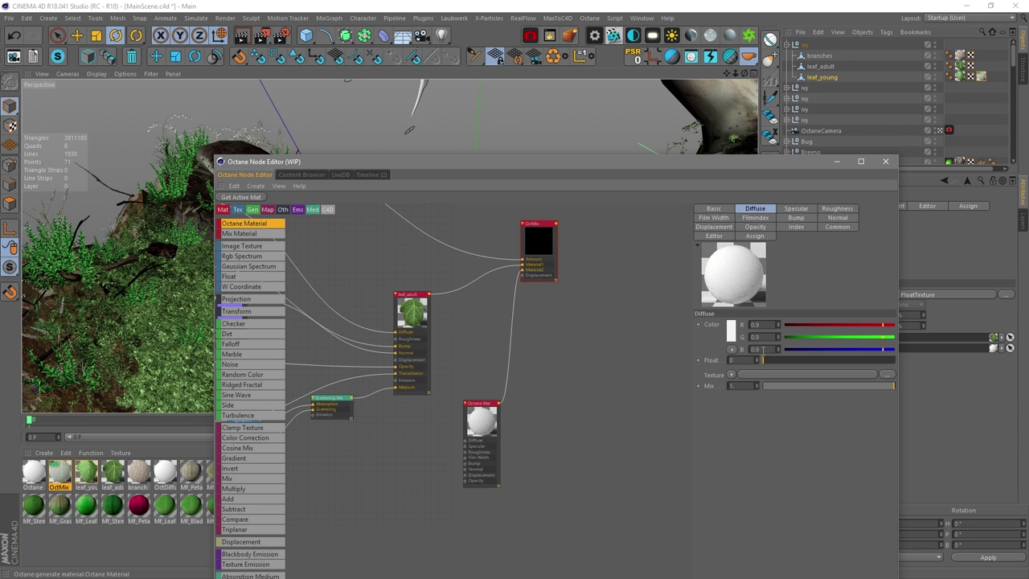
Wire the leaf image texture into the glossy material, then open Young Mix
{"action": "left_click", "coordinate": [318, 272]}
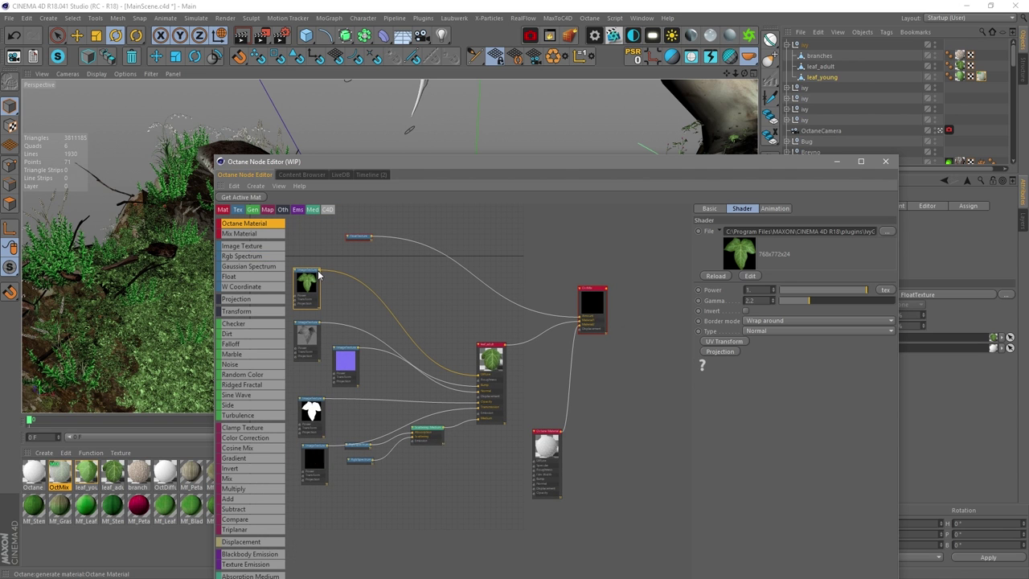
{"action": "left_click_drag", "start_coordinate": [318, 274], "coordinate": [536, 468]}
{"action": "scroll", "coordinate": [348, 322], "scroll_direction": "down", "scroll_amount": 2}
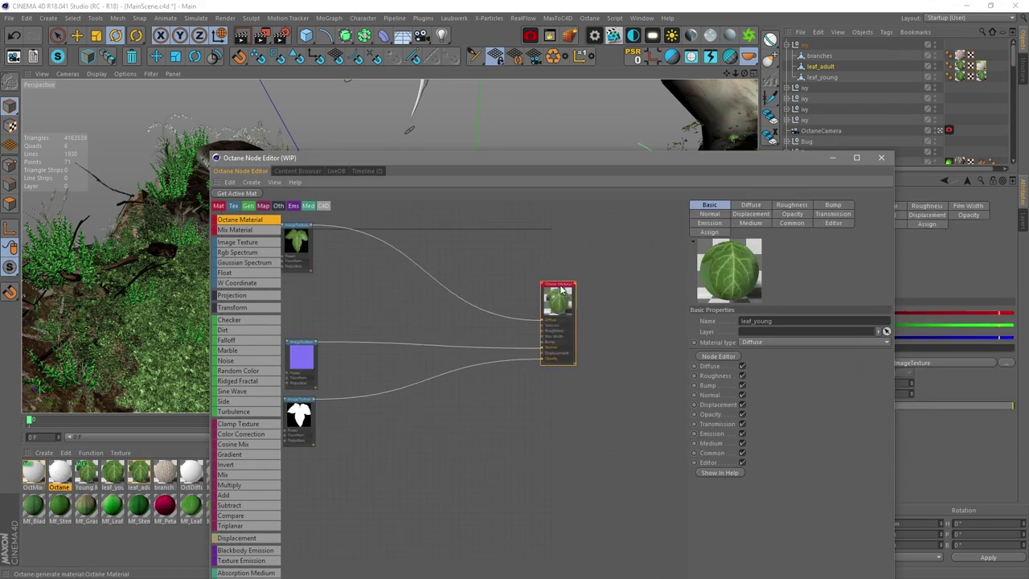
{"action": "left_click", "coordinate": [60, 476]}
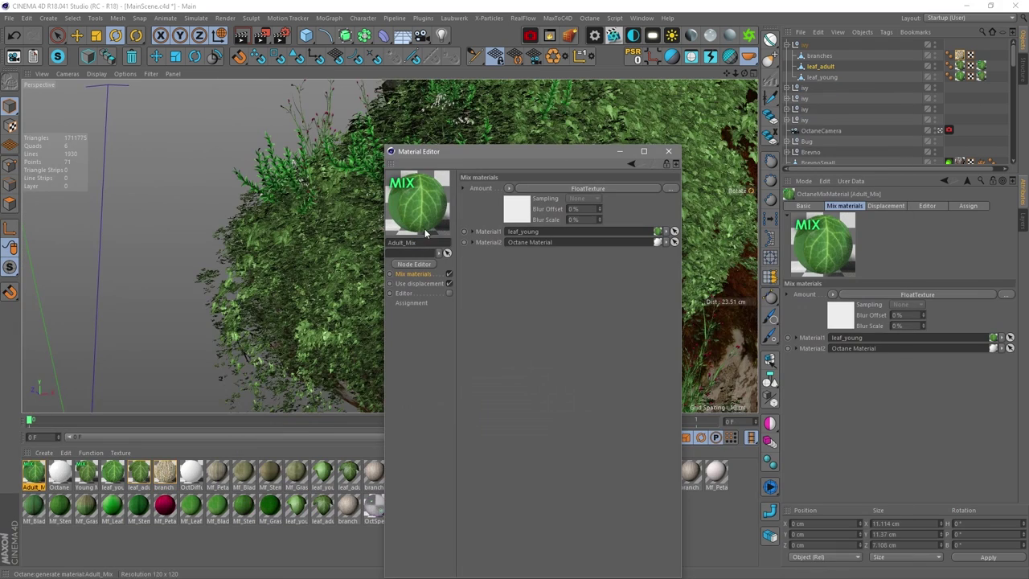
{"action": "left_click", "coordinate": [85, 474]}
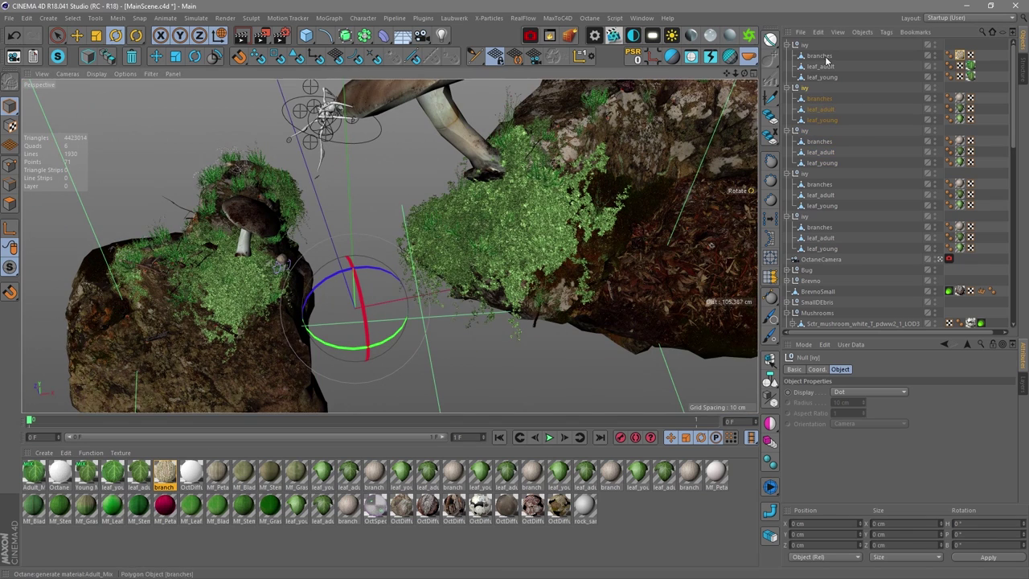
Apply Adult_Mix to the ivy leaf texture tags and remove unused materials
{"action": "left_click", "coordinate": [959, 56]}
{"action": "key", "text": "ctrl+z"}
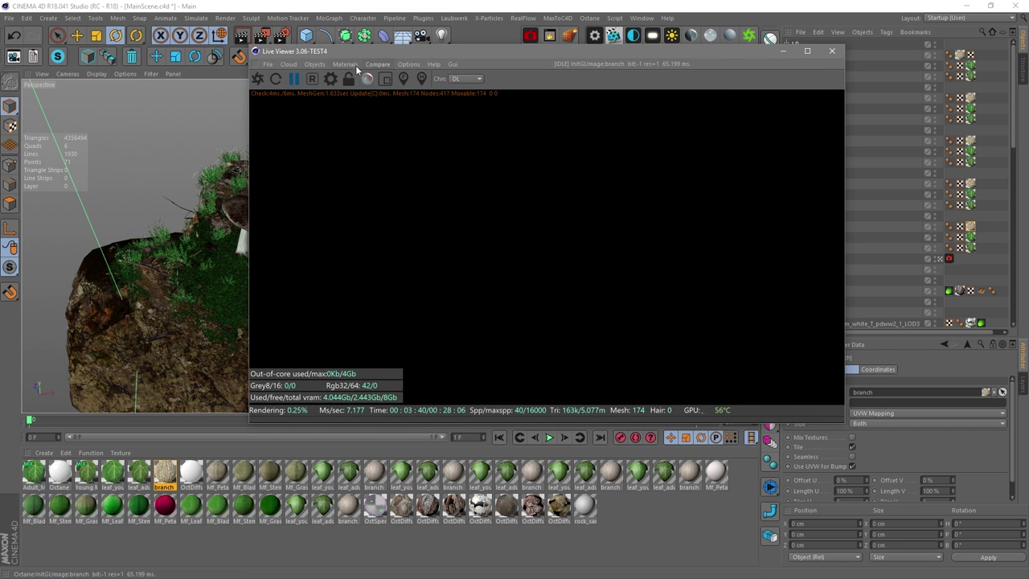
{"action": "left_click", "coordinate": [355, 65]}
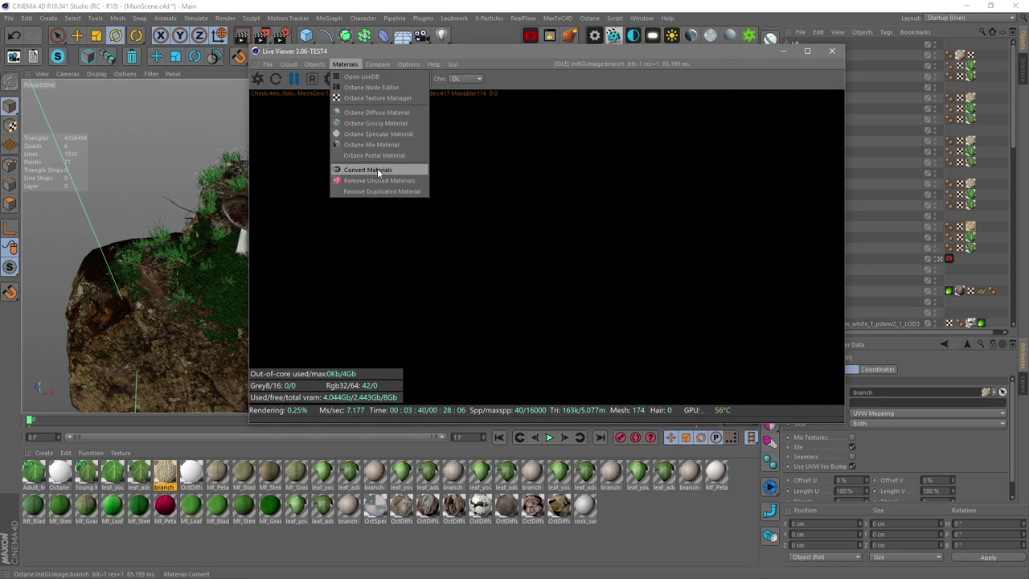
{"action": "left_click", "coordinate": [387, 180]}
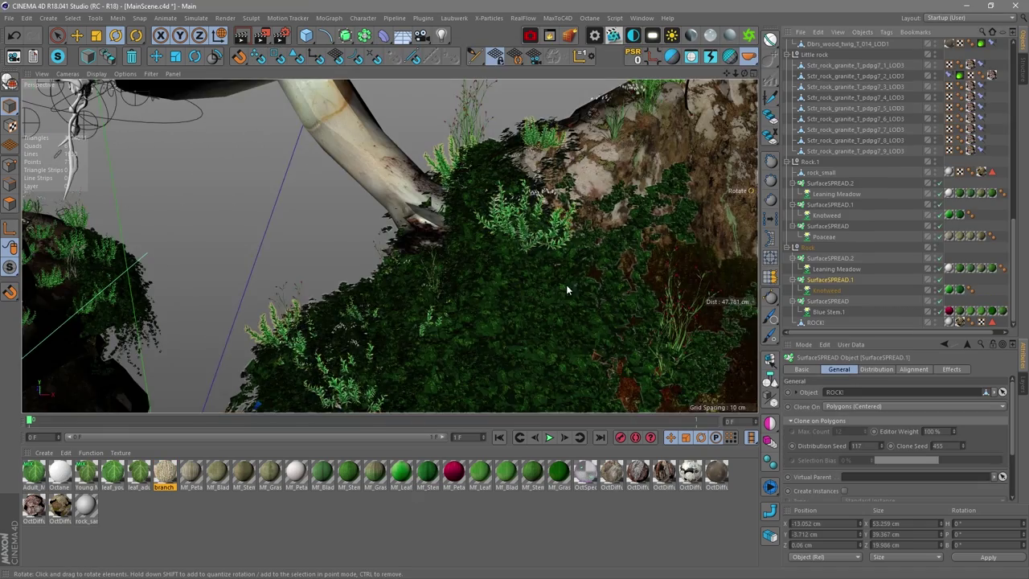
Review the node graphs of Mf_Stem, Mf_Blade and the other plant materials
{"action": "left_click_drag", "start_coordinate": [560, 282], "coordinate": [436, 324], "text": "alt"}
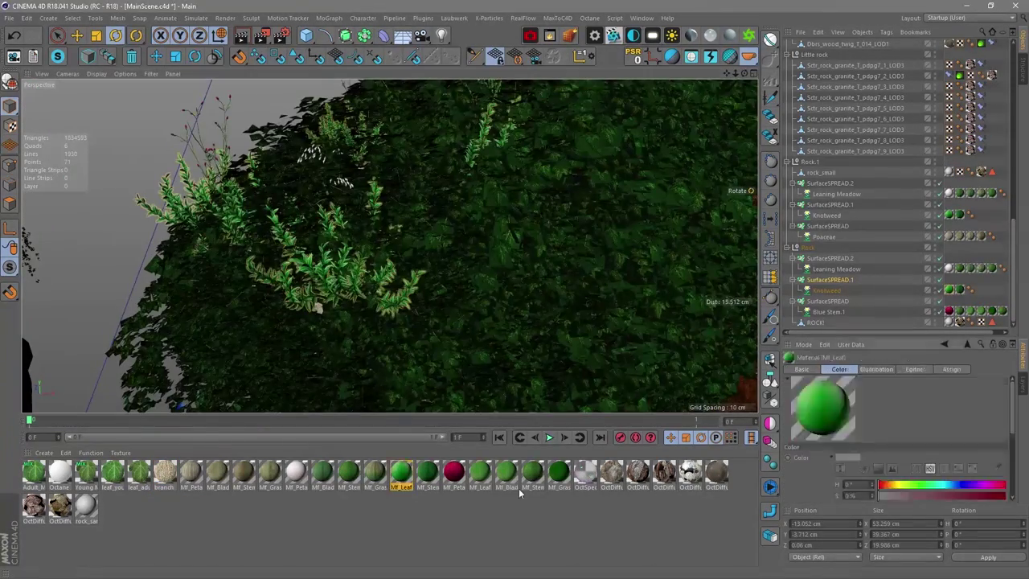
{"action": "key", "text": "ctrl+a"}
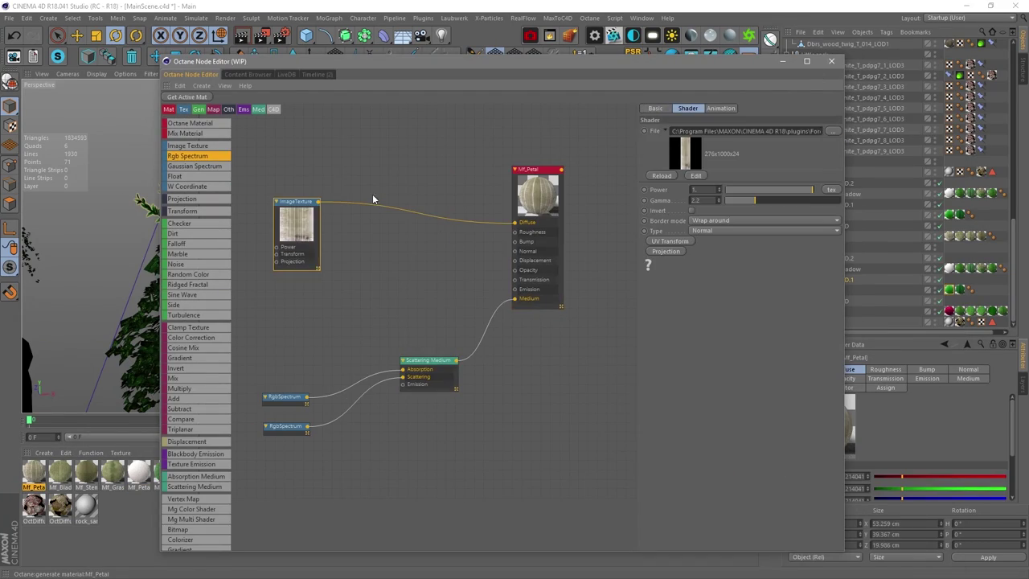
{"action": "left_click", "coordinate": [115, 476]}
{"action": "left_click_drag", "start_coordinate": [362, 61], "coordinate": [643, 69]}
{"action": "left_click", "coordinate": [192, 476]}
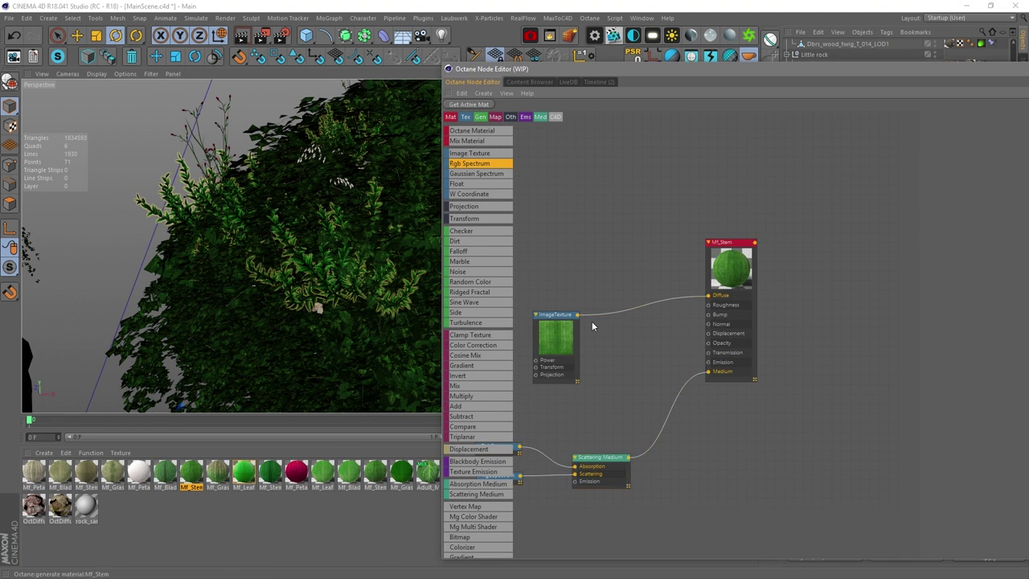
{"action": "key", "text": "Right"}
{"action": "key", "text": "Right"}
{"action": "key", "text": "Right"}
{"action": "key", "text": "Right"}
{"action": "key", "text": "Right"}
{"action": "key", "text": "Right"}
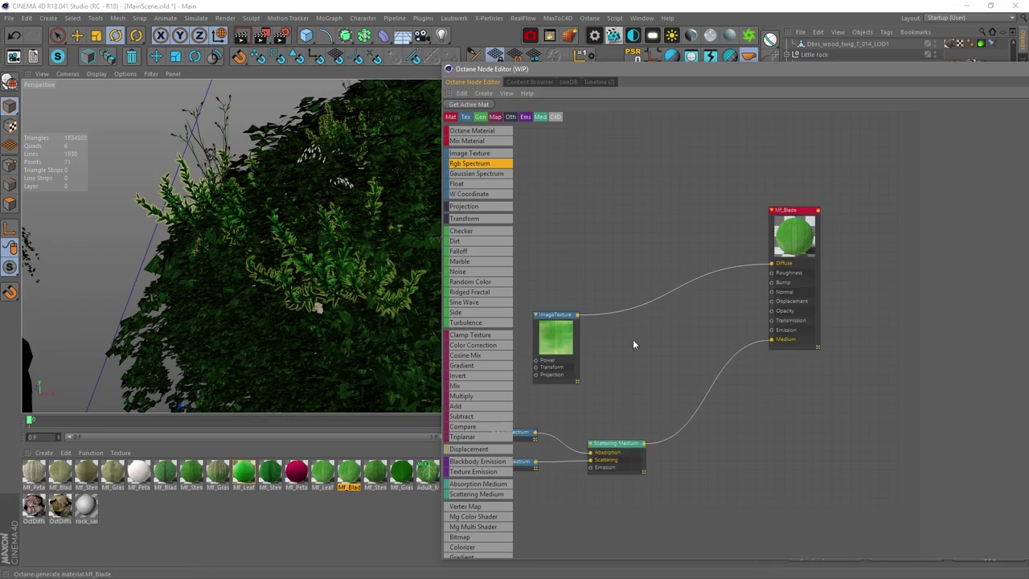
{"action": "key", "text": "Right"}
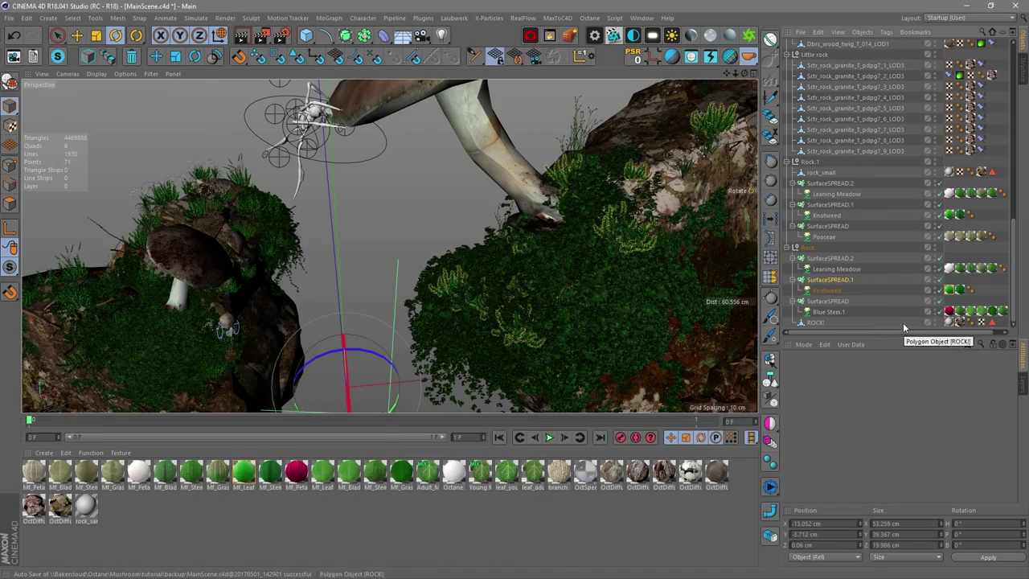
Select then deselect all top-level objects, orbit the mushrooms, and place the Live Viewer over them
{"action": "scroll", "coordinate": [873, 240], "scroll_direction": "up", "scroll_amount": 5}
{"action": "left_click_drag", "start_coordinate": [397, 234], "coordinate": [173, 181], "text": "alt"}
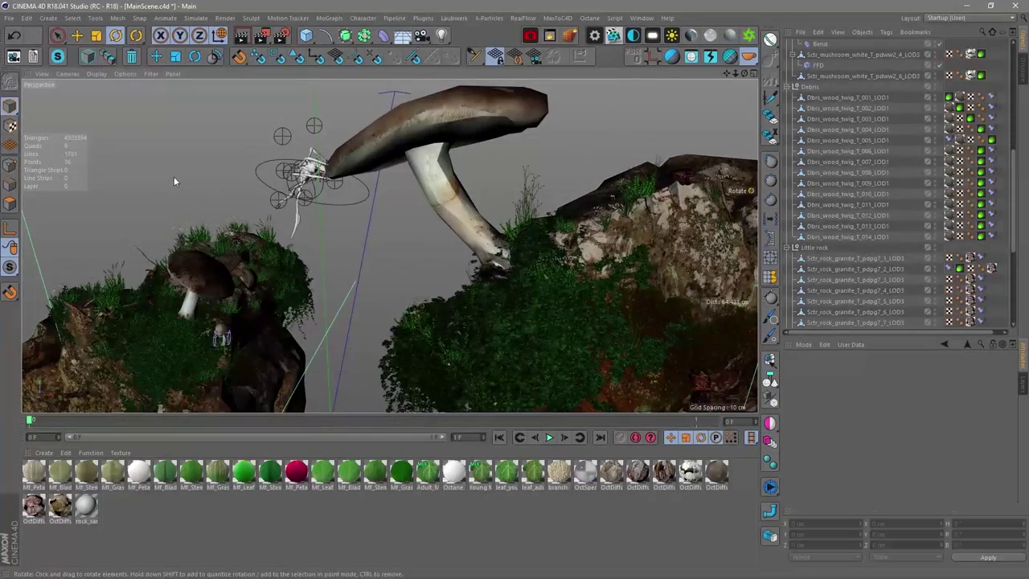
{"action": "key", "text": "ctrl+a"}
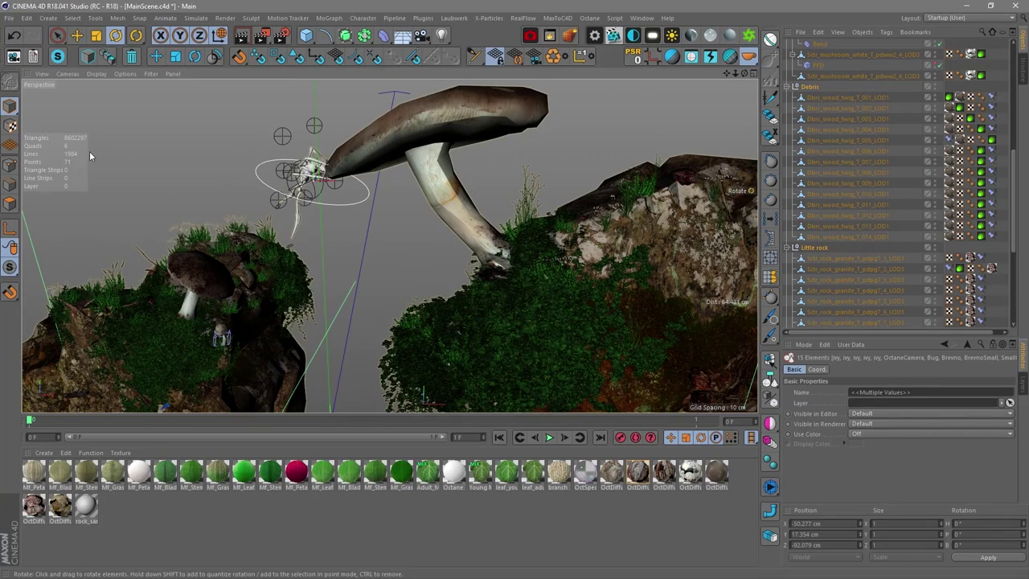
{"action": "key", "text": "ctrl+shift+a"}
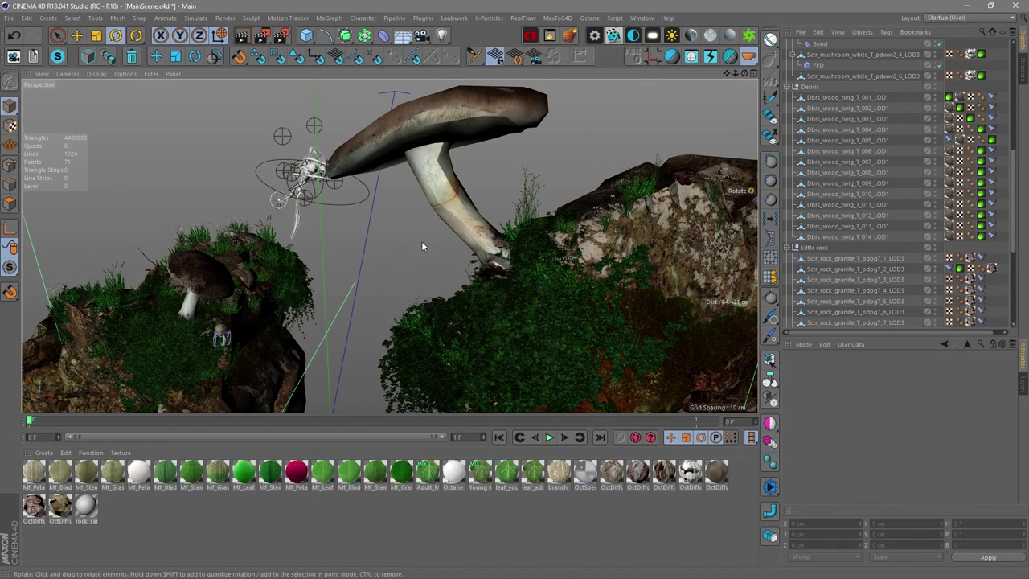
{"action": "left_click_drag", "start_coordinate": [419, 245], "coordinate": [302, 260], "text": "alt"}
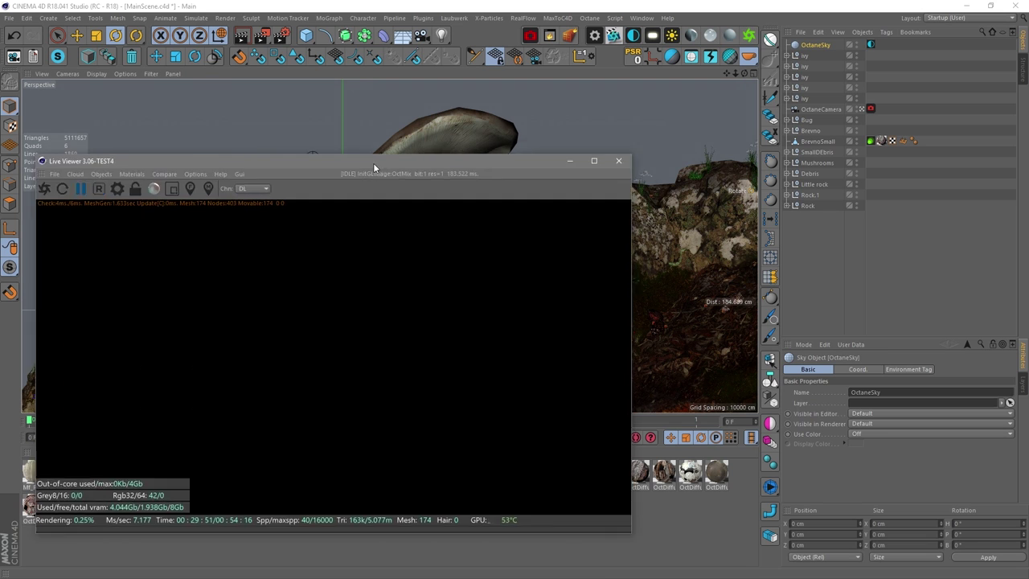
{"action": "left_click_drag", "start_coordinate": [373, 162], "coordinate": [450, 119]}
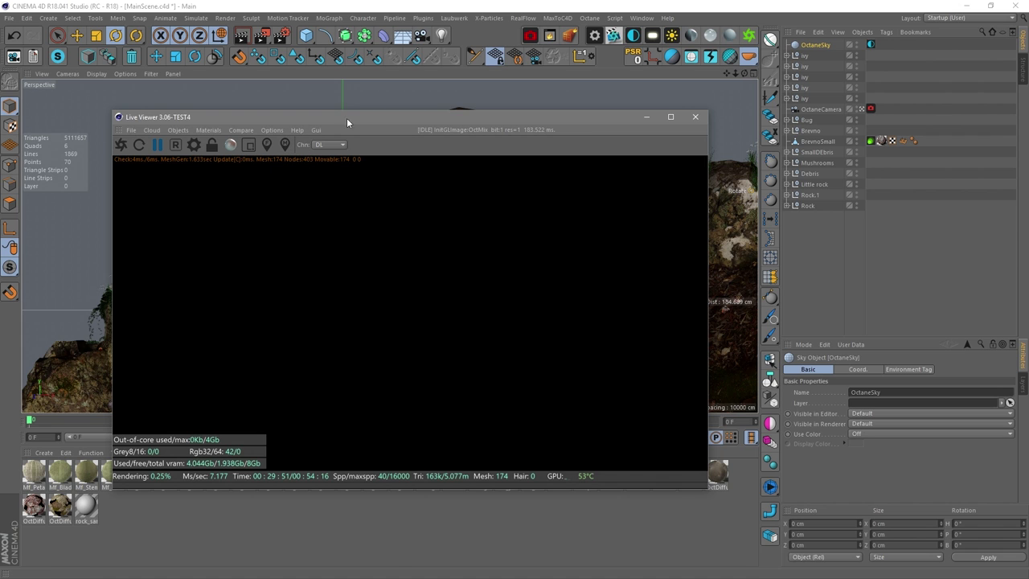
Restart the live render and switch its render channel from DL to PT
{"action": "left_click", "coordinate": [122, 146]}
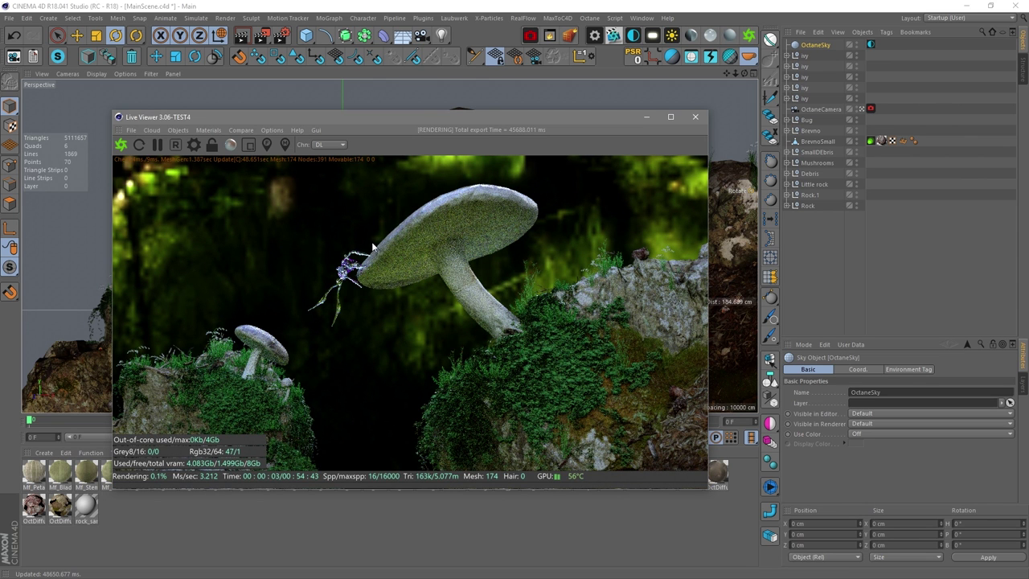
{"action": "left_click", "coordinate": [332, 146]}
{"action": "left_click", "coordinate": [328, 167]}
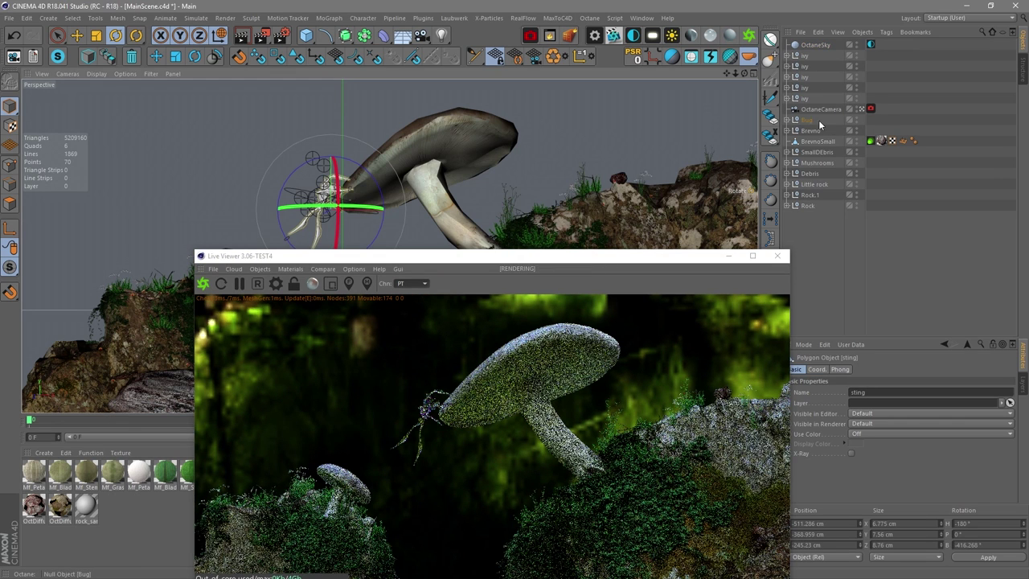
{"action": "left_click", "coordinate": [807, 120]}
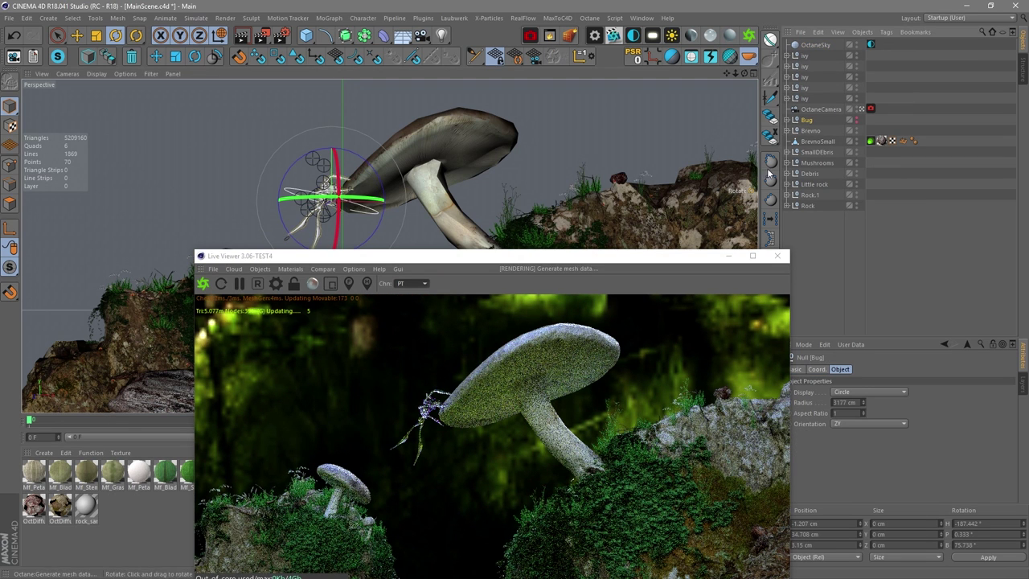
{"action": "left_click_drag", "start_coordinate": [552, 257], "coordinate": [456, 99]}
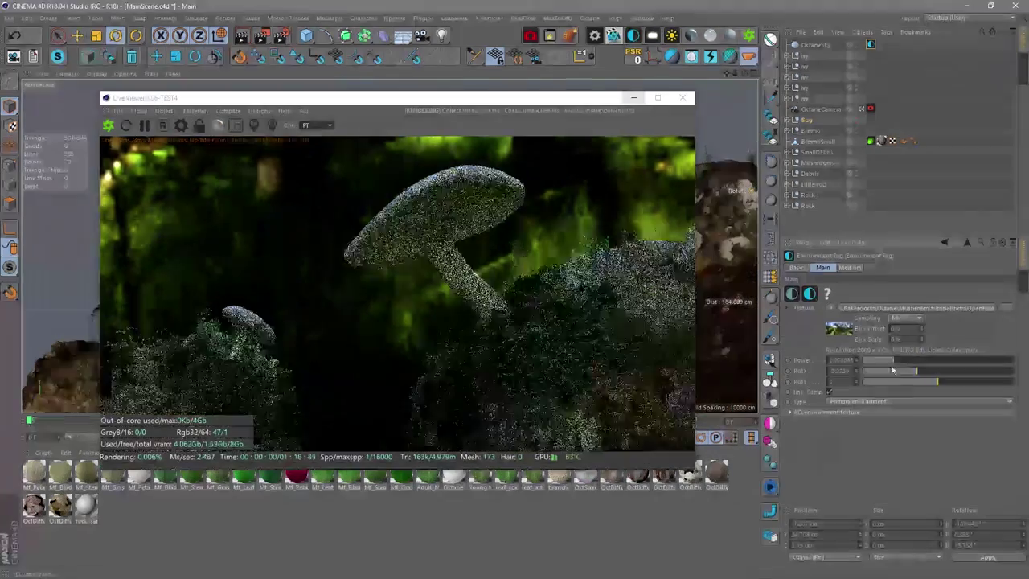
Rotate the forest environment HDRI and add an OctaneDaylight to the scene
{"action": "left_click_drag", "start_coordinate": [892, 369], "coordinate": [902, 374]}
{"action": "scroll", "coordinate": [297, 267], "scroll_direction": "up", "scroll_amount": 5}
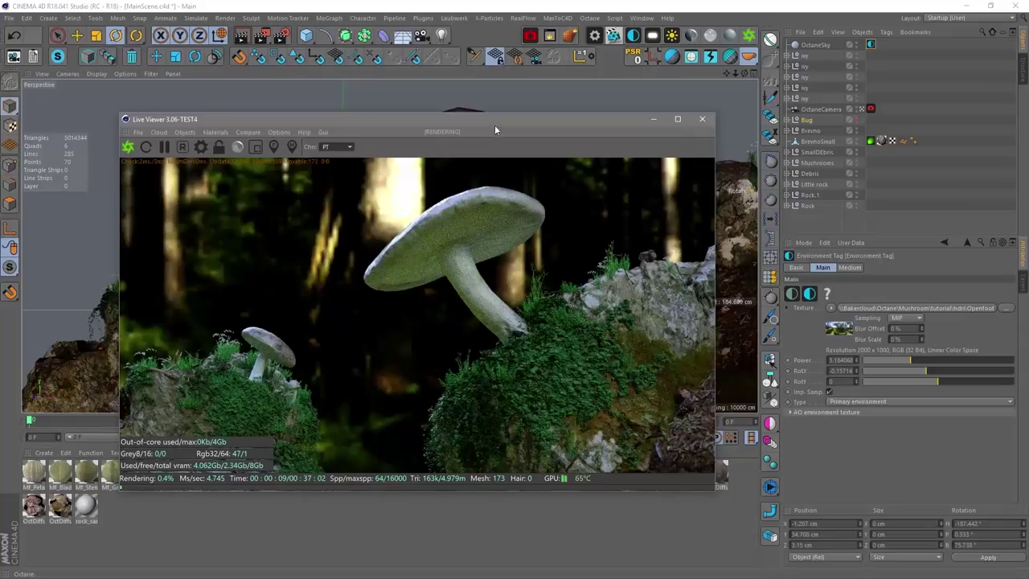
{"action": "mouse_move", "coordinate": [916, 378]}
{"action": "left_mouse_down"}
{"action": "mouse_move", "coordinate": [929, 381]}
{"action": "mouse_move", "coordinate": [920, 367]}
{"action": "left_mouse_up"}
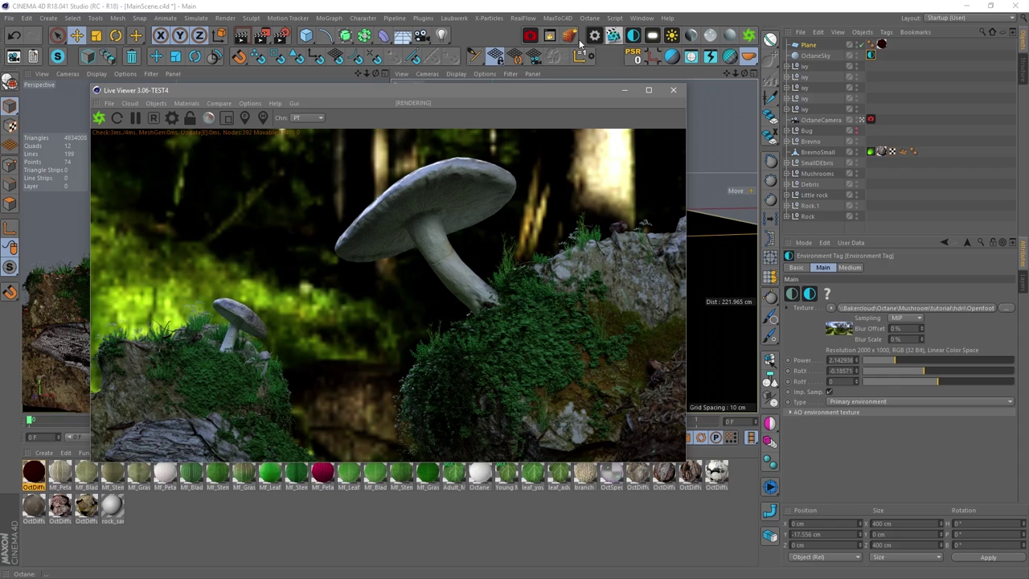
{"action": "left_click", "coordinate": [671, 35]}
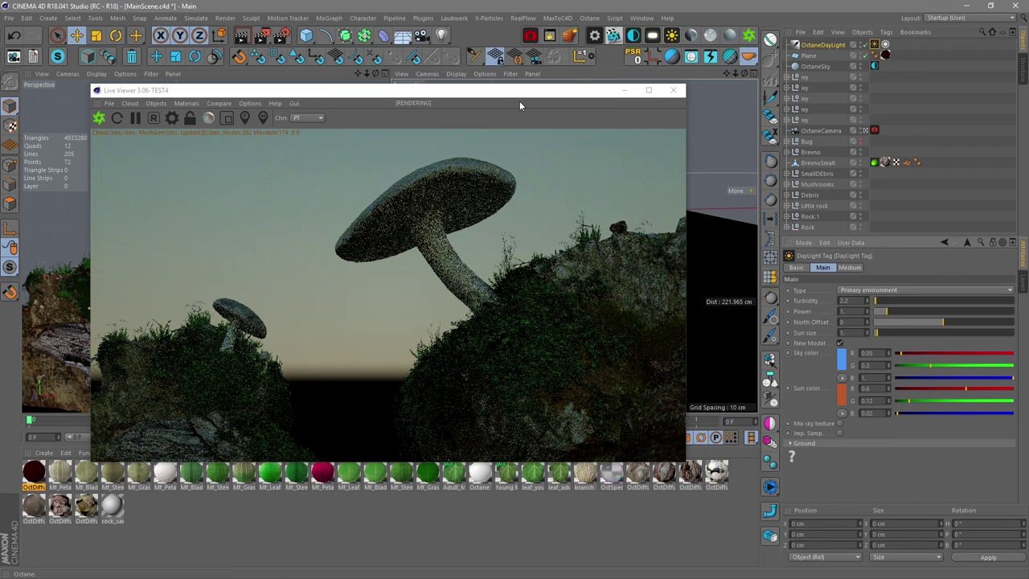
Enable Mix sky texture on the daylight and rotate the sun across the mushrooms
{"action": "left_click", "coordinate": [839, 423]}
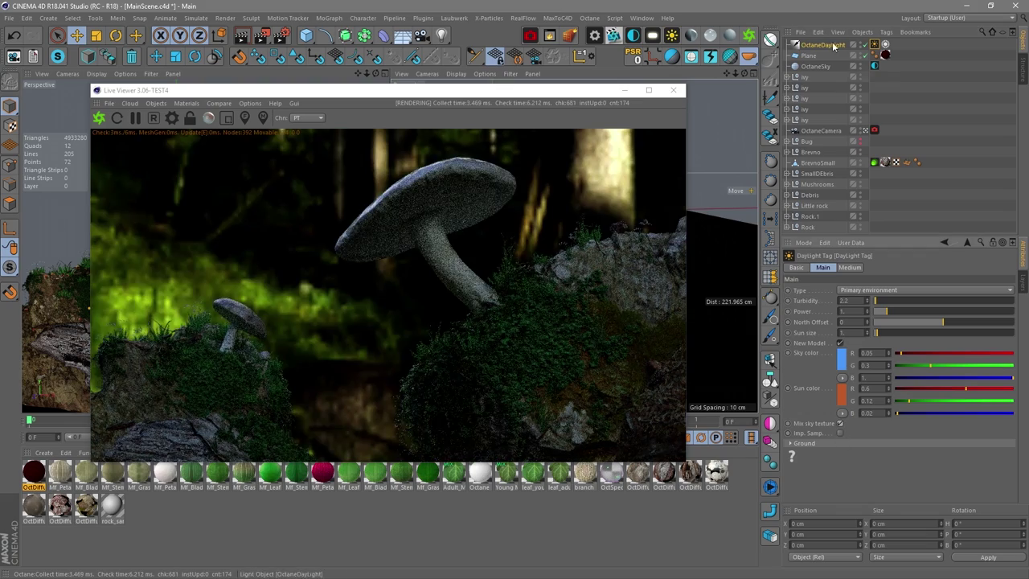
{"action": "left_click", "coordinate": [841, 357]}
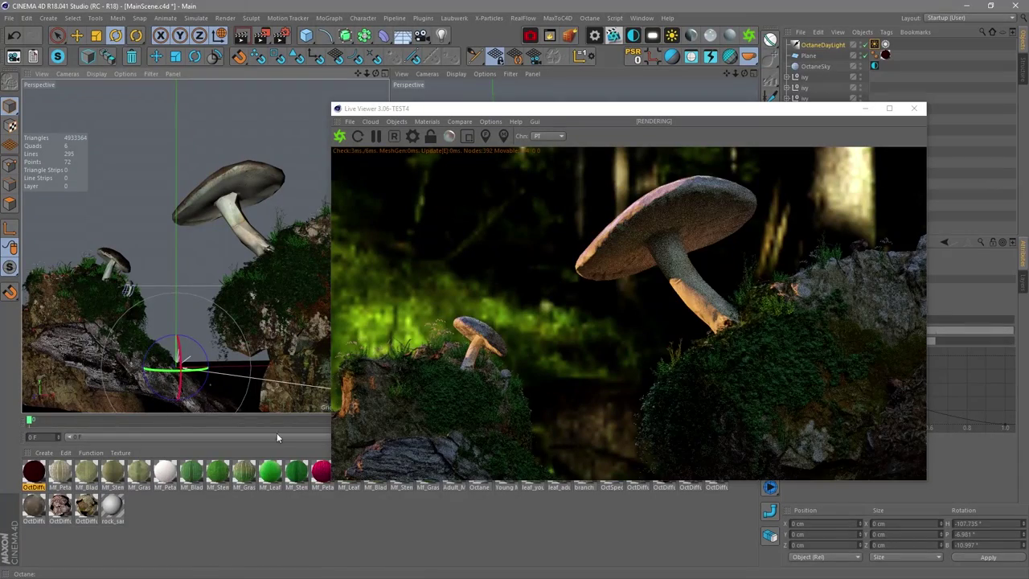
{"action": "left_click_drag", "start_coordinate": [201, 371], "coordinate": [177, 370]}
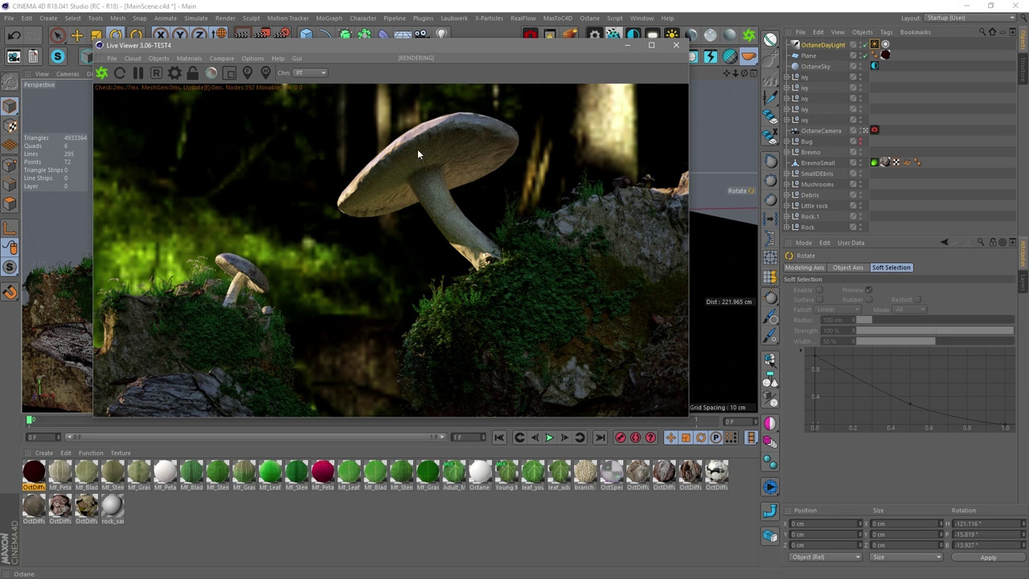
Leave bloom at 53.80502 and stretch the backdrop plane to 3728.129 by 1972.912 cm
{"action": "left_click", "coordinate": [174, 73]}
{"action": "left_click_drag", "start_coordinate": [772, 238], "coordinate": [824, 235]}
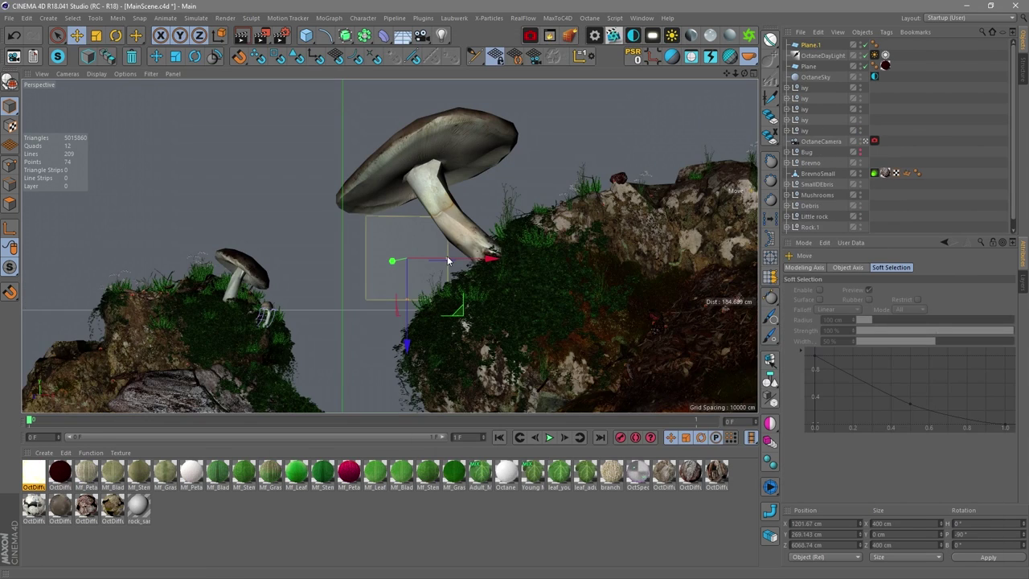
{"action": "left_click_drag", "start_coordinate": [447, 256], "coordinate": [489, 336]}
{"action": "left_click_drag", "start_coordinate": [404, 344], "coordinate": [406, 345]}
{"action": "mouse_move", "coordinate": [487, 259]}
{"action": "left_mouse_down"}
{"action": "mouse_move", "coordinate": [536, 247]}
{"action": "mouse_move", "coordinate": [494, 259]}
{"action": "left_mouse_up"}
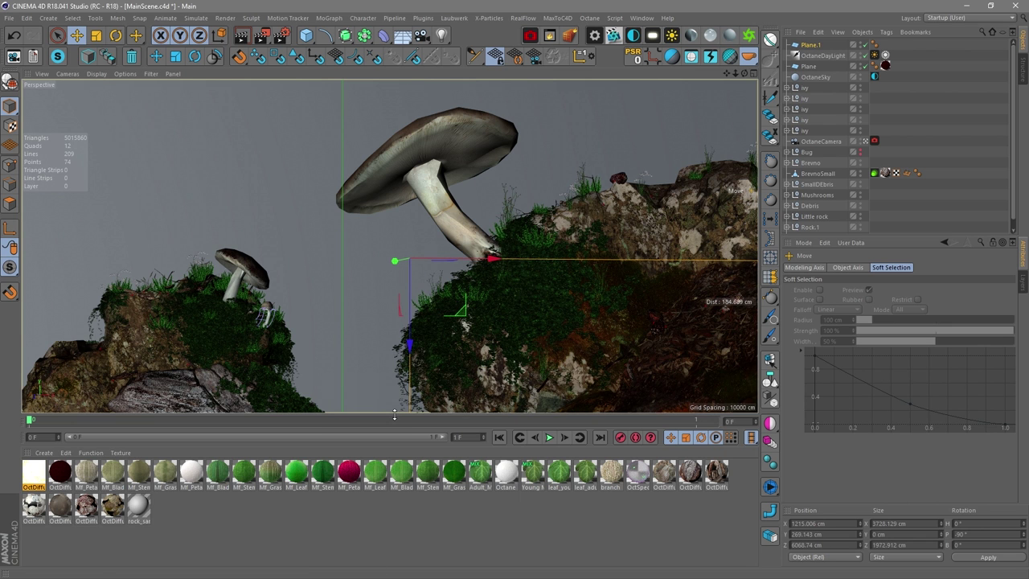
Raise the plane slightly and arrange its Image Texture and Texture Emission nodes
{"action": "left_click_drag", "start_coordinate": [394, 414], "coordinate": [394, 472]}
{"action": "left_click_drag", "start_coordinate": [412, 381], "coordinate": [412, 378]}
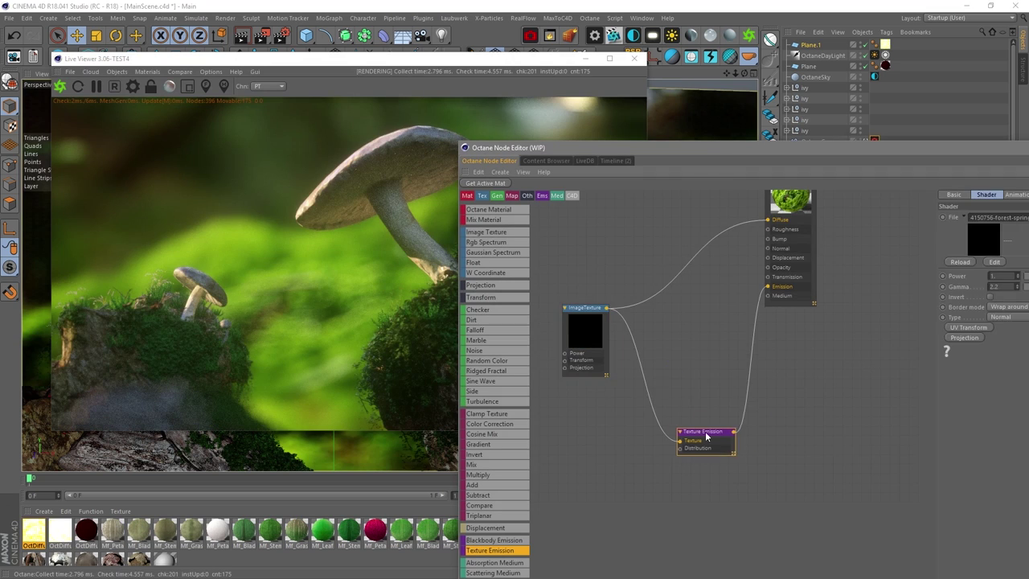
{"action": "left_click_drag", "start_coordinate": [589, 309], "coordinate": [573, 239]}
{"action": "left_click_drag", "start_coordinate": [699, 432], "coordinate": [662, 376]}
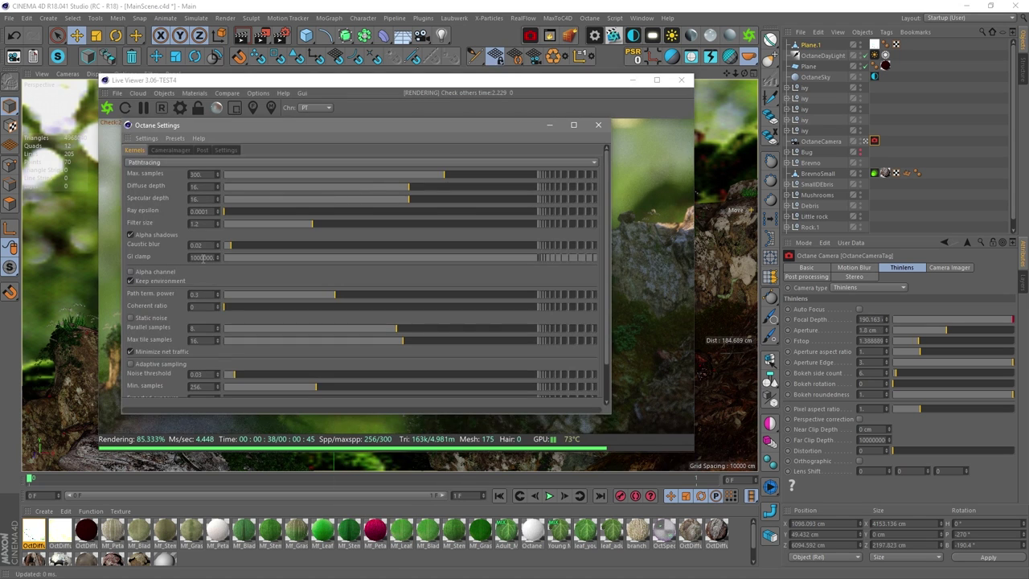
Enter a GI clamp of 1000000 and tidy the OctMix and FloatTexture nodes
{"action": "left_click", "coordinate": [201, 257]}
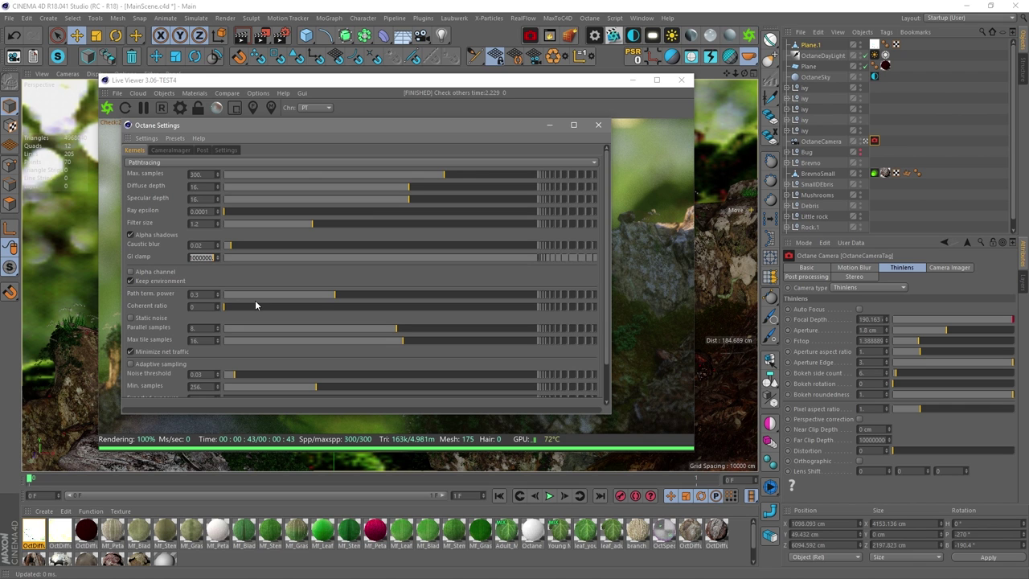
{"action": "key", "text": "Return"}
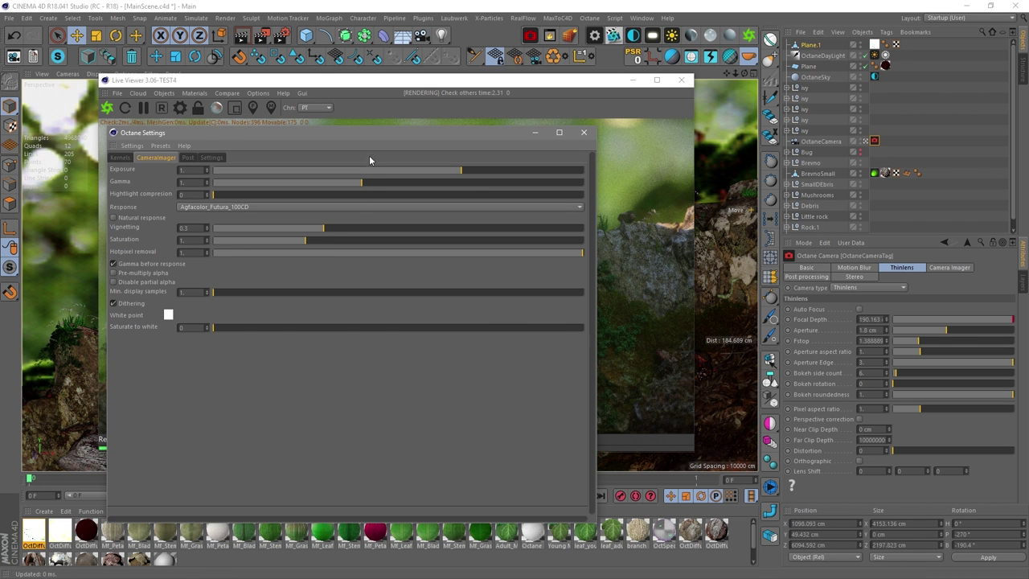
{"action": "left_click_drag", "start_coordinate": [369, 156], "coordinate": [384, 357]}
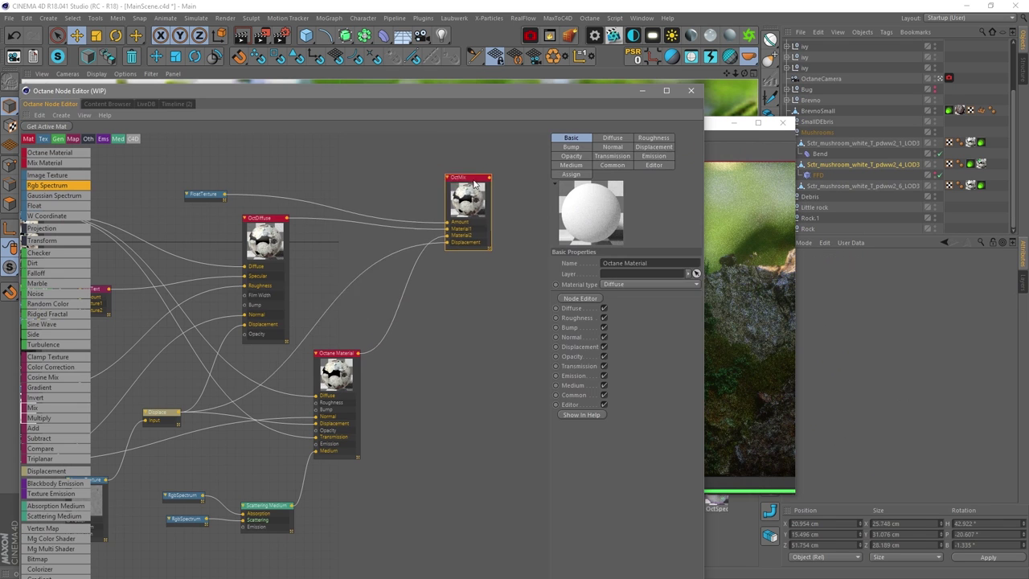
{"action": "left_click_drag", "start_coordinate": [474, 184], "coordinate": [479, 189]}
{"action": "left_click_drag", "start_coordinate": [202, 198], "coordinate": [237, 180]}
Select the Scattering Medium node and widen the shader properties panel
{"action": "left_click", "coordinate": [271, 504]}
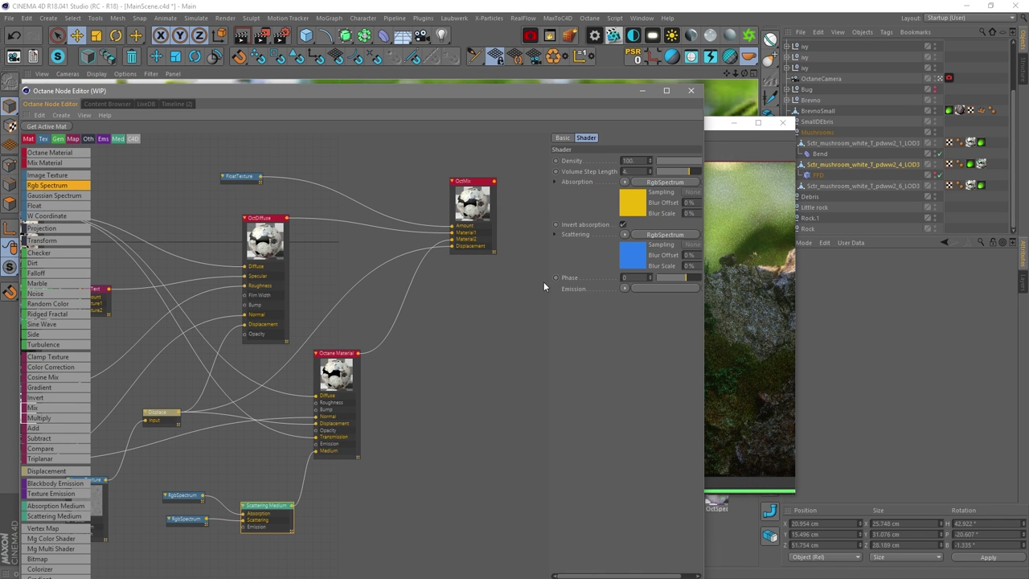
{"action": "left_click_drag", "start_coordinate": [548, 294], "coordinate": [495, 293]}
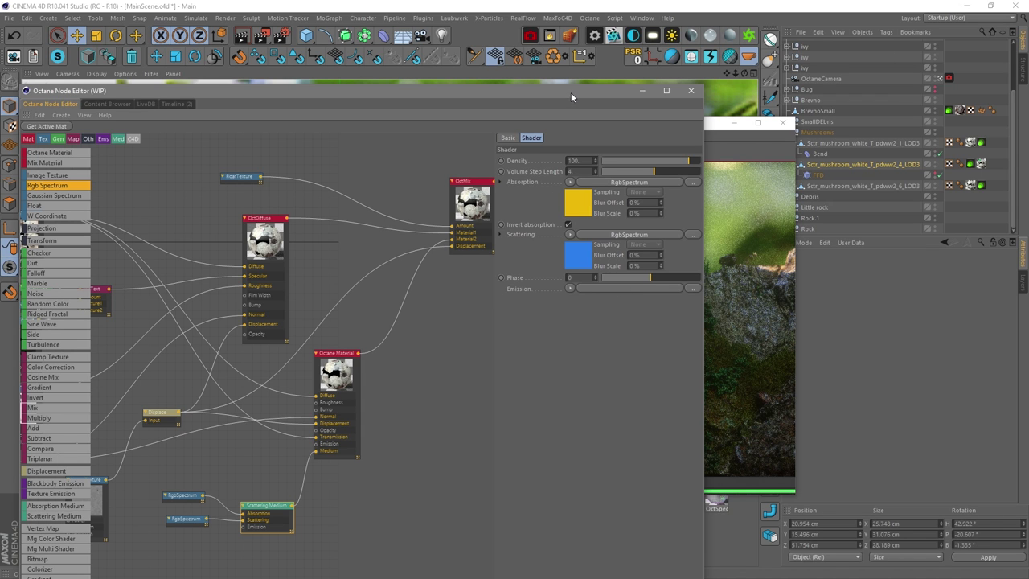
{"action": "left_click", "coordinate": [533, 90]}
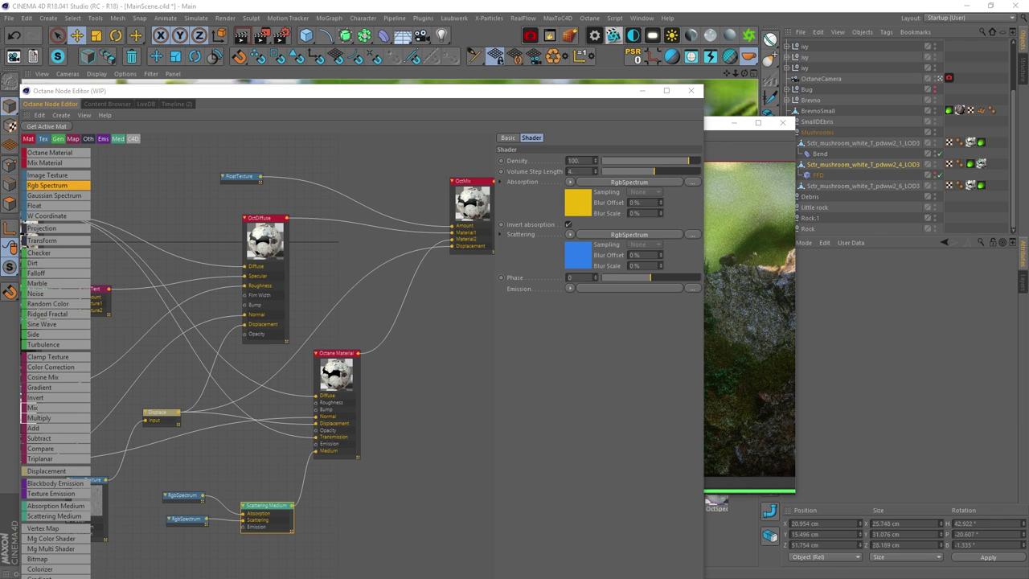
Switch the renderer to Octane and enable render passes with the SSS beauty pass
{"action": "key", "text": "ctrl+b"}
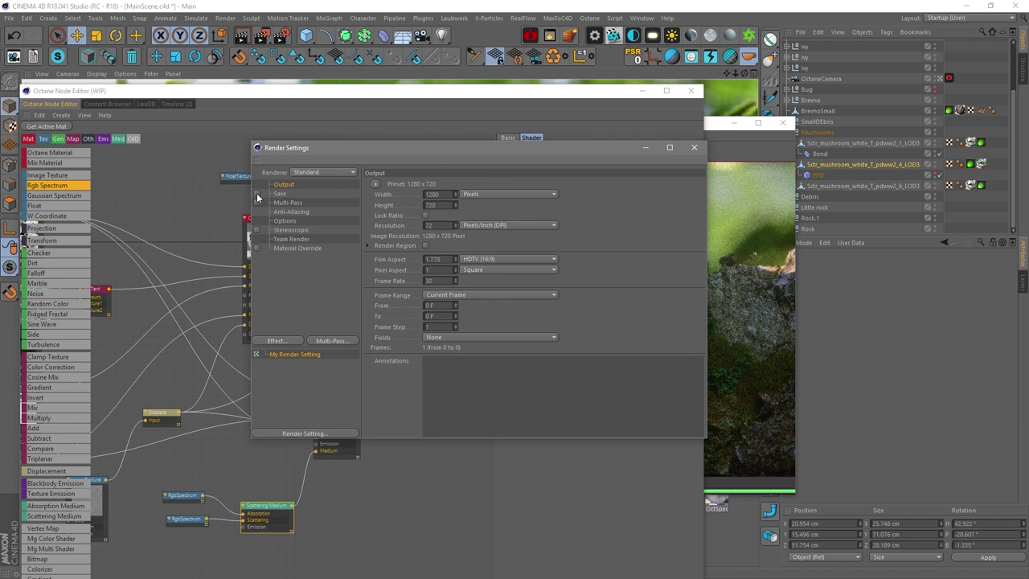
{"action": "left_click", "coordinate": [327, 171]}
{"action": "left_click", "coordinate": [325, 225]}
{"action": "left_click", "coordinate": [305, 257]}
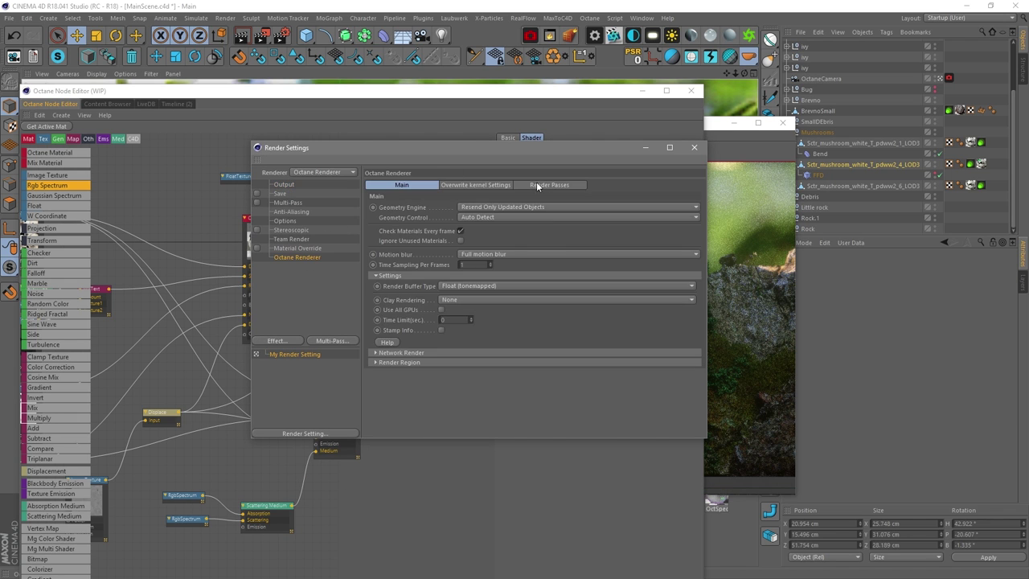
{"action": "left_click", "coordinate": [542, 183]}
{"action": "left_click", "coordinate": [399, 206]}
{"action": "left_click", "coordinate": [404, 319]}
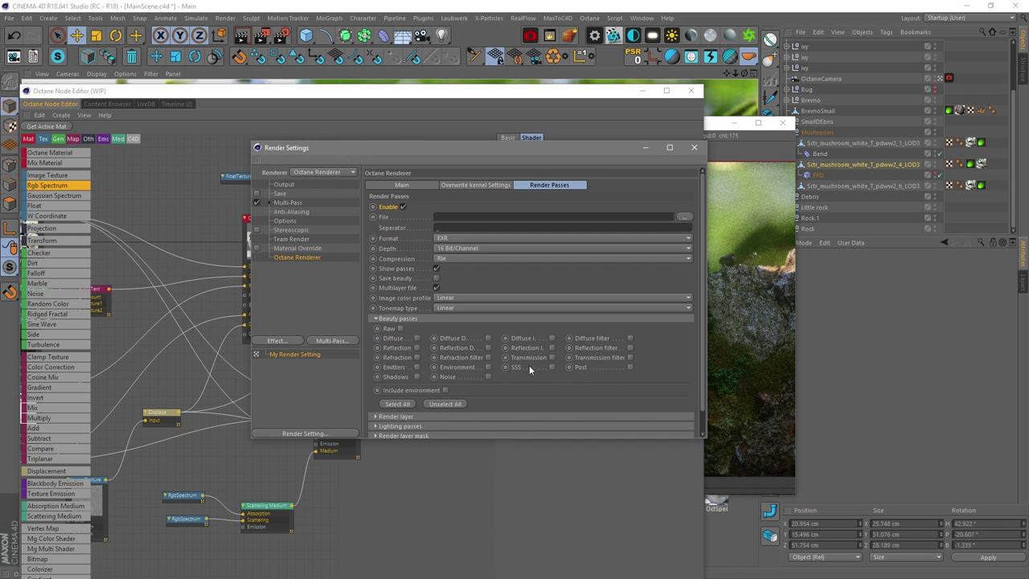
{"action": "left_click", "coordinate": [551, 366]}
{"action": "left_click", "coordinate": [645, 148]}
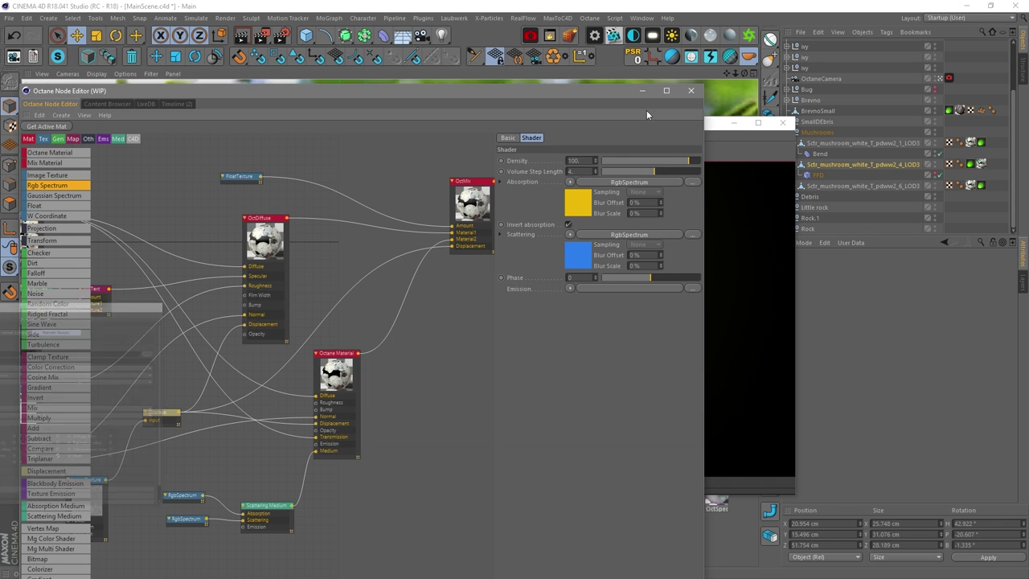
View the SSS pass live and set Volume Step Length 0.101228 and Phase 1
{"action": "left_click_drag", "start_coordinate": [637, 94], "coordinate": [285, 130]}
{"action": "left_click_drag", "start_coordinate": [615, 130], "coordinate": [725, 93]}
{"action": "left_click", "coordinate": [368, 440]}
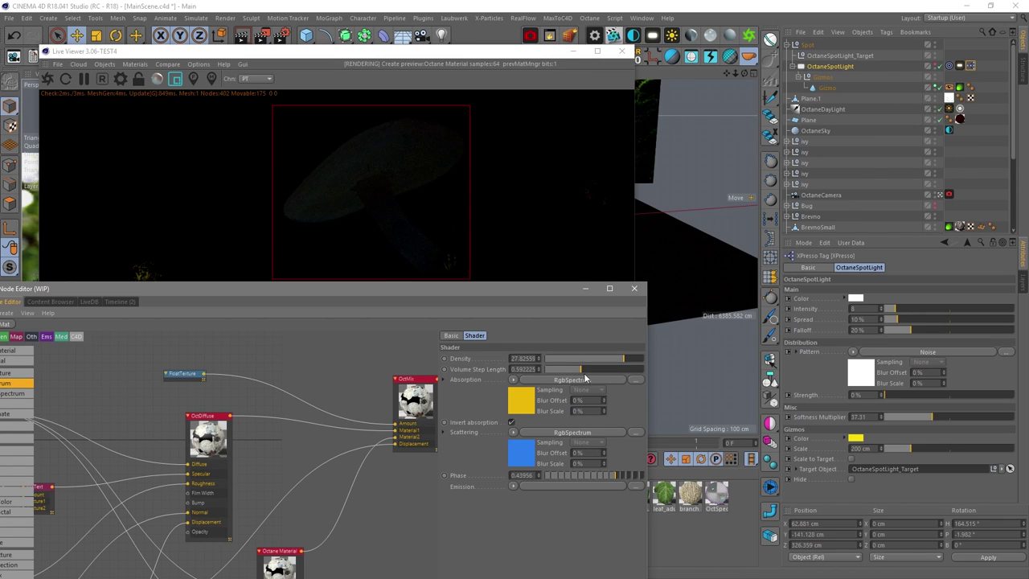
{"action": "left_click_drag", "start_coordinate": [581, 373], "coordinate": [564, 370]}
{"action": "left_click_drag", "start_coordinate": [614, 475], "coordinate": [642, 475]}
{"action": "left_click_drag", "start_coordinate": [494, 289], "coordinate": [670, 162]}
Rearrange the node editor and live render windows and adjust the material float blend
{"action": "left_click_drag", "start_coordinate": [450, 160], "coordinate": [353, 386]}
{"action": "left_click_drag", "start_coordinate": [324, 50], "coordinate": [694, 313]}
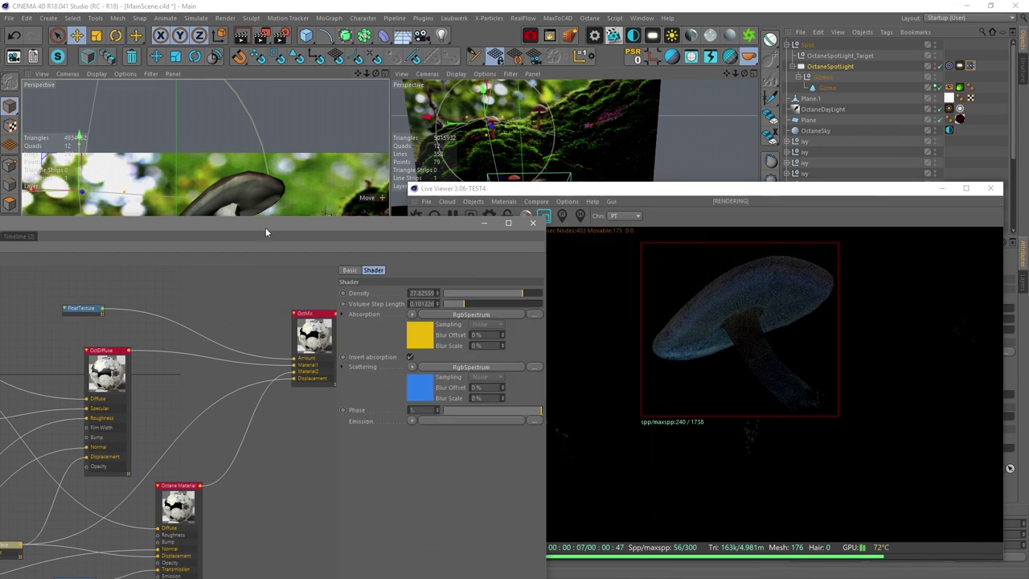
{"action": "left_click_drag", "start_coordinate": [434, 294], "coordinate": [468, 294]}
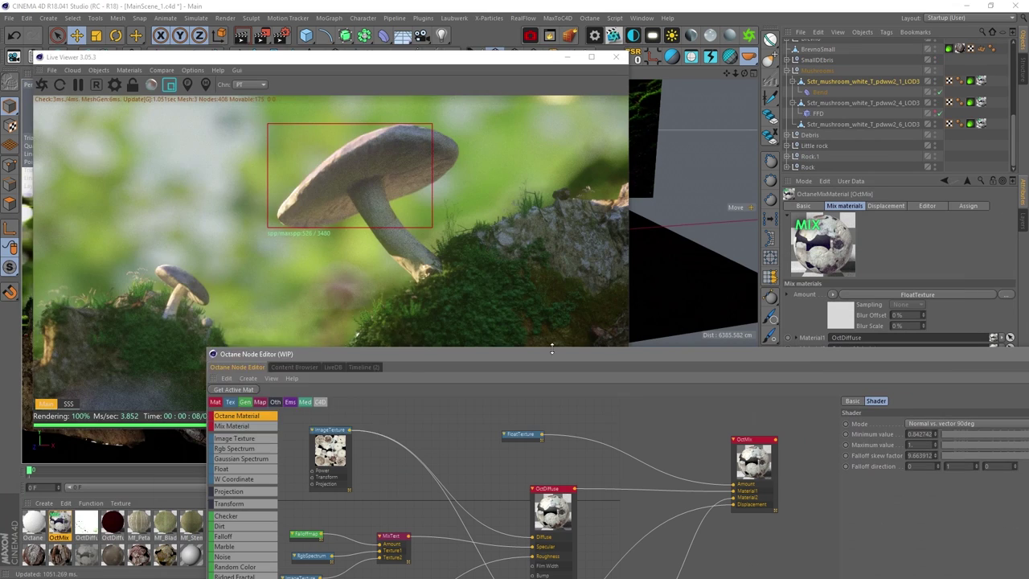
{"action": "key", "text": "ctrl+b"}
Set the Falloff node's skew factor to 11.49648 with minimum value 0
{"action": "left_click", "coordinate": [124, 210]}
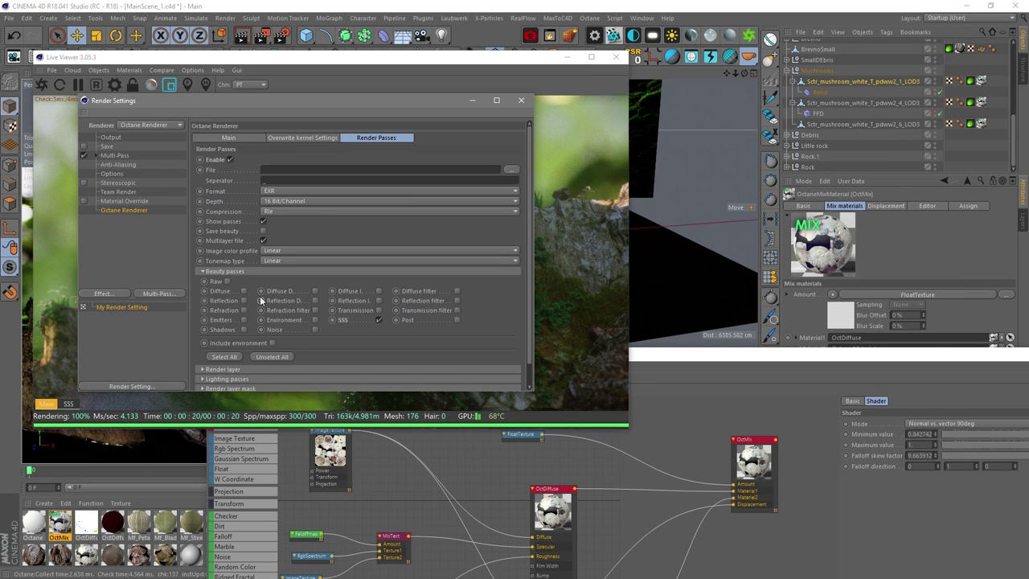
{"action": "left_click", "coordinate": [244, 299]}
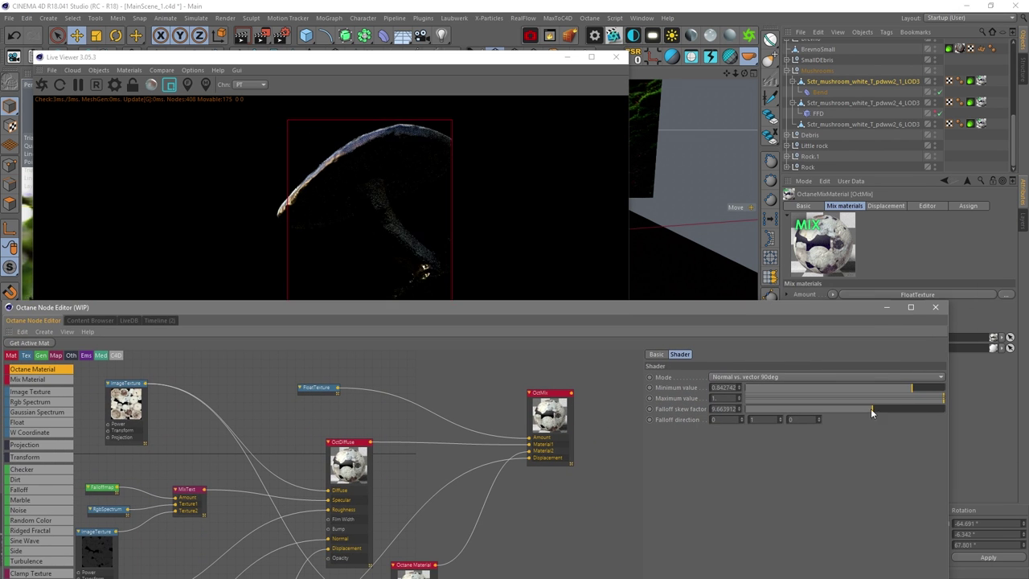
{"action": "mouse_move", "coordinate": [871, 408]}
{"action": "left_mouse_down"}
{"action": "mouse_move", "coordinate": [706, 419]}
{"action": "mouse_move", "coordinate": [865, 409]}
{"action": "left_mouse_up"}
{"action": "left_click_drag", "start_coordinate": [748, 387], "coordinate": [676, 390]}
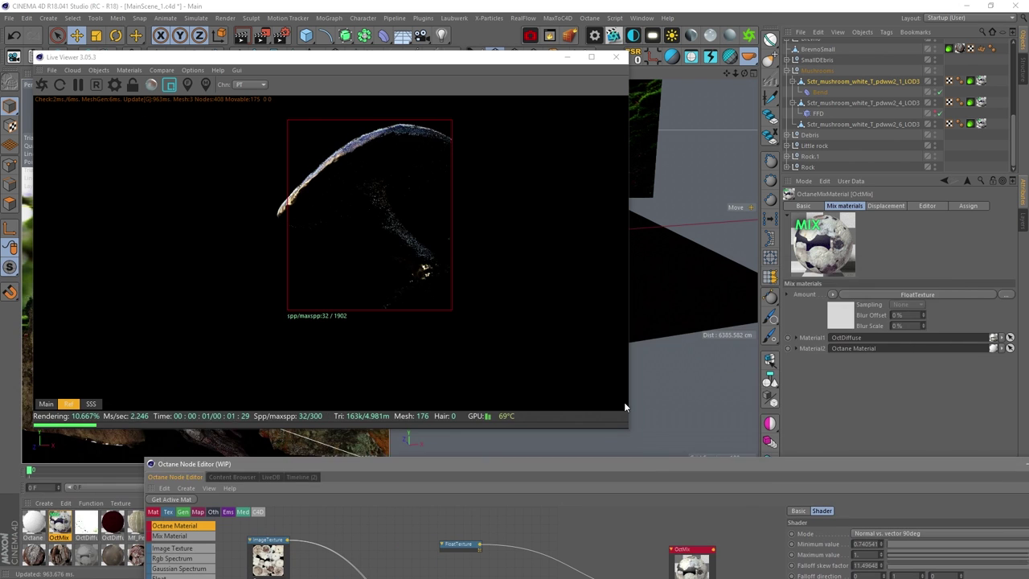
{"action": "left_click", "coordinate": [649, 426]}
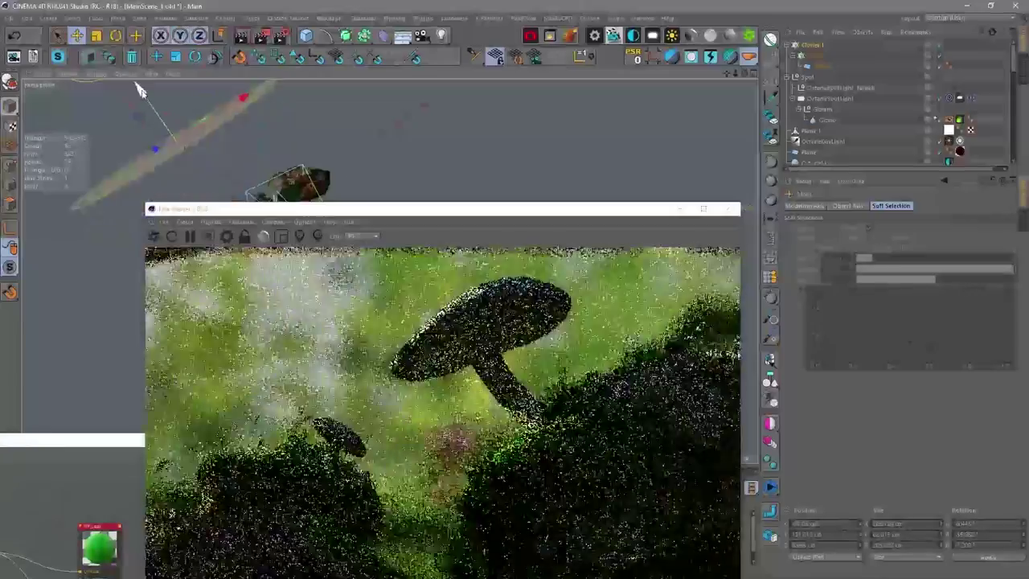
Render the mushroom scene with the foreground fern at 3000x1687 into the Picture Viewer
{"action": "left_click_drag", "start_coordinate": [315, 213], "coordinate": [291, 161]}
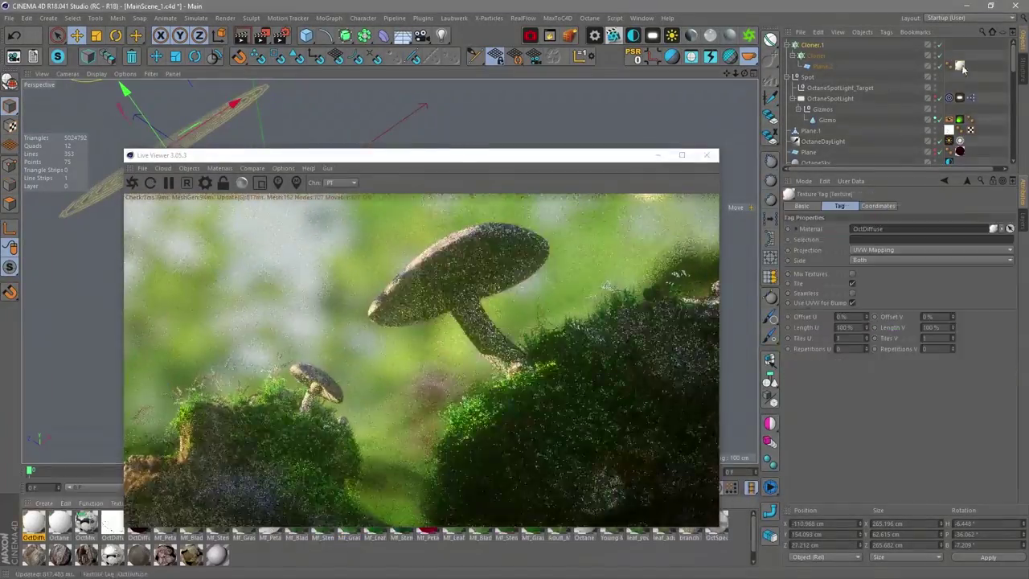
{"action": "left_click", "coordinate": [34, 524]}
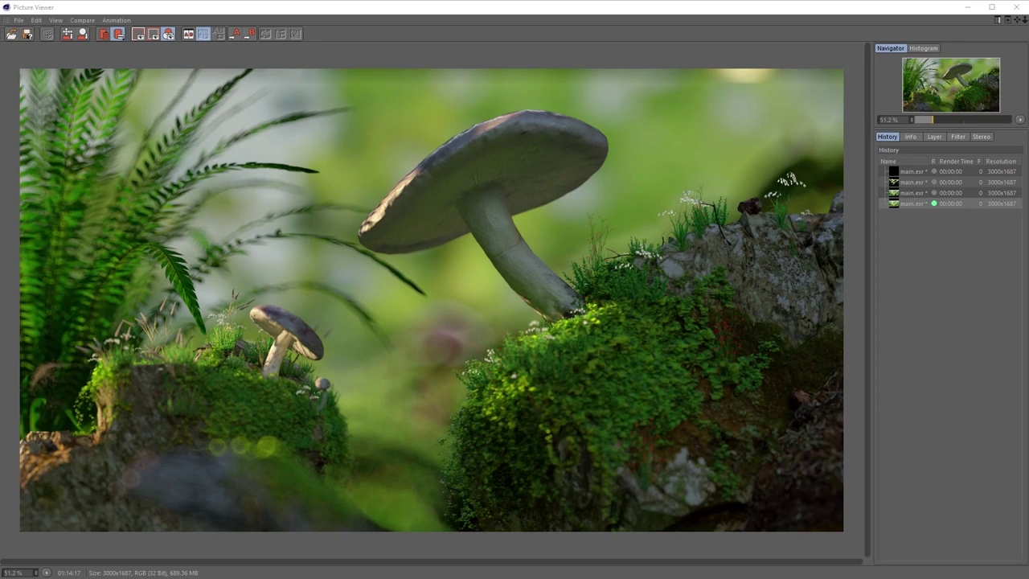
Zoom into the render and pan over the stem, the moss and the left side
{"action": "scroll", "coordinate": [440, 394], "scroll_direction": "up", "scroll_amount": 6}
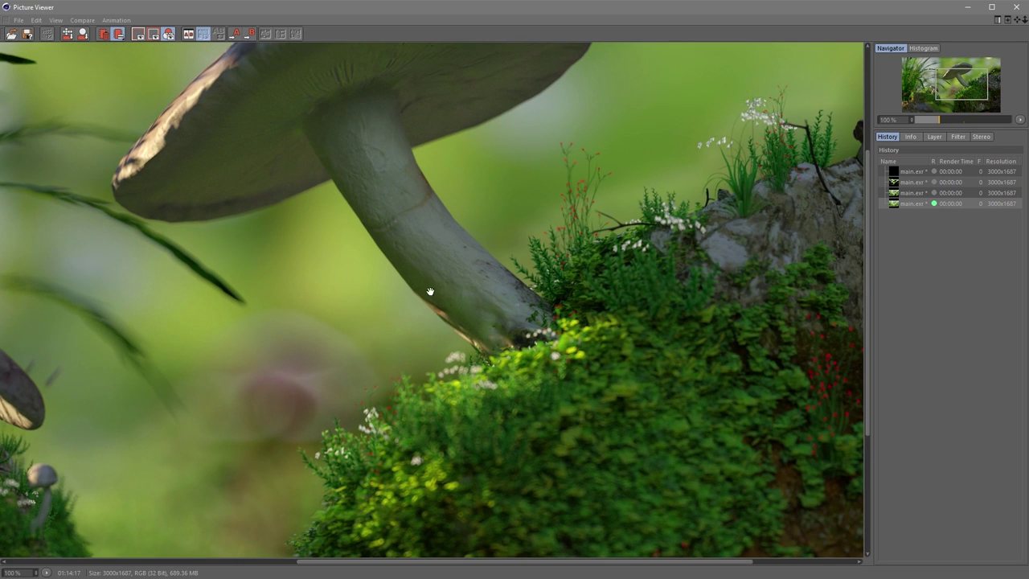
{"action": "left_click_drag", "start_coordinate": [435, 288], "coordinate": [494, 238]}
{"action": "left_click_drag", "start_coordinate": [390, 345], "coordinate": [494, 299]}
{"action": "left_click_drag", "start_coordinate": [32, 318], "coordinate": [199, 274]}
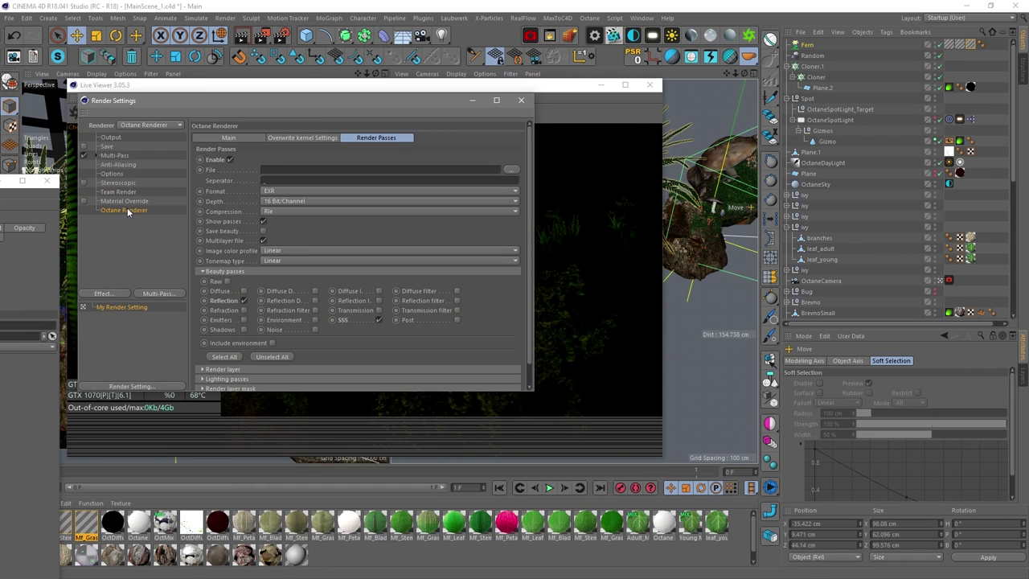
Under Info passes, enable the Object layer color and Shd. norm. Octane render passes
{"action": "scroll", "coordinate": [229, 257], "scroll_direction": "down", "scroll_amount": 1}
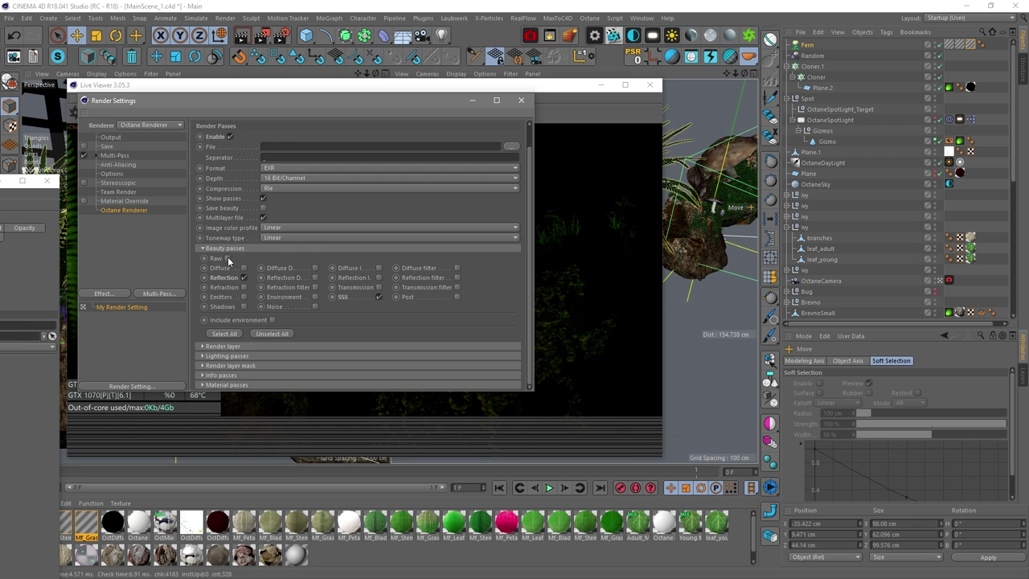
{"action": "left_click", "coordinate": [211, 375]}
{"action": "scroll", "coordinate": [322, 321], "scroll_direction": "down", "scroll_amount": 5}
{"action": "left_click", "coordinate": [413, 286]}
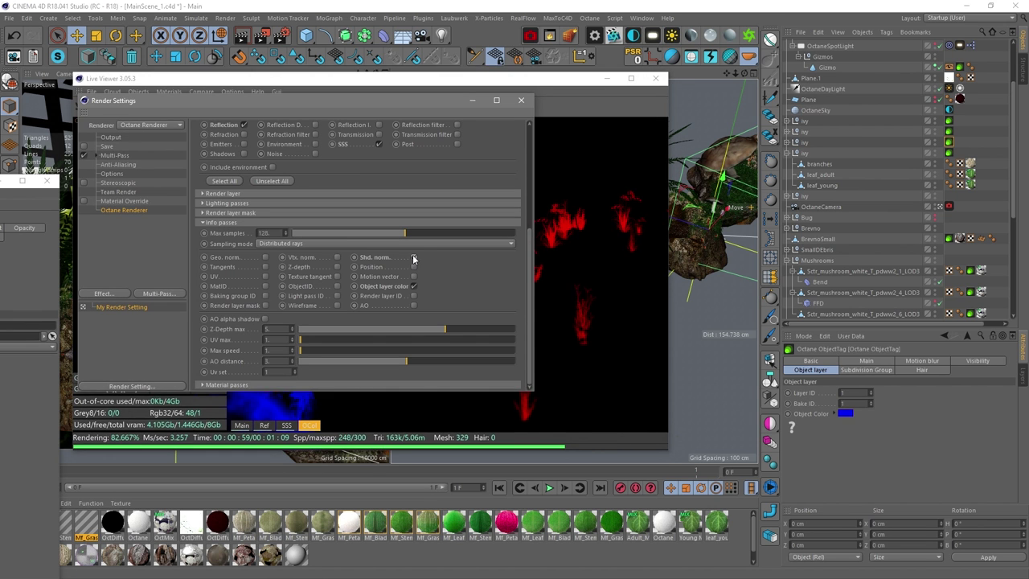
{"action": "left_click", "coordinate": [413, 258]}
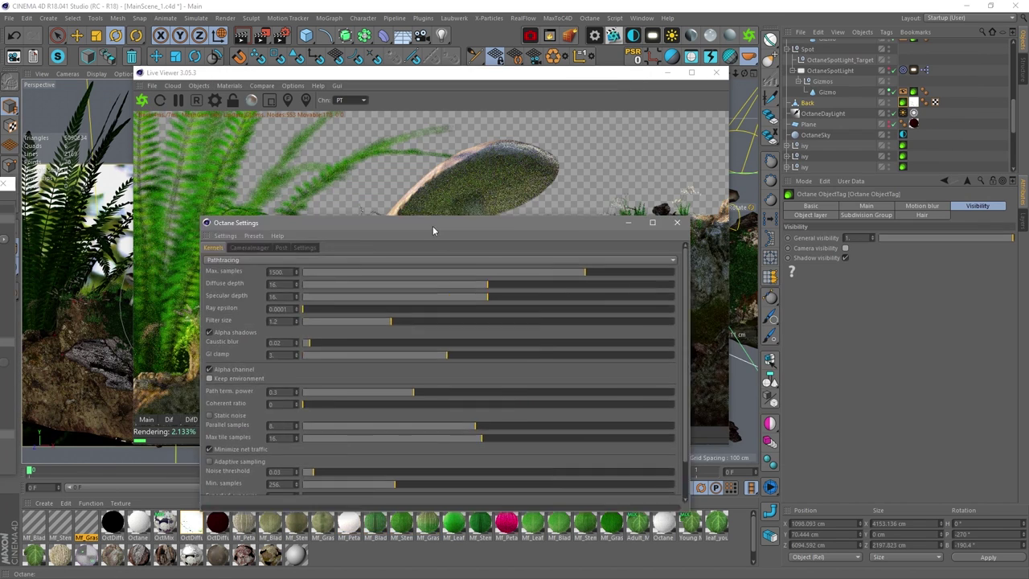
{"action": "left_click_drag", "start_coordinate": [432, 226], "coordinate": [0, 168]}
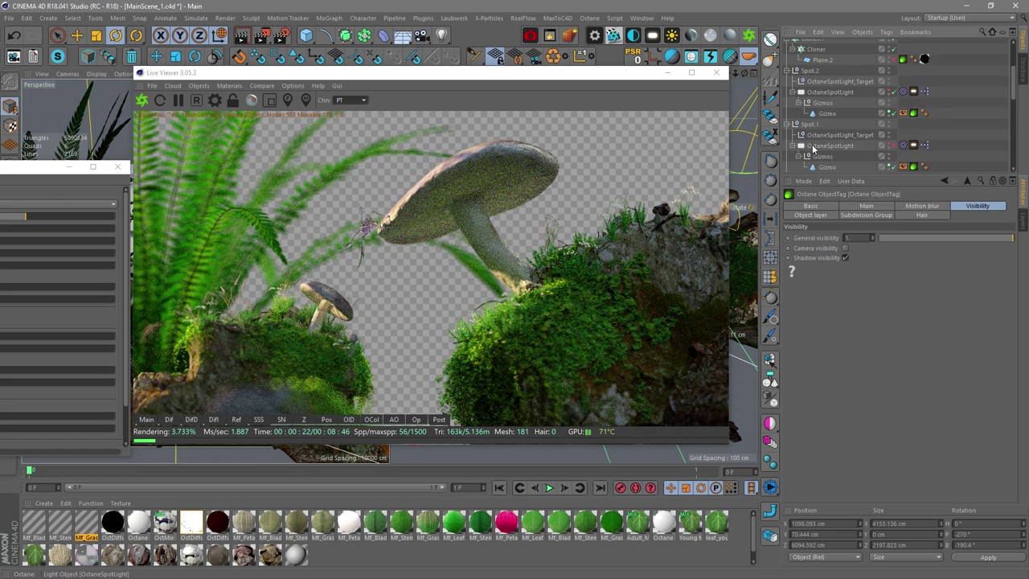
{"action": "scroll", "coordinate": [811, 149], "scroll_direction": "up", "scroll_amount": 3}
{"action": "left_click", "coordinate": [893, 78]}
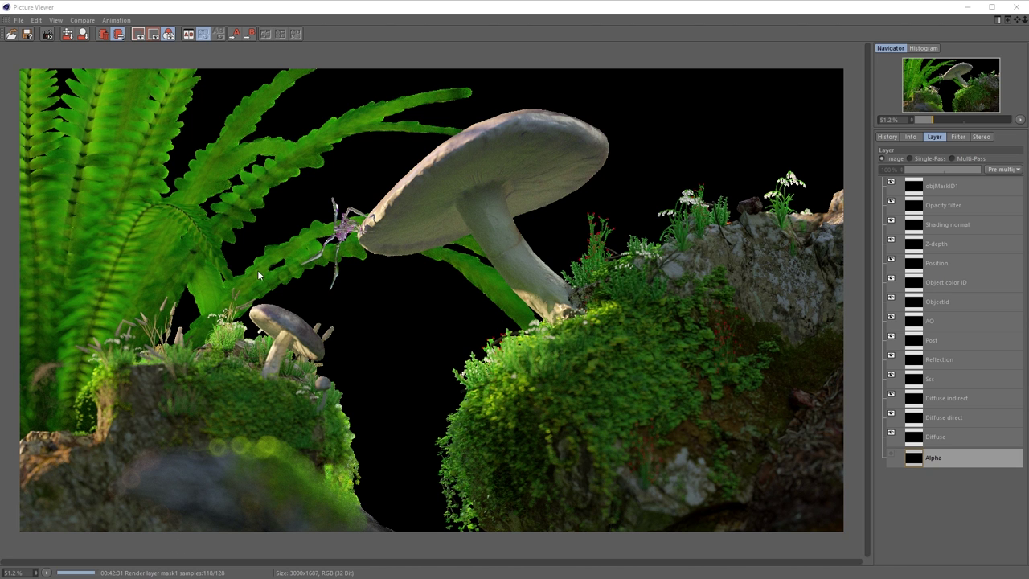
{"action": "scroll", "coordinate": [249, 277], "scroll_direction": "up", "scroll_amount": 4}
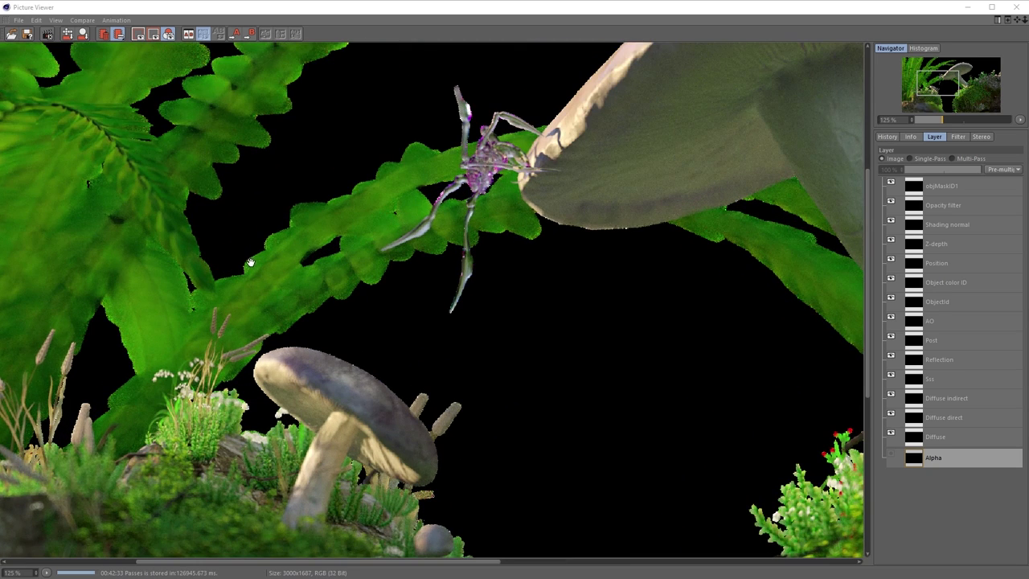
{"action": "left_click_drag", "start_coordinate": [314, 405], "coordinate": [367, 418]}
{"action": "left_click_drag", "start_coordinate": [197, 464], "coordinate": [306, 386]}
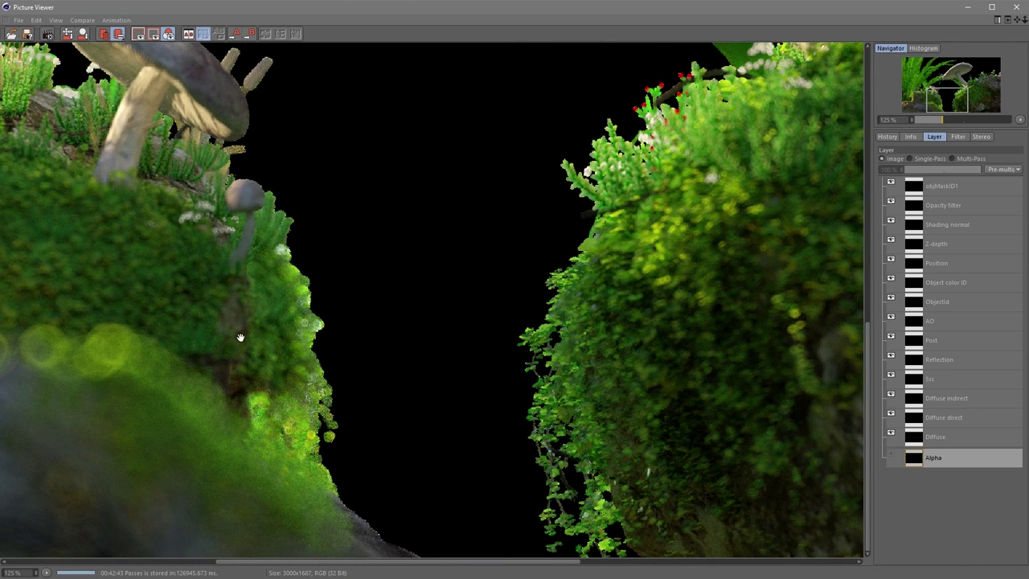
{"action": "left_click_drag", "start_coordinate": [227, 308], "coordinate": [291, 426]}
{"action": "left_click_drag", "start_coordinate": [241, 247], "coordinate": [332, 392]}
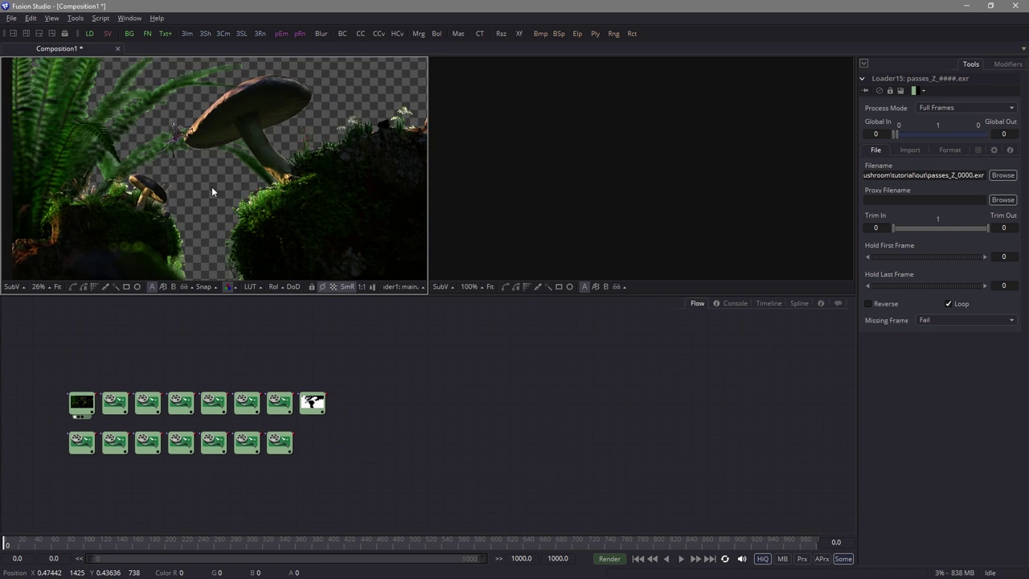
Select the main.exr loader and set the viewer LUT to sRGB
{"action": "scroll", "coordinate": [201, 187], "scroll_direction": "down", "scroll_amount": 1, "text": "ctrl"}
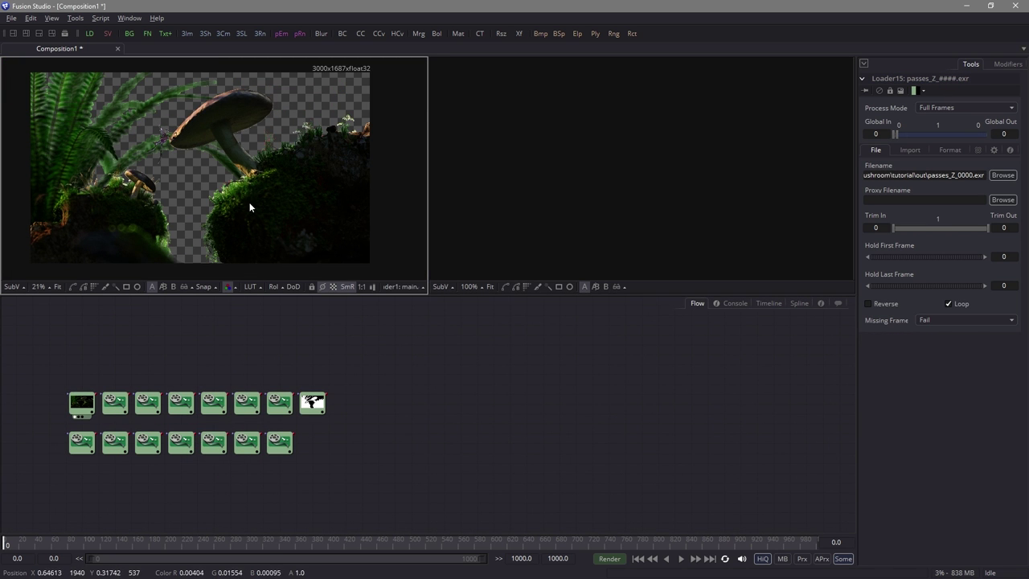
{"action": "scroll", "coordinate": [218, 160], "scroll_direction": "up", "scroll_amount": 7, "text": "ctrl"}
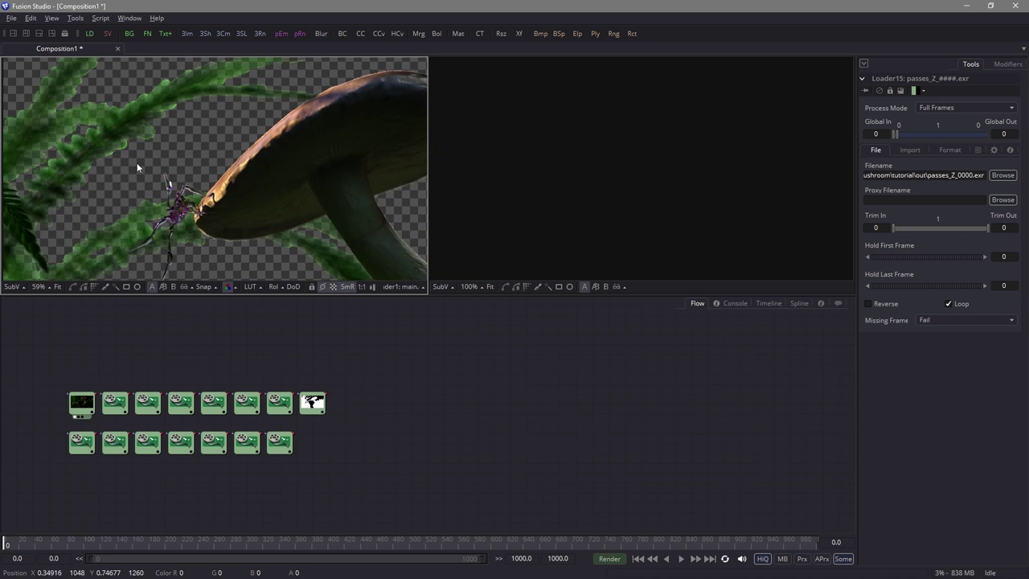
{"action": "scroll", "coordinate": [196, 201], "scroll_direction": "down", "scroll_amount": 5}
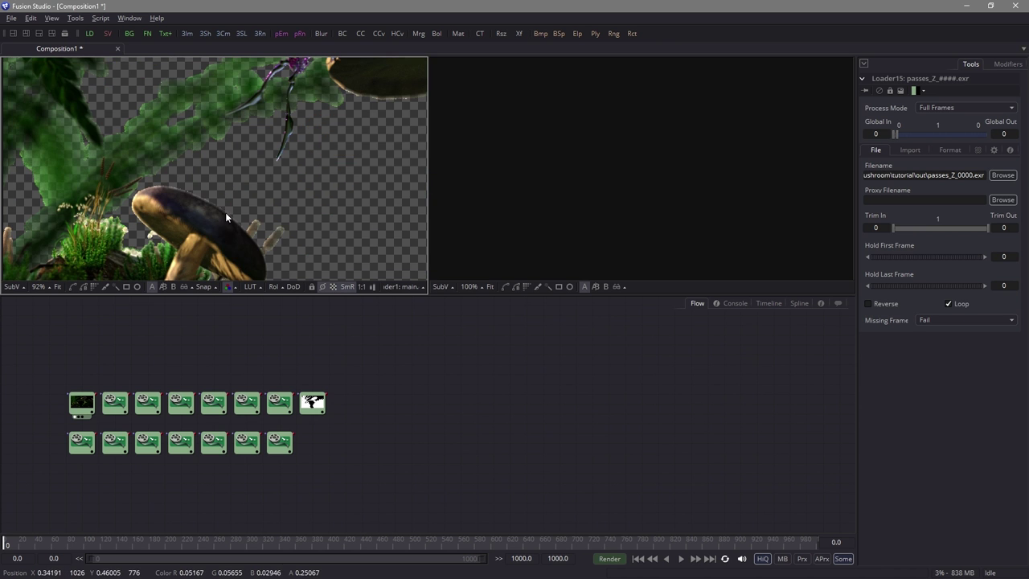
{"action": "middle_click_drag", "start_coordinate": [242, 257], "coordinate": [236, 162]}
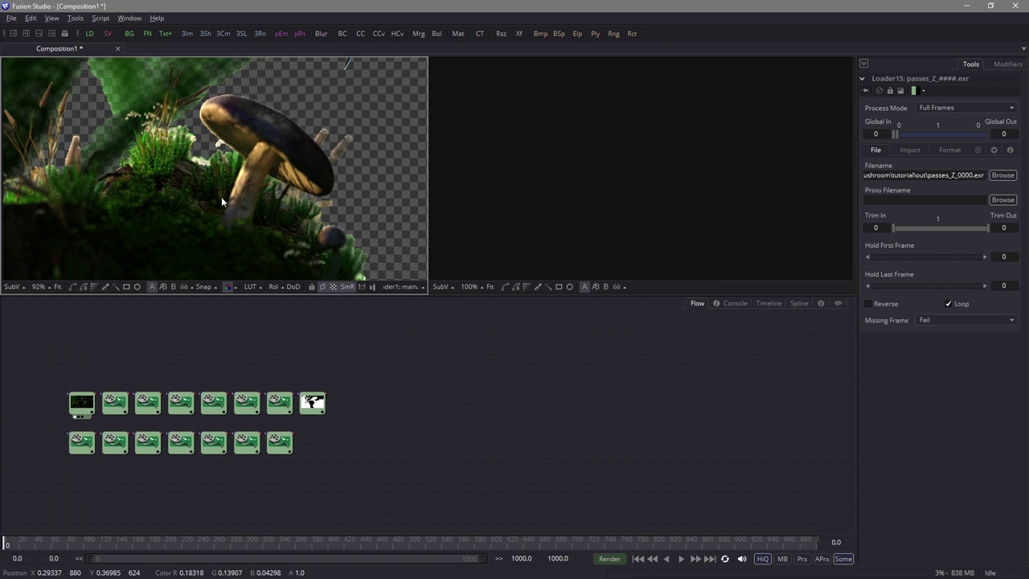
{"action": "left_click", "coordinate": [81, 402]}
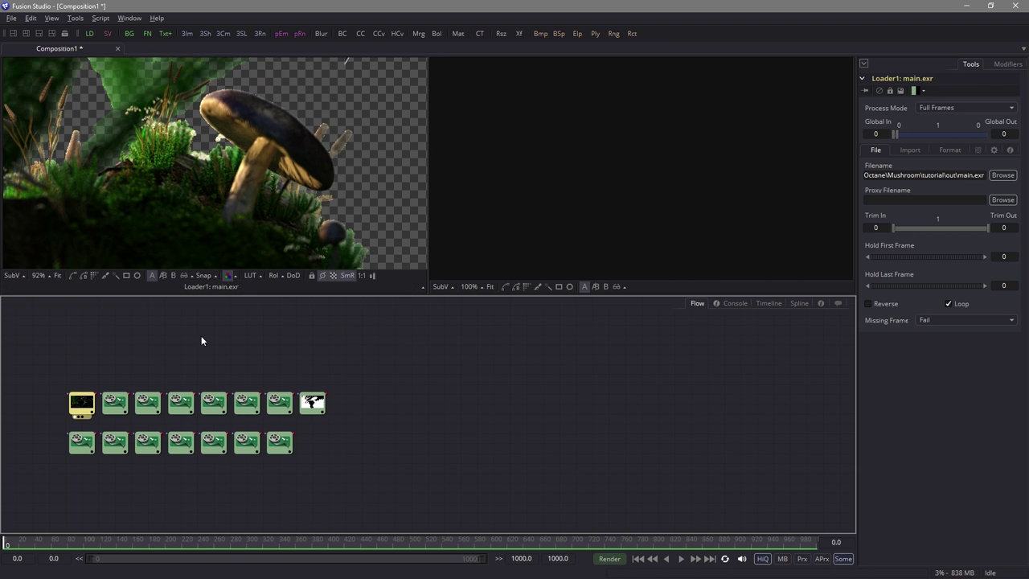
{"action": "left_click", "coordinate": [261, 275]}
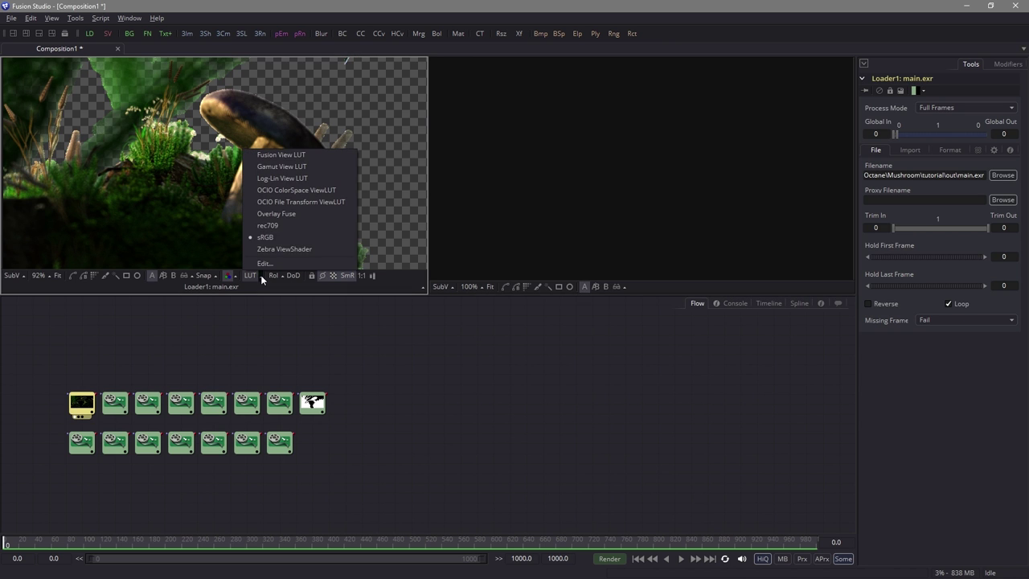
{"action": "left_click", "coordinate": [274, 236]}
Tick Post-Multiply by Alpha in main.exr's Import settings
{"action": "scroll", "coordinate": [247, 211], "scroll_direction": "down", "scroll_amount": 5, "text": "ctrl"}
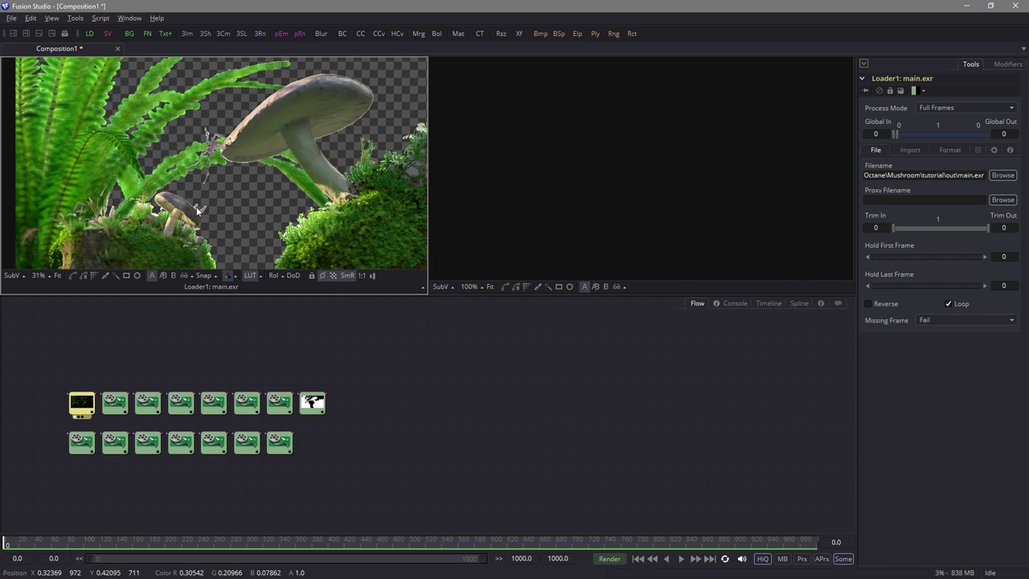
{"action": "middle_click_drag", "start_coordinate": [207, 164], "coordinate": [264, 186]}
{"action": "scroll", "coordinate": [223, 229], "scroll_direction": "up", "scroll_amount": 4, "text": "ctrl"}
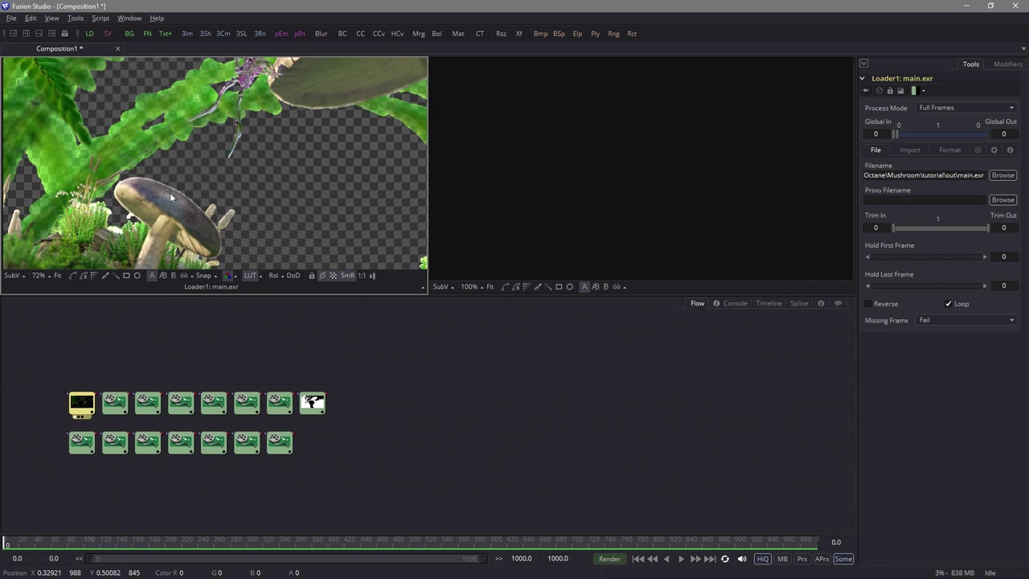
{"action": "scroll", "coordinate": [150, 161], "scroll_direction": "up", "scroll_amount": 1, "text": "ctrl"}
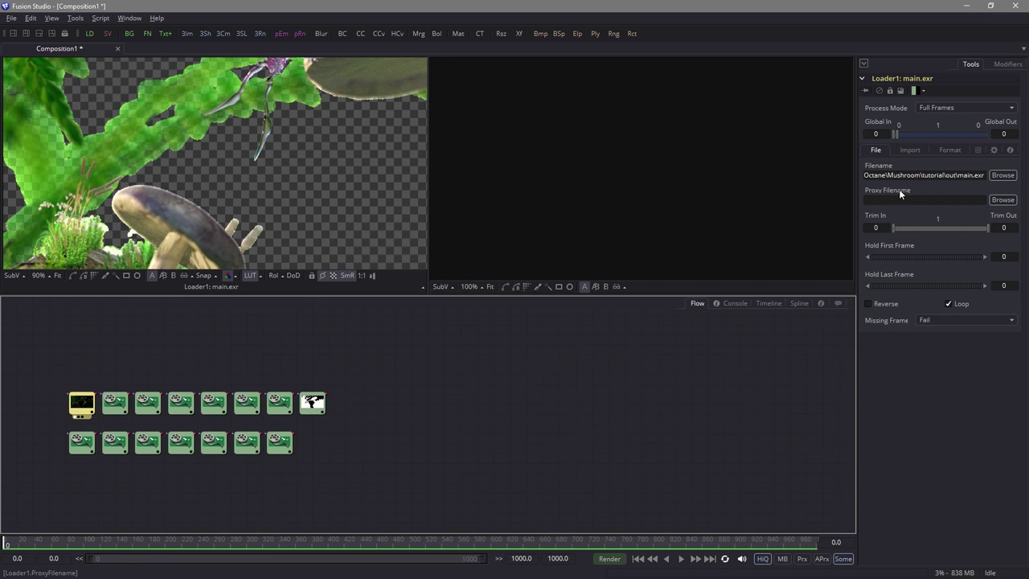
{"action": "left_click", "coordinate": [911, 151]}
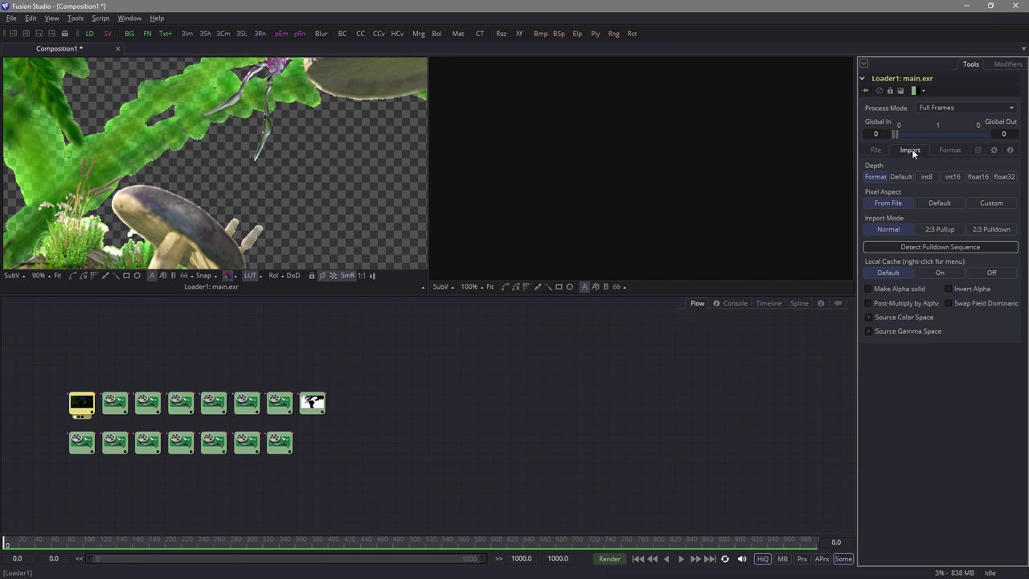
{"action": "left_click", "coordinate": [883, 303]}
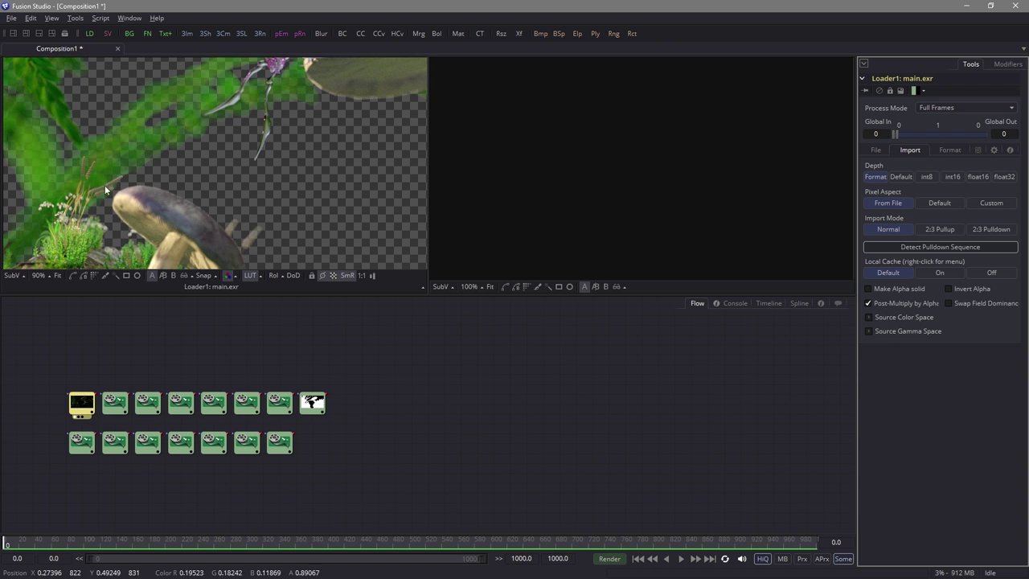
{"action": "scroll", "coordinate": [185, 166], "scroll_direction": "up", "scroll_amount": 2, "text": "ctrl"}
{"action": "scroll", "coordinate": [214, 190], "scroll_direction": "down", "scroll_amount": 4, "text": "ctrl"}
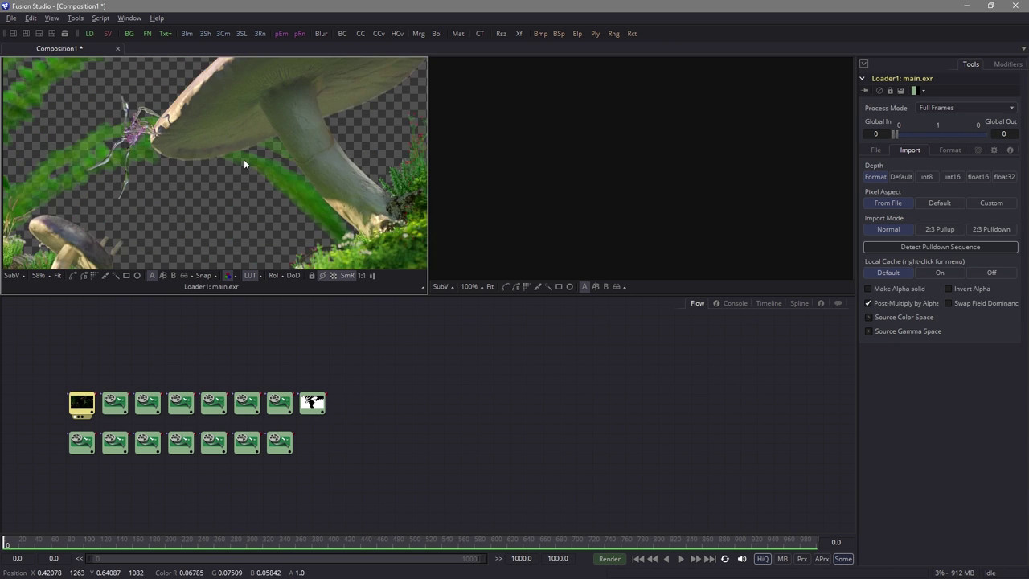
{"action": "middle_click_drag", "start_coordinate": [213, 189], "coordinate": [184, 142]}
{"action": "scroll", "coordinate": [185, 142], "scroll_direction": "down", "scroll_amount": 1, "text": "ctrl"}
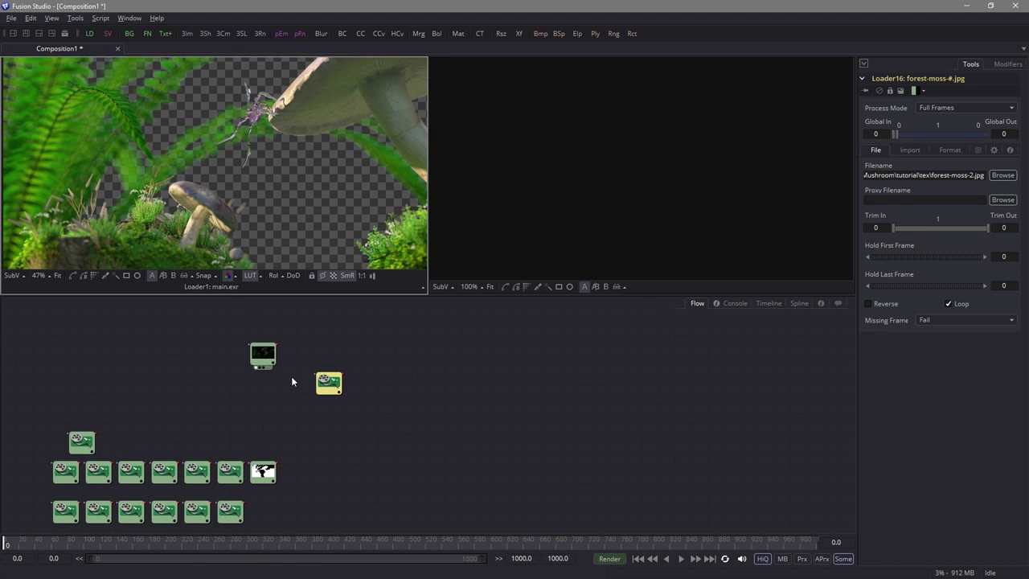
Add a Gamut node and feed the forest-moss photo into it
{"action": "key", "text": "1"}
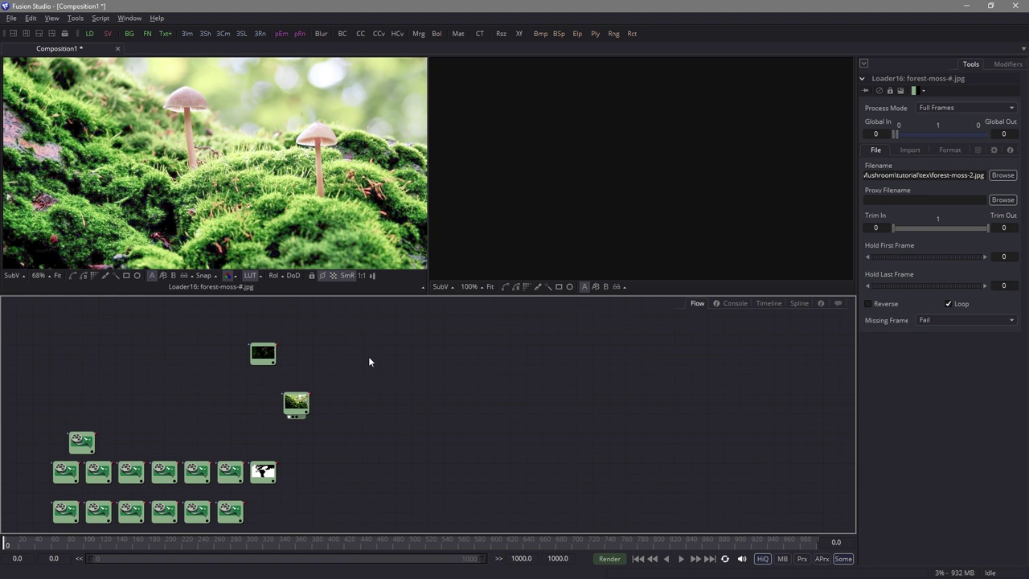
{"action": "key", "text": "1"}
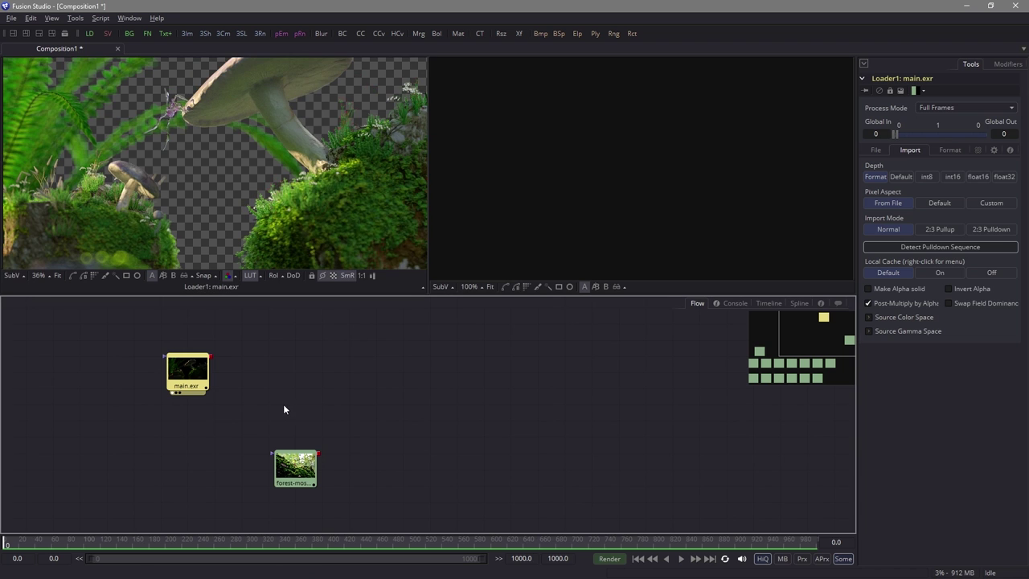
{"action": "right_click", "coordinate": [282, 403]}
{"action": "mouse_move", "coordinate": [321, 203]}
{"action": "mouse_move", "coordinate": [459, 271]}
{"action": "left_click", "coordinate": [585, 391]}
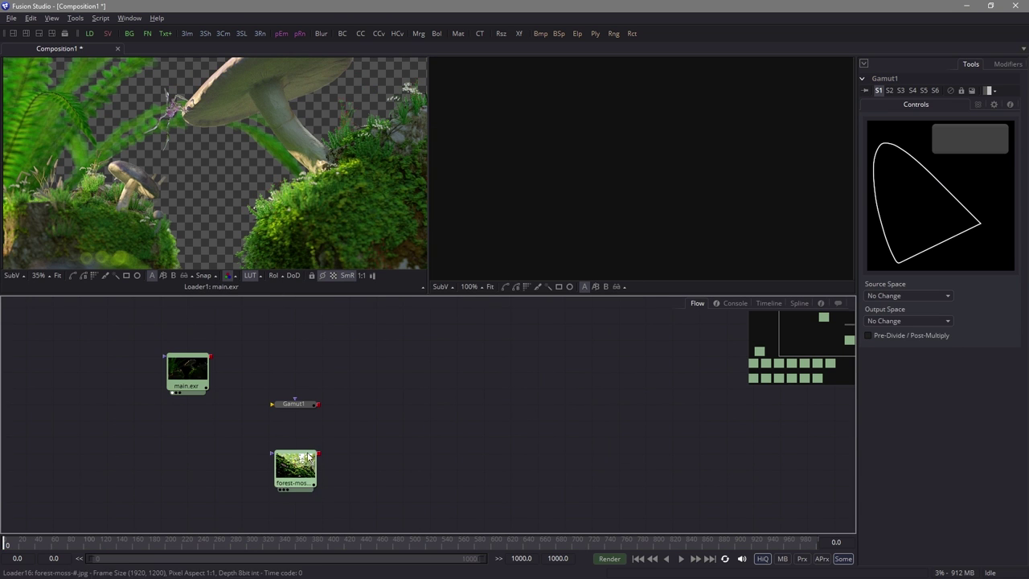
{"action": "left_click_drag", "start_coordinate": [315, 455], "coordinate": [314, 379]}
Compare the main.exr render and the moss photo in a split wipe
{"action": "left_click", "coordinate": [194, 372]}
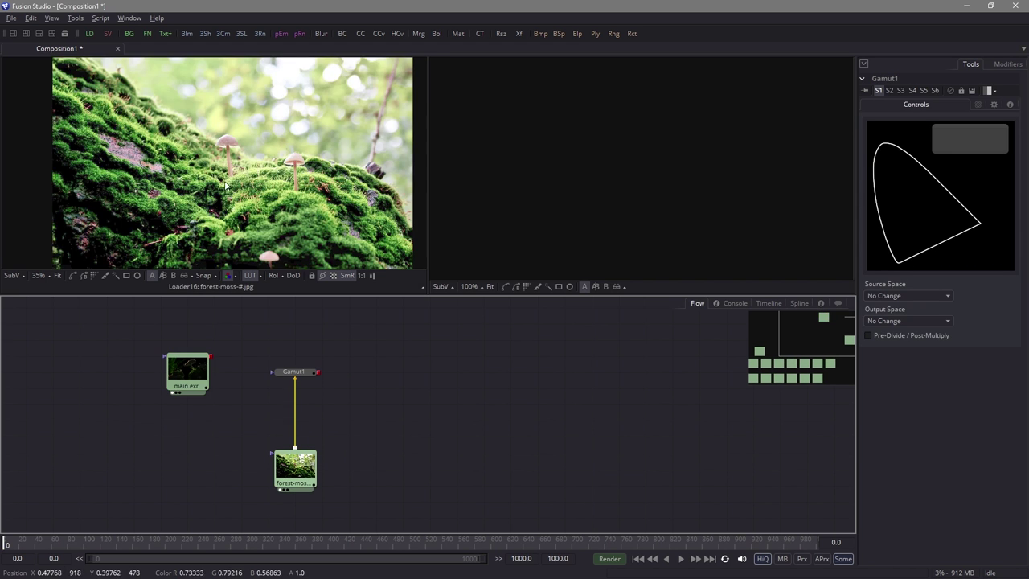
{"action": "scroll", "coordinate": [225, 184], "scroll_direction": "up", "scroll_amount": 3, "text": "ctrl"}
{"action": "middle_click_drag", "start_coordinate": [225, 184], "coordinate": [208, 200]}
{"action": "scroll", "coordinate": [187, 172], "scroll_direction": "down", "scroll_amount": 2, "text": "ctrl"}
{"action": "scroll", "coordinate": [187, 173], "scroll_direction": "up", "scroll_amount": 1, "text": "ctrl"}
{"action": "left_click_drag", "start_coordinate": [294, 373], "coordinate": [328, 376]}
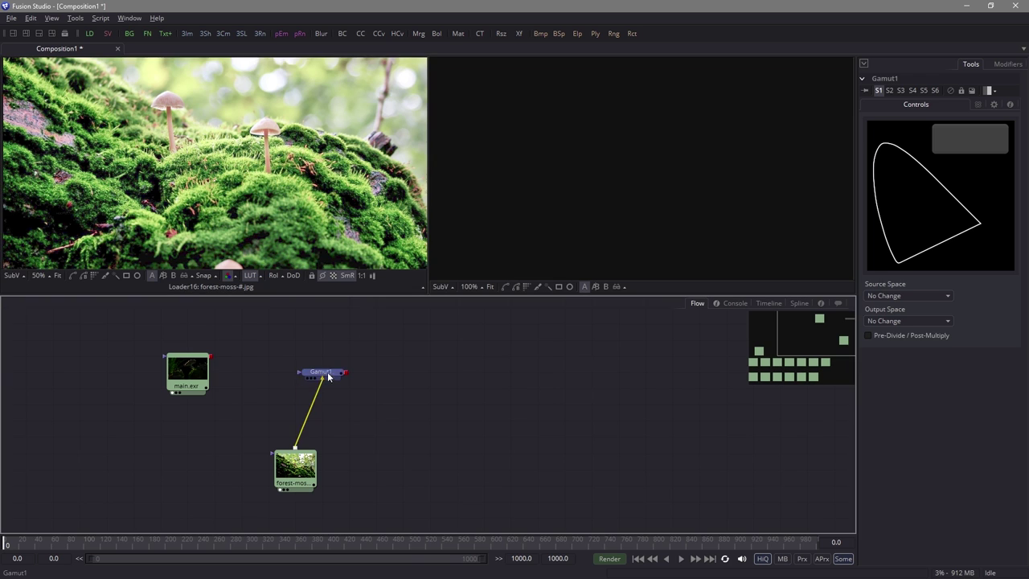
{"action": "key", "text": "slash"}
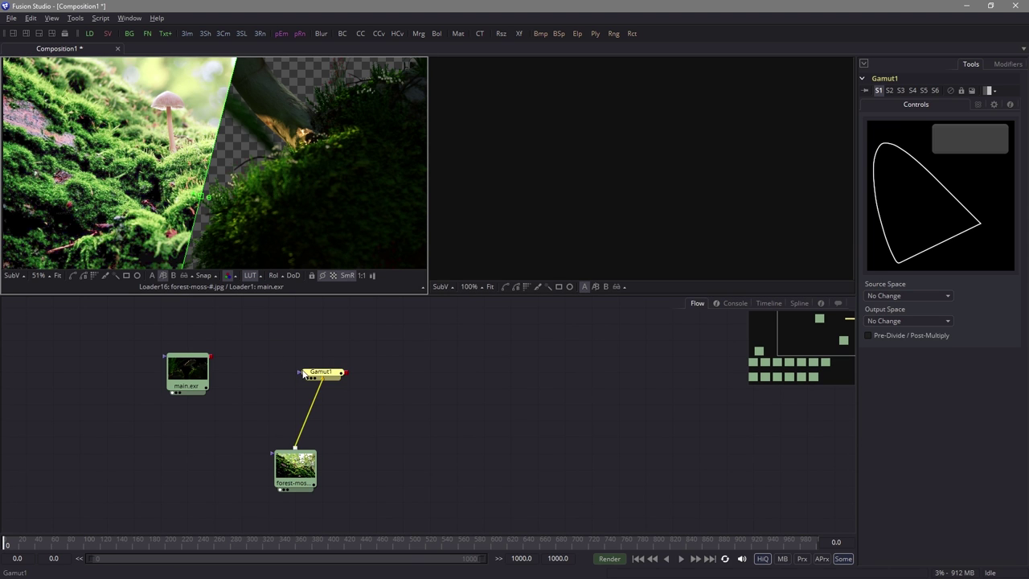
Set Gamut1's Source Space to sRGB, then merge main.exr over it as Merge1
{"action": "left_click", "coordinate": [908, 321]}
{"action": "left_click", "coordinate": [915, 536]}
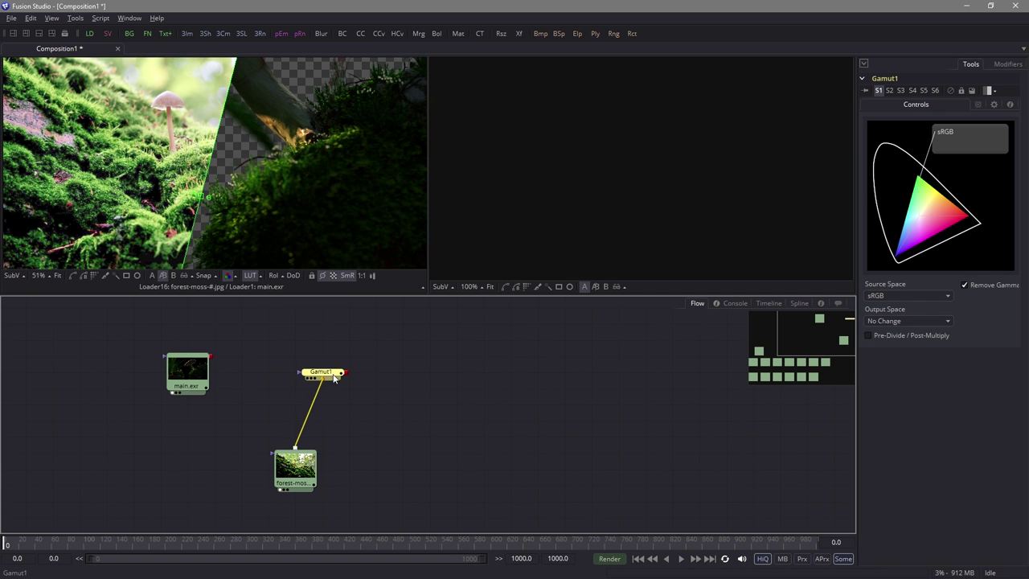
{"action": "key", "text": "1"}
{"action": "left_click_drag", "start_coordinate": [198, 195], "coordinate": [217, 204]}
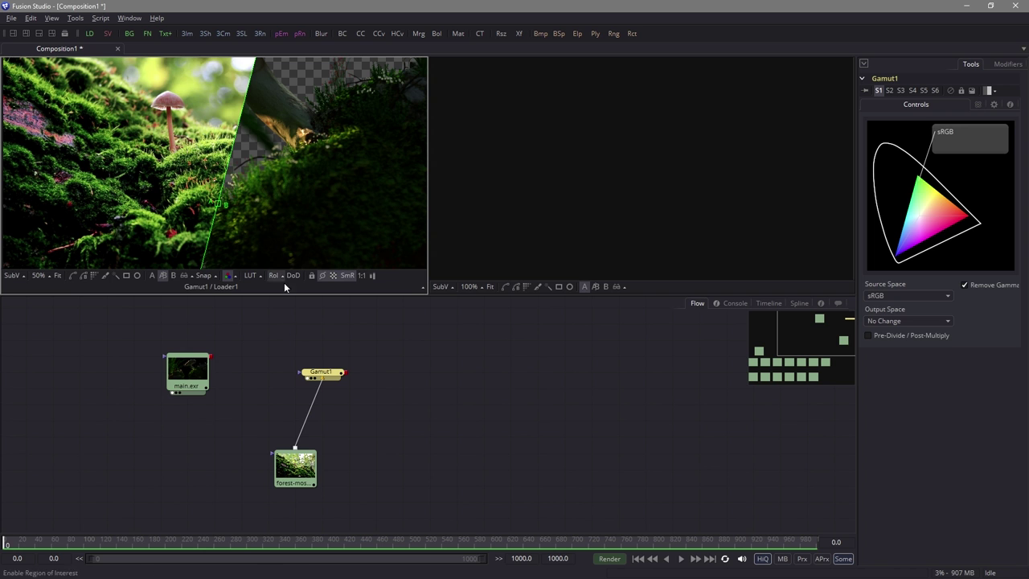
{"action": "left_click_drag", "start_coordinate": [295, 466], "coordinate": [296, 152]}
{"action": "left_click", "coordinate": [238, 208]}
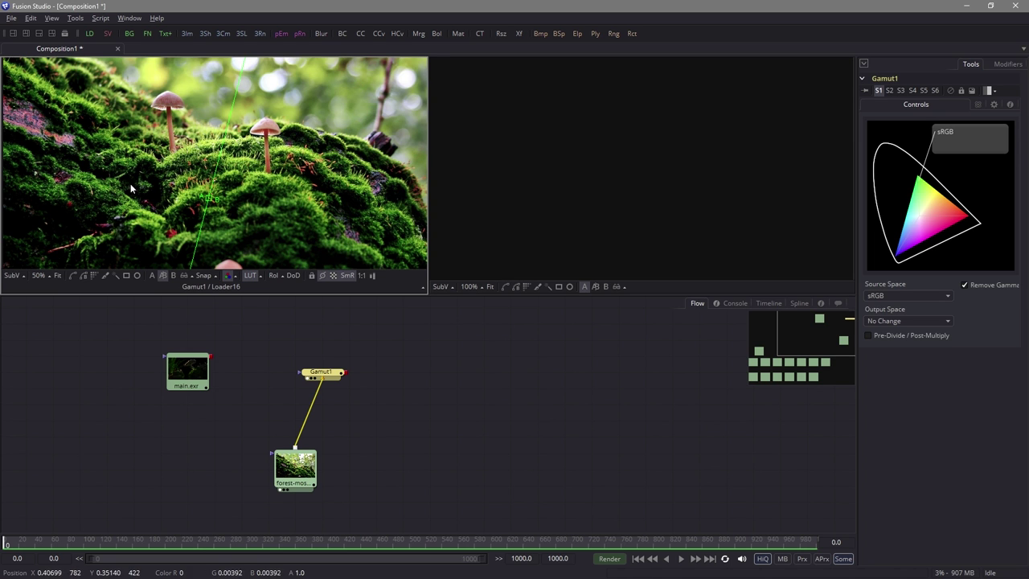
{"action": "left_click_drag", "start_coordinate": [210, 355], "coordinate": [246, 177]}
{"action": "left_click_drag", "start_coordinate": [188, 371], "coordinate": [108, 371]}
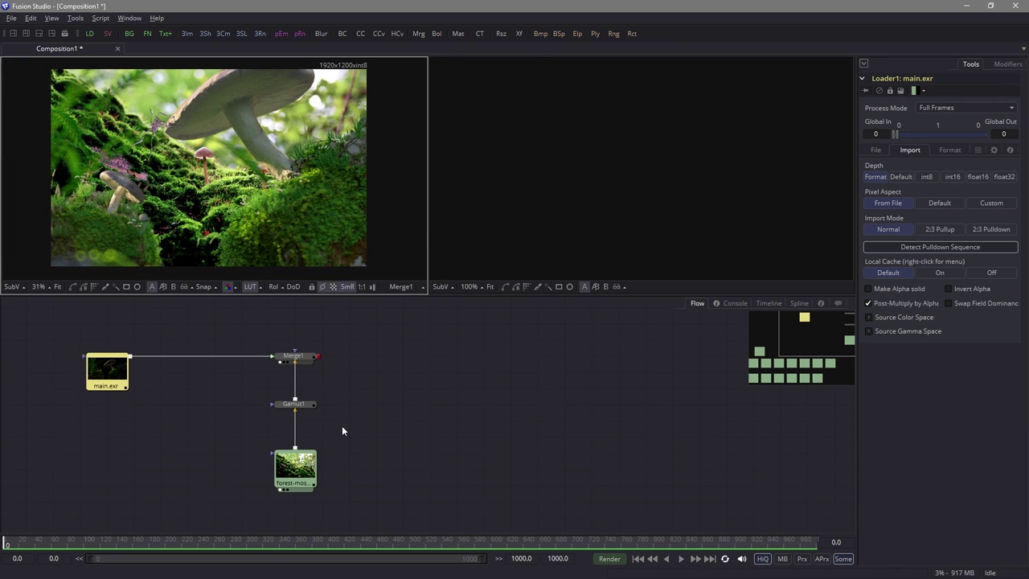
Insert a Transform node and an FLOutOfFocus blur above Gamut1
{"action": "left_click_drag", "start_coordinate": [293, 385], "coordinate": [294, 388]}
{"action": "left_click", "coordinate": [305, 425]}
{"action": "right_click", "coordinate": [361, 403]}
{"action": "mouse_move", "coordinate": [394, 201]}
{"action": "mouse_move", "coordinate": [562, 371]}
{"action": "left_click", "coordinate": [651, 384]}
Set the blur radius to 41.43, border thickness 0.13333 and border brightness 0.54285
{"action": "scroll", "coordinate": [168, 190], "scroll_direction": "up", "scroll_amount": 5}
{"action": "left_click", "coordinate": [884, 328]}
{"action": "left_click_drag", "start_coordinate": [891, 471], "coordinate": [885, 472]}
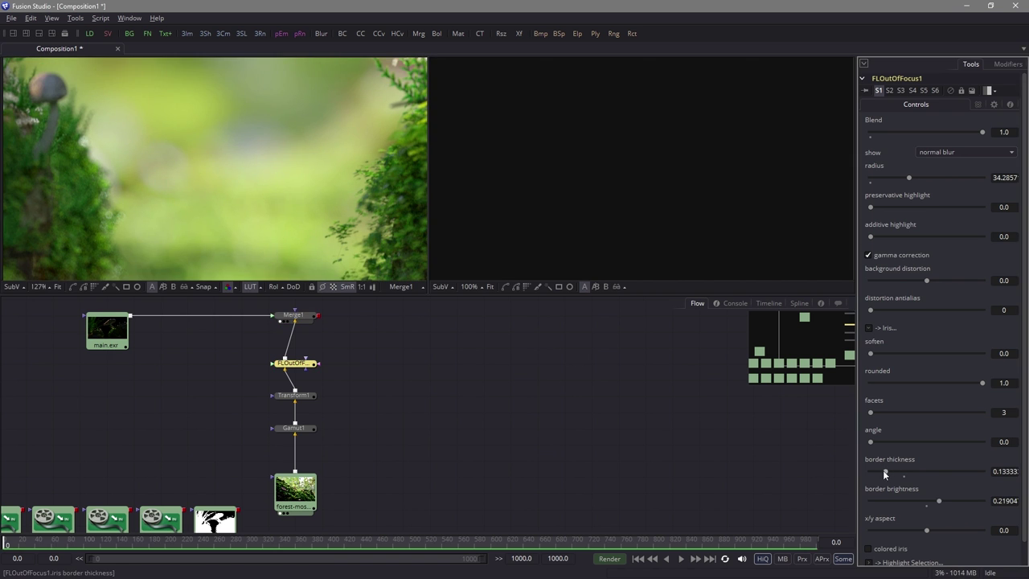
{"action": "left_click_drag", "start_coordinate": [949, 500], "coordinate": [956, 499]}
{"action": "left_click_drag", "start_coordinate": [908, 177], "coordinate": [916, 177]}
{"action": "scroll", "coordinate": [266, 165], "scroll_direction": "down", "scroll_amount": 4}
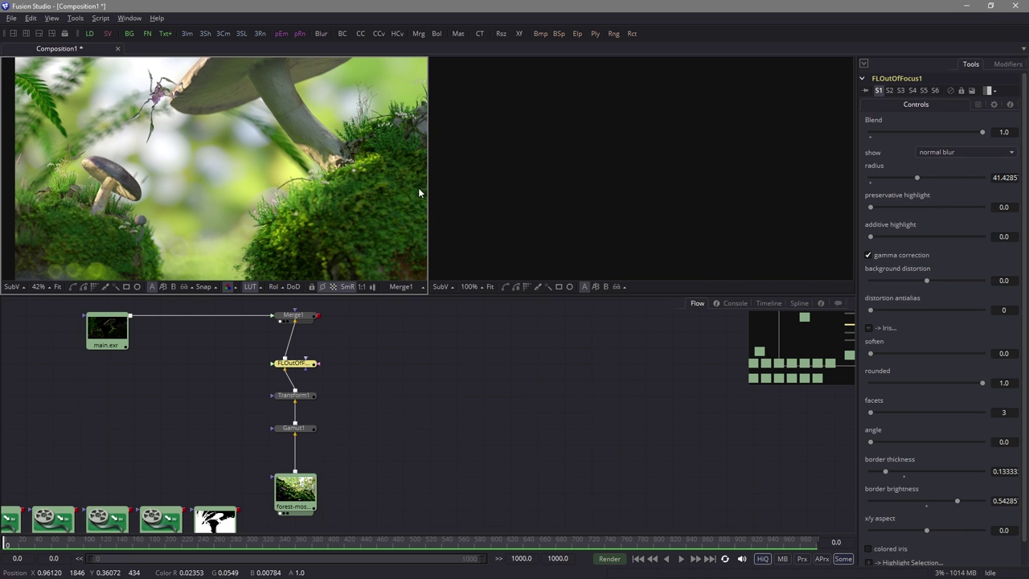
{"action": "left_click_drag", "start_coordinate": [427, 187], "coordinate": [525, 192]}
{"action": "scroll", "coordinate": [393, 184], "scroll_direction": "down", "scroll_amount": 1}
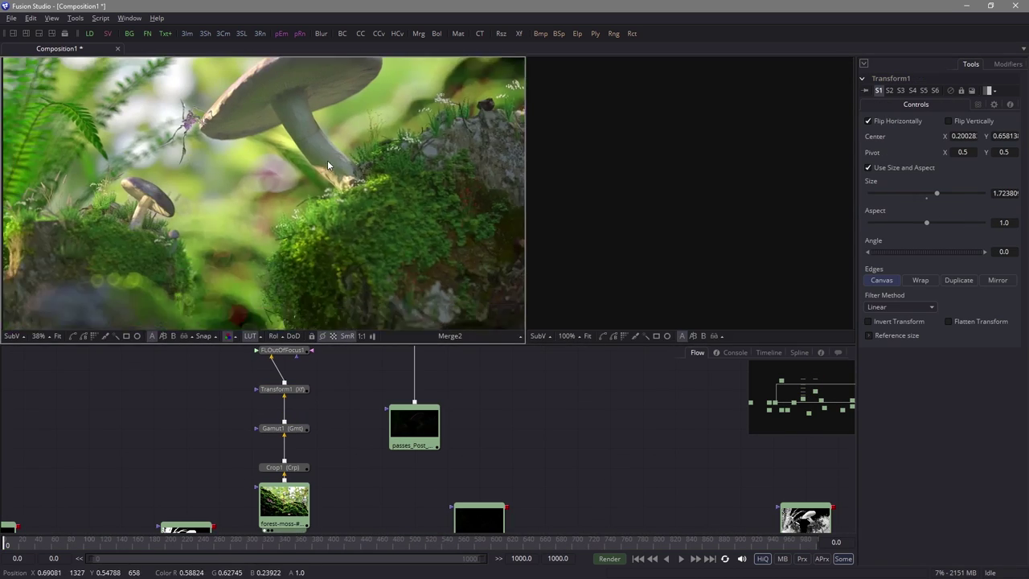
Open the preferences, then view the Bitmap1 mushroom matte and the colour corrector settings
{"action": "left_click", "coordinate": [11, 17]}
{"action": "left_click", "coordinate": [63, 191]}
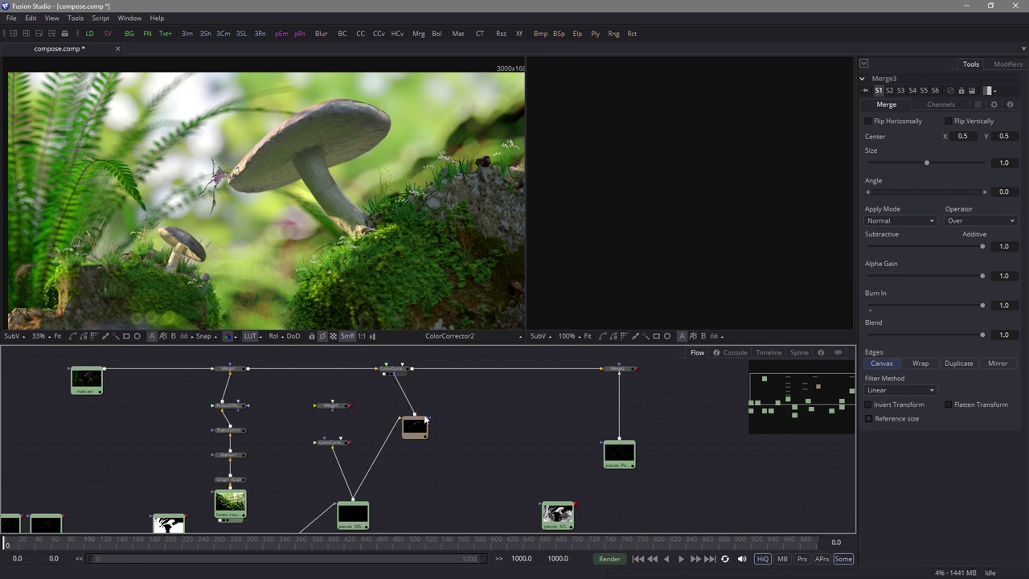
{"action": "left_click_drag", "start_coordinate": [422, 421], "coordinate": [423, 447]}
{"action": "key", "text": "1"}
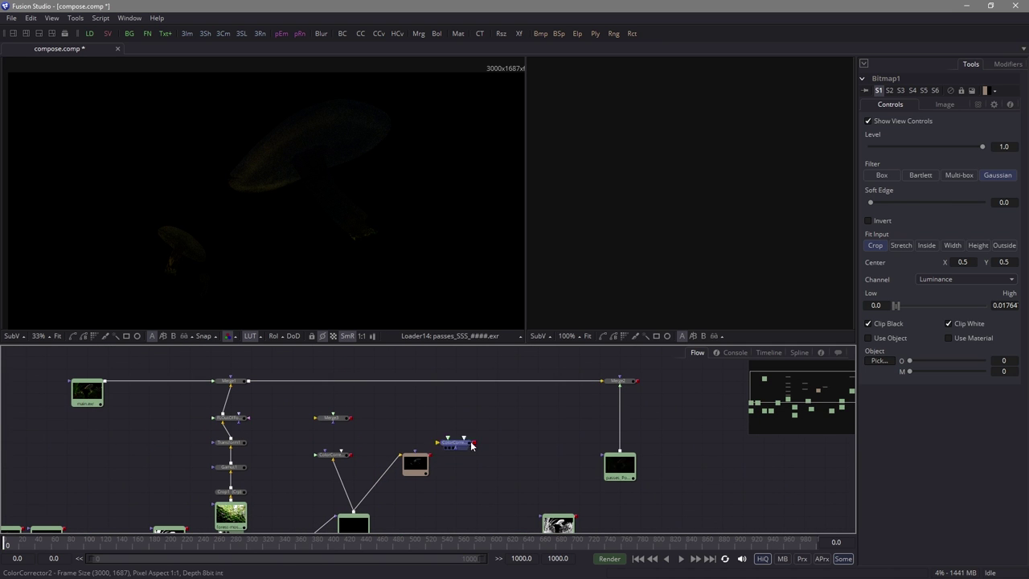
{"action": "left_click", "coordinate": [471, 445]}
Feed the diffuse pass into Bitmap2, matte on Saturation, and tighten its threshold range
{"action": "left_click", "coordinate": [415, 464]}
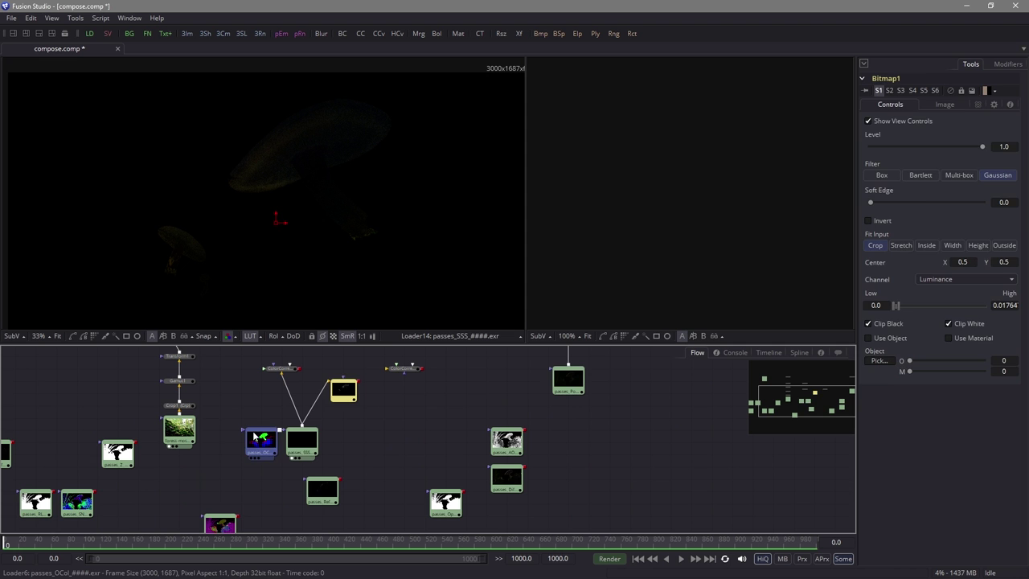
{"action": "left_click_drag", "start_coordinate": [254, 436], "coordinate": [234, 437]}
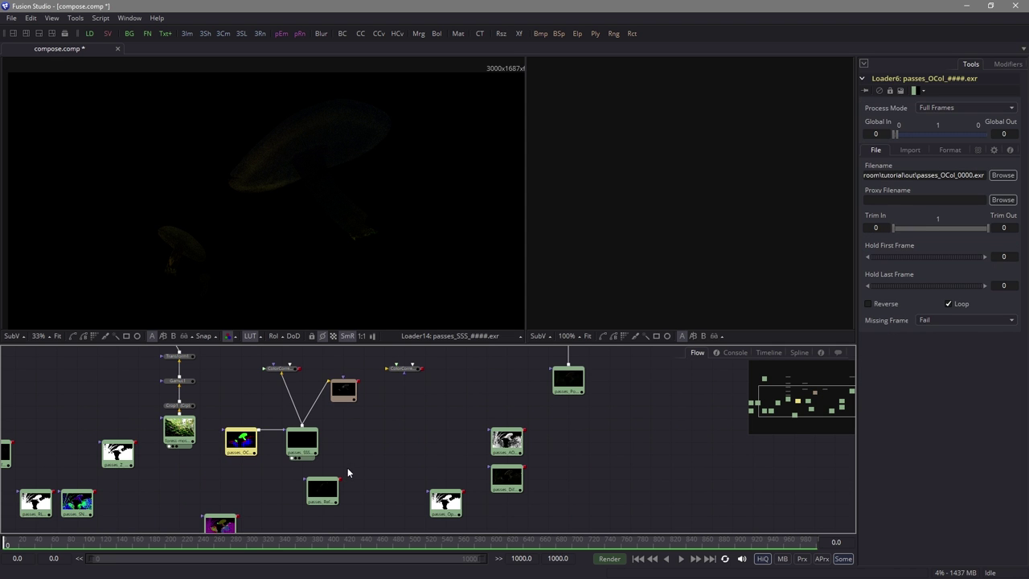
{"action": "middle_click_drag", "start_coordinate": [378, 434], "coordinate": [320, 450]}
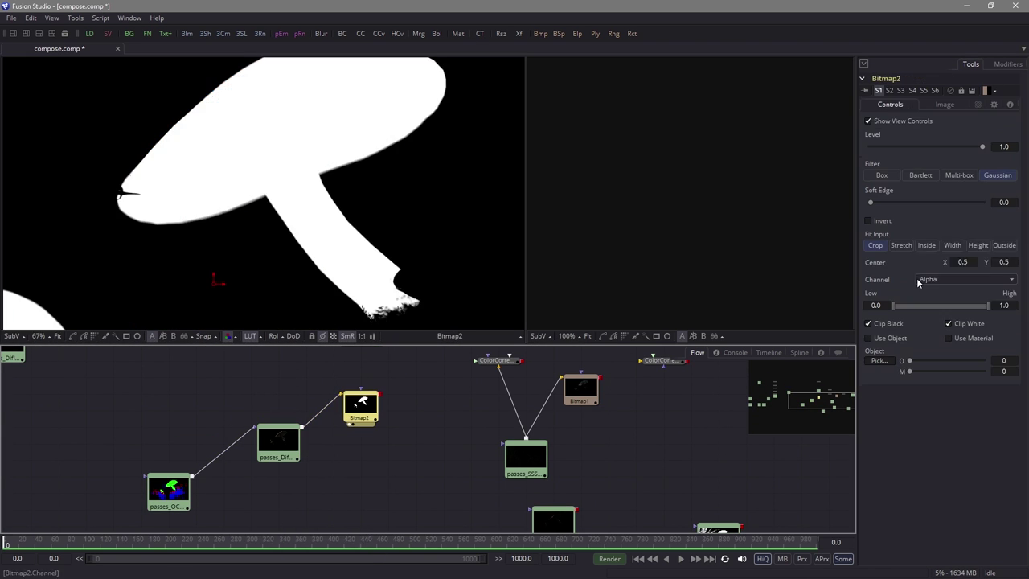
{"action": "left_click_drag", "start_coordinate": [916, 305], "coordinate": [944, 305]}
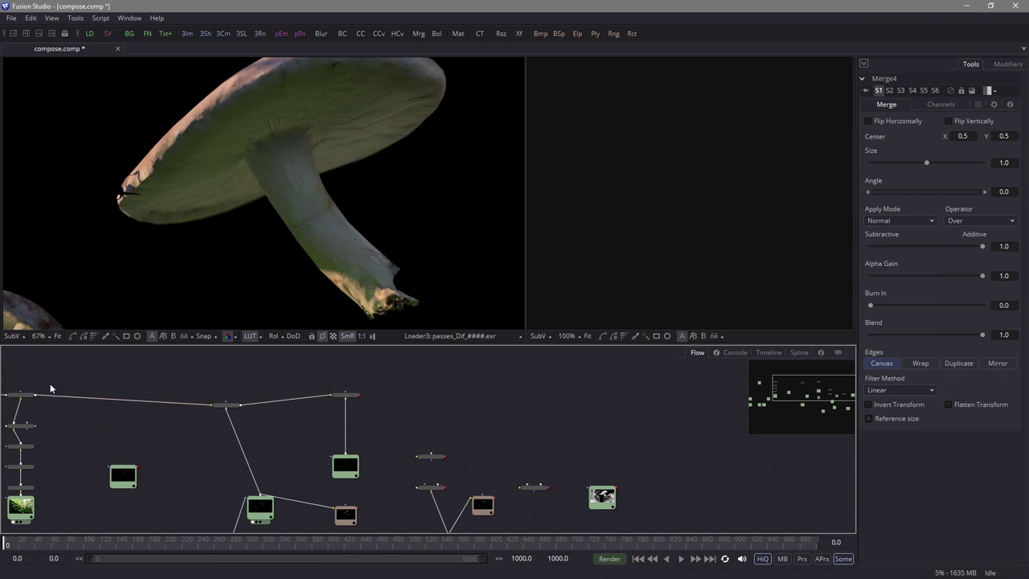
{"action": "left_click", "coordinate": [900, 220]}
{"action": "left_click", "coordinate": [908, 283]}
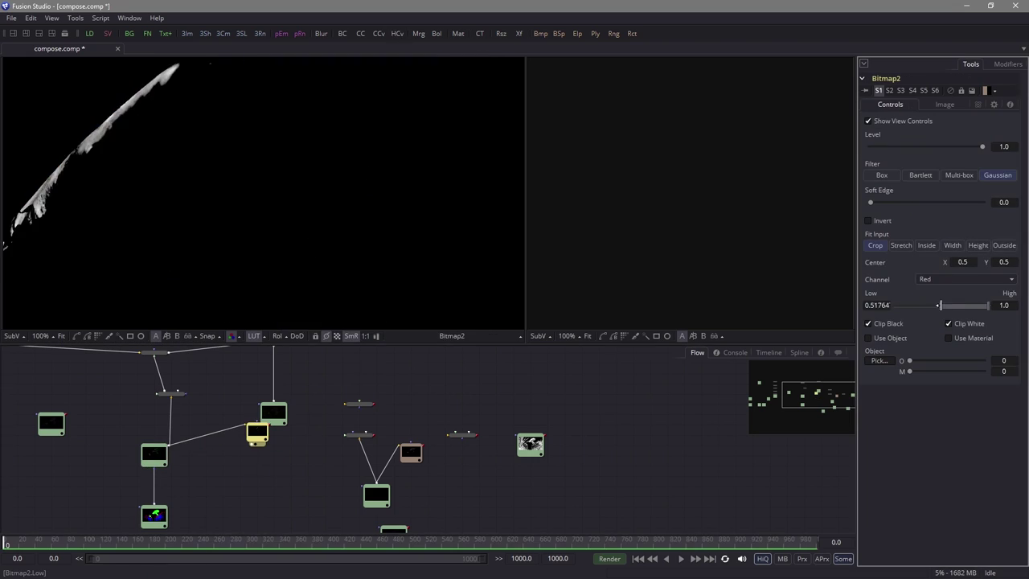
{"action": "mouse_move", "coordinate": [924, 305]}
{"action": "left_mouse_down"}
{"action": "mouse_move", "coordinate": [896, 305]}
{"action": "mouse_move", "coordinate": [904, 305]}
{"action": "left_mouse_up"}
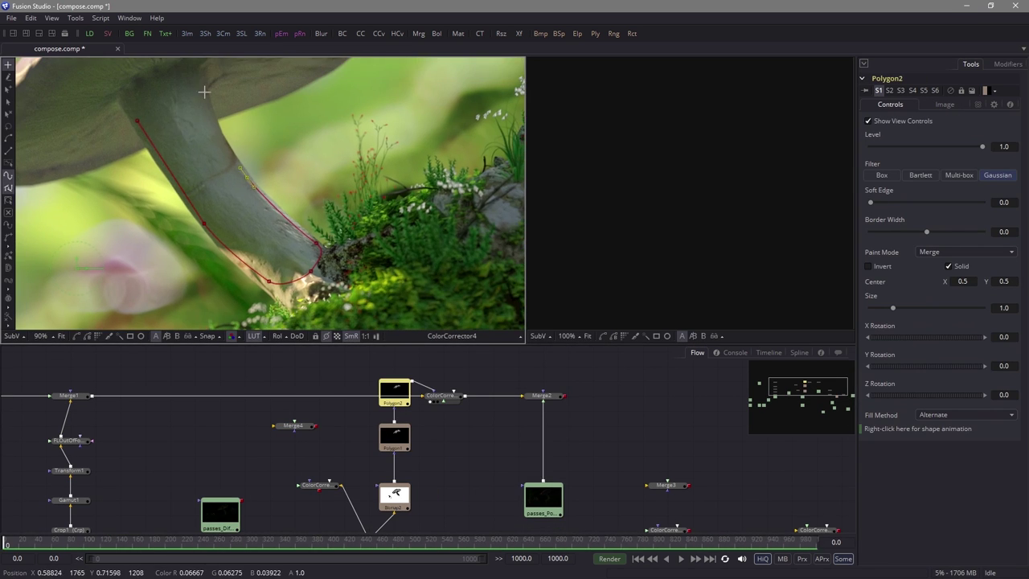
Set the stem polygon's paint mode and add a Background node beside Bitmap3
{"action": "left_click", "coordinate": [946, 250]}
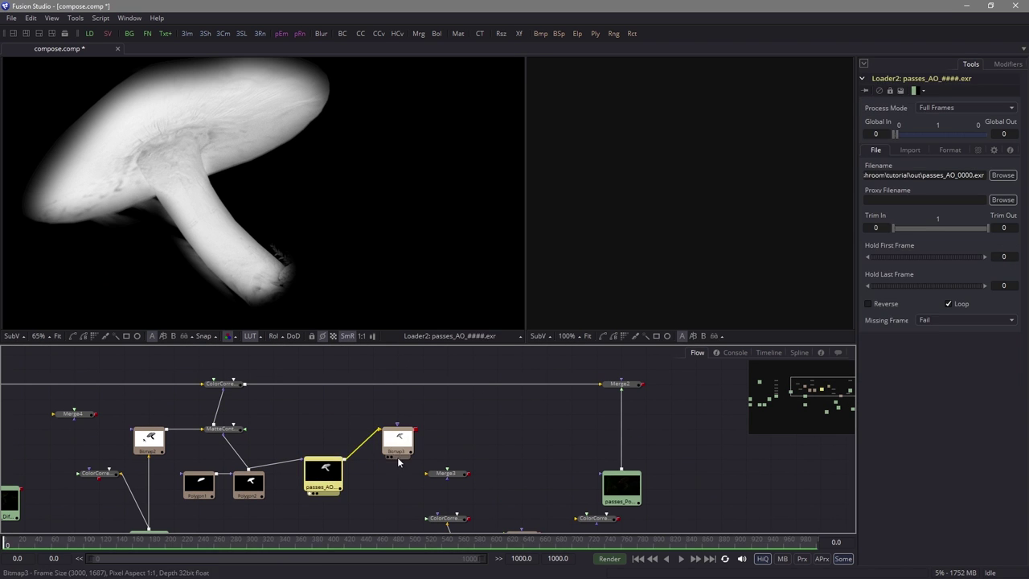
{"action": "right_click", "coordinate": [475, 442]}
{"action": "mouse_move", "coordinate": [514, 240]}
{"action": "mouse_move", "coordinate": [701, 288]}
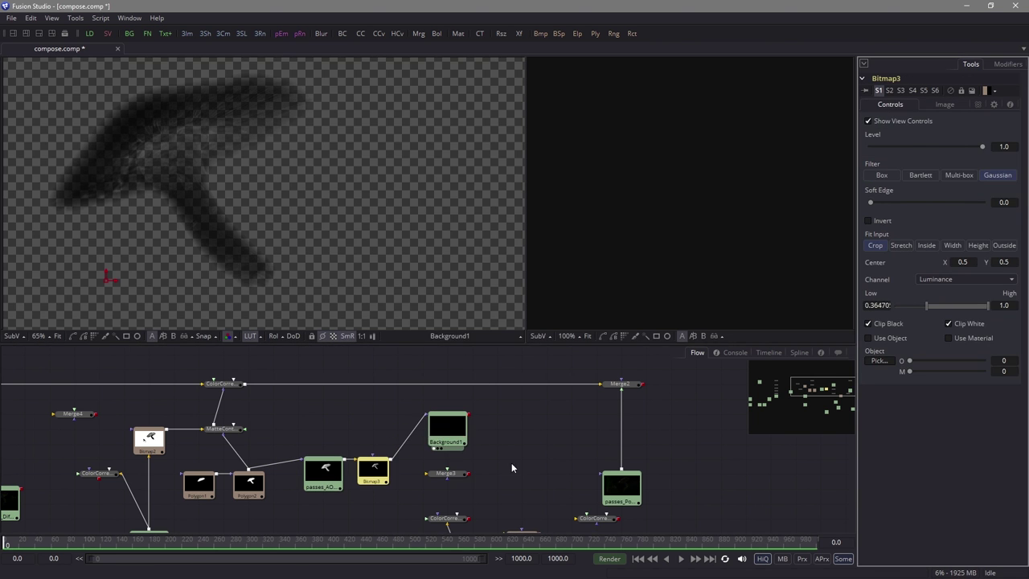
{"action": "left_click", "coordinate": [446, 428]}
{"action": "left_click_drag", "start_coordinate": [323, 472], "coordinate": [323, 204]}
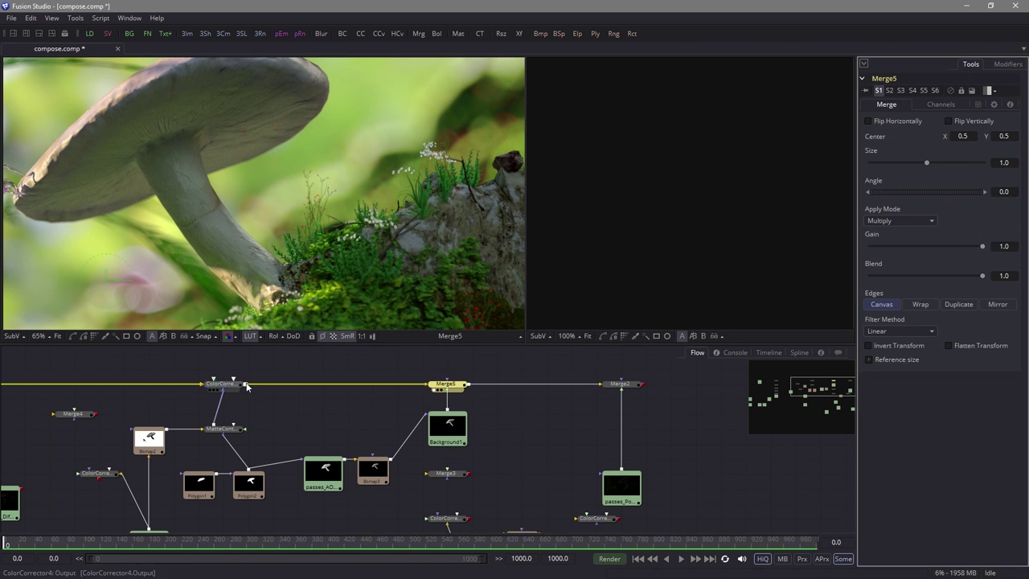
Lower the colour corrector's master RGB gain to about 0.61 and raise saturation to about 1.93
{"action": "left_click", "coordinate": [446, 399]}
{"action": "left_click_drag", "start_coordinate": [929, 427], "coordinate": [905, 429]}
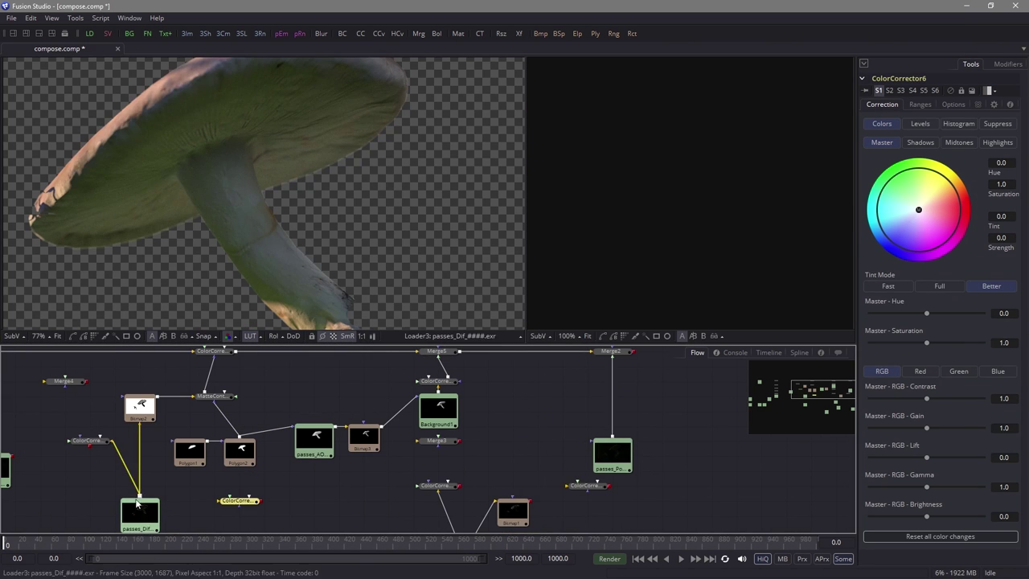
{"action": "left_click_drag", "start_coordinate": [926, 343], "coordinate": [980, 345]}
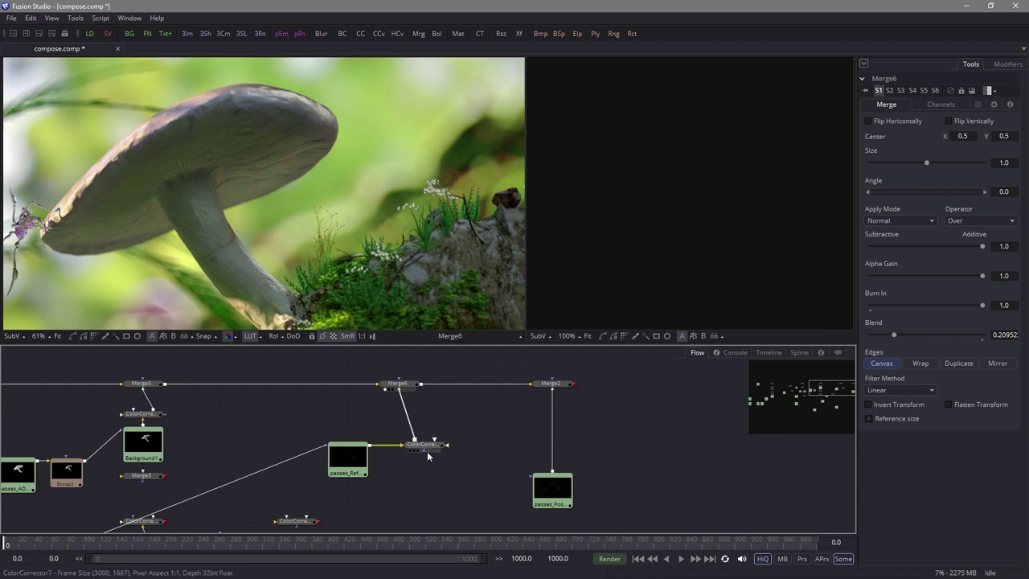
Add a Sapphire S_Glow node after the passes_Ref colour corrector
{"action": "right_click", "coordinate": [469, 428]}
{"action": "mouse_move", "coordinate": [534, 225]}
{"action": "mouse_move", "coordinate": [677, 371]}
{"action": "mouse_move", "coordinate": [647, 195]}
{"action": "left_click", "coordinate": [763, 254]}
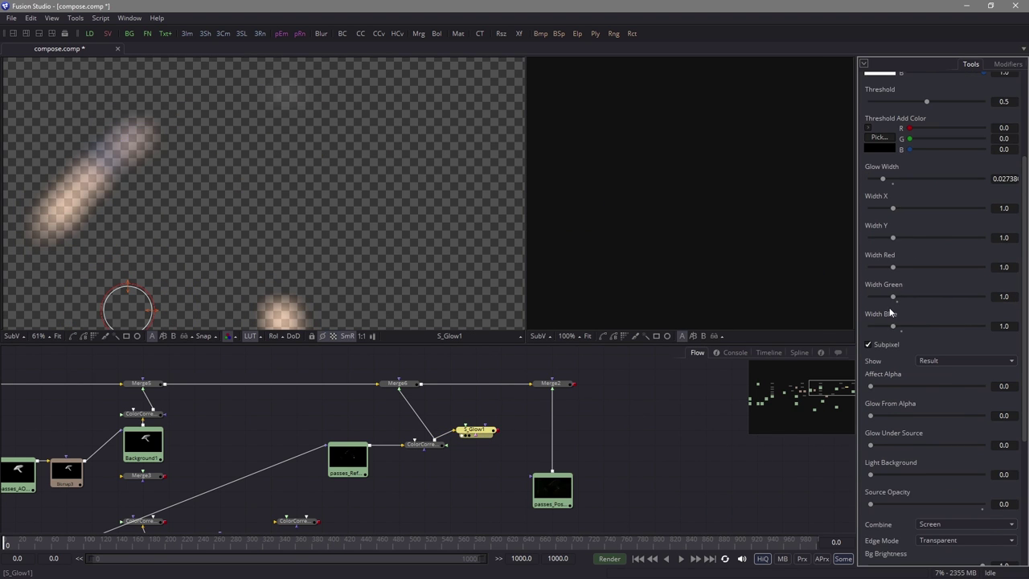
{"action": "scroll", "coordinate": [981, 230], "scroll_direction": "up", "scroll_amount": 4}
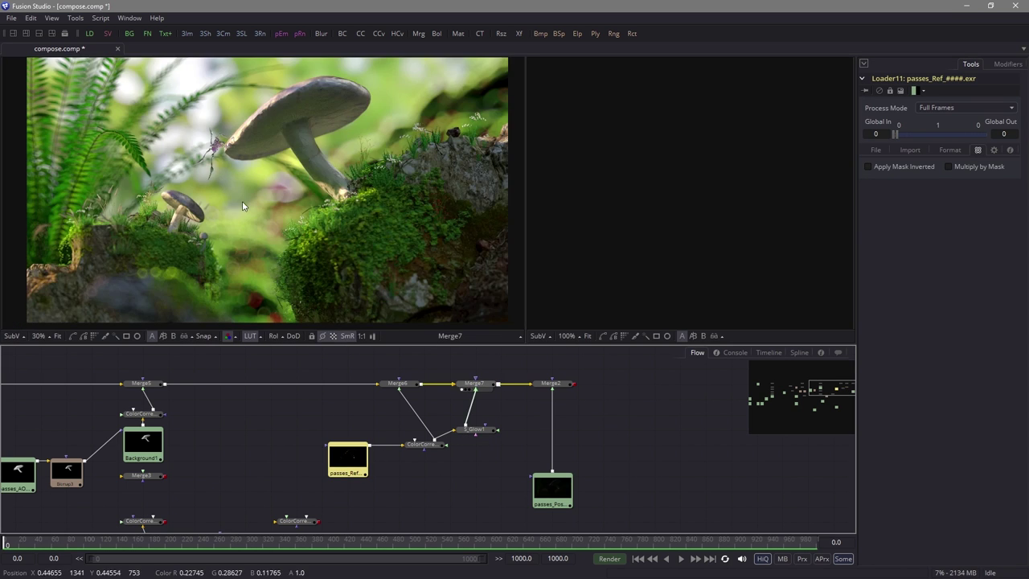
{"action": "scroll", "coordinate": [241, 192], "scroll_direction": "up", "scroll_amount": 5}
{"action": "scroll", "coordinate": [241, 190], "scroll_direction": "down", "scroll_amount": 6}
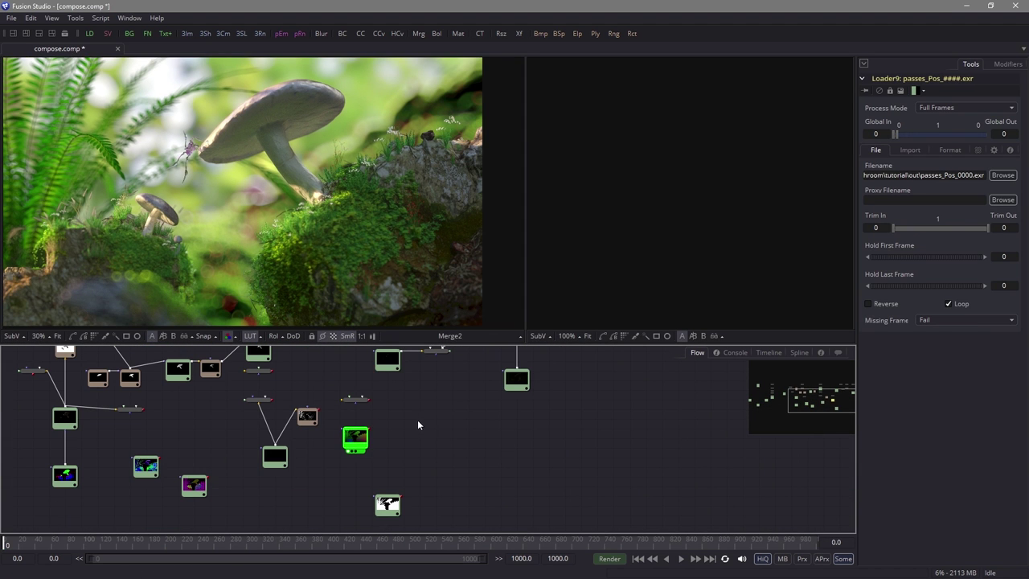
View the position pass, rearrange the nearby nodes, and check the merged composite
{"action": "key", "text": "1"}
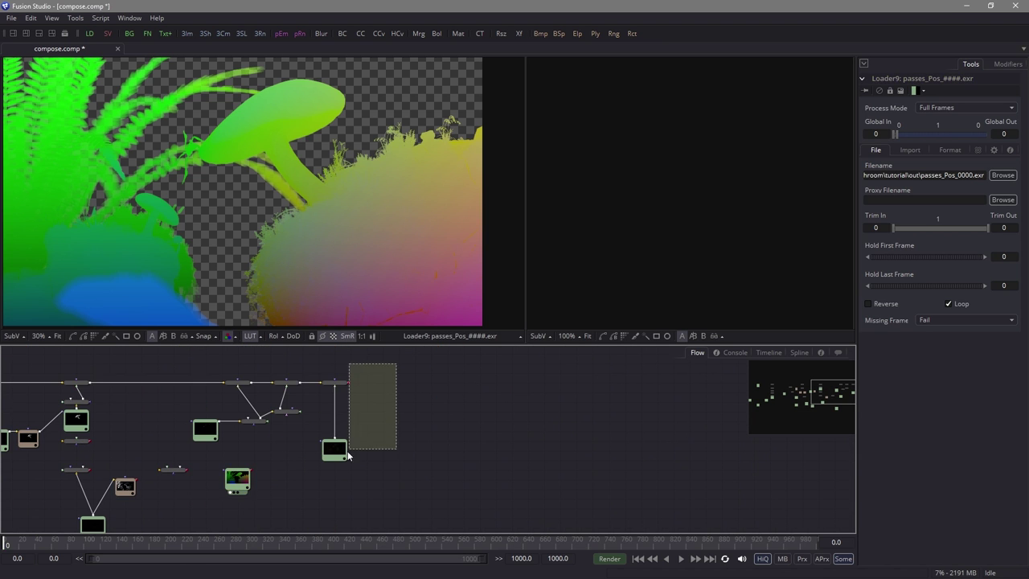
{"action": "left_click_drag", "start_coordinate": [340, 457], "coordinate": [454, 456]}
{"action": "left_click_drag", "start_coordinate": [237, 480], "coordinate": [302, 471]}
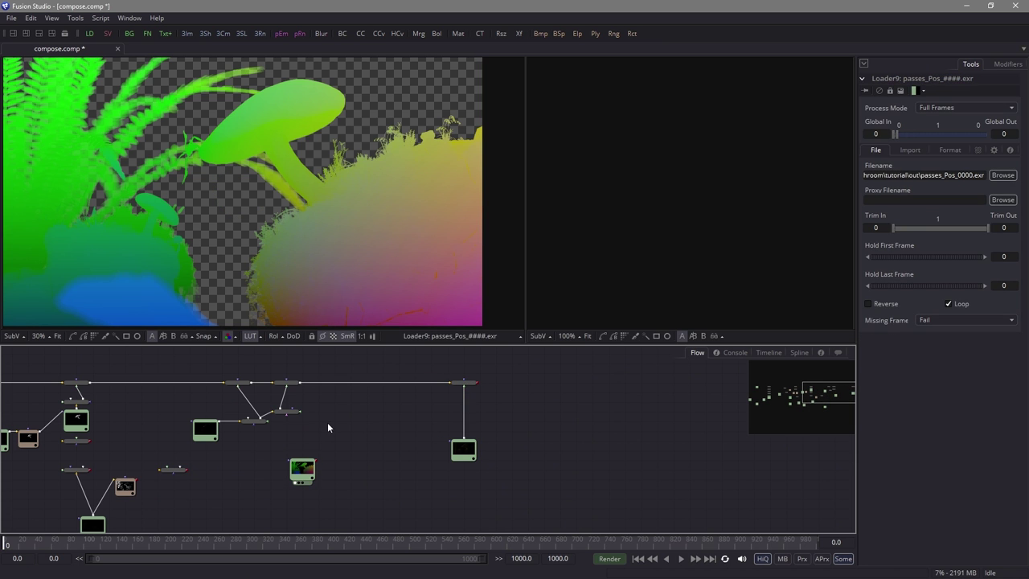
{"action": "left_click_drag", "start_coordinate": [190, 415], "coordinate": [334, 473]}
{"action": "scroll", "coordinate": [255, 513], "scroll_direction": "down", "scroll_amount": 1}
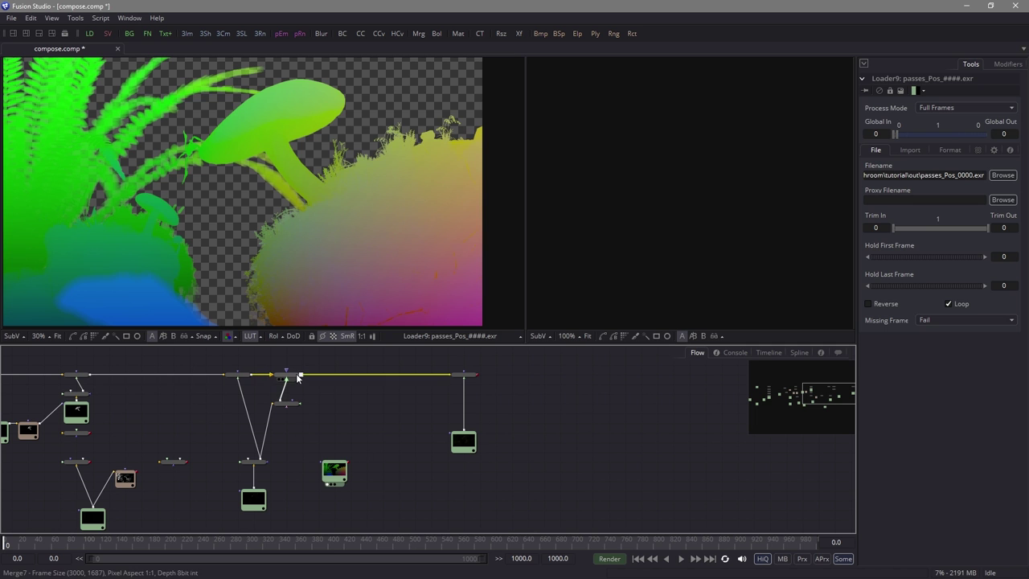
{"action": "left_click", "coordinate": [469, 373]}
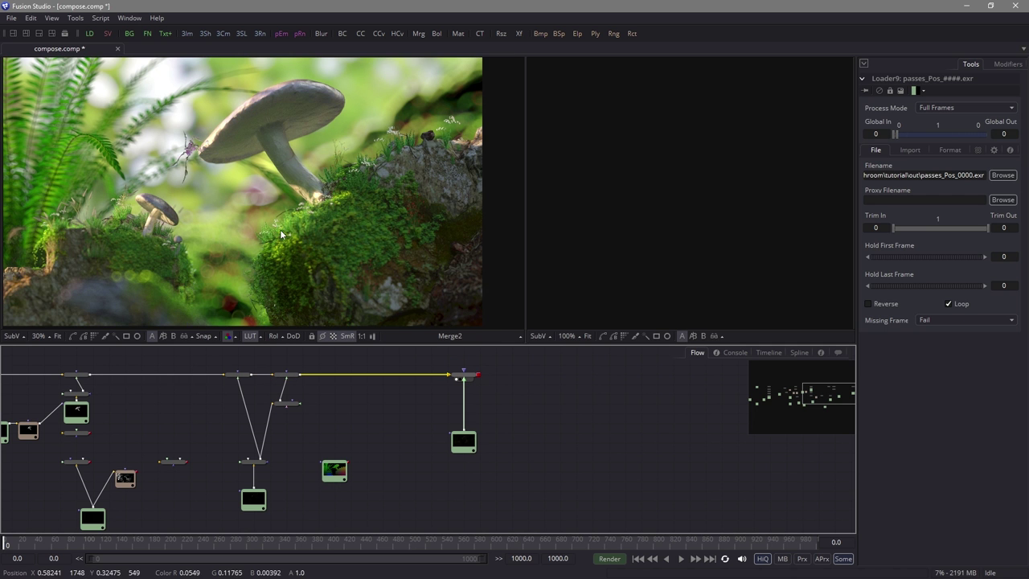
{"action": "scroll", "coordinate": [273, 218], "scroll_direction": "up", "scroll_amount": 3, "text": "ctrl"}
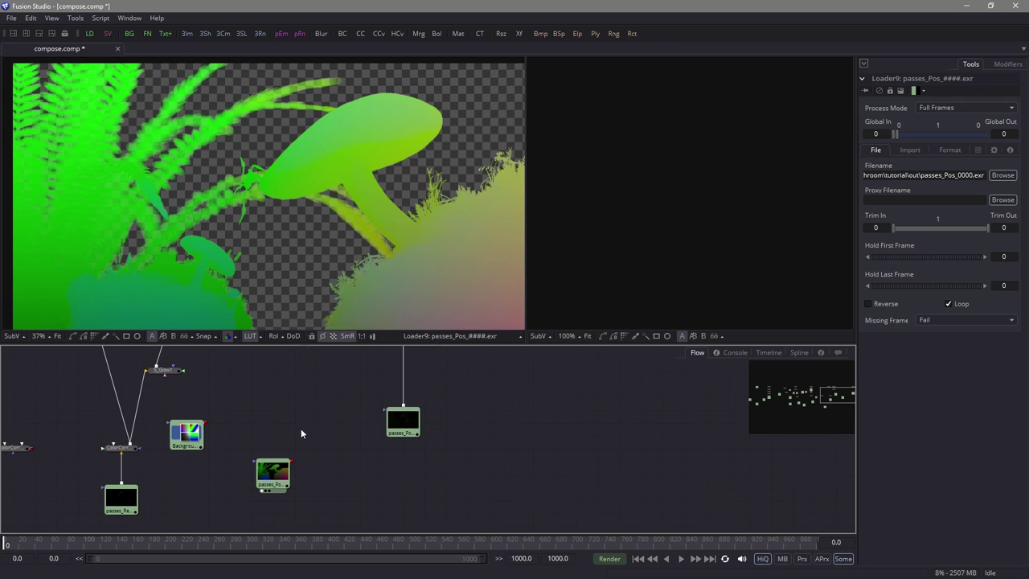
Add a Volume Mask and connect the position pass into it
{"action": "right_click", "coordinate": [300, 428]}
{"action": "mouse_move", "coordinate": [405, 222]}
{"action": "mouse_move", "coordinate": [504, 524]}
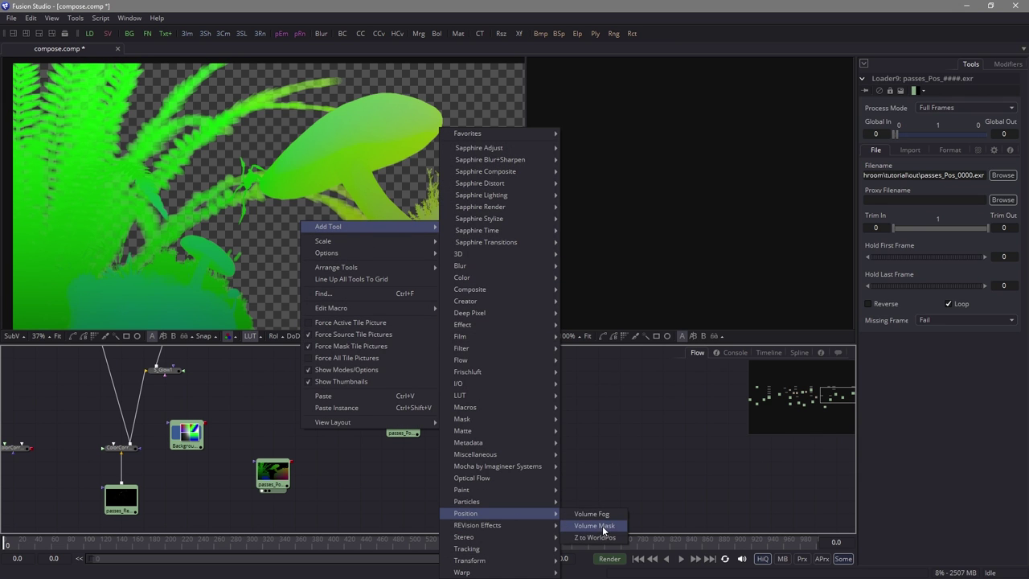
{"action": "left_click", "coordinate": [603, 525]}
{"action": "left_click", "coordinate": [273, 478]}
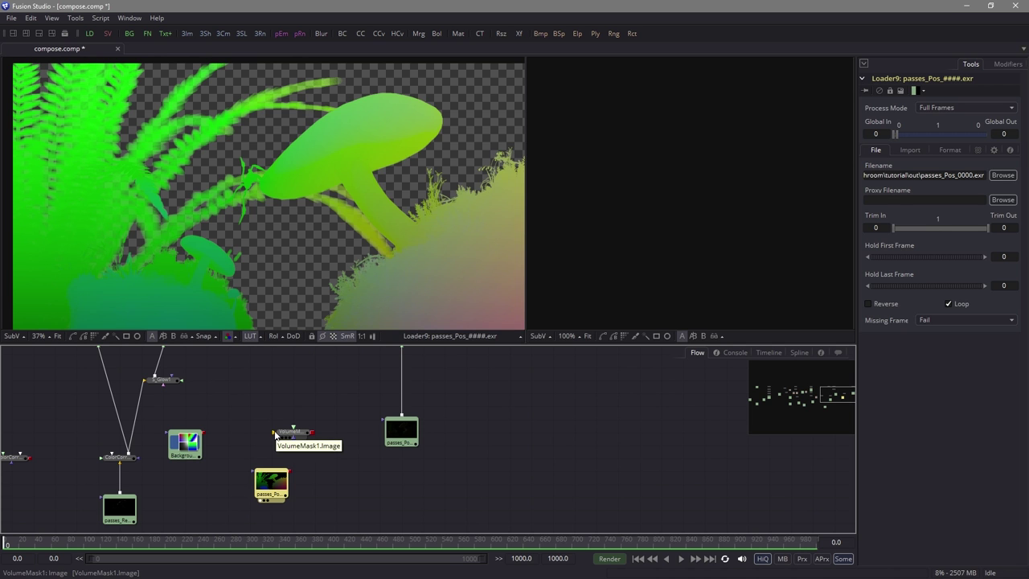
{"action": "left_click_drag", "start_coordinate": [274, 435], "coordinate": [290, 494]}
Map Loader9's X, Y and Z Position channels to R, G and B
{"action": "left_click", "coordinate": [932, 150]}
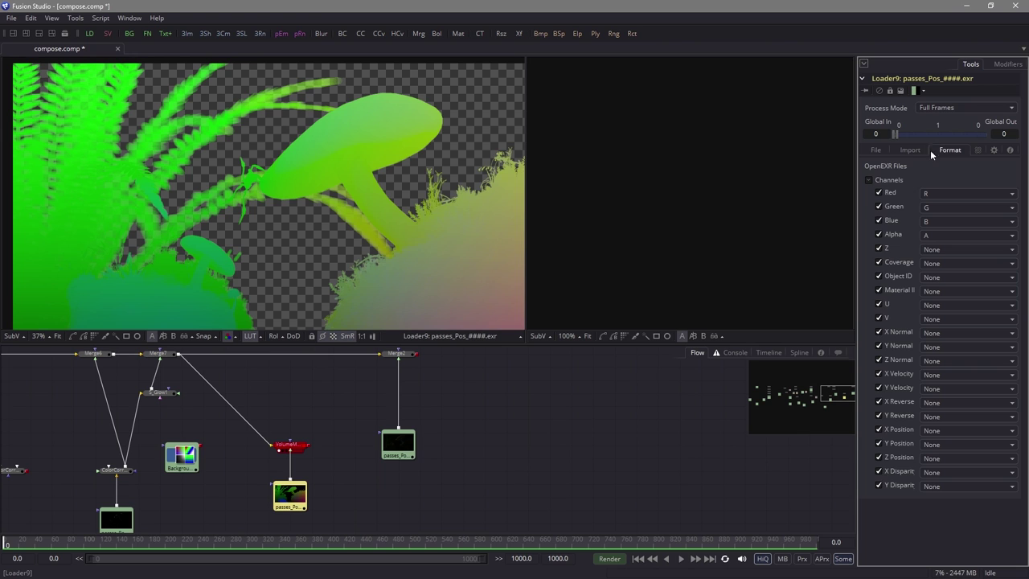
{"action": "left_click", "coordinate": [932, 430]}
{"action": "left_click", "coordinate": [939, 470]}
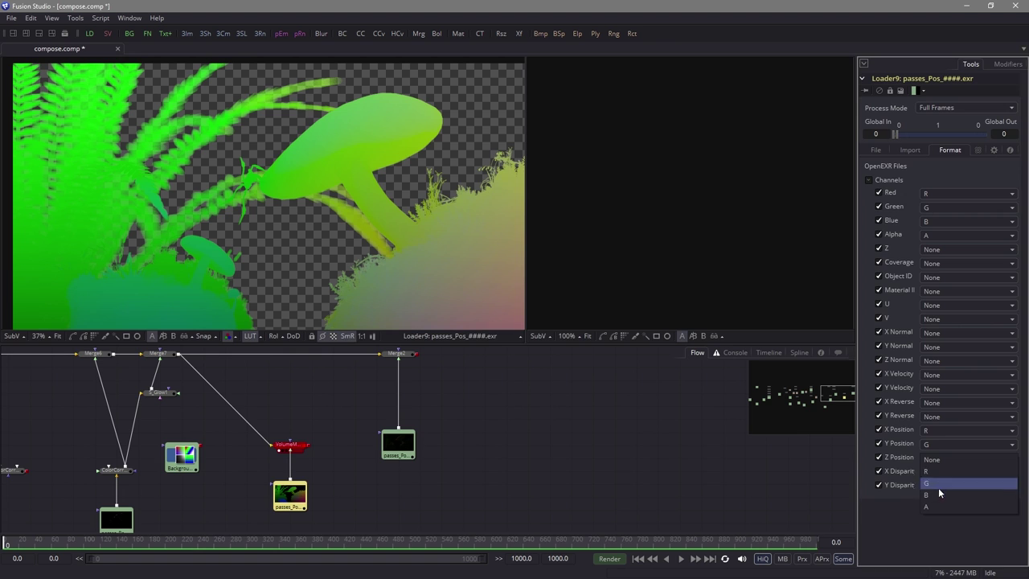
{"action": "left_click", "coordinate": [296, 451]}
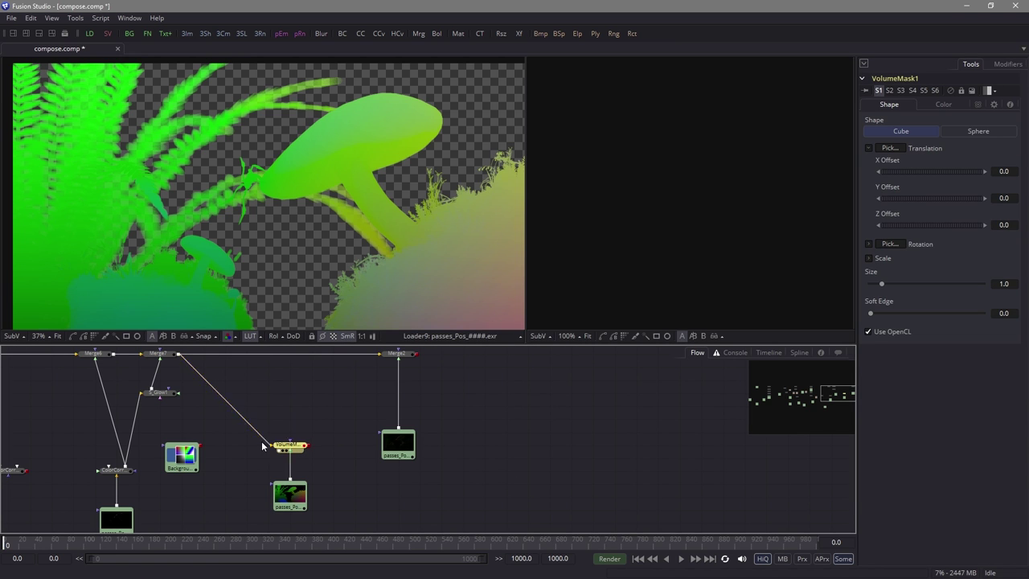
Connect the position pass to VolumeMask1 and set it to output only the mask
{"action": "key", "text": "1"}
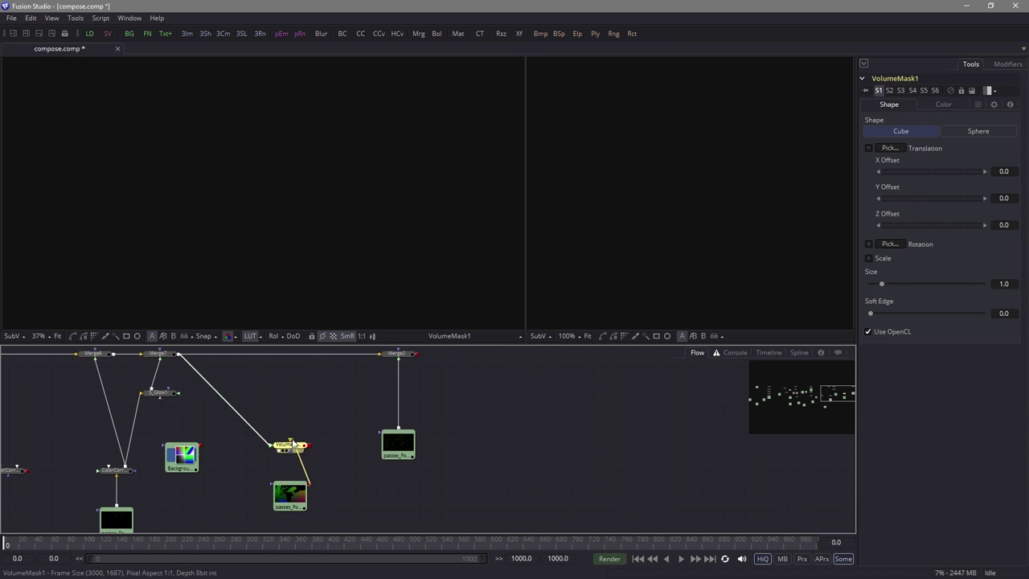
{"action": "left_click_drag", "start_coordinate": [294, 442], "coordinate": [294, 444]}
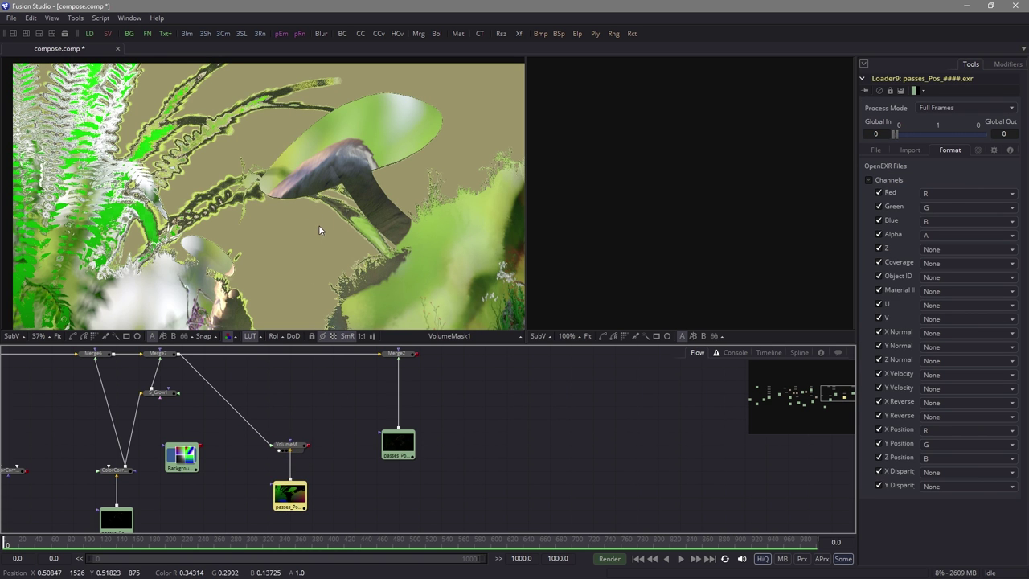
{"action": "left_click", "coordinate": [288, 444]}
{"action": "left_click", "coordinate": [942, 105]}
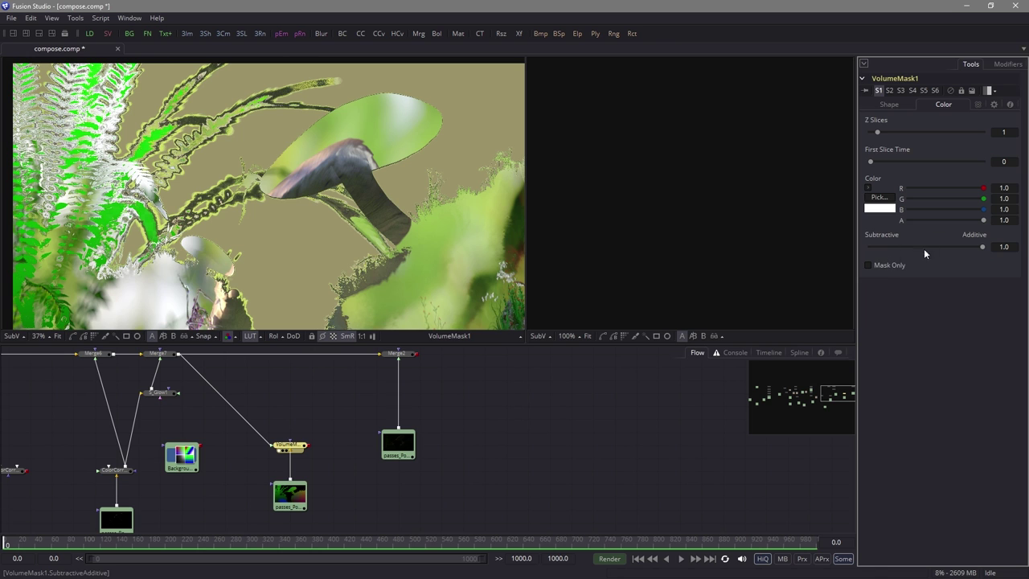
{"action": "left_click", "coordinate": [868, 265]}
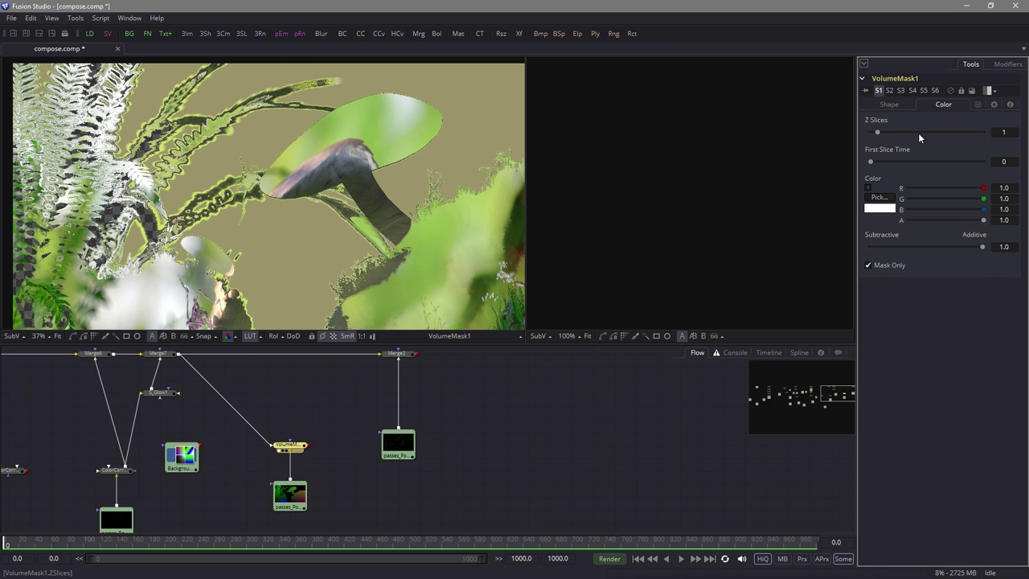
{"action": "left_click", "coordinate": [889, 105]}
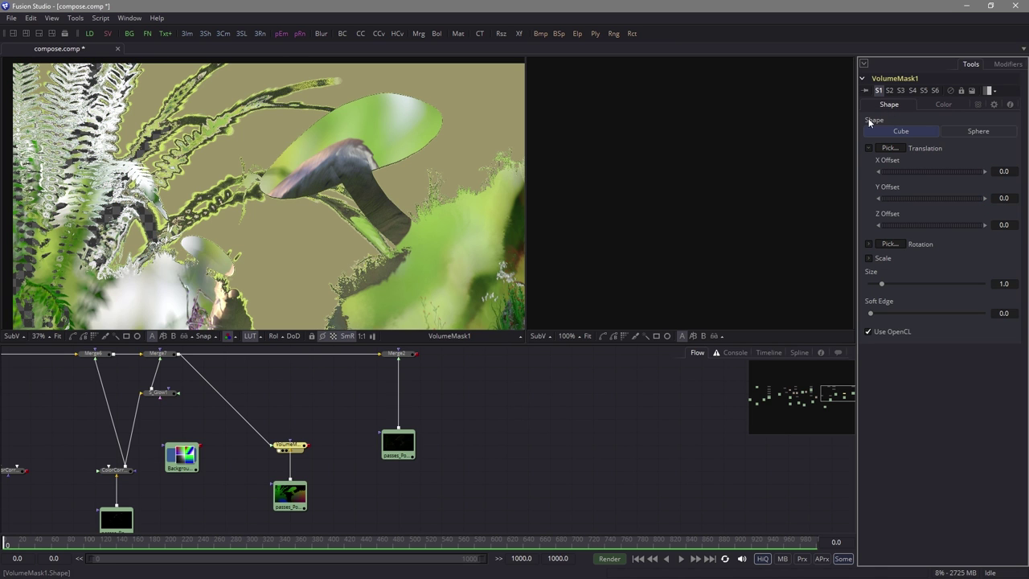
Pick the mask centre on a lit mushroom patch, then set the cube size to about 0.19 and soft edge 1.0
{"action": "left_click_drag", "start_coordinate": [894, 150], "coordinate": [386, 147]}
{"action": "left_click_drag", "start_coordinate": [881, 282], "coordinate": [989, 313]}
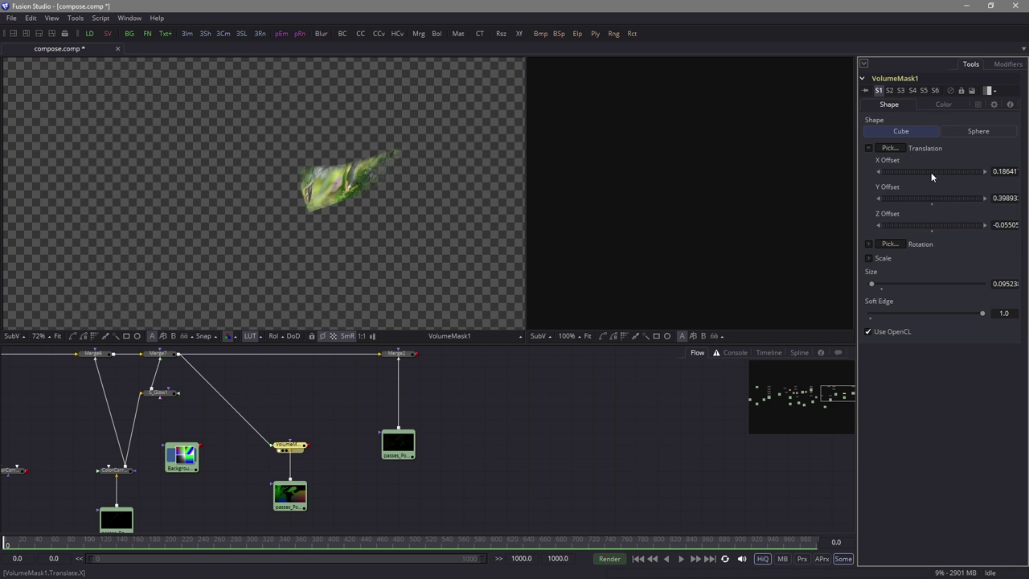
{"action": "left_click_drag", "start_coordinate": [932, 182], "coordinate": [930, 170]}
{"action": "key", "text": "a"}
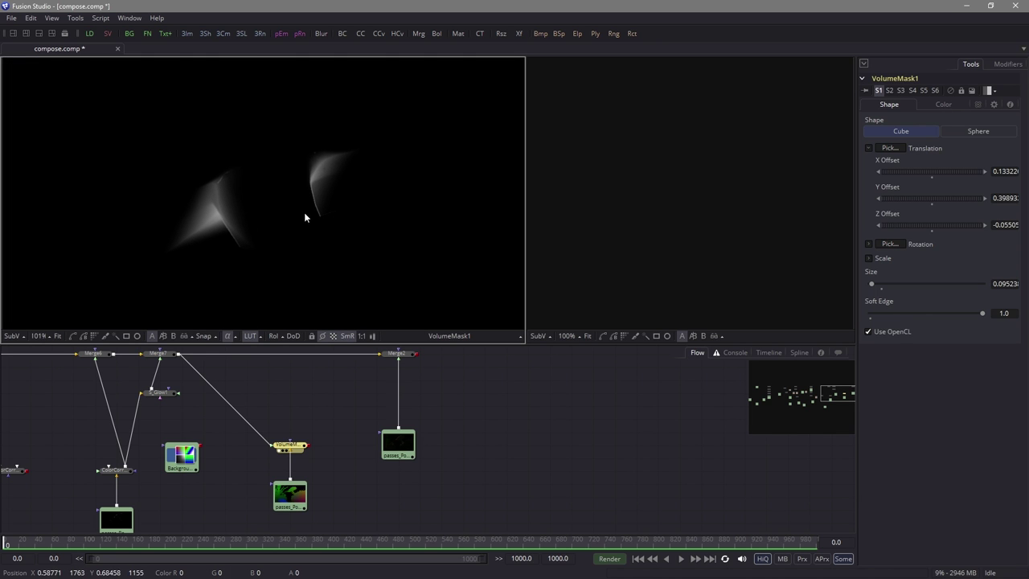
{"action": "left_click", "coordinate": [919, 226]}
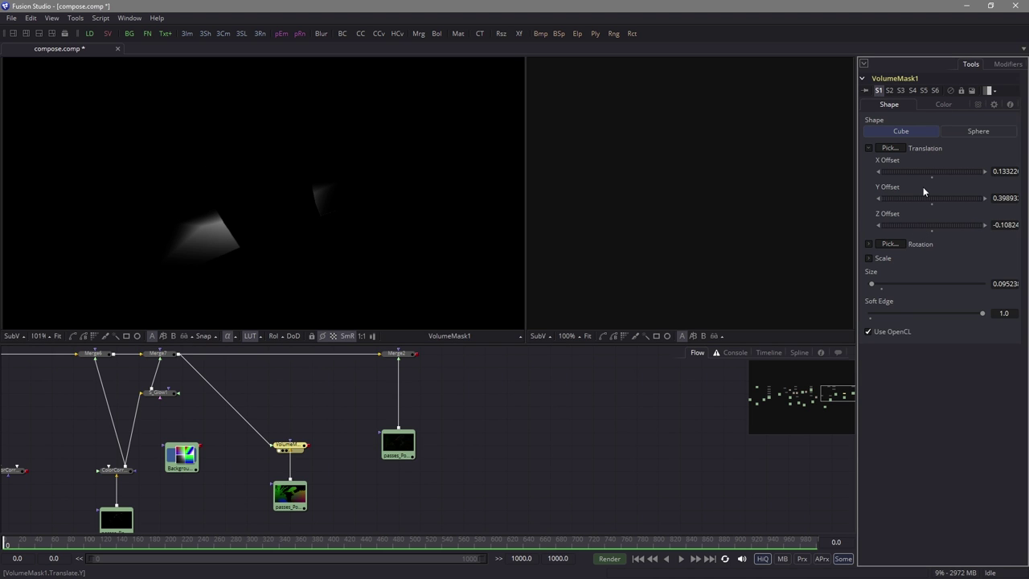
{"action": "left_click_drag", "start_coordinate": [872, 283], "coordinate": [872, 282]}
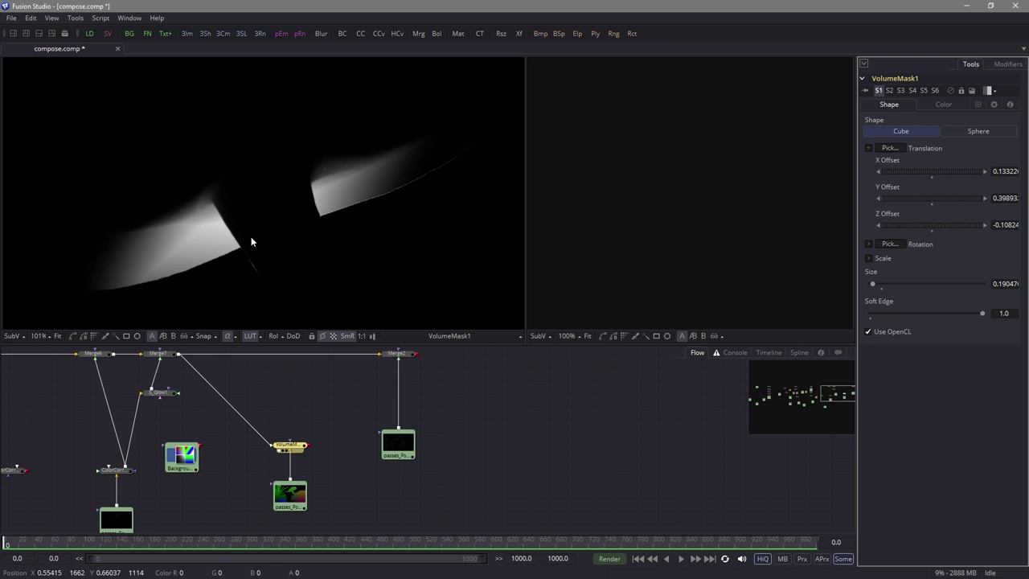
{"action": "scroll", "coordinate": [261, 234], "scroll_direction": "down", "scroll_amount": 4, "text": "ctrl"}
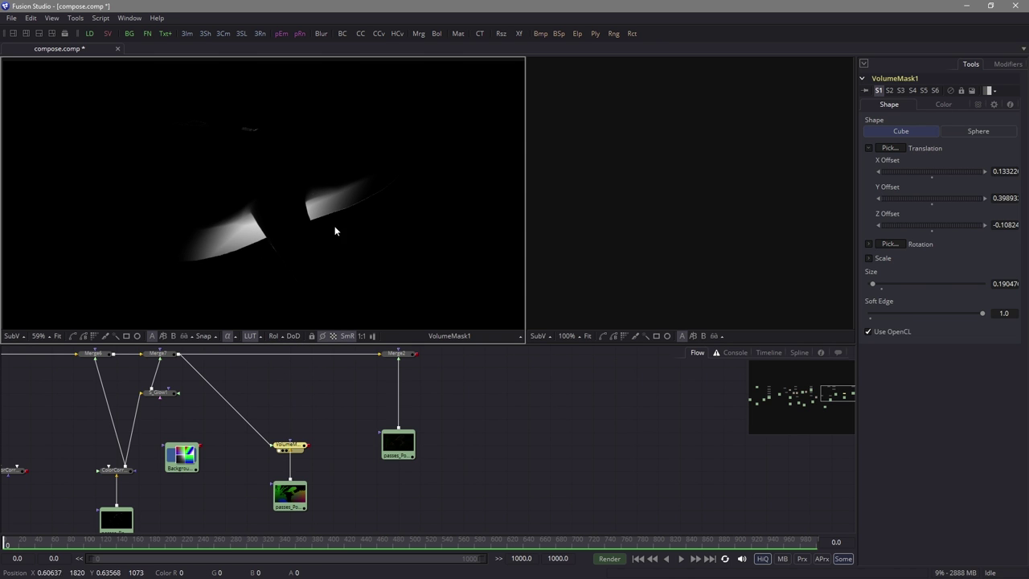
{"action": "left_click", "coordinate": [295, 408]}
{"action": "key", "text": "ctrl+z"}
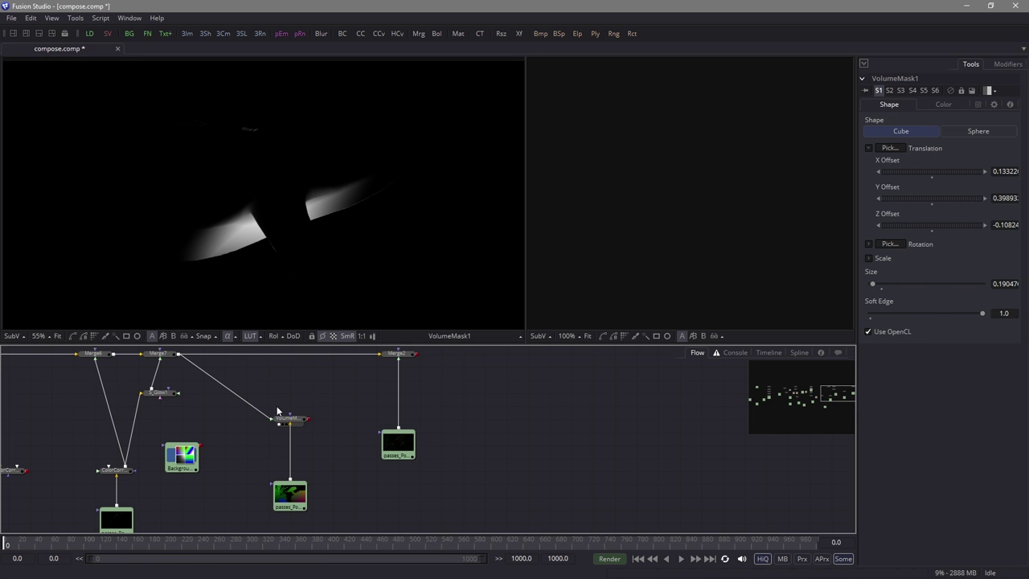
{"action": "left_click_drag", "start_coordinate": [159, 353], "coordinate": [248, 276]}
Insert ColorCorrector8 after Merge7, masked by VolumeMask1, with gain 0.33, gamma 0.77 and a slight tint
{"action": "left_click", "coordinate": [360, 32]}
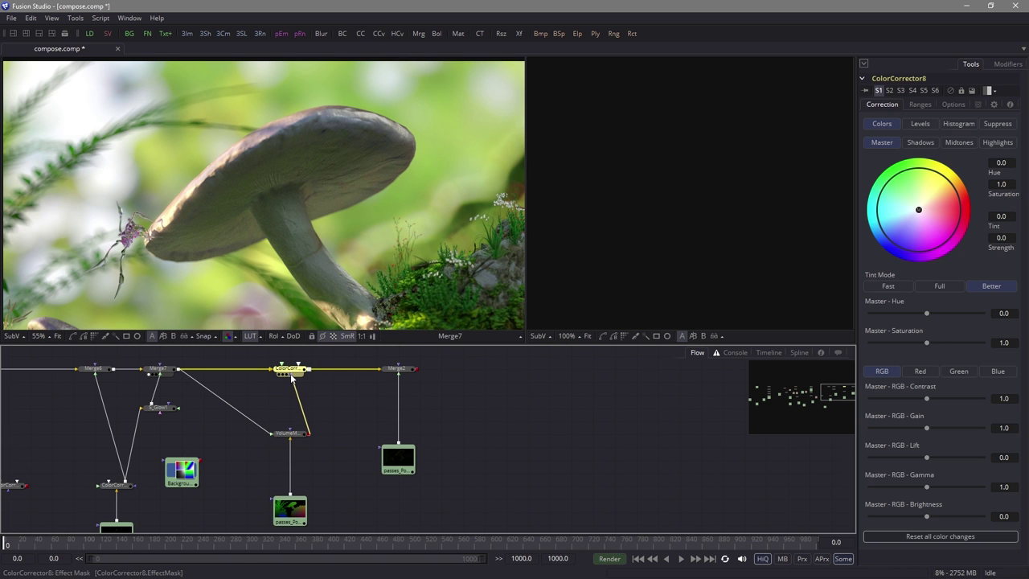
{"action": "left_click", "coordinate": [540, 33]}
{"action": "left_click", "coordinate": [290, 368]}
{"action": "left_click_drag", "start_coordinate": [926, 435], "coordinate": [871, 434]}
{"action": "left_click_drag", "start_coordinate": [158, 368], "coordinate": [260, 233]}
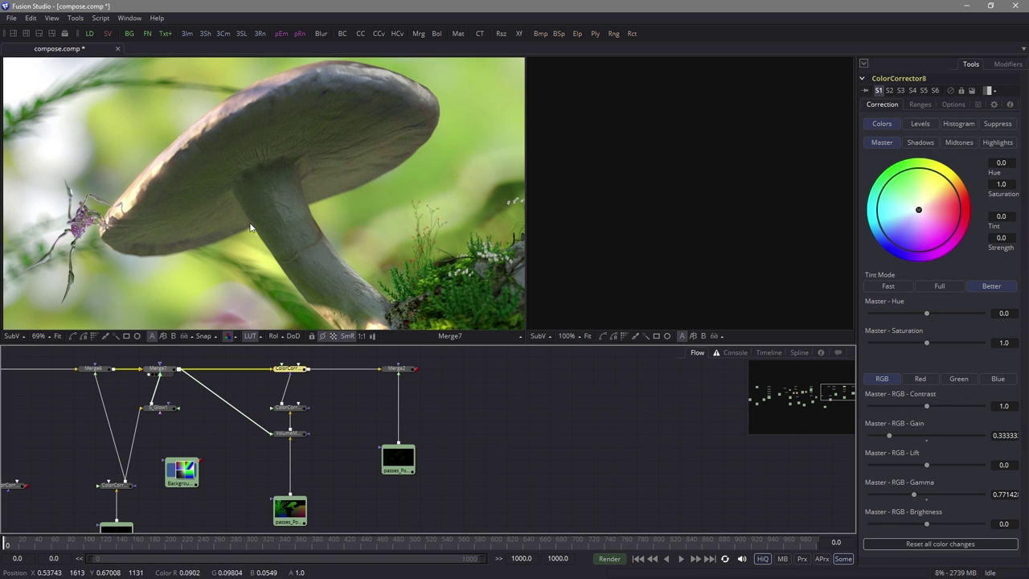
{"action": "scroll", "coordinate": [243, 219], "scroll_direction": "up", "scroll_amount": 5}
{"action": "key", "text": "1"}
{"action": "left_click_drag", "start_coordinate": [919, 210], "coordinate": [934, 210]}
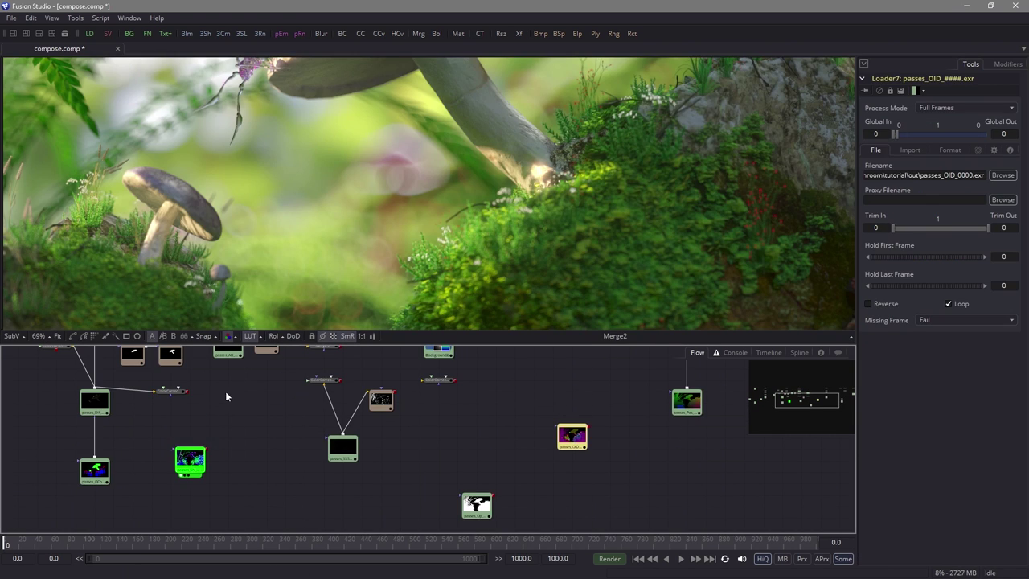
Position the passes_SN normals loader beside the ColorCorrector8 branch
{"action": "left_click_drag", "start_coordinate": [190, 459], "coordinate": [516, 403]}
{"action": "key", "text": "1"}
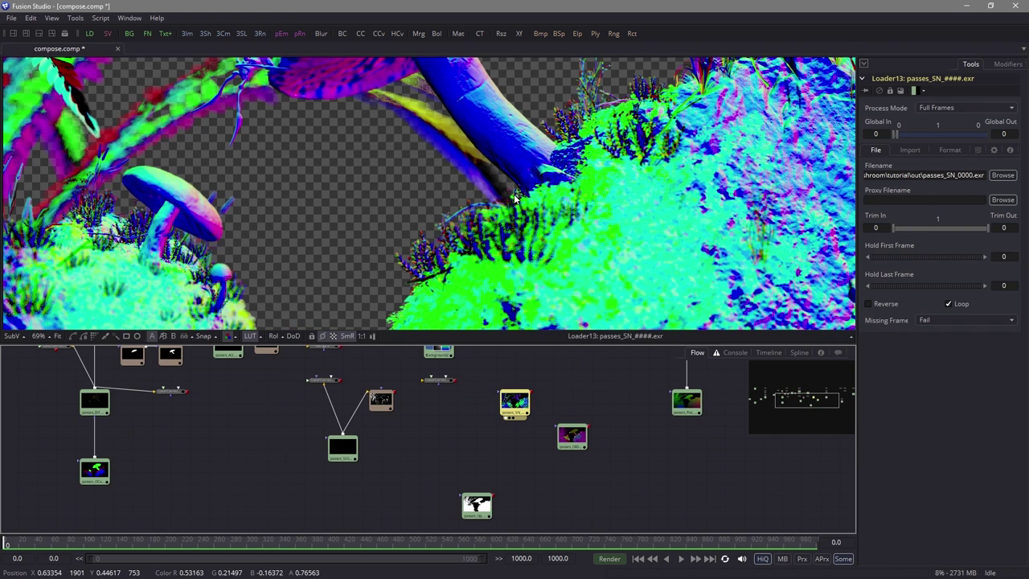
{"action": "scroll", "coordinate": [431, 238], "scroll_direction": "down", "scroll_amount": 4}
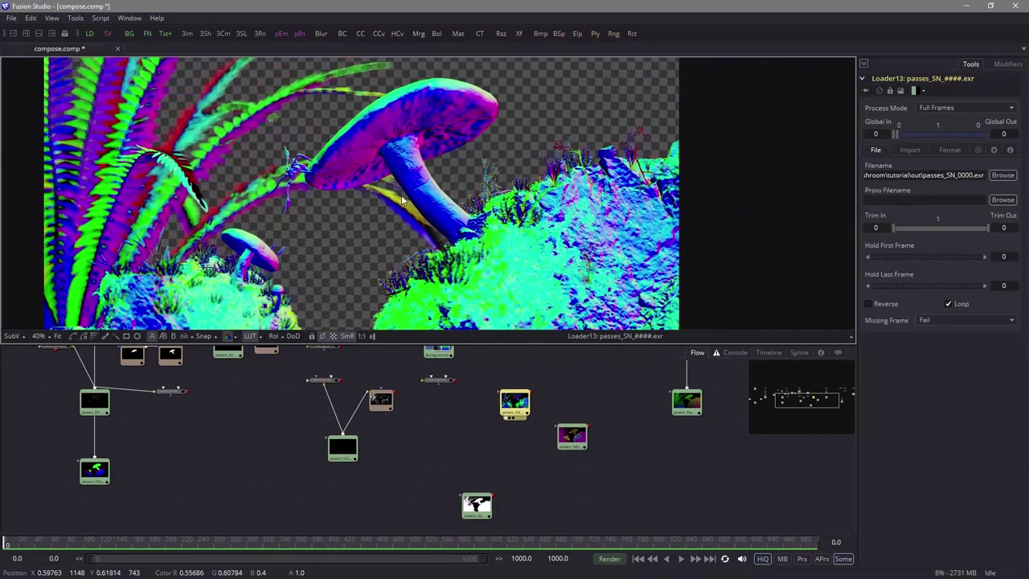
{"action": "middle_click_drag", "start_coordinate": [535, 402], "coordinate": [377, 426]}
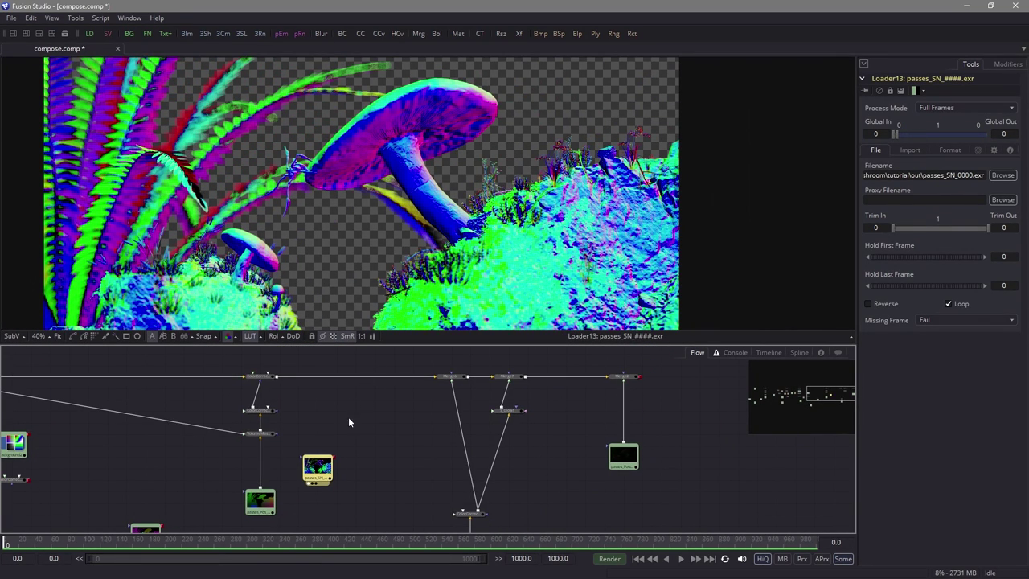
{"action": "left_click_drag", "start_coordinate": [317, 466], "coordinate": [337, 454]}
{"action": "left_click", "coordinate": [259, 375]}
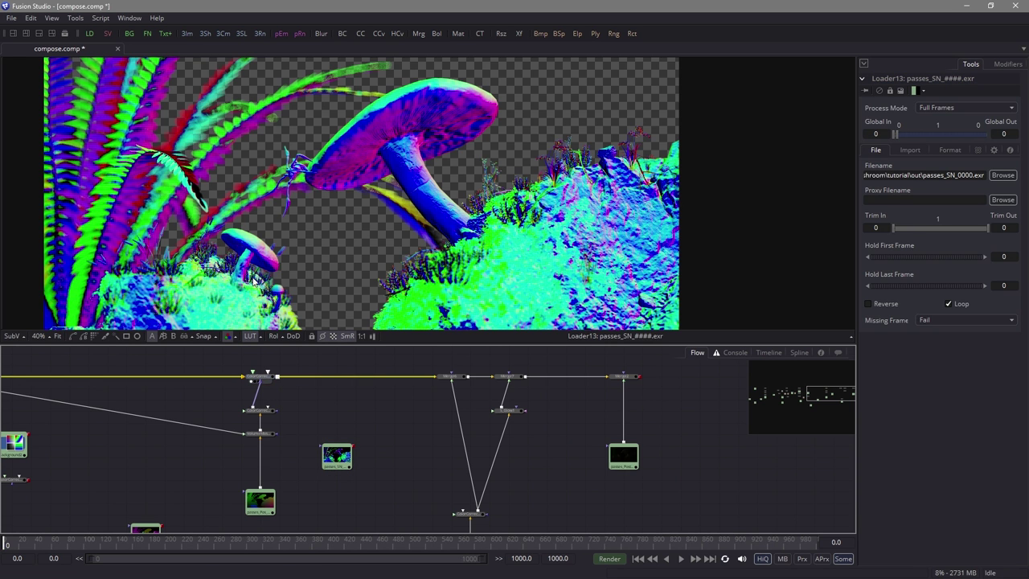
{"action": "key", "text": "1"}
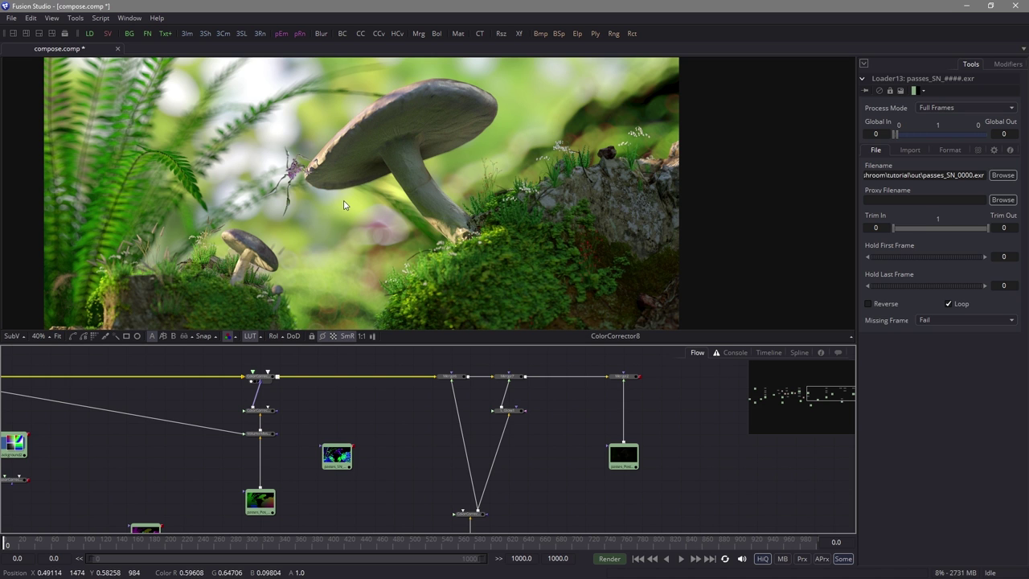
{"action": "left_click", "coordinate": [474, 368]}
{"action": "left_click_drag", "start_coordinate": [336, 456], "coordinate": [356, 444]}
{"action": "middle_click_drag", "start_coordinate": [346, 406], "coordinate": [318, 405]}
Open the flow's context menu to the Add Tool > Sapphire submenus
{"action": "right_click", "coordinate": [317, 405]}
{"action": "left_click", "coordinate": [299, 408]}
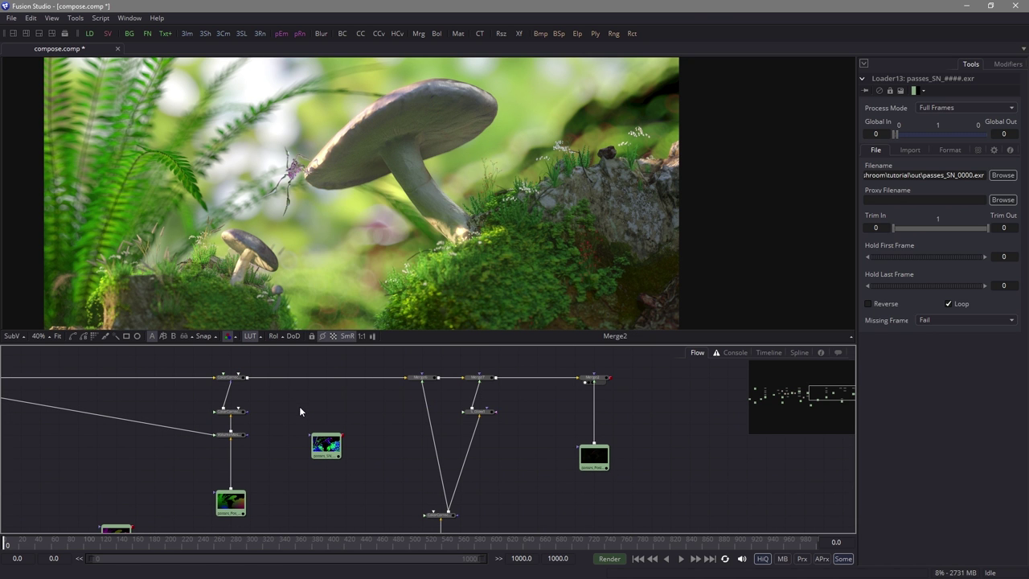
{"action": "right_click", "coordinate": [303, 406]}
{"action": "mouse_move", "coordinate": [394, 204]}
{"action": "mouse_move", "coordinate": [507, 464]}
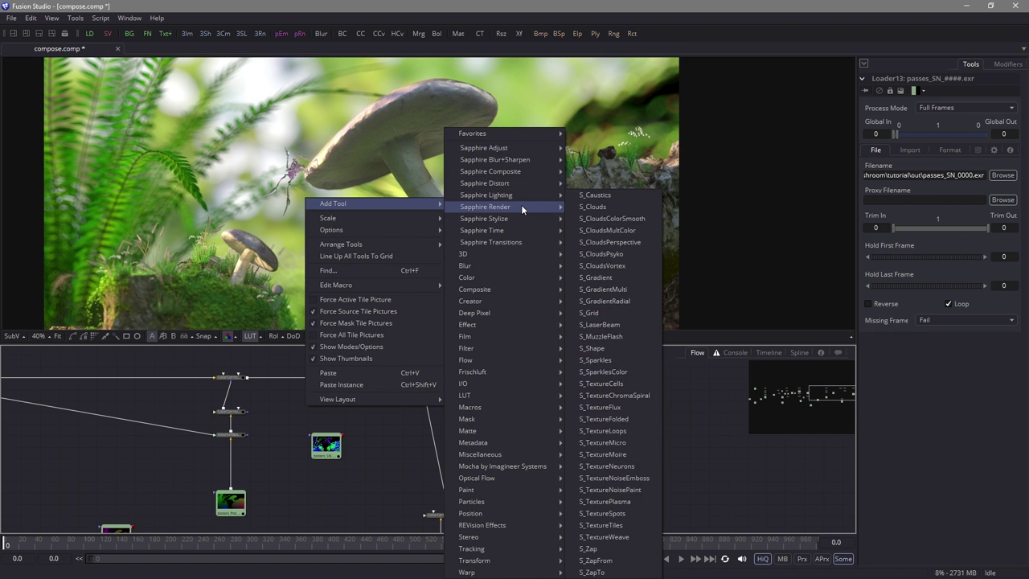
Add a Sapphire S_Light3D fed by passes_SN, aim its light top-right and set Light1 Z to about -0.19
{"action": "mouse_move", "coordinate": [521, 195]}
{"action": "left_click", "coordinate": [612, 396]}
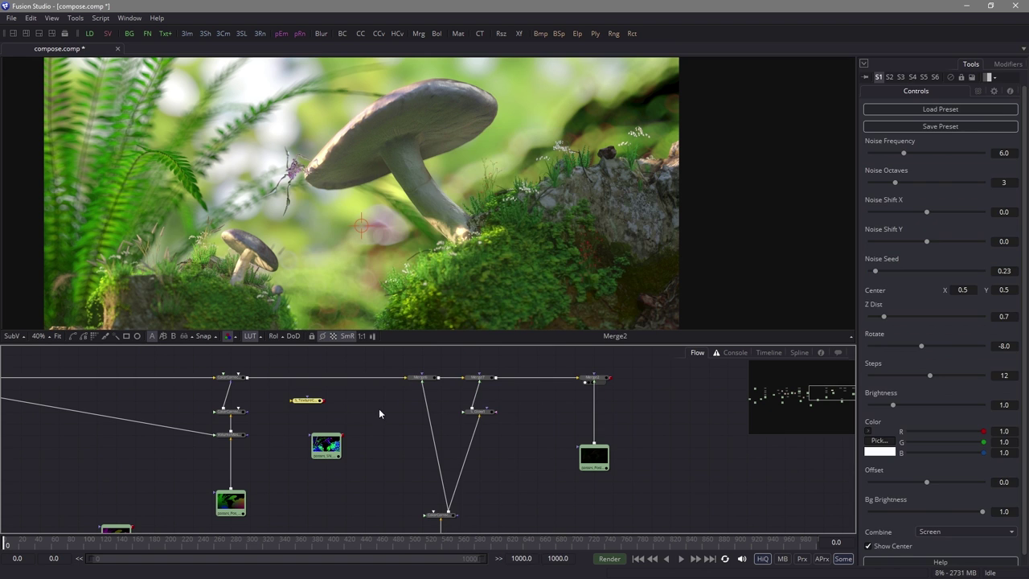
{"action": "left_click_drag", "start_coordinate": [327, 411], "coordinate": [461, 279]}
{"action": "scroll", "coordinate": [325, 195], "scroll_direction": "down", "scroll_amount": 2, "text": "ctrl"}
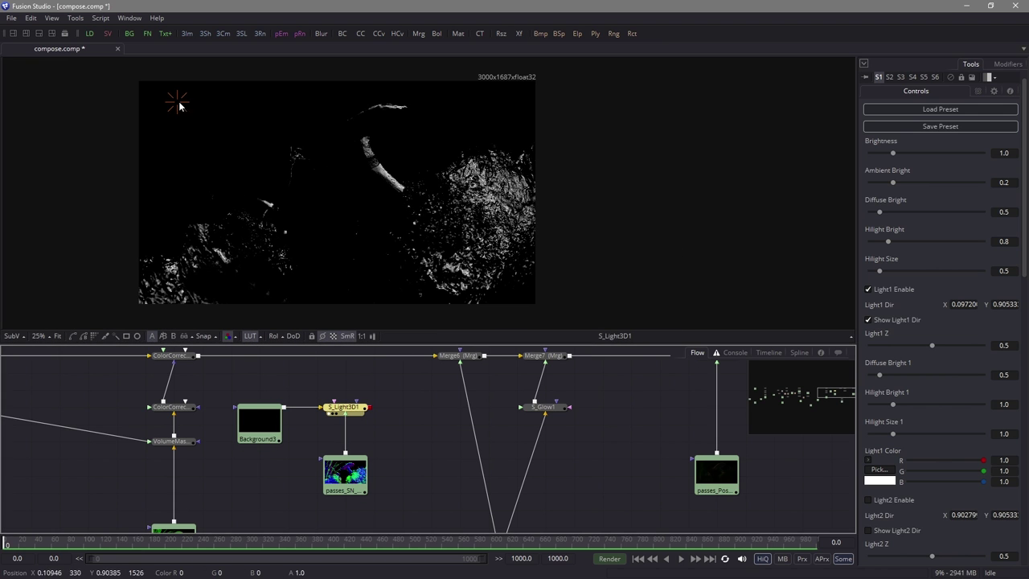
{"action": "mouse_move", "coordinate": [177, 103]}
{"action": "left_mouse_down"}
{"action": "mouse_move", "coordinate": [432, 133]}
{"action": "mouse_move", "coordinate": [441, 140]}
{"action": "mouse_move", "coordinate": [404, 250]}
{"action": "mouse_move", "coordinate": [267, 152]}
{"action": "mouse_move", "coordinate": [379, 142]}
{"action": "mouse_move", "coordinate": [482, 119]}
{"action": "mouse_move", "coordinate": [509, 101]}
{"action": "mouse_move", "coordinate": [380, 225]}
{"action": "mouse_move", "coordinate": [425, 159]}
{"action": "left_mouse_up"}
{"action": "scroll", "coordinate": [380, 225], "scroll_direction": "up", "scroll_amount": 2, "text": "ctrl"}
{"action": "scroll", "coordinate": [440, 200], "scroll_direction": "down", "scroll_amount": 1, "text": "ctrl"}
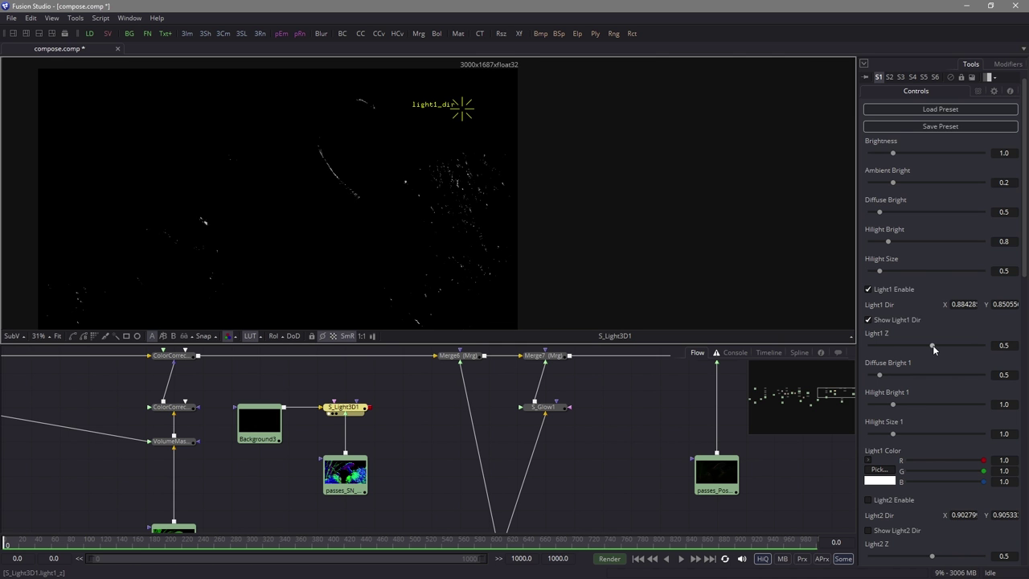
{"action": "mouse_move", "coordinate": [932, 345]}
{"action": "left_mouse_down"}
{"action": "mouse_move", "coordinate": [912, 344]}
{"action": "mouse_move", "coordinate": [977, 347]}
{"action": "mouse_move", "coordinate": [902, 350]}
{"action": "mouse_move", "coordinate": [925, 358]}
{"action": "left_mouse_up"}
{"action": "scroll", "coordinate": [374, 153], "scroll_direction": "up", "scroll_amount": 2, "text": "ctrl"}
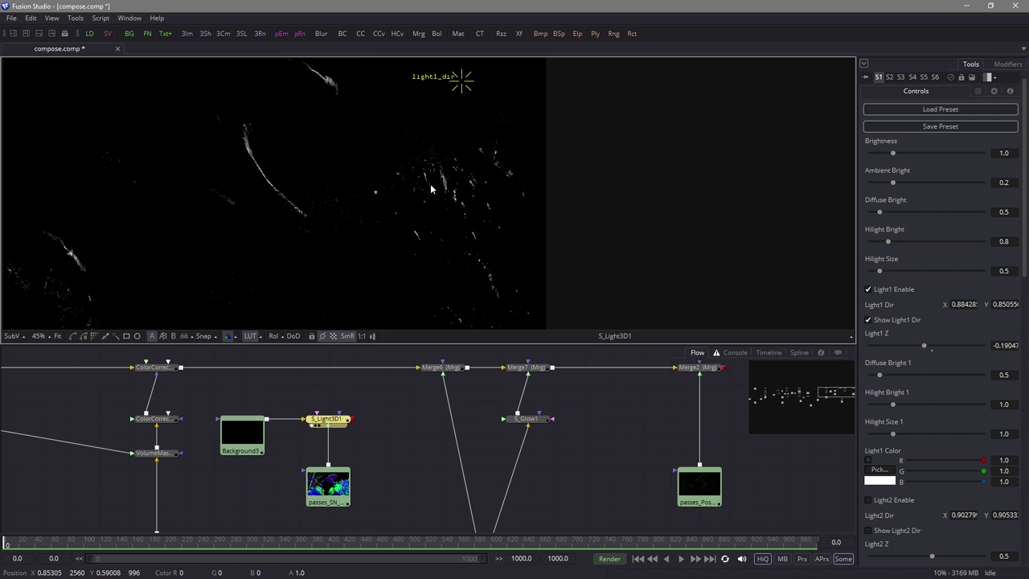
Add ColorCorrector10 to the main chain above the relight node with RGB gain 5.0
{"action": "key", "text": "1"}
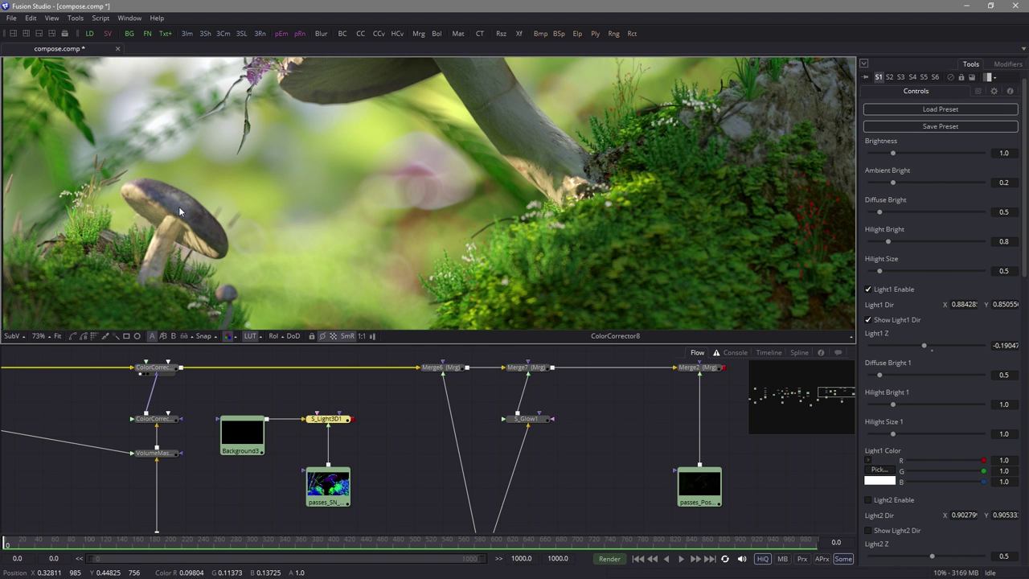
{"action": "scroll", "coordinate": [579, 168], "scroll_direction": "up", "scroll_amount": 2, "text": "ctrl"}
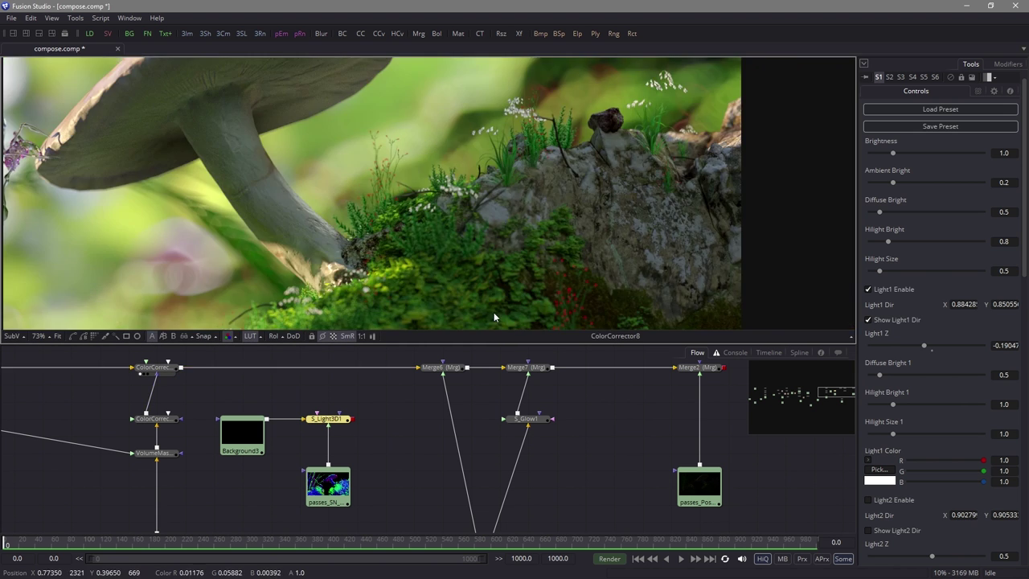
{"action": "key", "text": "1"}
{"action": "scroll", "coordinate": [265, 193], "scroll_direction": "down", "scroll_amount": 1, "text": "ctrl"}
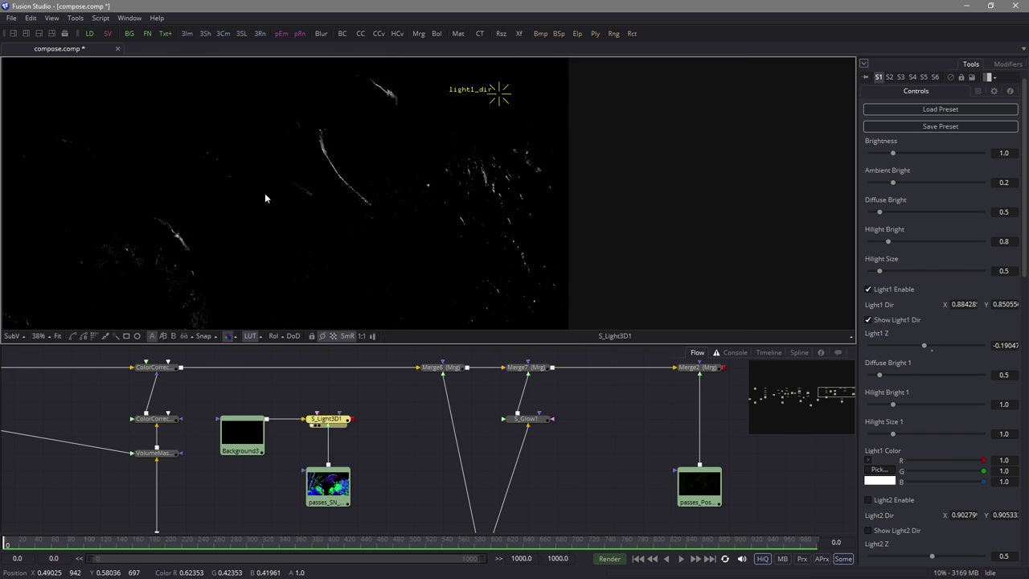
{"action": "left_click", "coordinate": [294, 390]}
{"action": "left_click", "coordinate": [360, 33]}
{"action": "left_click_drag", "start_coordinate": [312, 414], "coordinate": [341, 414]}
{"action": "left_click_drag", "start_coordinate": [926, 435], "coordinate": [954, 435]}
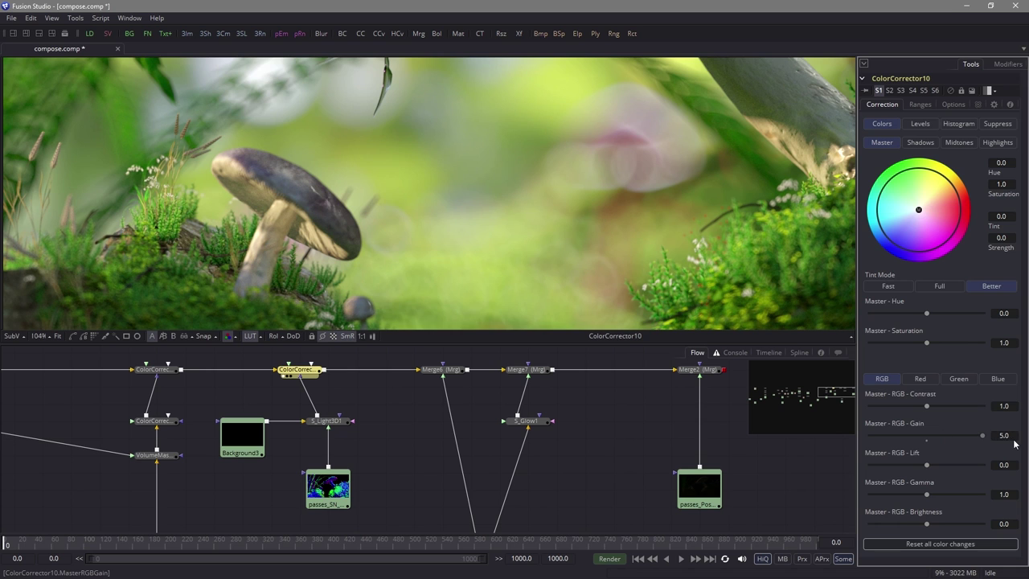
Move the background, relight and normals nodes lower and raise S_Light3D1's highlight brightness to 2.76
{"action": "left_click_drag", "start_coordinate": [217, 400], "coordinate": [420, 516]}
{"action": "left_click_drag", "start_coordinate": [342, 423], "coordinate": [342, 475]}
{"action": "key", "text": "1"}
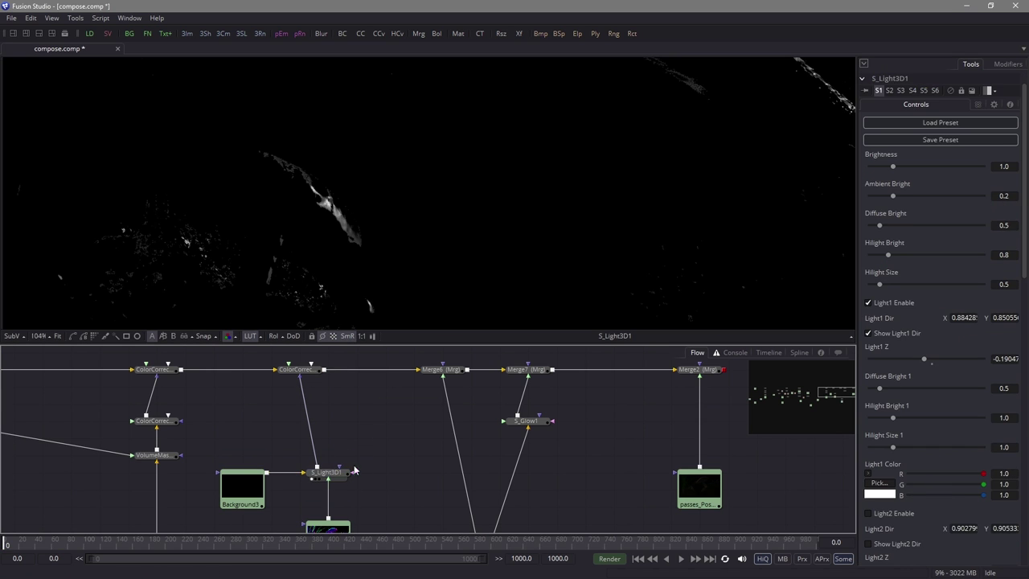
{"action": "left_click", "coordinate": [342, 474]}
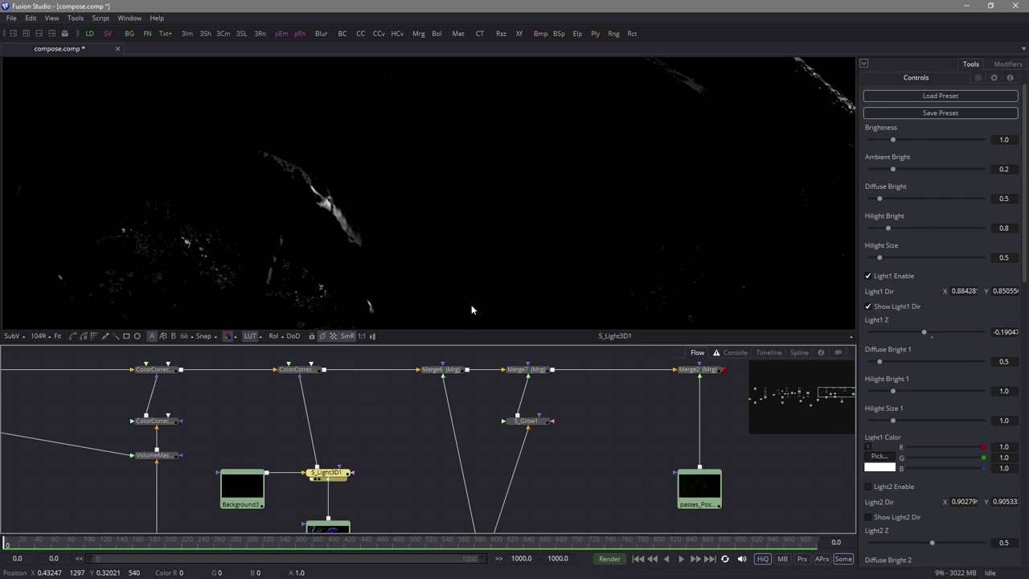
{"action": "left_click_drag", "start_coordinate": [887, 228], "coordinate": [937, 232]}
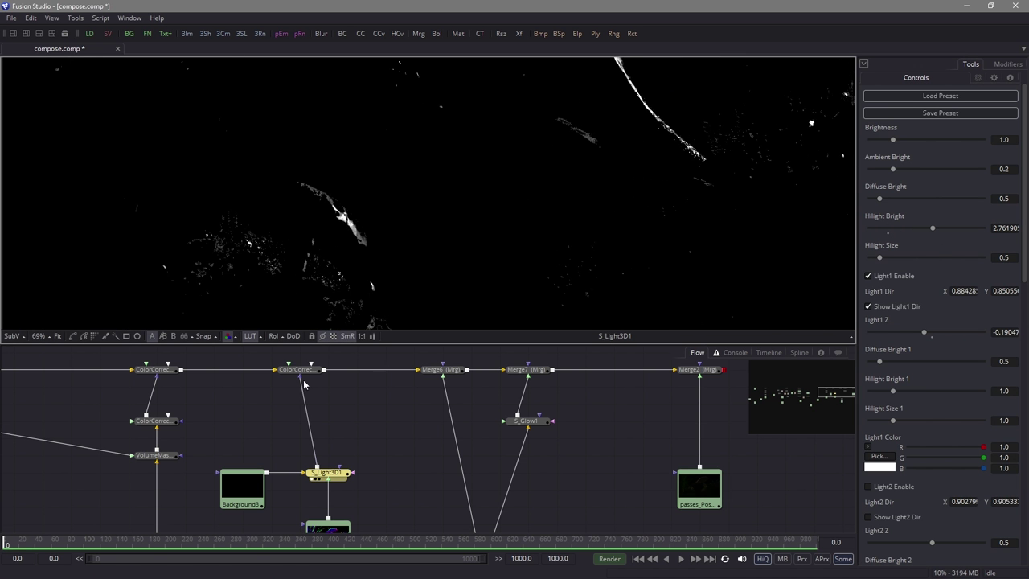
{"action": "key", "text": "1"}
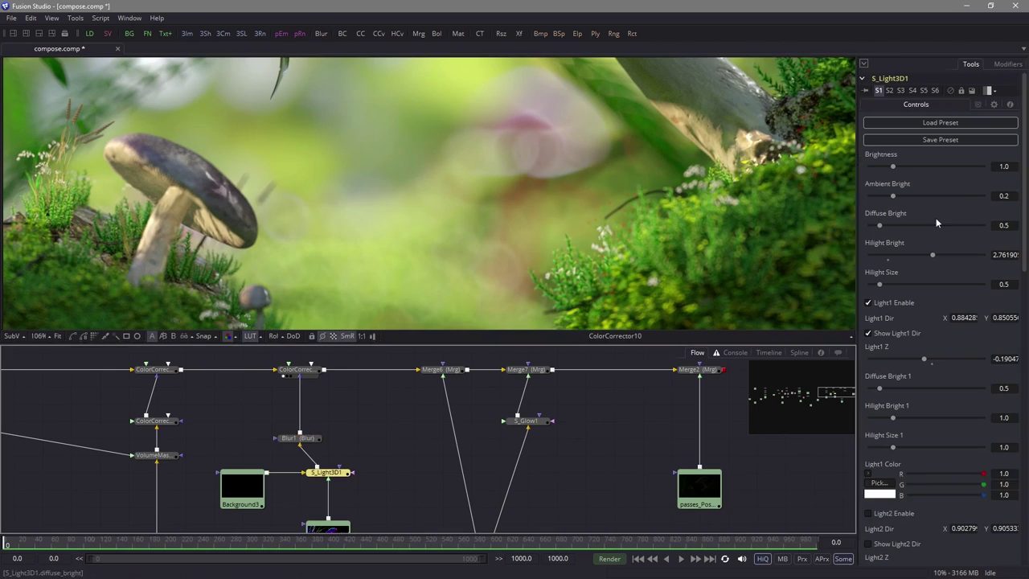
Blur the S_Light3D1 output with Blur1 and layer it over the composite in Merge8
{"action": "left_click_drag", "start_coordinate": [879, 482], "coordinate": [313, 209]}
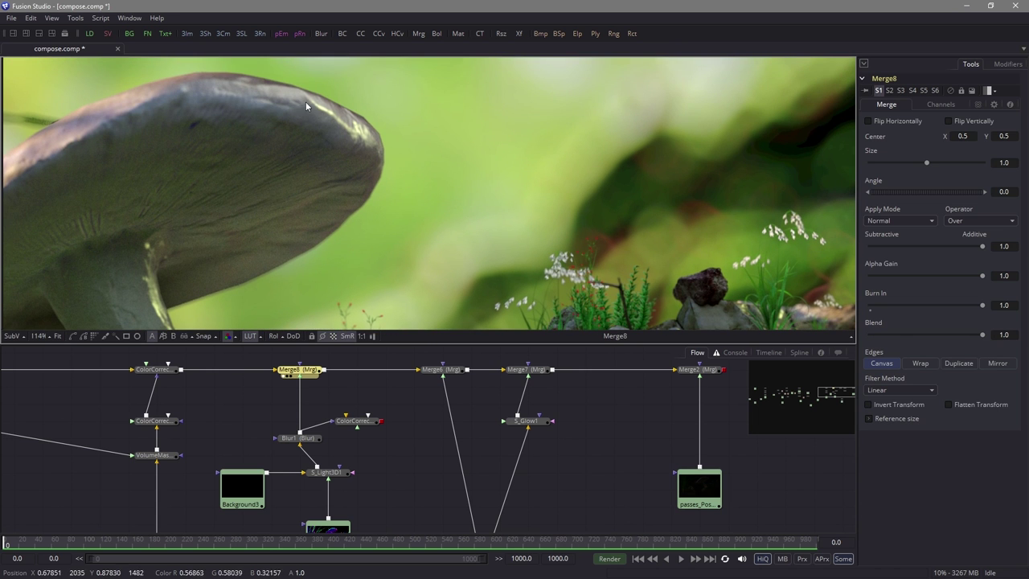
{"action": "scroll", "coordinate": [402, 157], "scroll_direction": "down", "scroll_amount": 2, "text": "ctrl"}
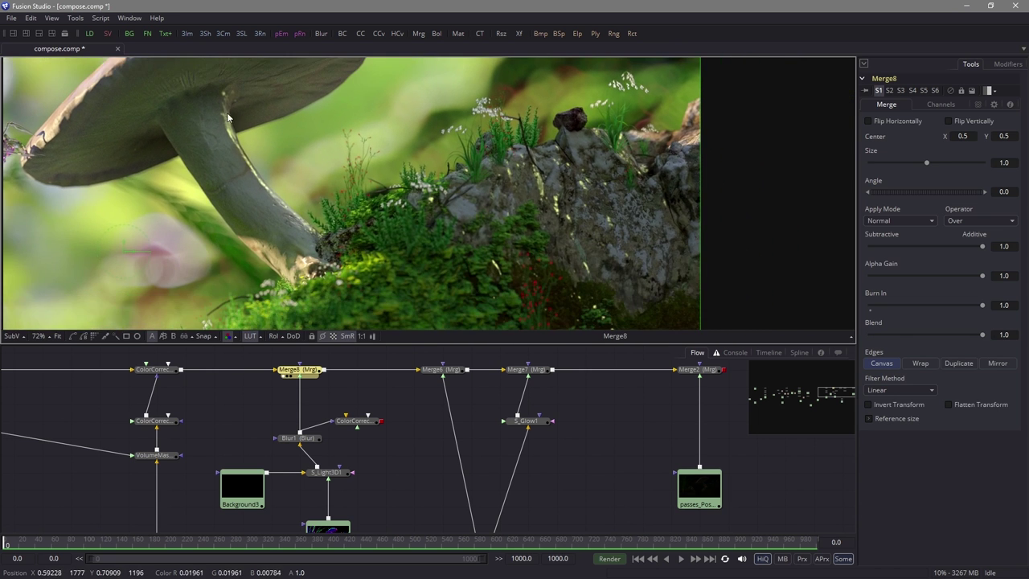
{"action": "scroll", "coordinate": [259, 167], "scroll_direction": "down", "scroll_amount": 1, "text": "ctrl"}
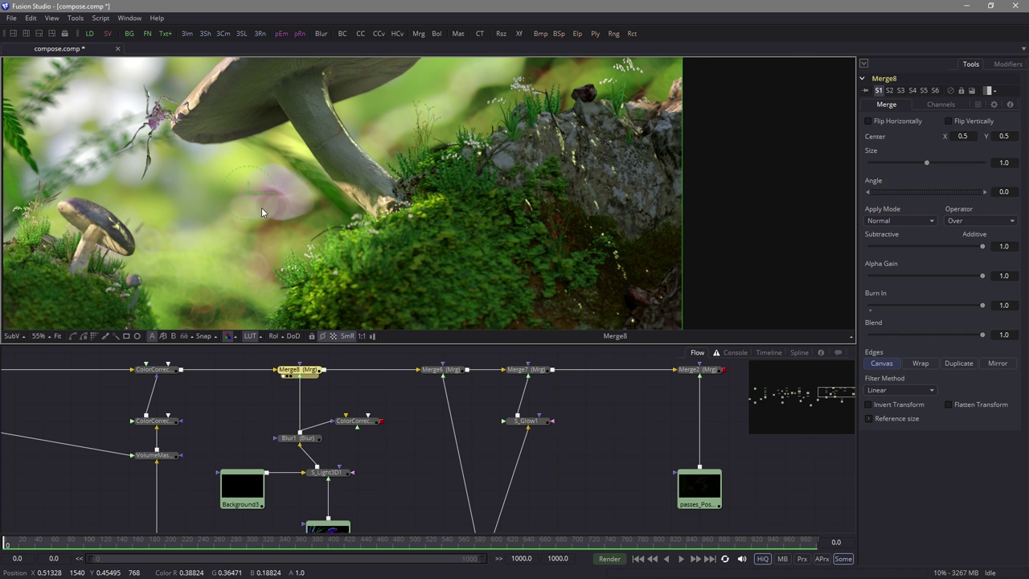
{"action": "scroll", "coordinate": [246, 219], "scroll_direction": "up", "scroll_amount": 3, "text": "ctrl"}
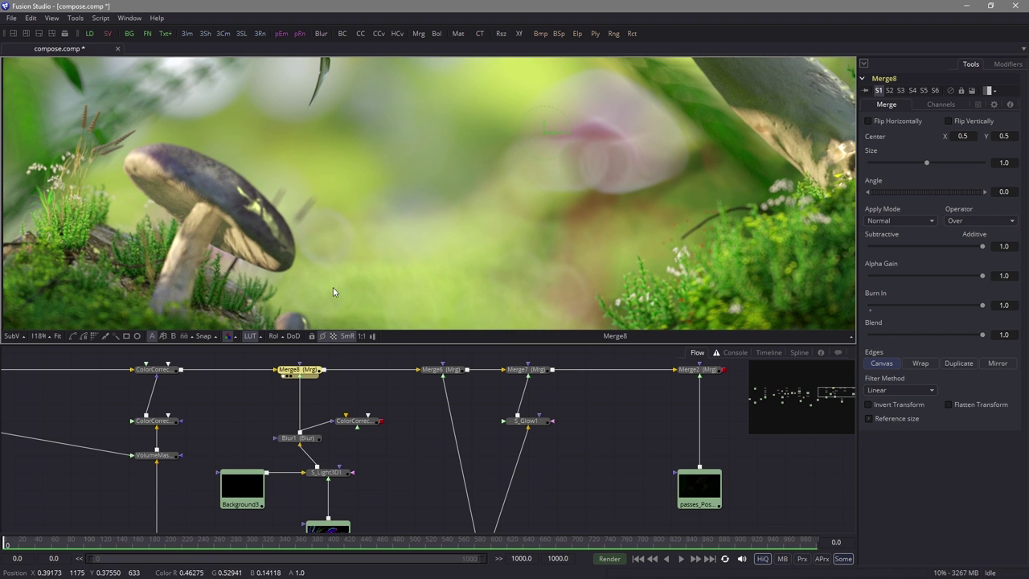
Delete the leftover colour corrector and lower Merge8's blend to about 0.15
{"action": "left_click", "coordinate": [354, 420]}
{"action": "key", "text": "Delete"}
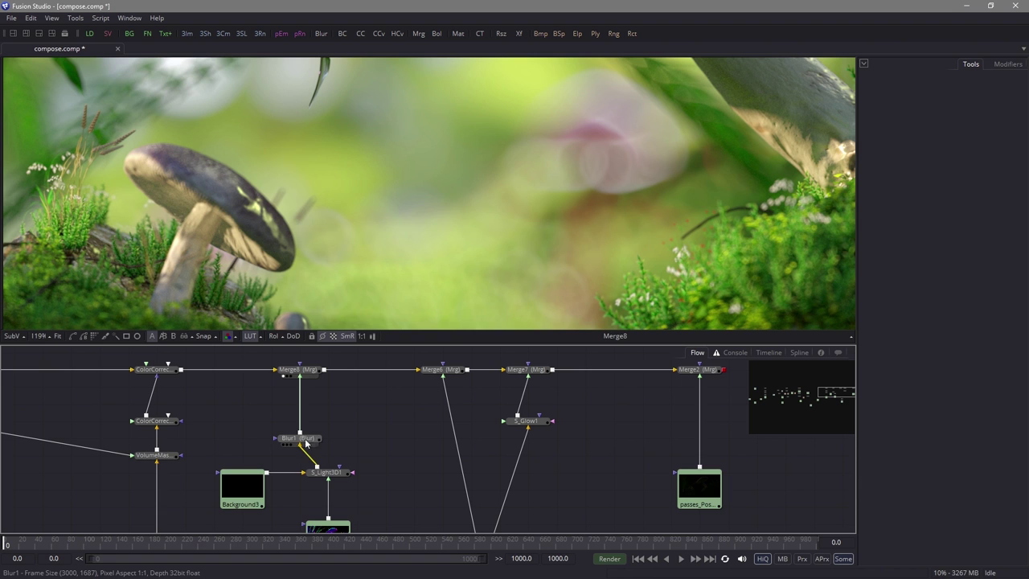
{"action": "left_click", "coordinate": [299, 368]}
{"action": "mouse_move", "coordinate": [982, 335]}
{"action": "left_mouse_down"}
{"action": "mouse_move", "coordinate": [918, 344]}
{"action": "mouse_move", "coordinate": [928, 346]}
{"action": "left_mouse_up"}
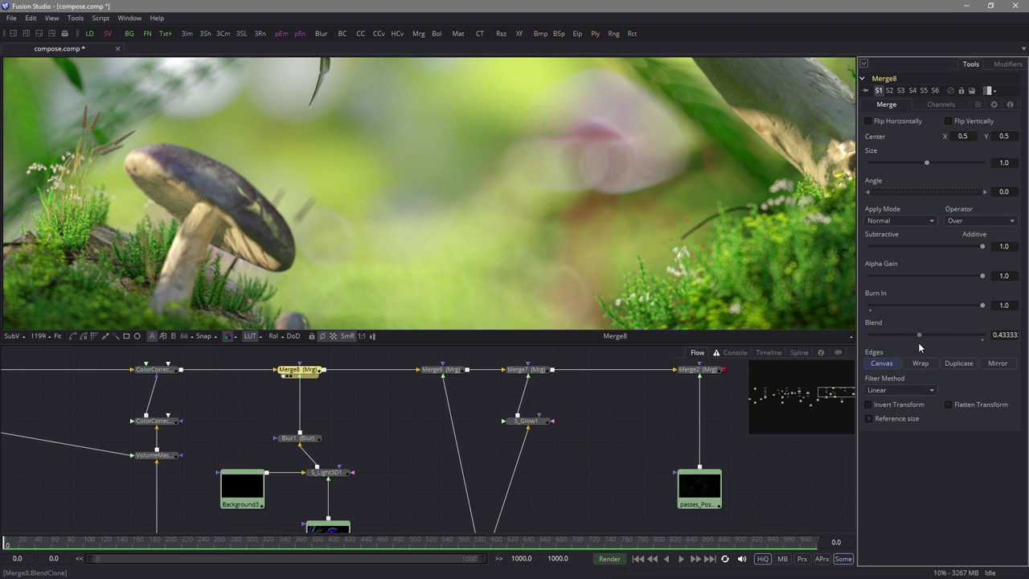
{"action": "scroll", "coordinate": [418, 177], "scroll_direction": "down", "scroll_amount": 5, "text": "ctrl"}
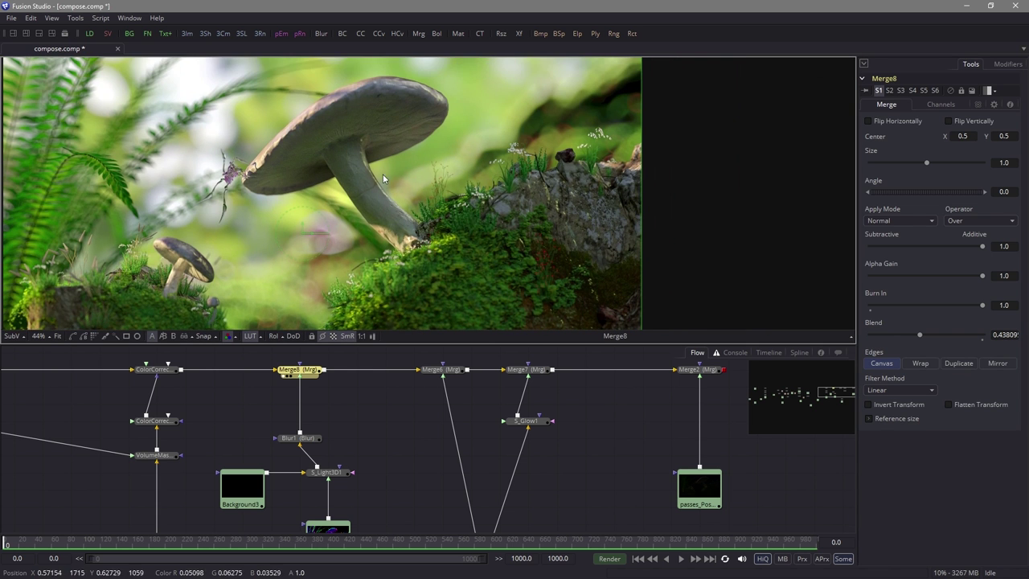
{"action": "scroll", "coordinate": [327, 242], "scroll_direction": "up", "scroll_amount": 5, "text": "ctrl"}
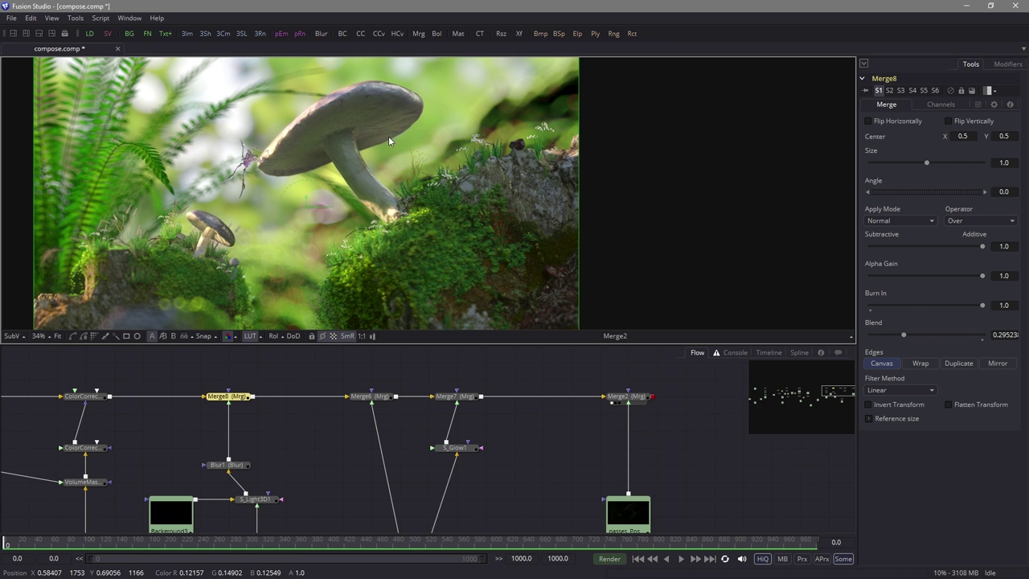
Zoom and pan the viewer to inspect the relit mushroom render
{"action": "scroll", "coordinate": [480, 206], "scroll_direction": "up", "scroll_amount": 2, "text": "ctrl"}
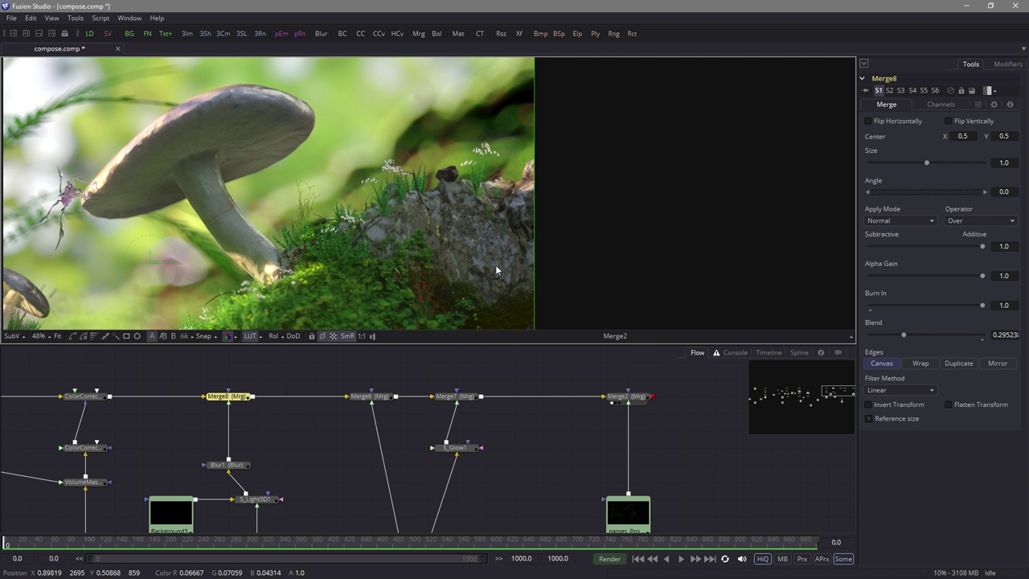
{"action": "scroll", "coordinate": [441, 168], "scroll_direction": "down", "scroll_amount": 1, "text": "ctrl"}
{"action": "middle_click_drag", "start_coordinate": [351, 211], "coordinate": [364, 171]}
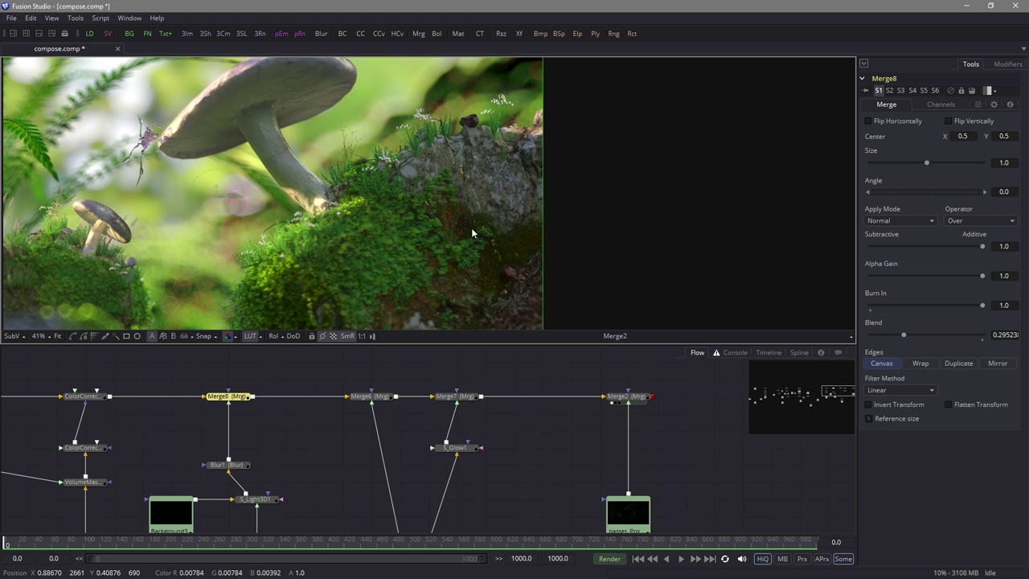
{"action": "scroll", "coordinate": [464, 185], "scroll_direction": "up", "scroll_amount": 2}
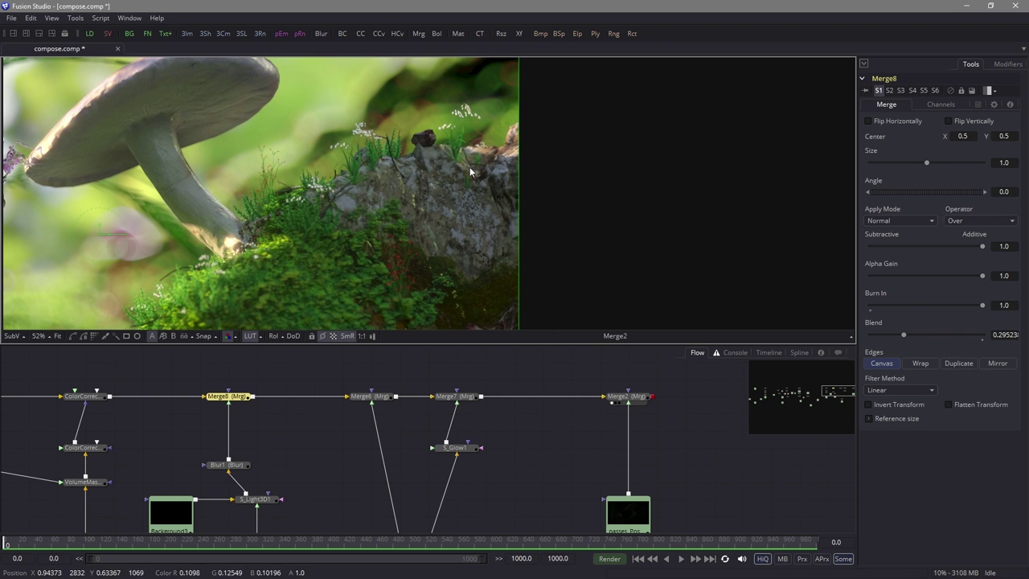
{"action": "scroll", "coordinate": [449, 191], "scroll_direction": "down", "scroll_amount": 2}
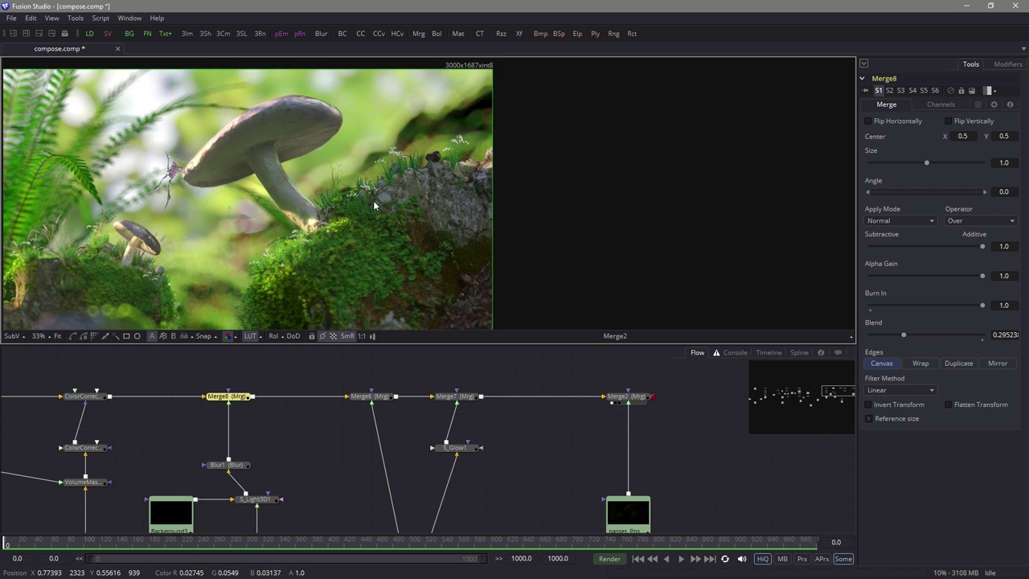
{"action": "scroll", "coordinate": [358, 418], "scroll_direction": "down", "scroll_amount": 3}
{"action": "scroll", "coordinate": [302, 384], "scroll_direction": "down", "scroll_amount": 2}
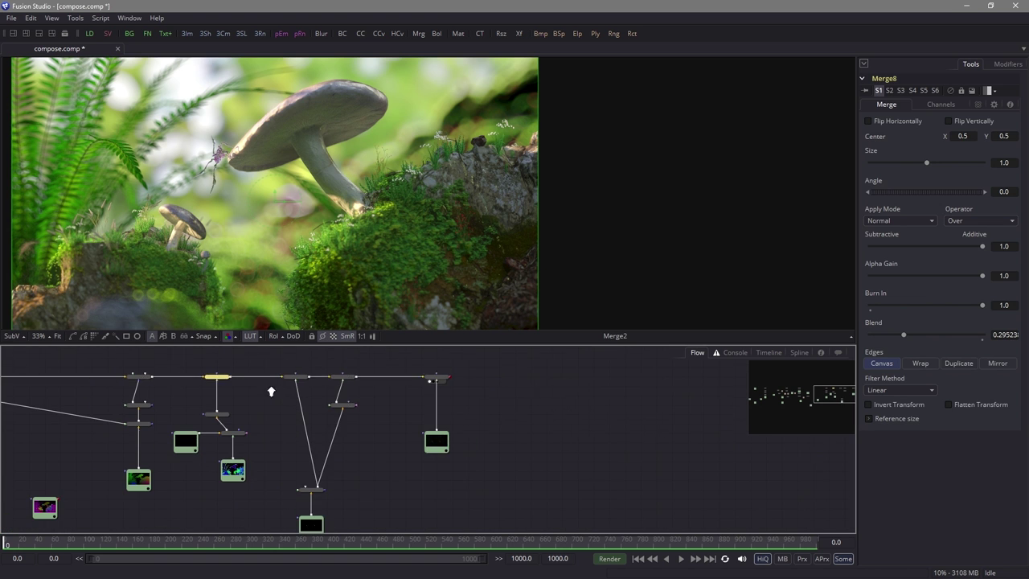
Box-select seven composite nodes and move them further right in the flow
{"action": "left_click_drag", "start_coordinate": [278, 360], "coordinate": [373, 481]}
{"action": "left_click_drag", "start_coordinate": [442, 433], "coordinate": [567, 435]}
{"action": "left_click", "coordinate": [395, 409]}
{"action": "scroll", "coordinate": [387, 306], "scroll_direction": "up", "scroll_amount": 3}
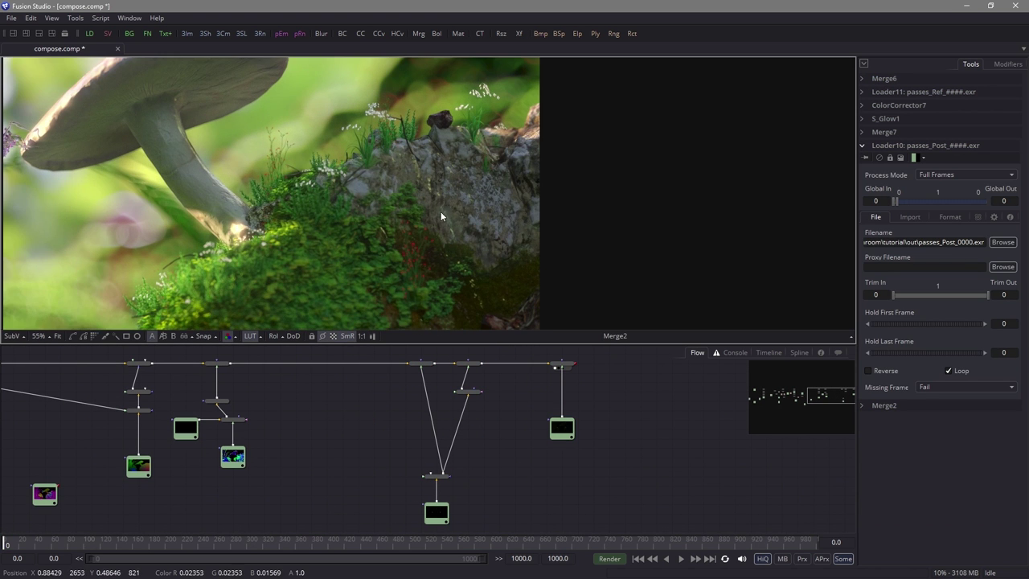
{"action": "scroll", "coordinate": [450, 174], "scroll_direction": "down", "scroll_amount": 3}
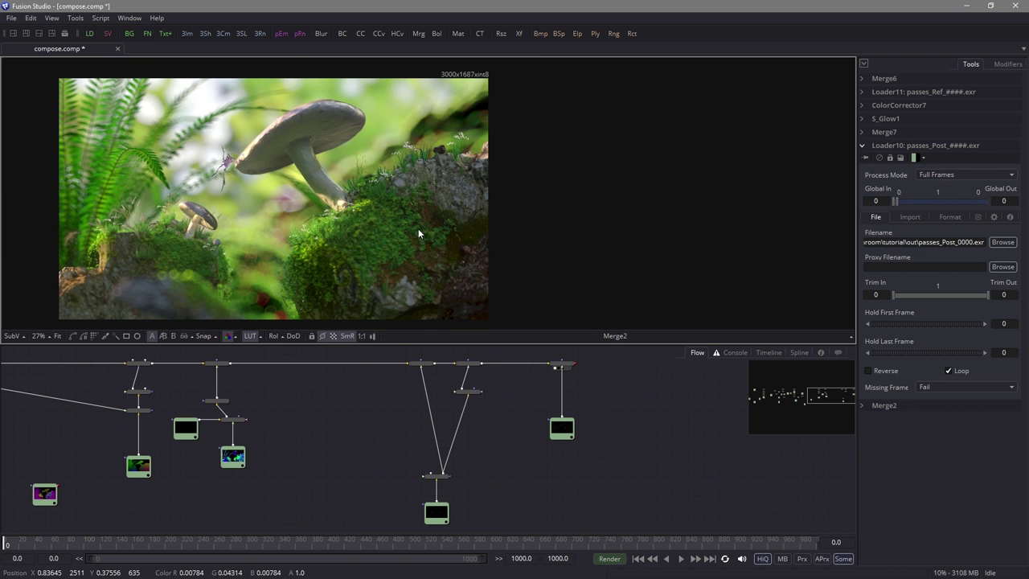
{"action": "scroll", "coordinate": [431, 204], "scroll_direction": "up", "scroll_amount": 3}
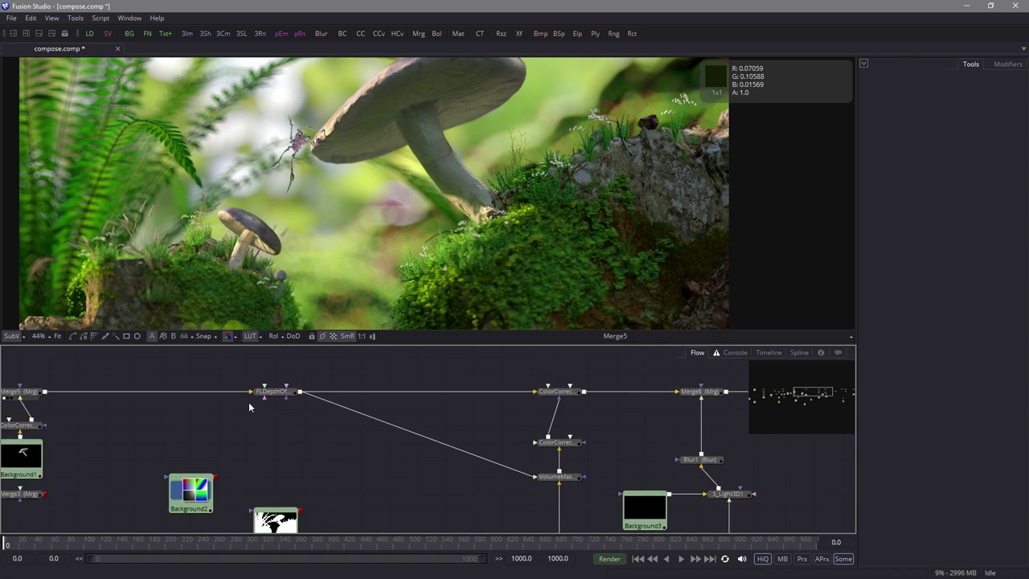
Set FLDepthOfField2's iris to radius 20, border thickness 0.157 and border brightness 0.419
{"action": "middle_click_drag", "start_coordinate": [249, 402], "coordinate": [295, 405]}
{"action": "left_click", "coordinate": [315, 394]}
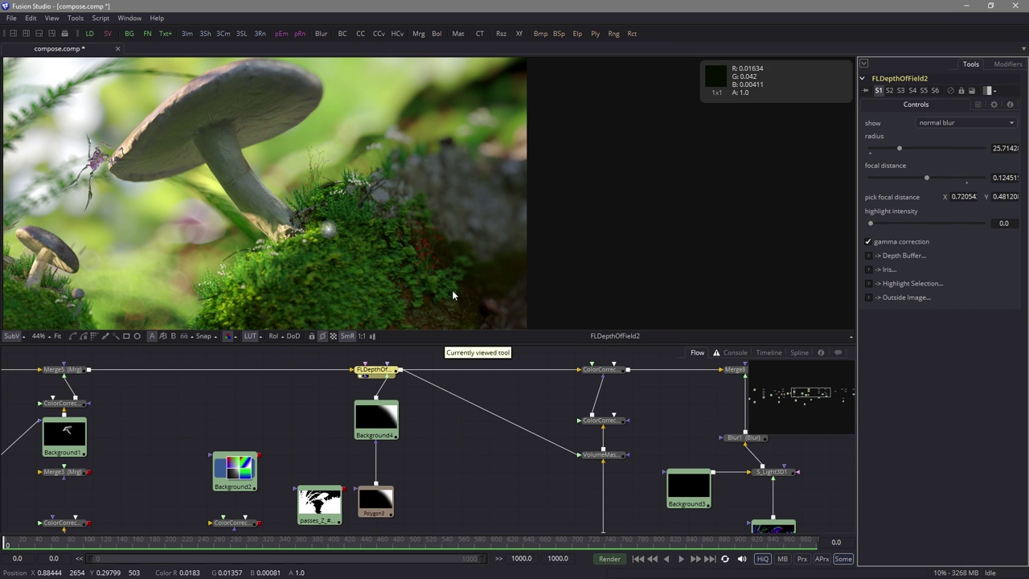
{"action": "scroll", "coordinate": [453, 210], "scroll_direction": "up", "scroll_amount": 4, "text": "ctrl"}
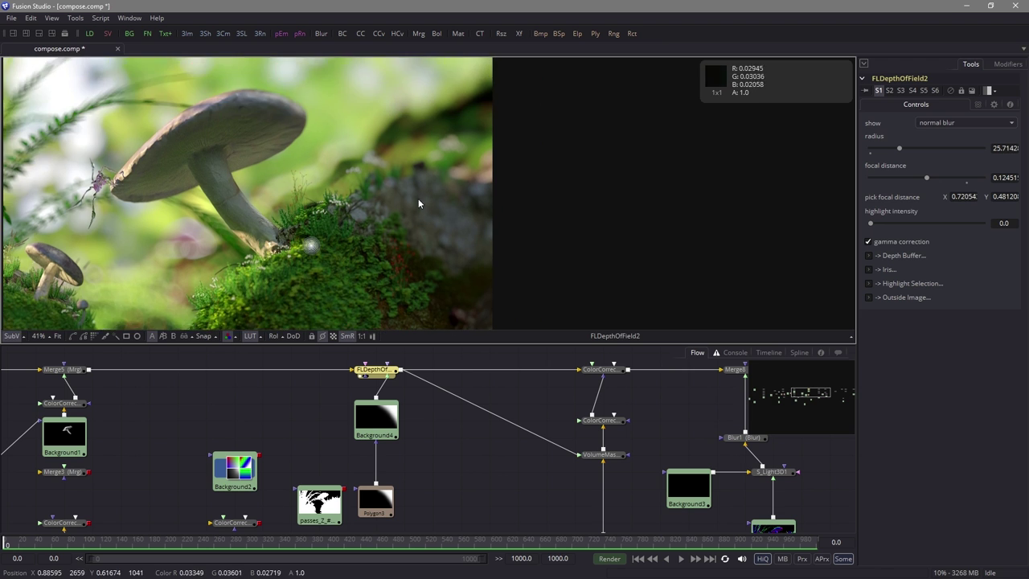
{"action": "scroll", "coordinate": [422, 229], "scroll_direction": "down", "scroll_amount": 3, "text": "ctrl"}
{"action": "scroll", "coordinate": [372, 213], "scroll_direction": "up", "scroll_amount": 3, "text": "ctrl"}
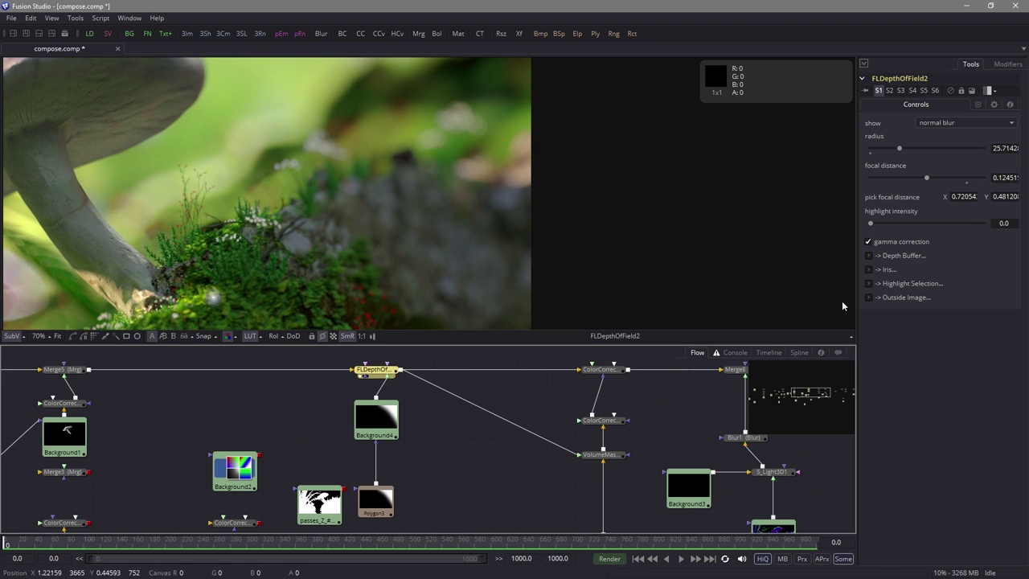
{"action": "left_click", "coordinate": [887, 269]}
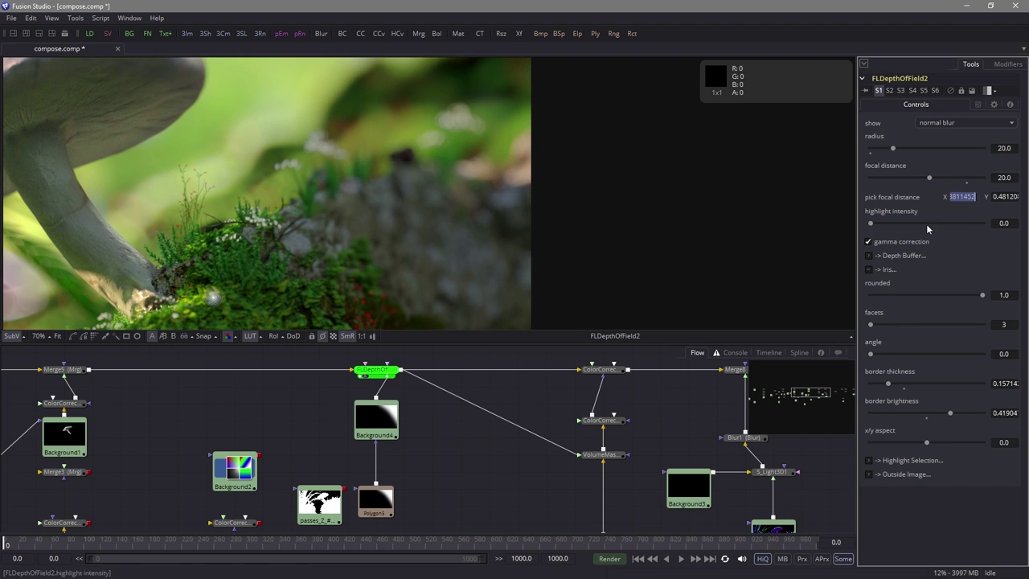
{"action": "scroll", "coordinate": [454, 180], "scroll_direction": "down", "scroll_amount": 3, "text": "ctrl"}
{"action": "scroll", "coordinate": [371, 195], "scroll_direction": "up", "scroll_amount": 2, "text": "ctrl"}
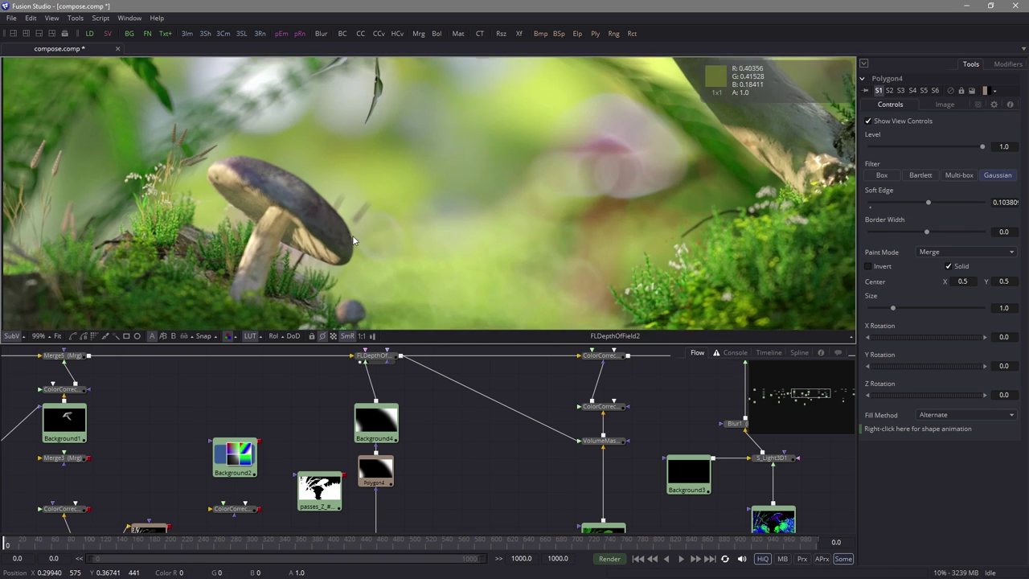
Pan the close-up across the grass and mushroom cap, then restore the multi-panel layout
{"action": "scroll", "coordinate": [208, 233], "scroll_direction": "up", "scroll_amount": 5, "text": "ctrl"}
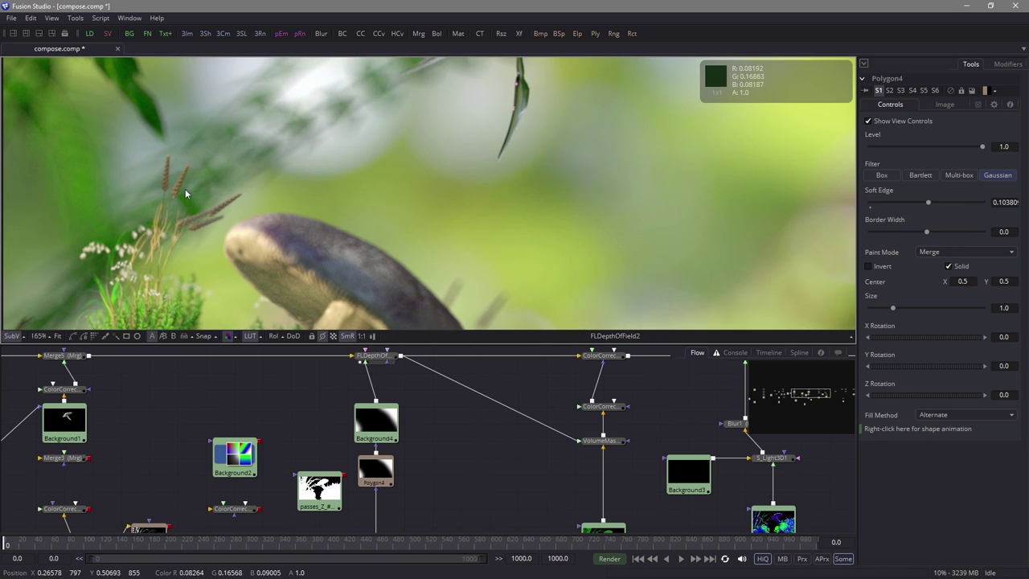
{"action": "middle_click_drag", "start_coordinate": [282, 251], "coordinate": [391, 224]}
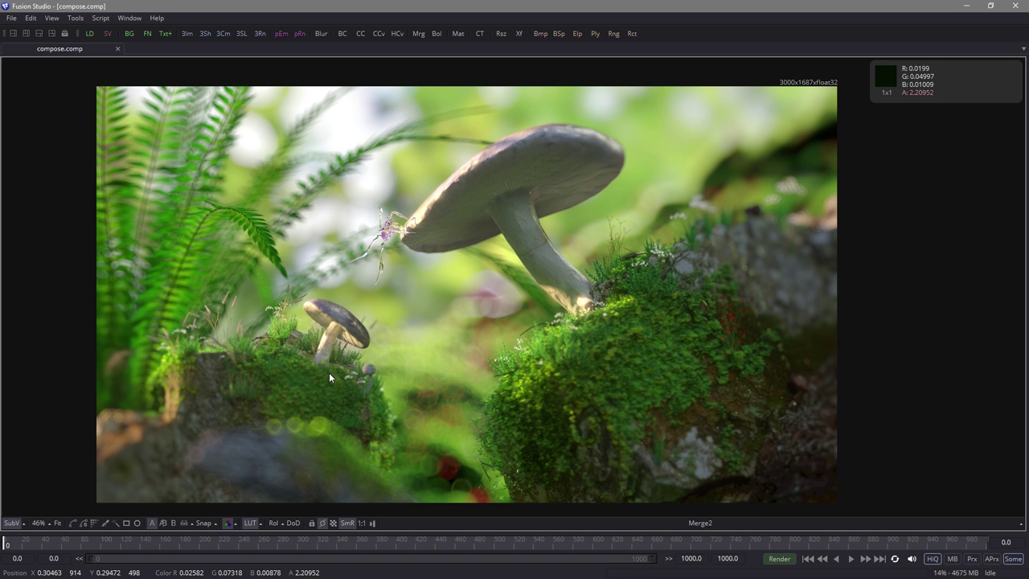
{"action": "key", "text": "F4"}
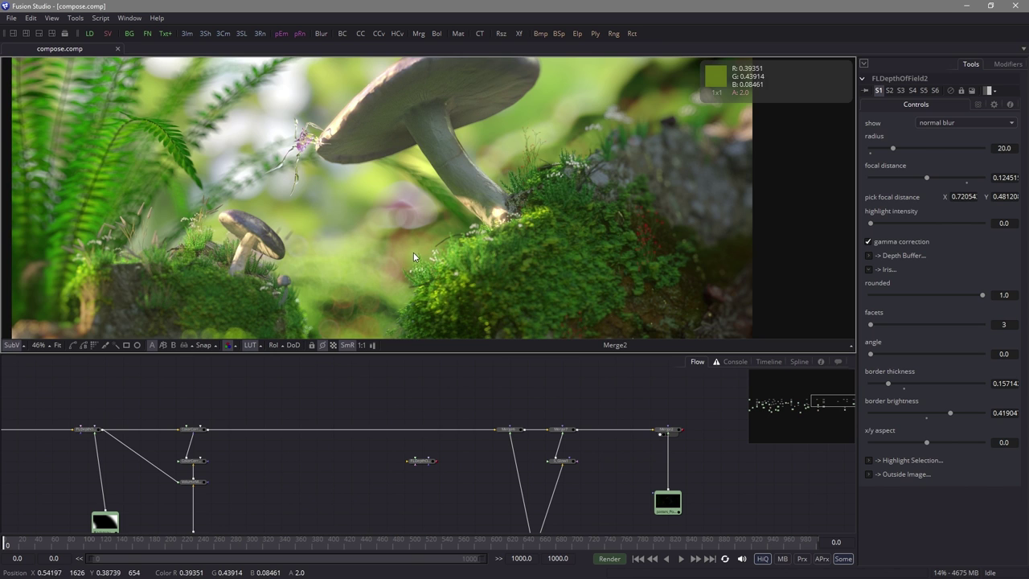
Check the Render Passes settings, then rotate the OctaneDayLight to relight the mushrooms from a new sun direction
{"action": "key", "text": "ctrl+f"}
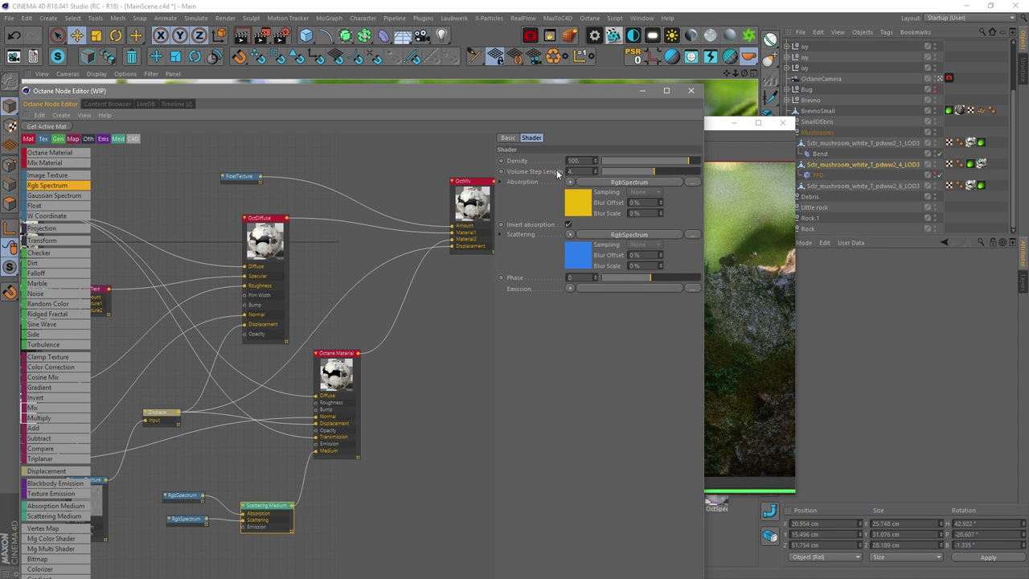
{"action": "key", "text": "ctrl+b"}
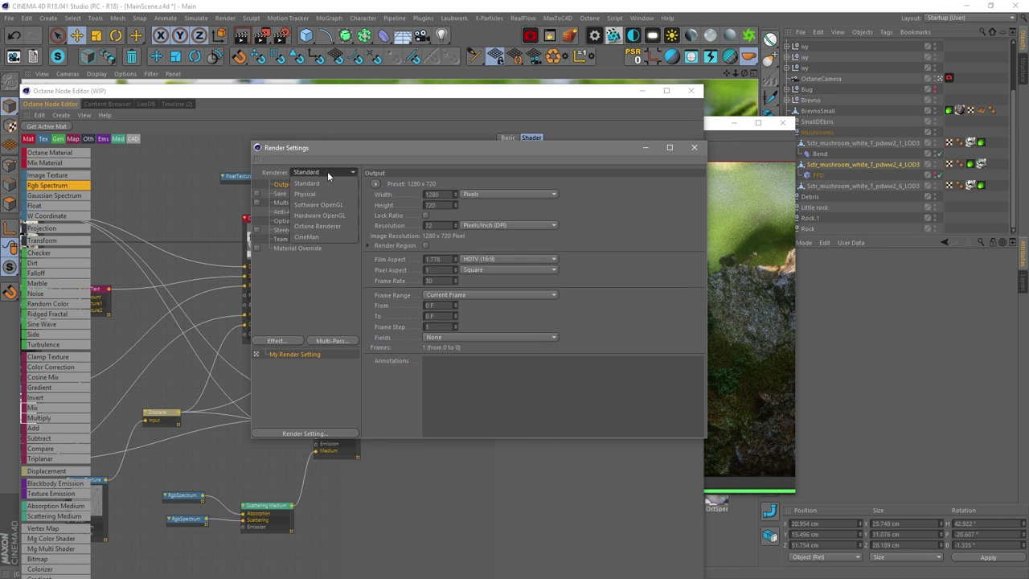
{"action": "left_click", "coordinate": [549, 184]}
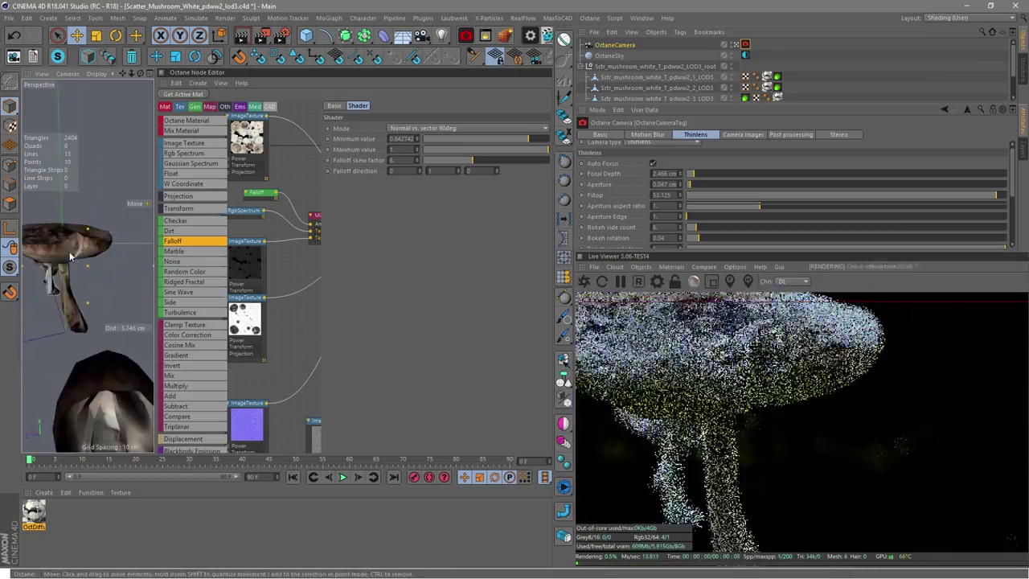
{"action": "left_click_drag", "start_coordinate": [141, 321], "coordinate": [77, 291], "text": "alt"}
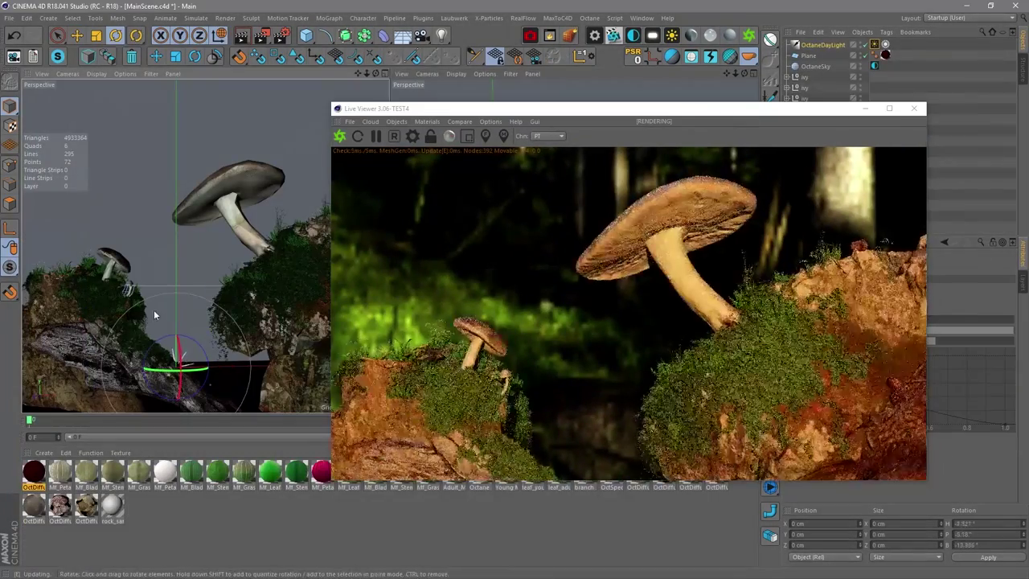
{"action": "left_click_drag", "start_coordinate": [155, 315], "coordinate": [337, 346]}
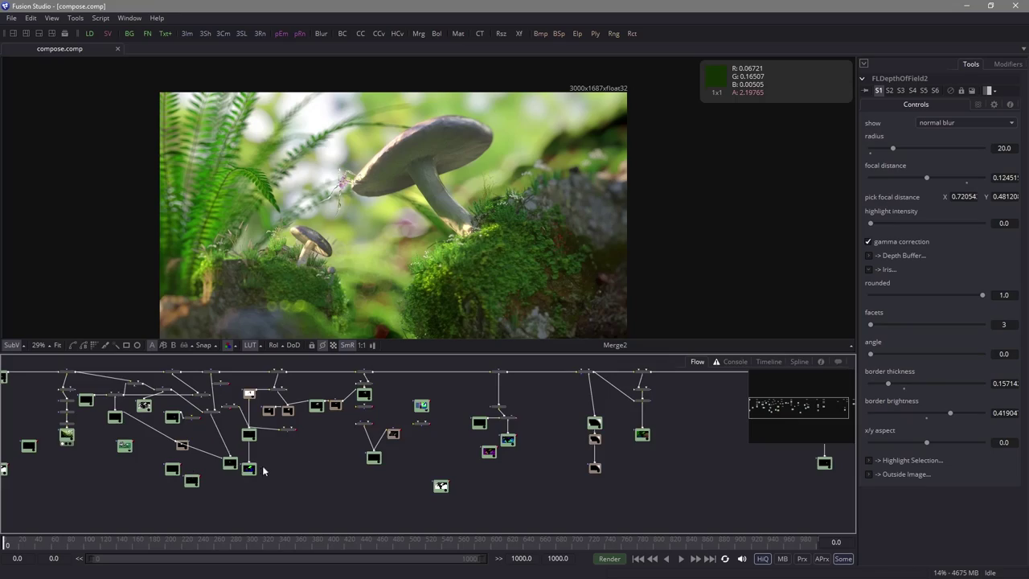
Pan the Flow, cancel a pipe-router link, and box-select six nodes including Background2
{"action": "mouse_move", "coordinate": [262, 470]}
{"action": "middle_mouse_down"}
{"action": "mouse_move", "coordinate": [374, 466]}
{"action": "mouse_move", "coordinate": [270, 474]}
{"action": "middle_mouse_up"}
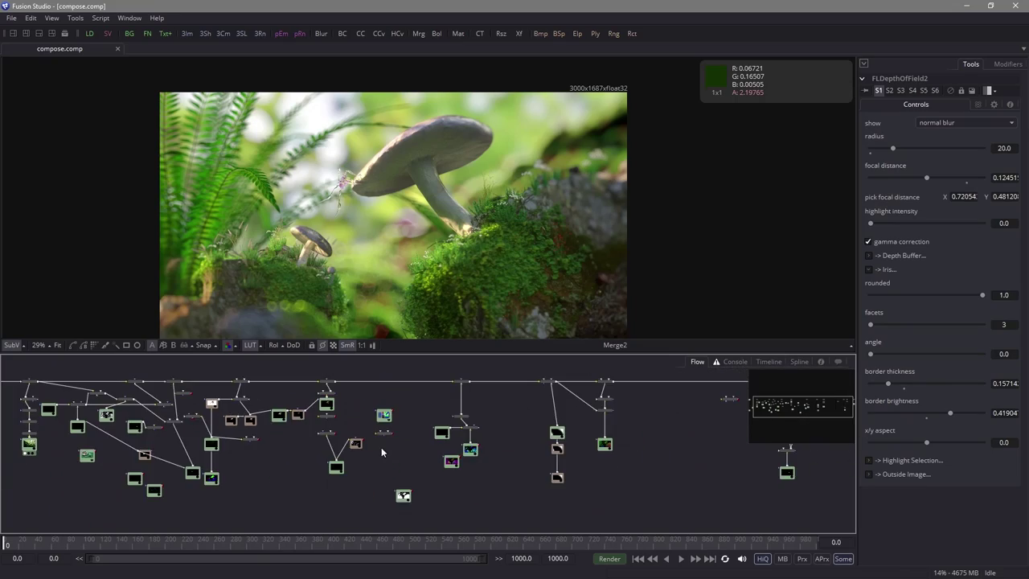
{"action": "left_click_drag", "start_coordinate": [338, 442], "coordinate": [354, 470]}
{"action": "right_click", "coordinate": [354, 471]}
{"action": "key", "text": "Escape"}
{"action": "left_click_drag", "start_coordinate": [314, 422], "coordinate": [421, 519]}
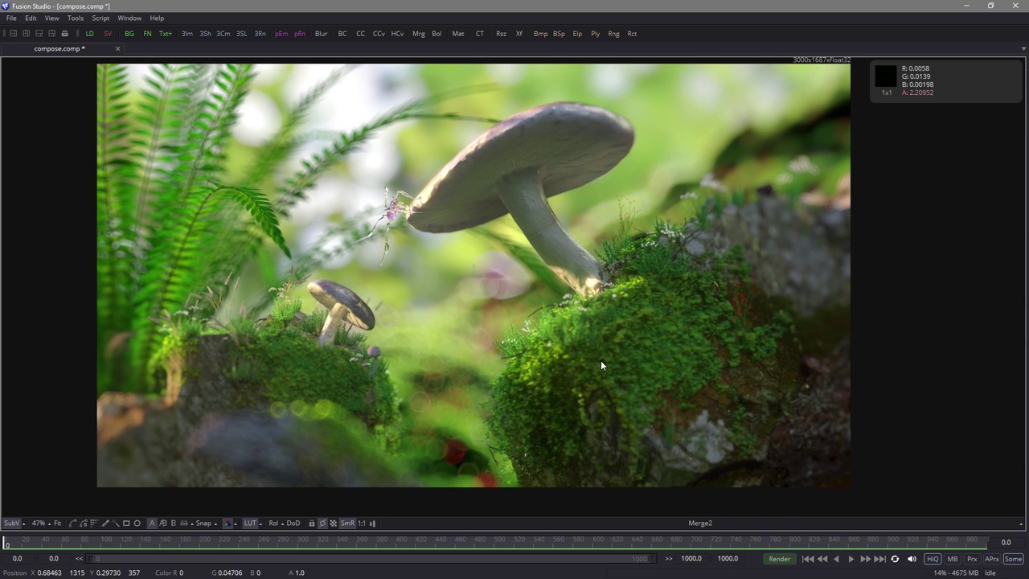